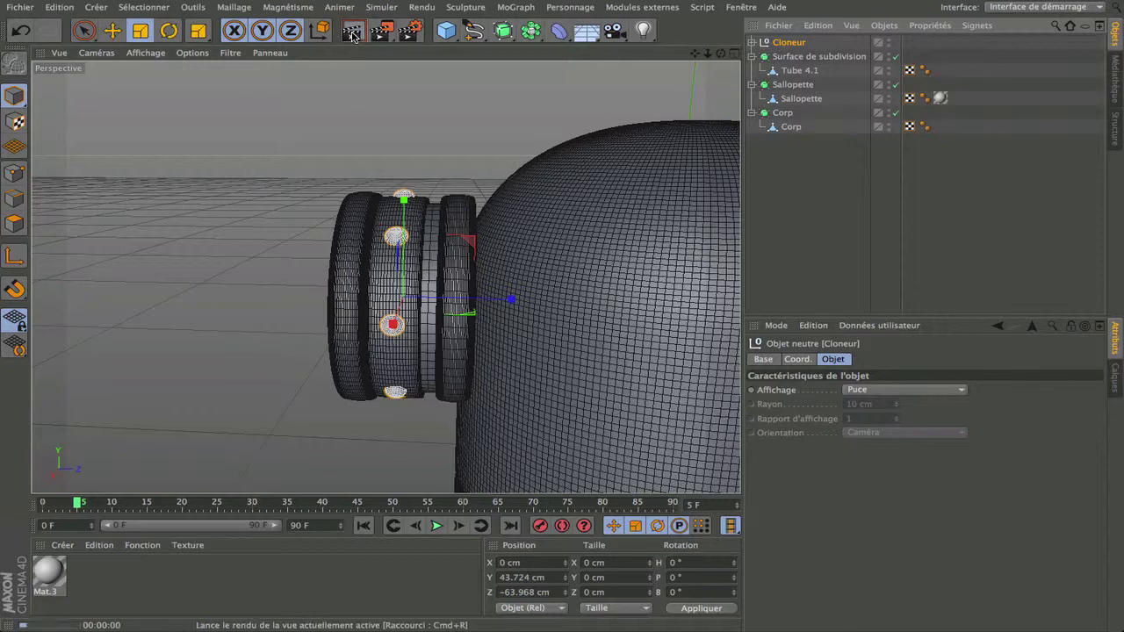
# Merge Sphère 0 through Sphère 7 under Cloneur into a single object, deleting the originals.
pyautogui.click(751, 43)
pyautogui.click(795, 57)
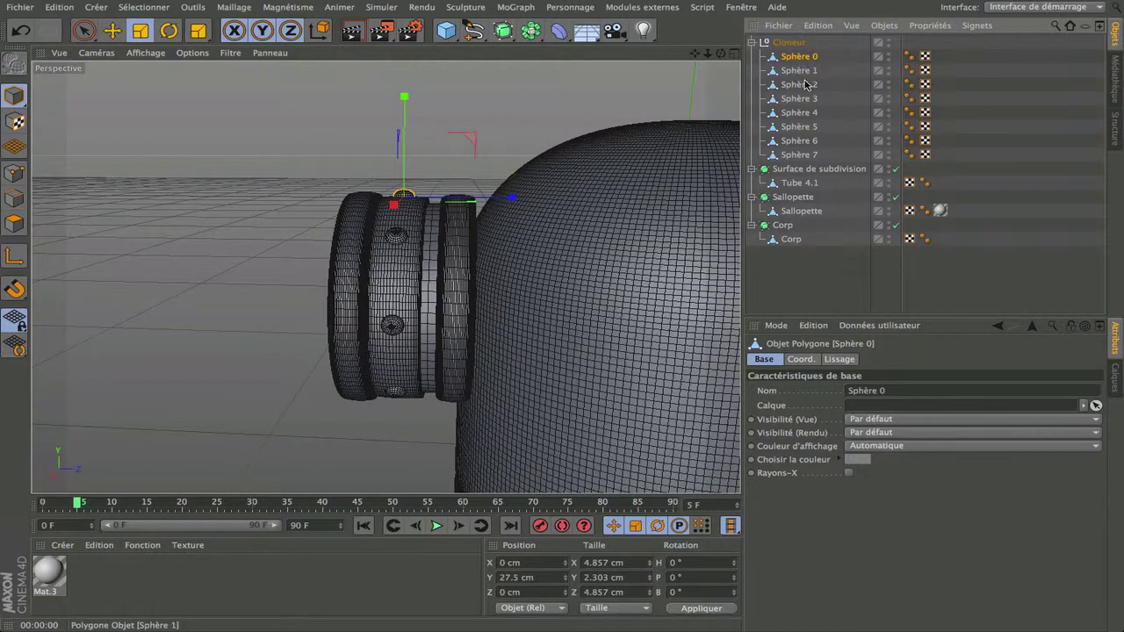
pyautogui.keyDown('shift'); pyautogui.click(791, 155); pyautogui.keyUp('shift')
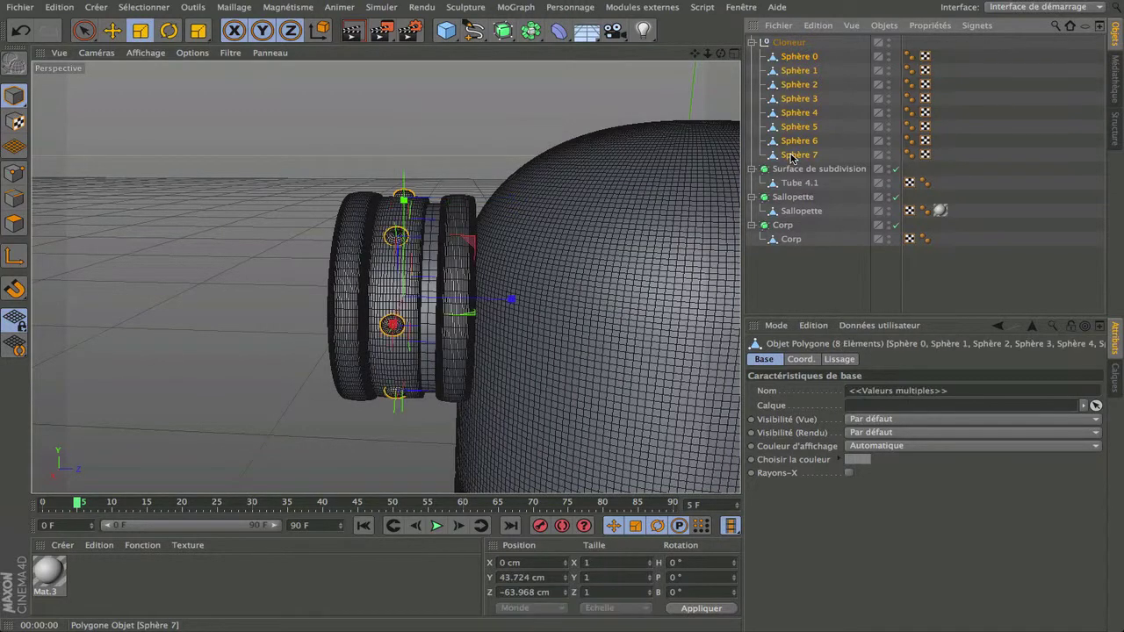
pyautogui.rightClick(802, 104)
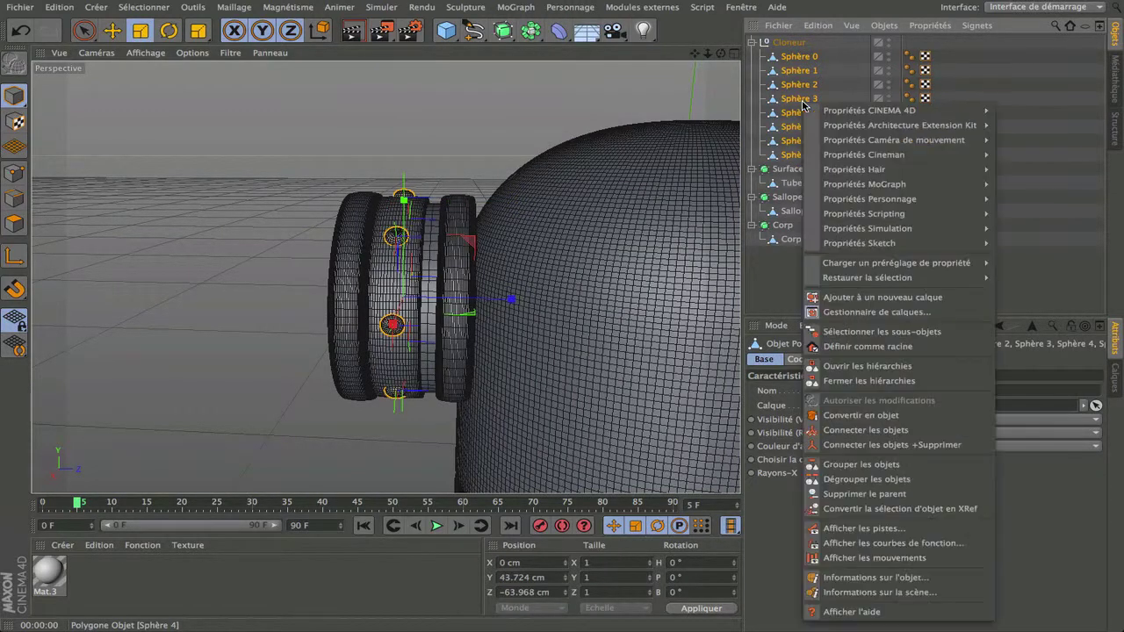
pyautogui.click(862, 444)
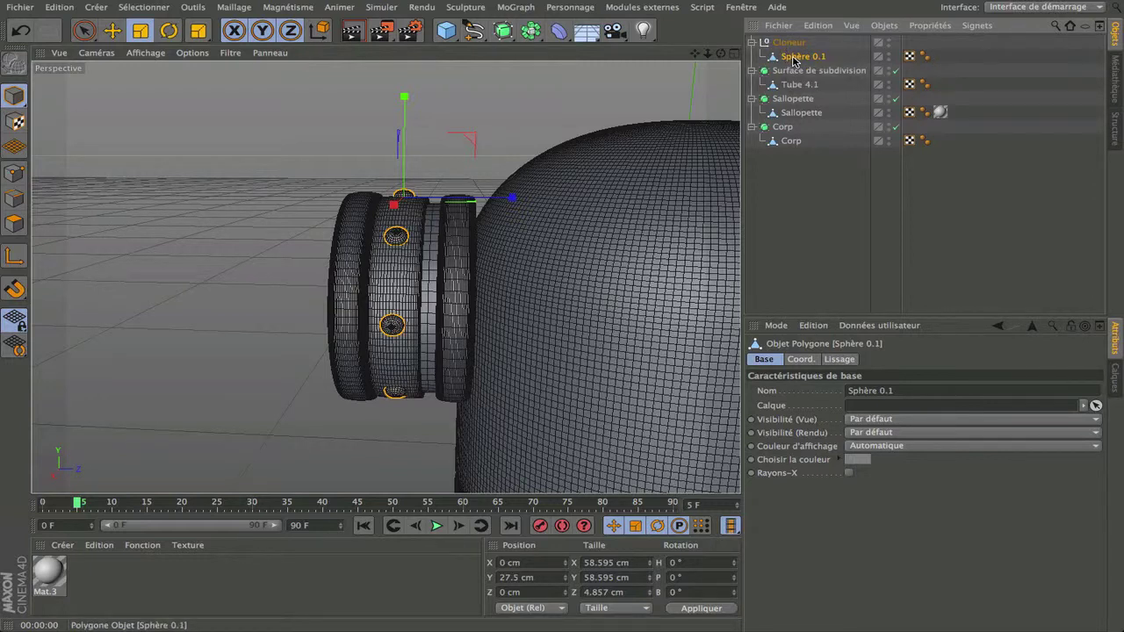
# Place the merged sphere object inside the Surface de subdivision generator alongside Tube 4.1 and test-render the view.
pyautogui.moveTo(801, 57)
pyautogui.mouseDown()
pyautogui.moveTo(818, 70)
pyautogui.moveTo(802, 80)
pyautogui.moveTo(825, 84)
pyautogui.moveTo(804, 79)
pyautogui.mouseUp()
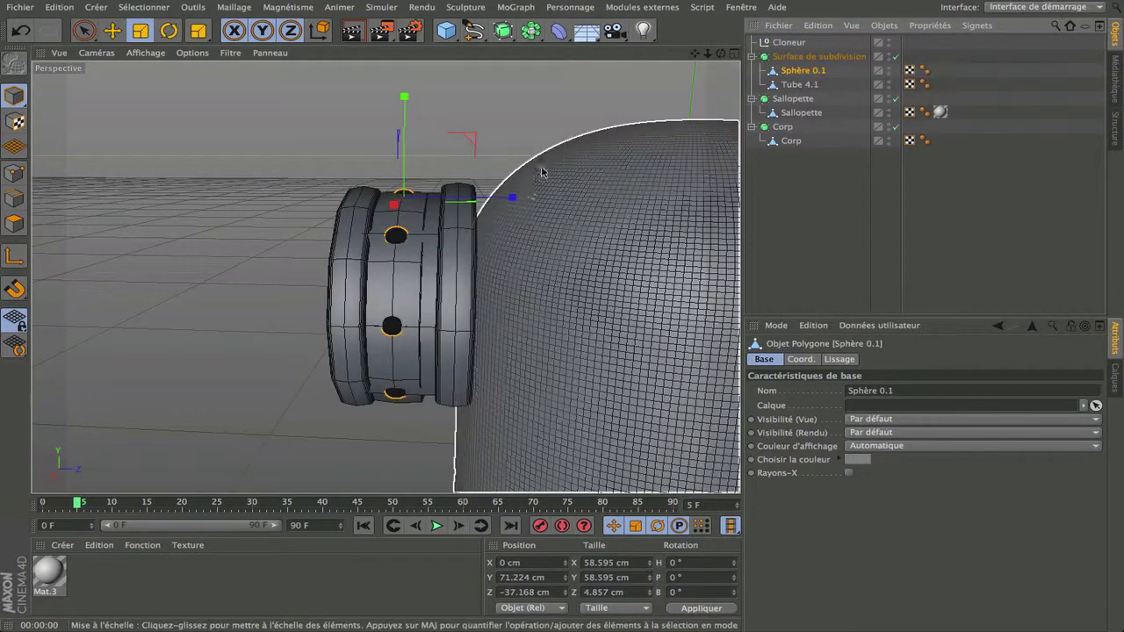
pyautogui.click(351, 34)
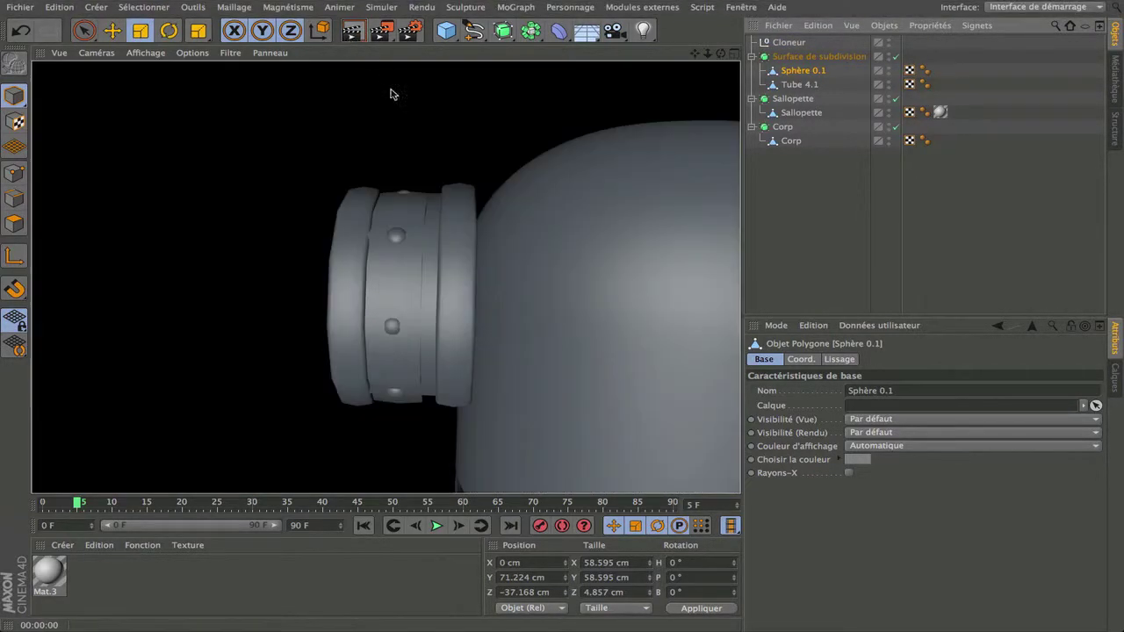
pyautogui.scroll(4, 379, 267)
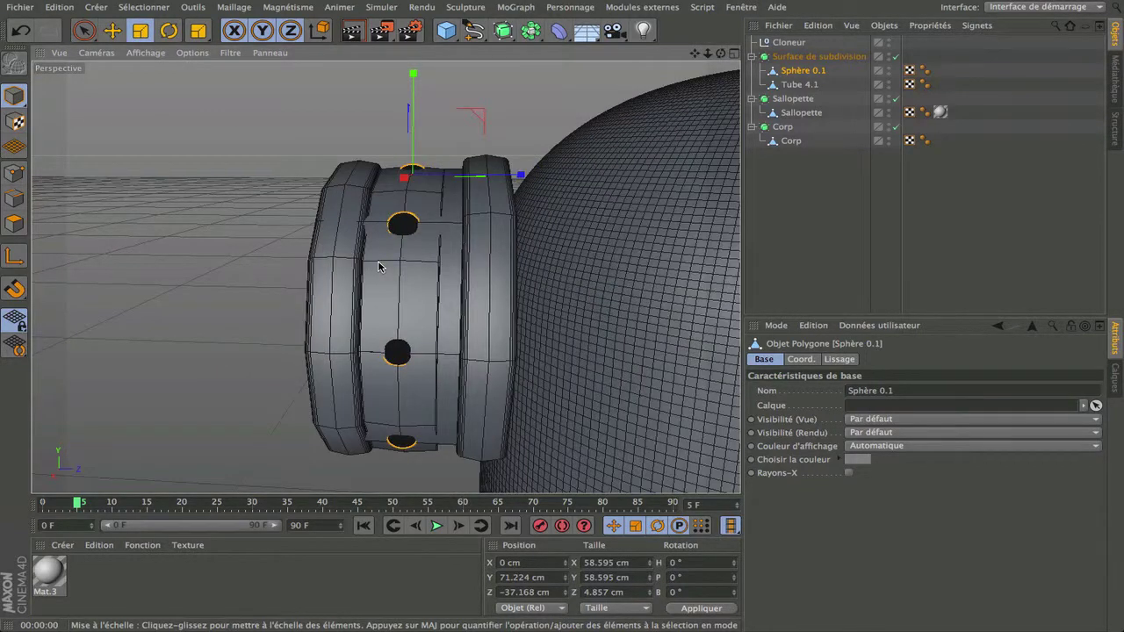
pyautogui.scroll(4, 379, 267)
pyautogui.scroll(-3, 379, 267)
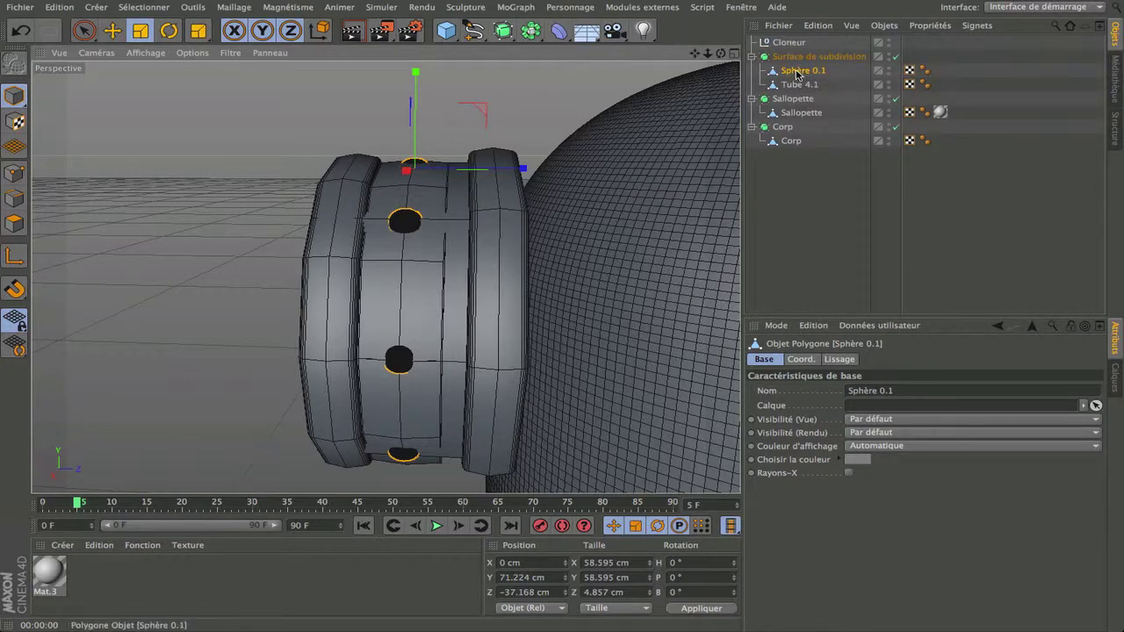
# Merge Sphère 0.1 and Tube 4.1 into one object, deleting the originals, and test-render it from the side and the front.
pyautogui.keyDown('ctrl'); pyautogui.click(795, 85); pyautogui.keyUp('ctrl')
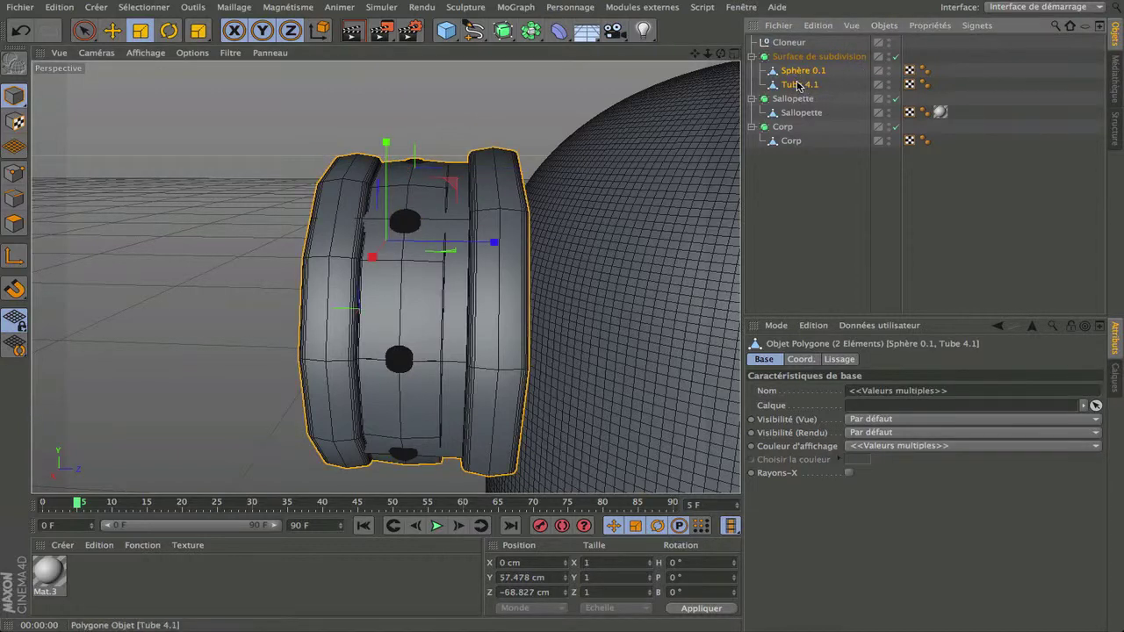
pyautogui.rightClick(797, 85)
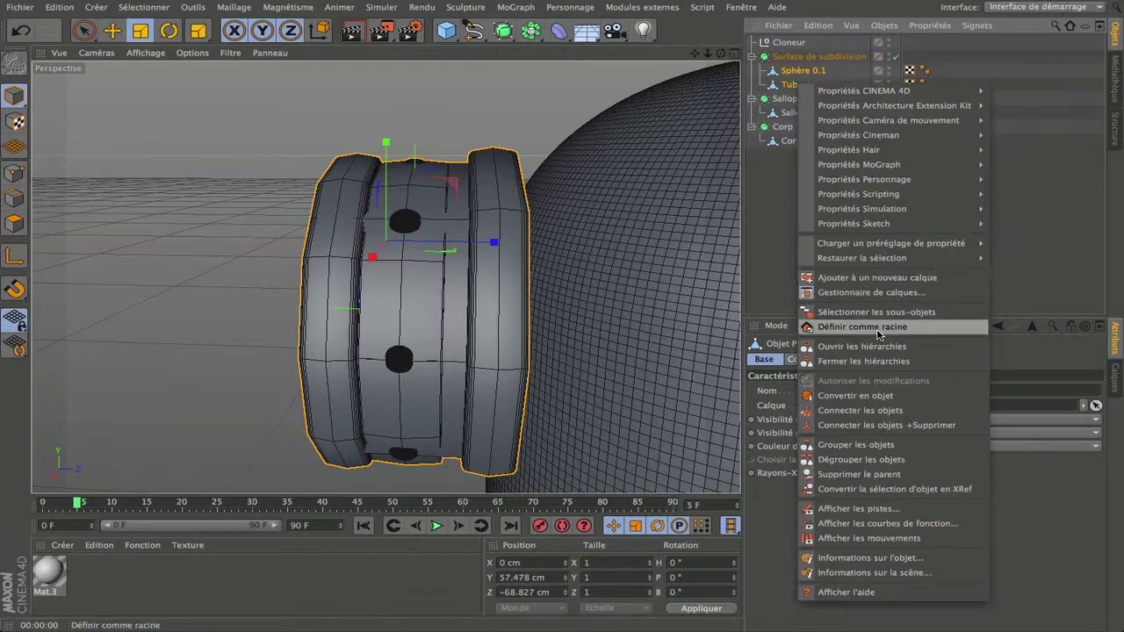
pyautogui.click(861, 427)
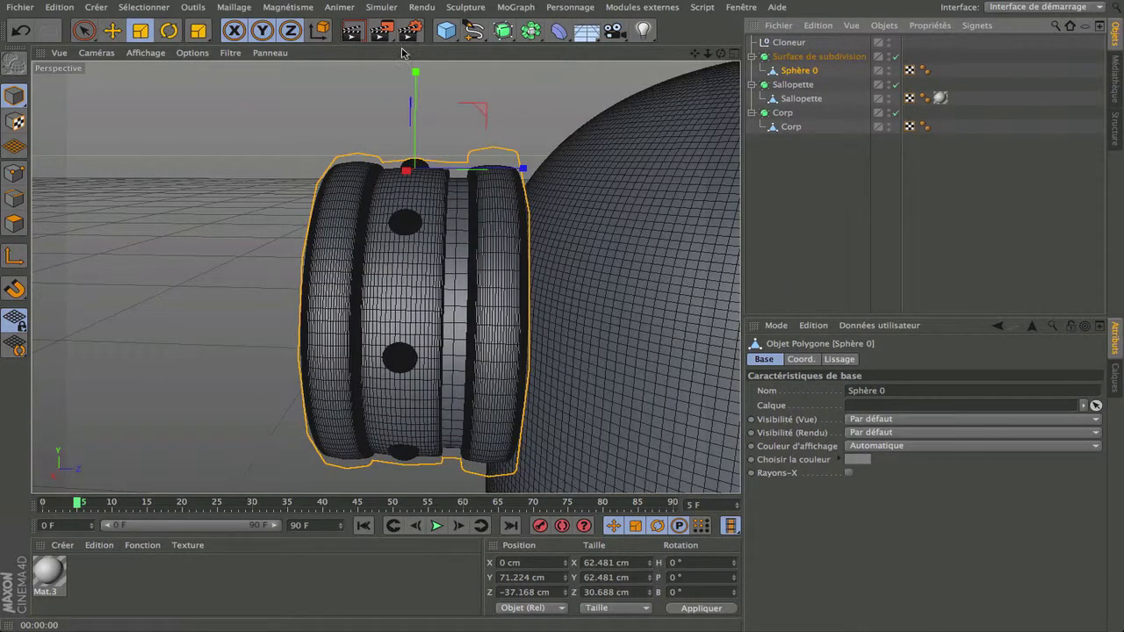
pyautogui.click(351, 30)
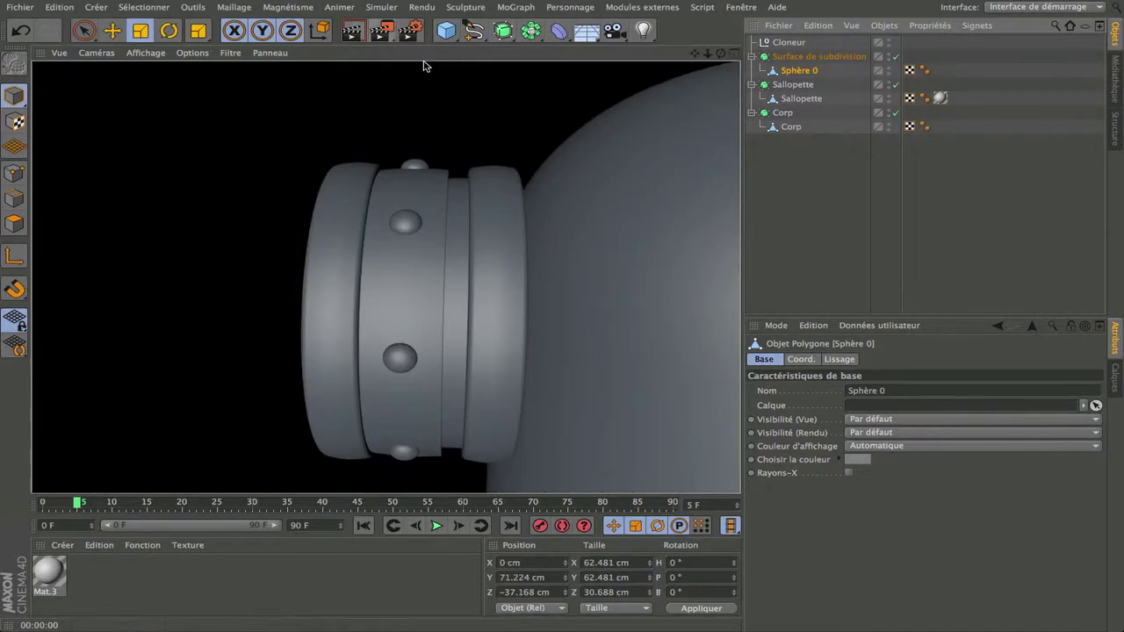
pyautogui.click(460, 263)
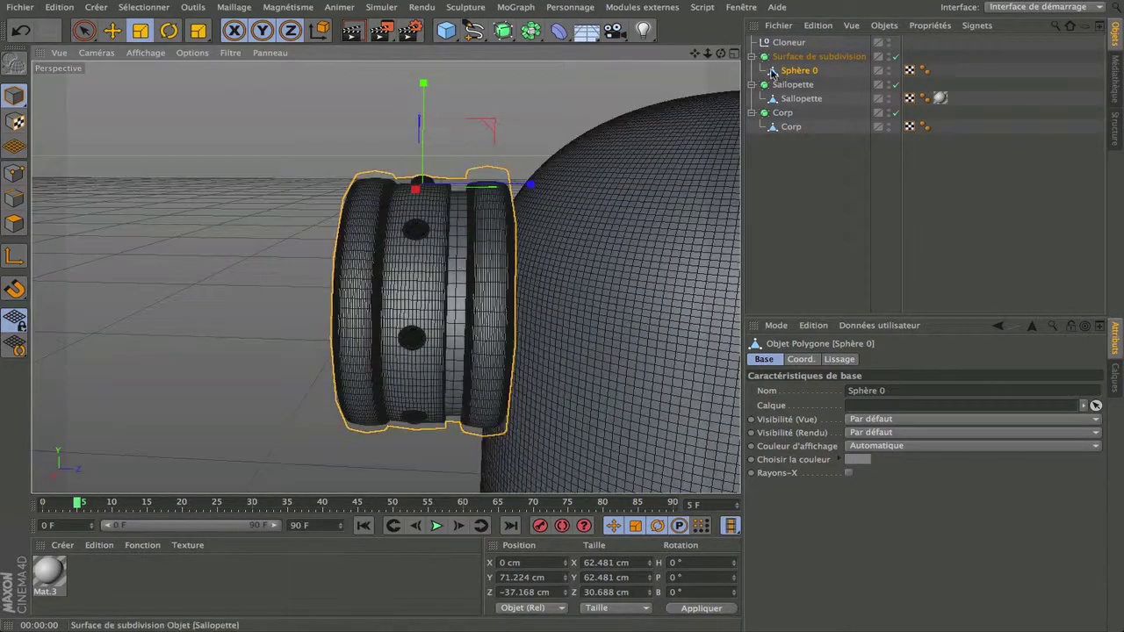
pyautogui.moveTo(721, 53); pyautogui.dragTo(888, 133)
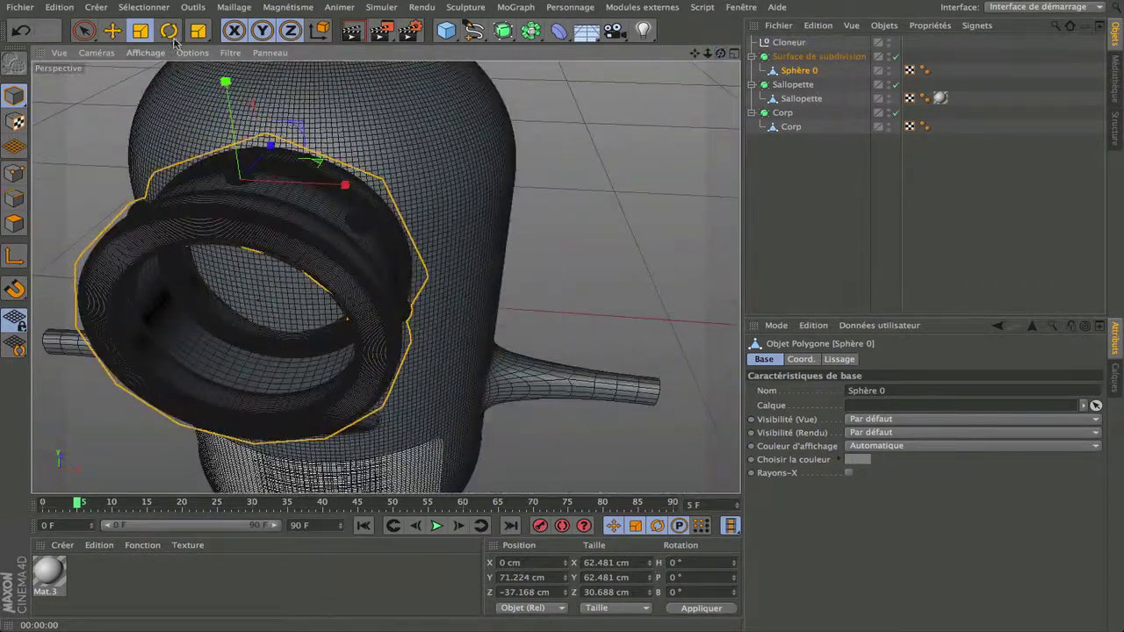
pyautogui.click(351, 31)
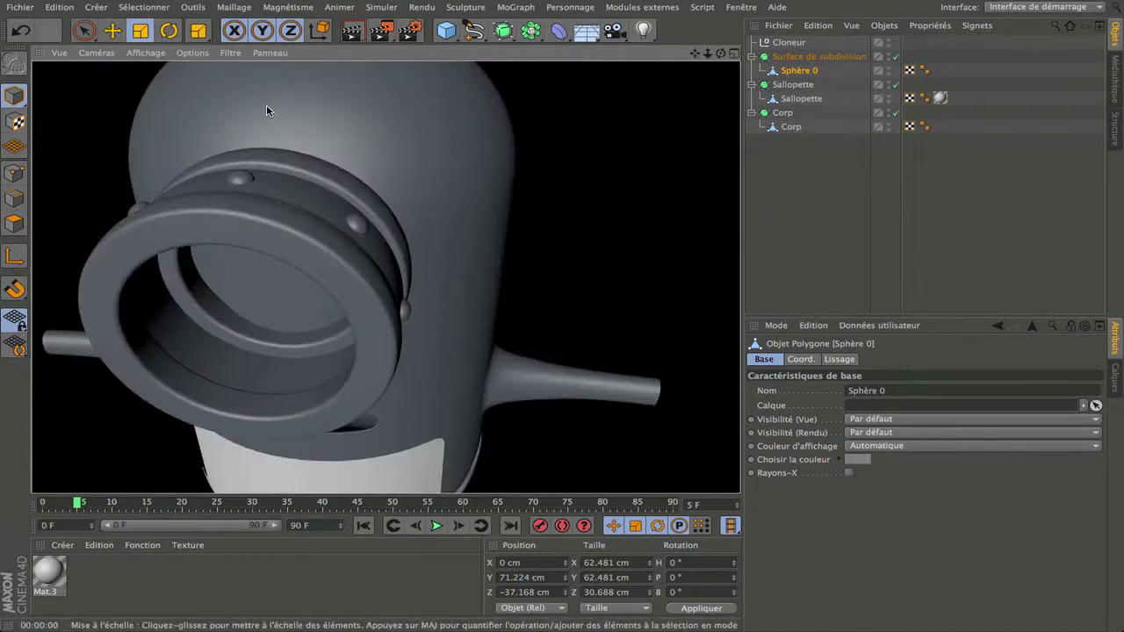
# Delete the empty Cloneur null object.
pyautogui.click(778, 42)
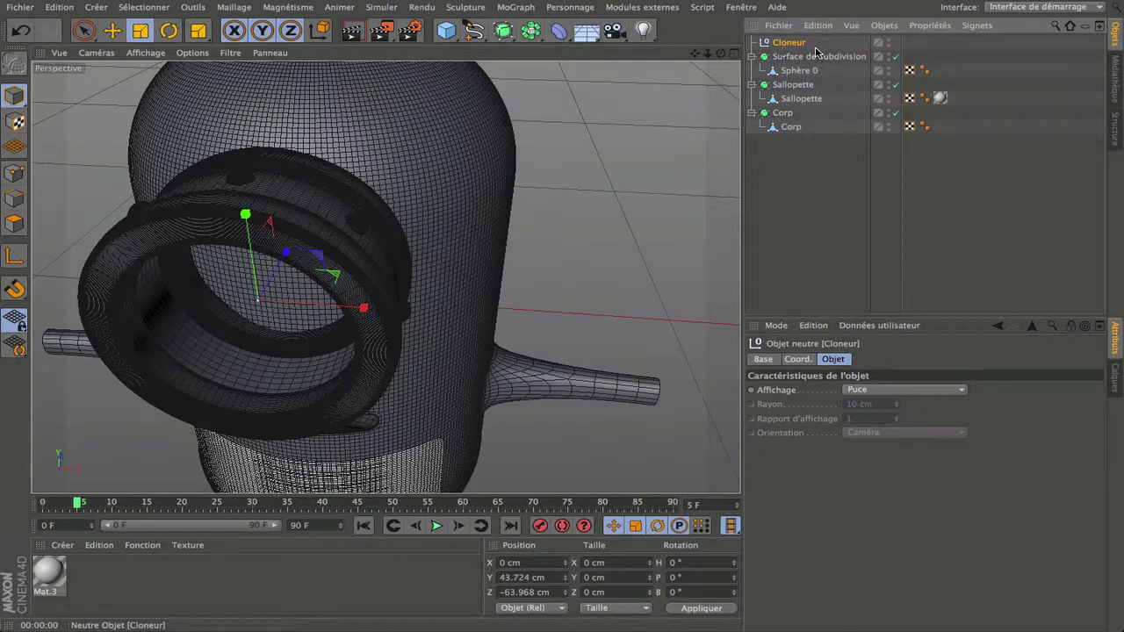
pyautogui.press('Delete')
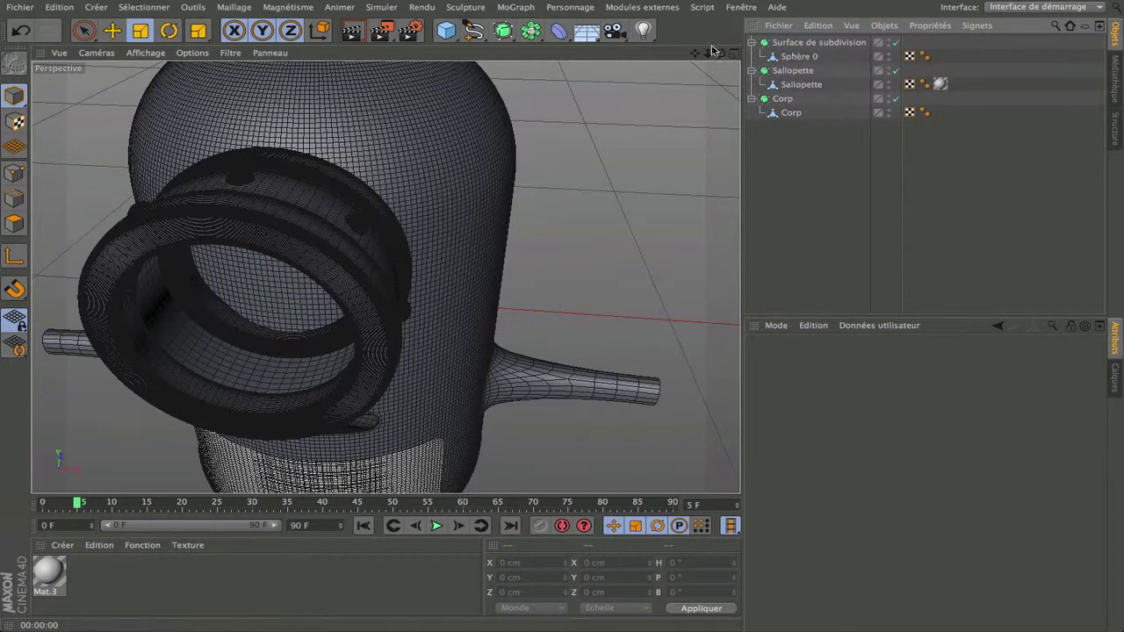
pyautogui.moveTo(722, 54)
pyautogui.mouseDown()
pyautogui.moveTo(385, 276)
pyautogui.moveTo(721, 55)
pyautogui.mouseUp()
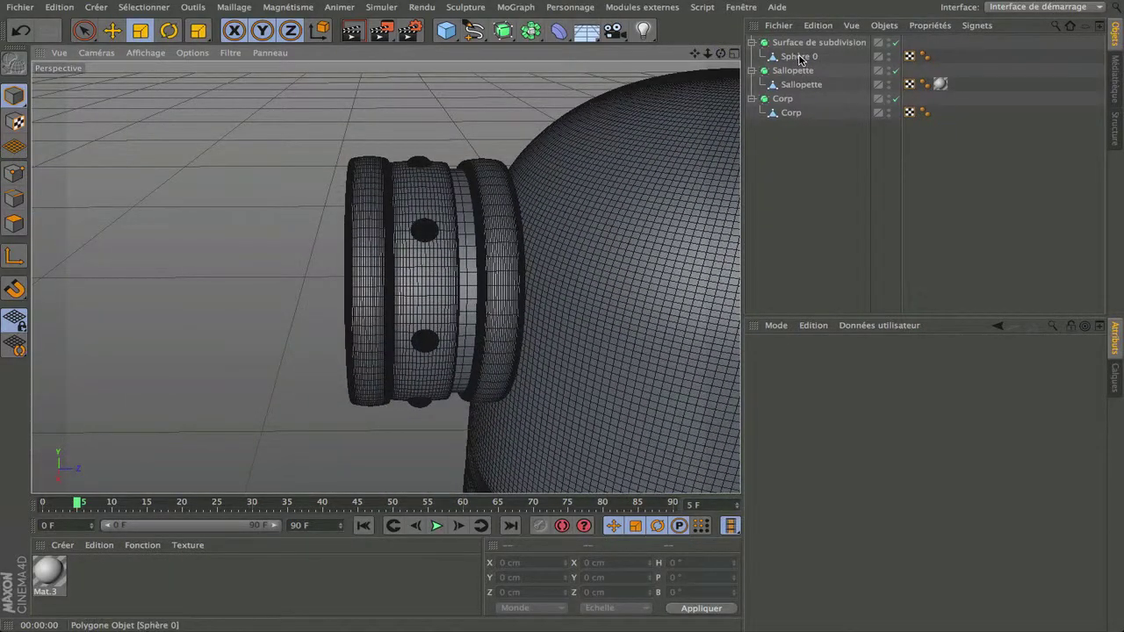
# Rename the merged Sphère 0 object as Lunette.
pyautogui.click(799, 57)
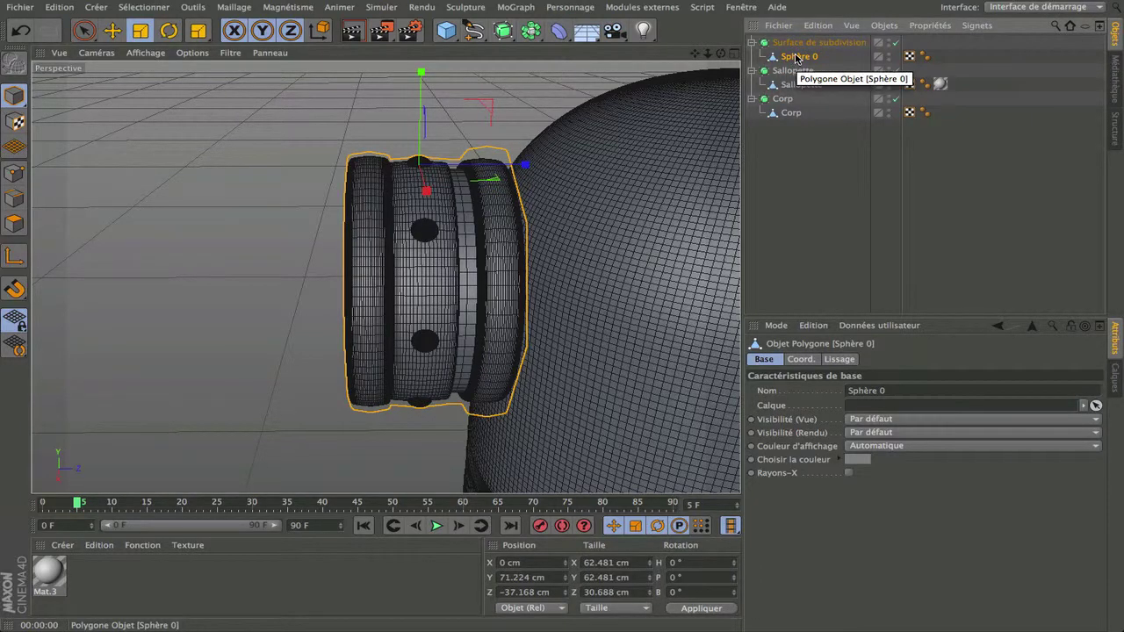
pyautogui.doubleClick(797, 57)
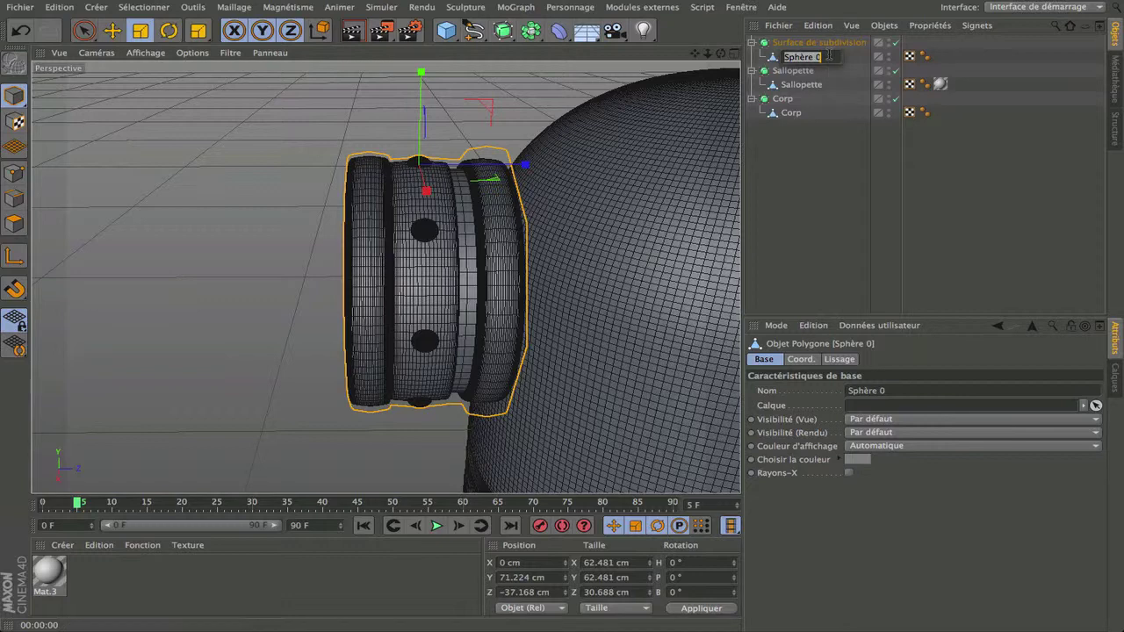
pyautogui.press('BackSpace')
pyautogui.click(794, 166)
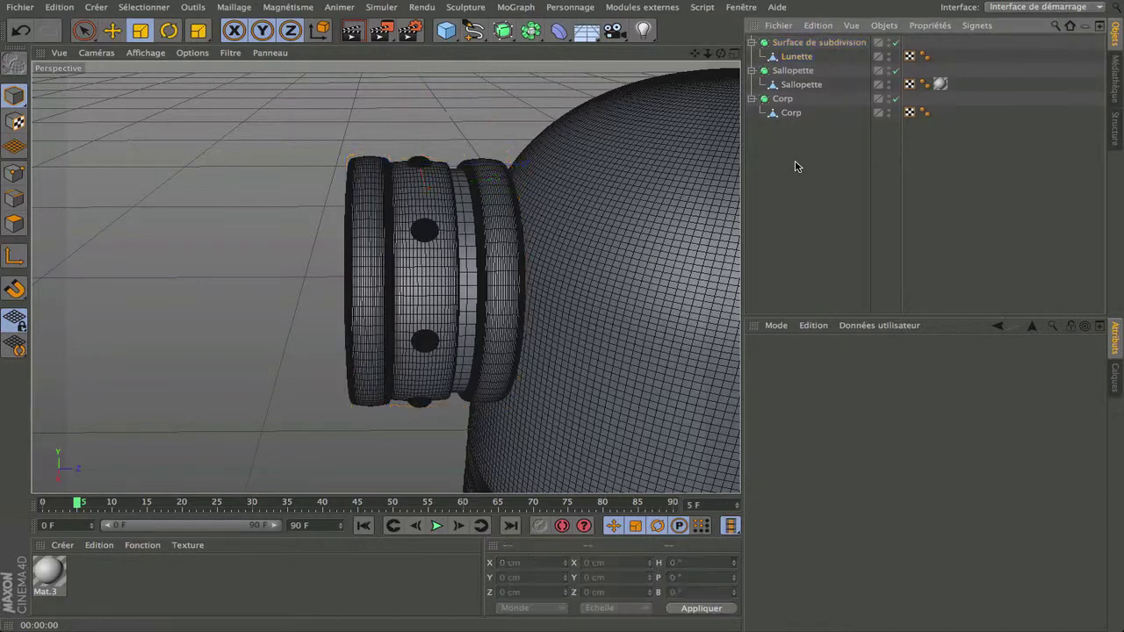
# Rename the subdivision surface that contains the goggle mesh as Lunette.
pyautogui.click(801, 44)
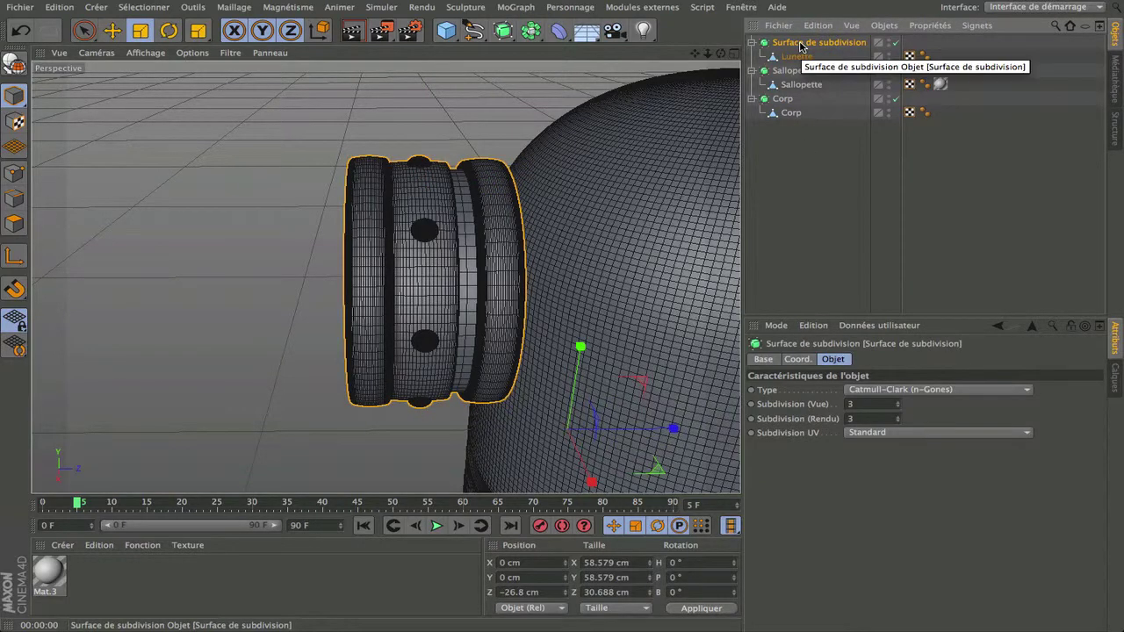
pyautogui.doubleClick(801, 43)
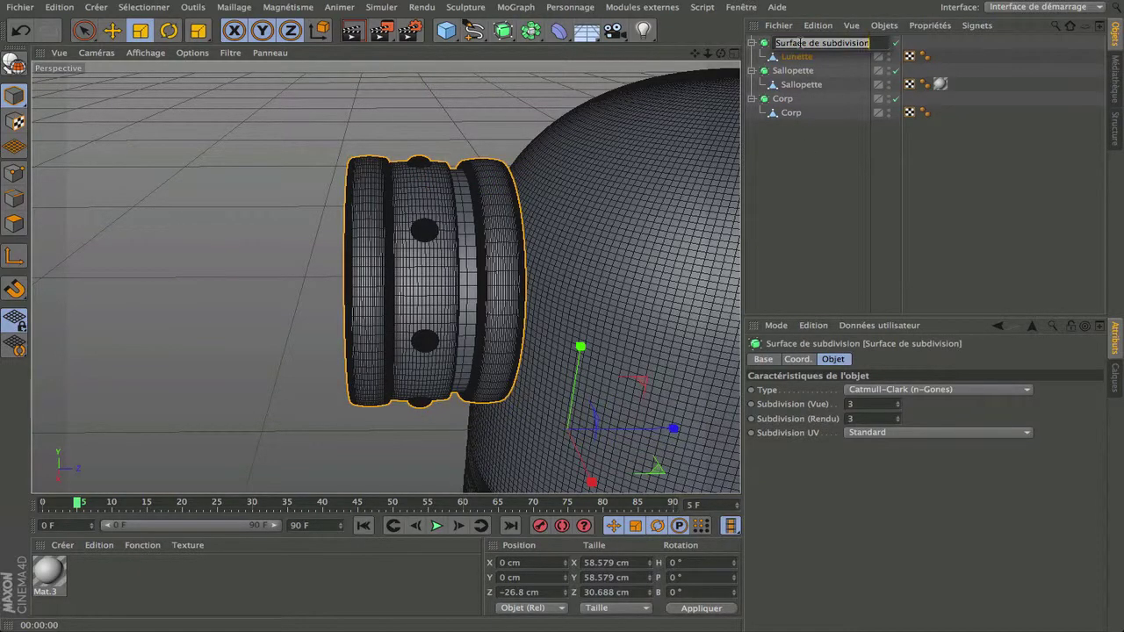
pyautogui.press('BackSpace')
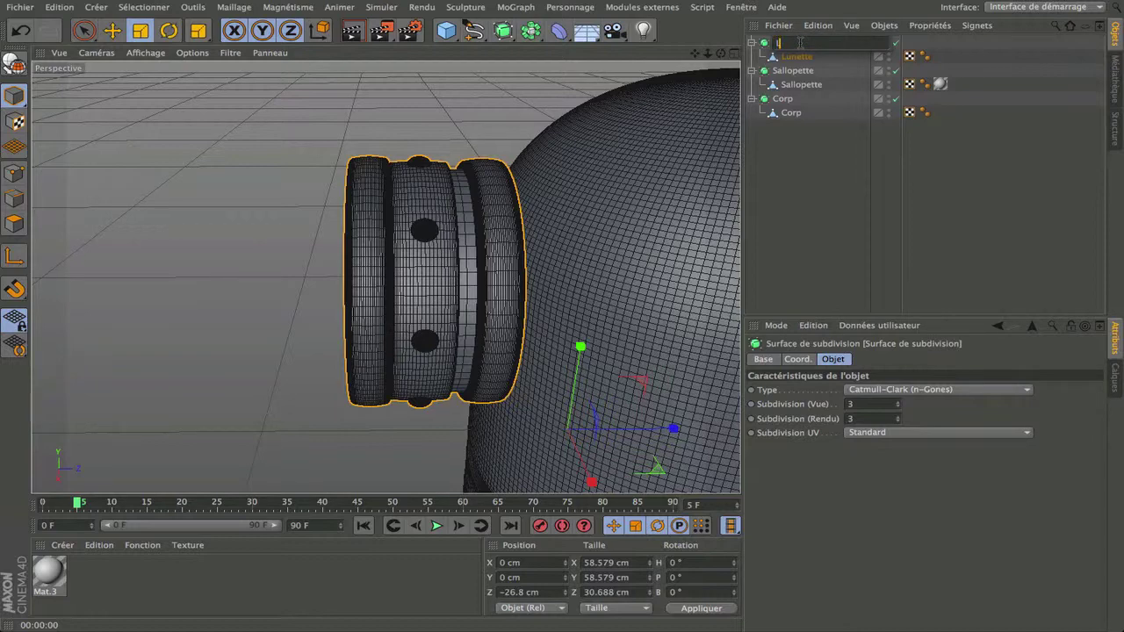
pyautogui.click(785, 202)
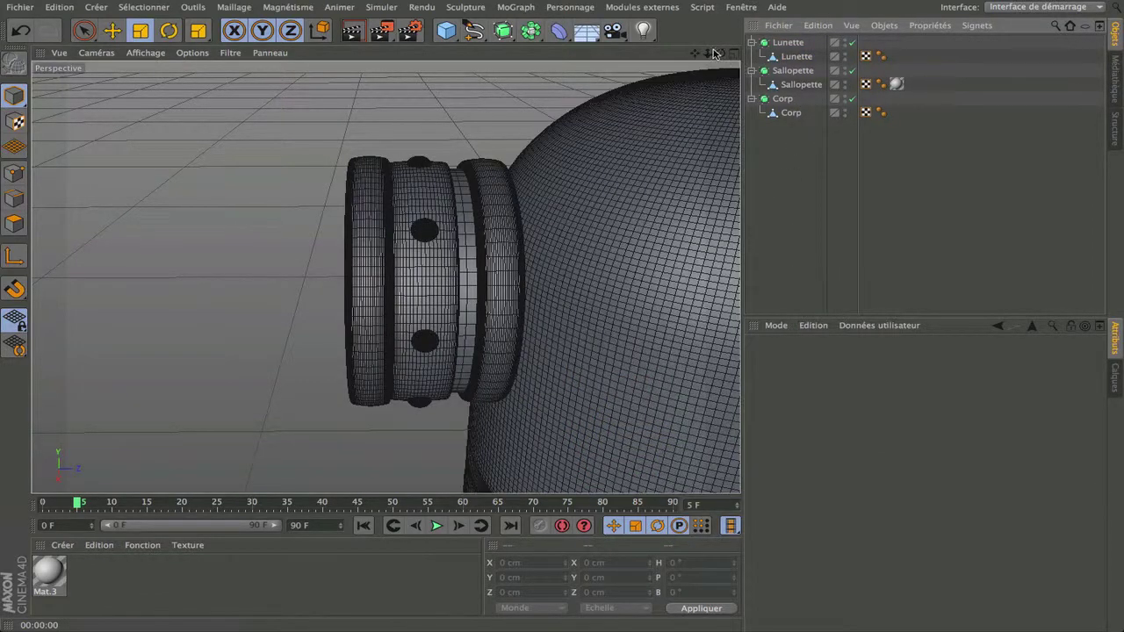
# Select the Corp mesh inside its subdivision surface and switch to point editing mode.
pyautogui.moveTo(719, 54)
pyautogui.mouseDown()
pyautogui.moveTo(772, 62)
pyautogui.moveTo(706, 22)
pyautogui.moveTo(733, 22)
pyautogui.moveTo(709, 33)
pyautogui.moveTo(716, 66)
pyautogui.moveTo(720, 26)
pyautogui.moveTo(720, 55)
pyautogui.mouseUp()
pyautogui.scroll(-4, 503, 301)
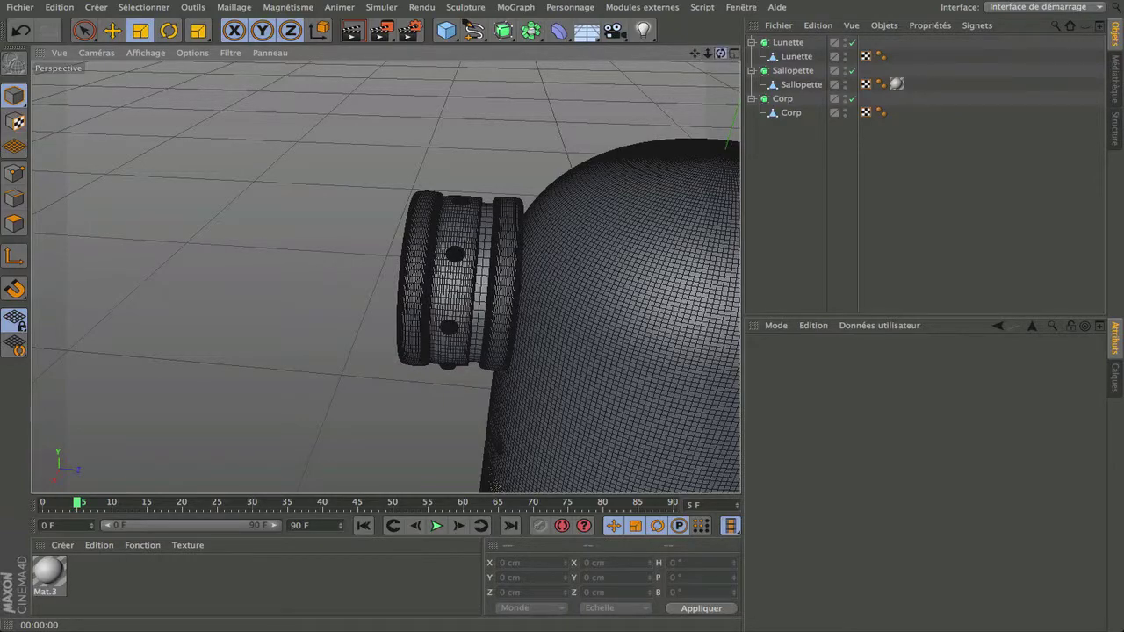
pyautogui.moveTo(721, 54); pyautogui.dragTo(131, 426)
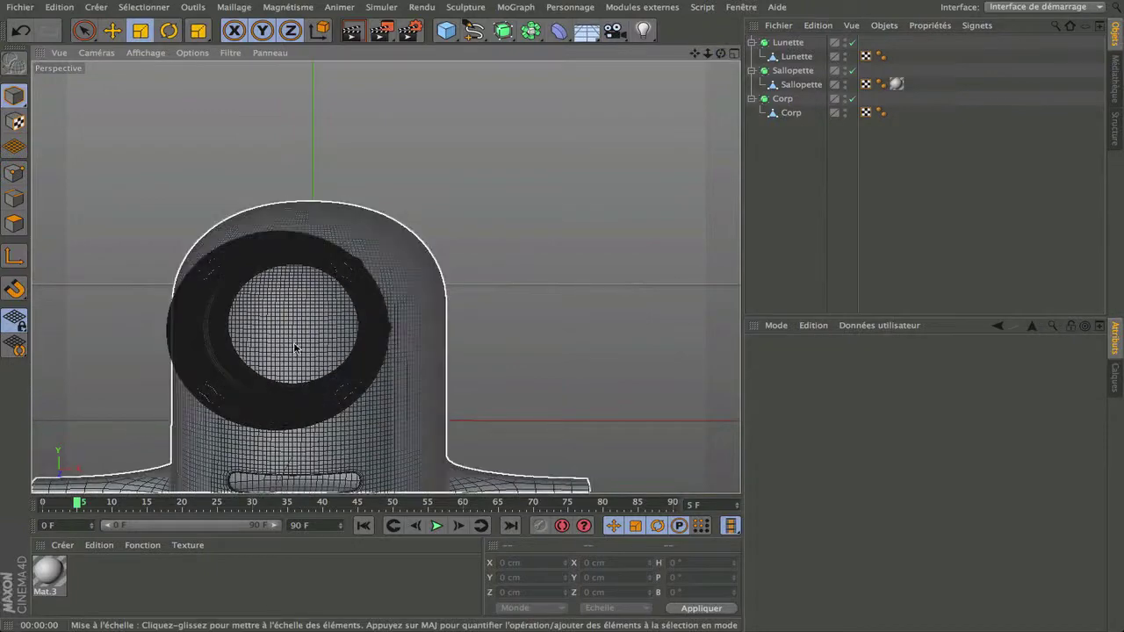
pyautogui.scroll(5, 294, 347)
pyautogui.scroll(-2, 294, 347)
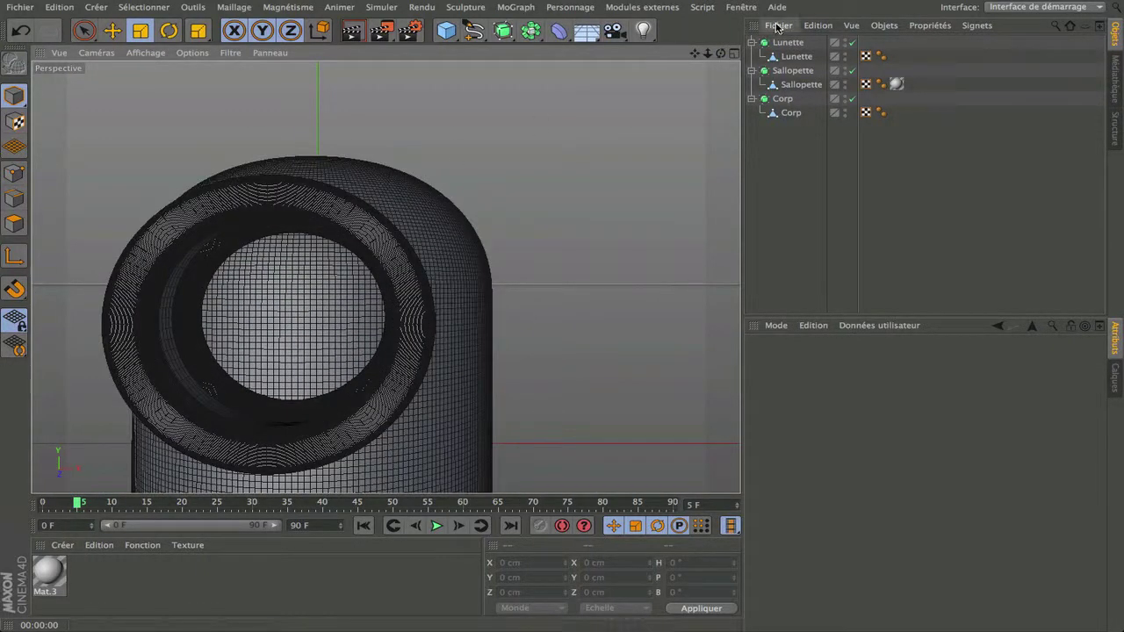
pyautogui.moveTo(721, 53); pyautogui.dragTo(721, 54)
pyautogui.click(787, 113)
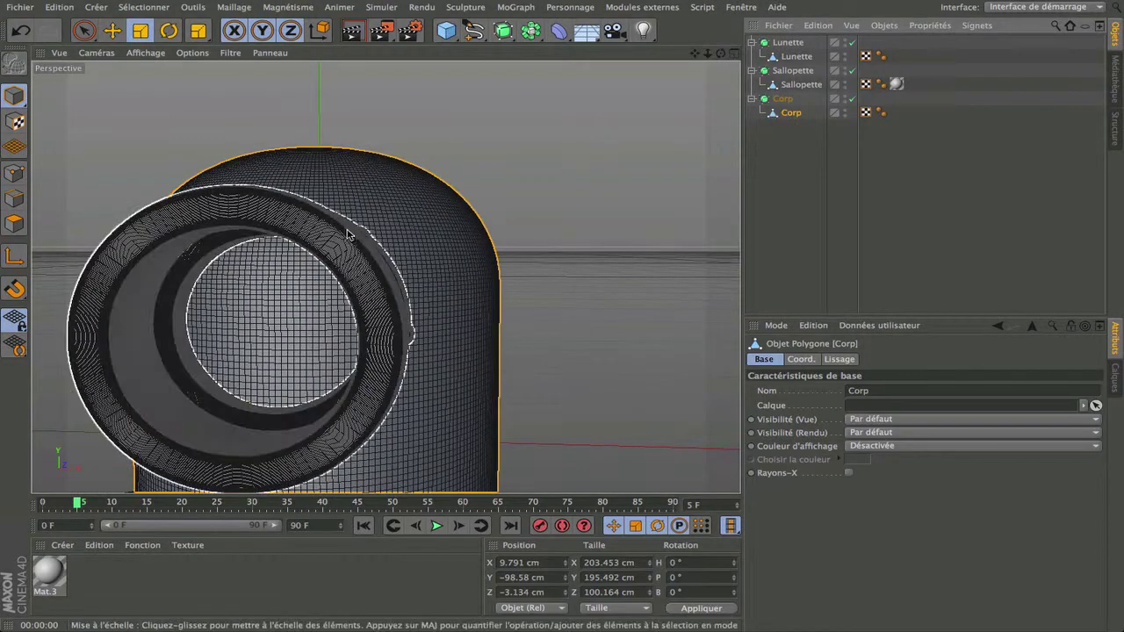
pyautogui.click(19, 175)
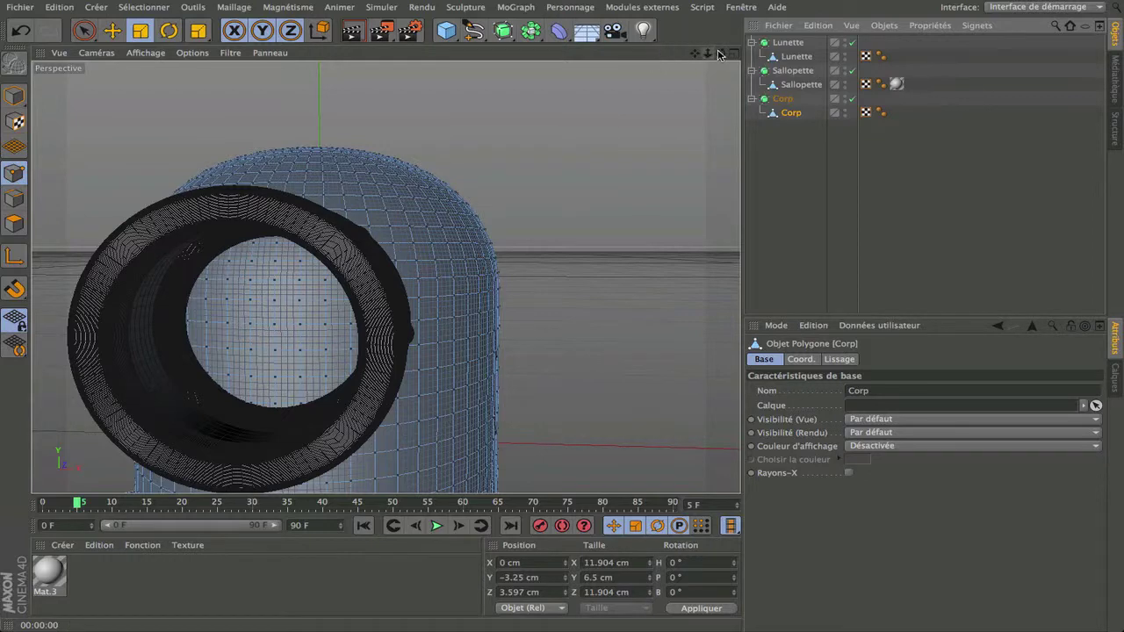
# Select four neighbouring points of the Corp mesh inside the goggle opening with the selection brush.
pyautogui.moveTo(721, 54); pyautogui.dragTo(733, 39)
pyautogui.moveTo(84, 31); pyautogui.dragTo(130, 51)
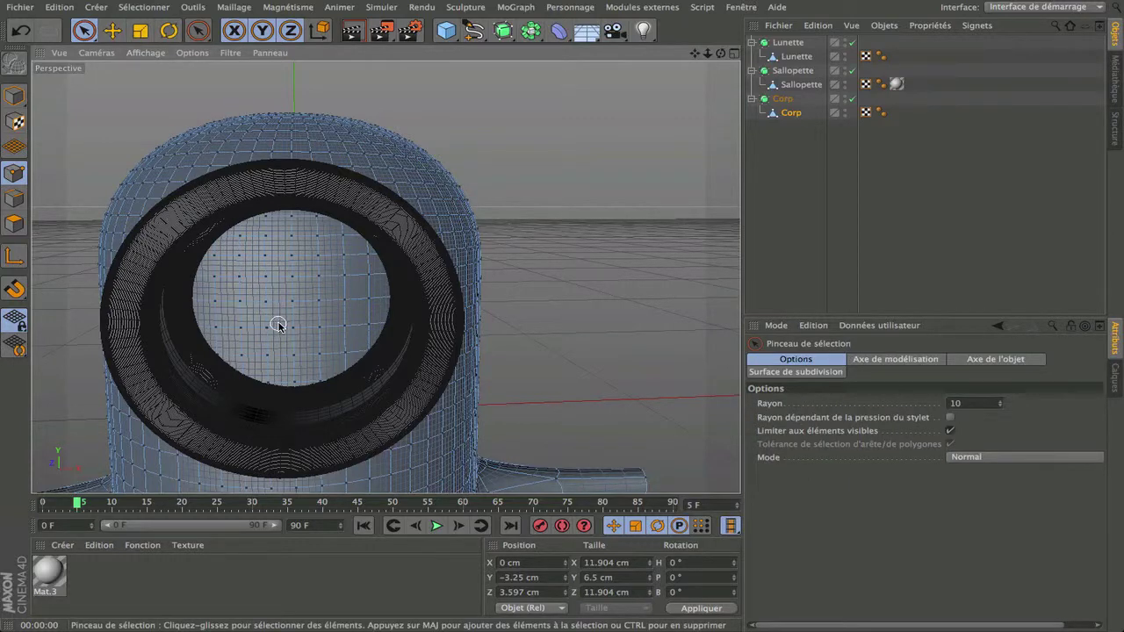
pyautogui.moveTo(720, 54); pyautogui.dragTo(721, 50)
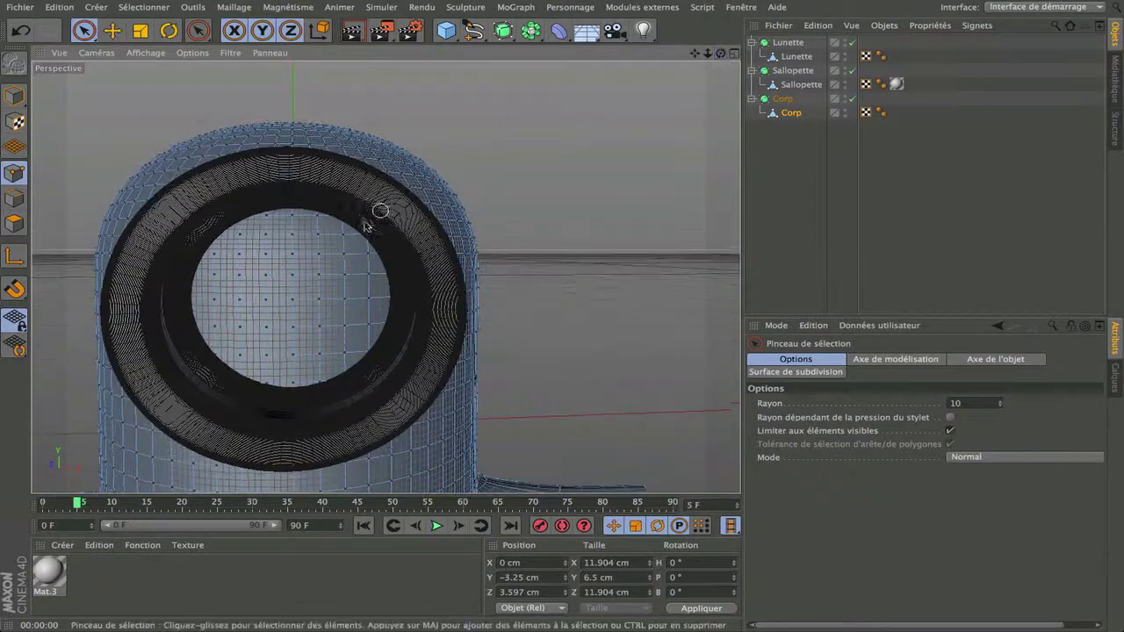
pyautogui.keyDown('shift'); pyautogui.click(270, 300); pyautogui.keyUp('shift')
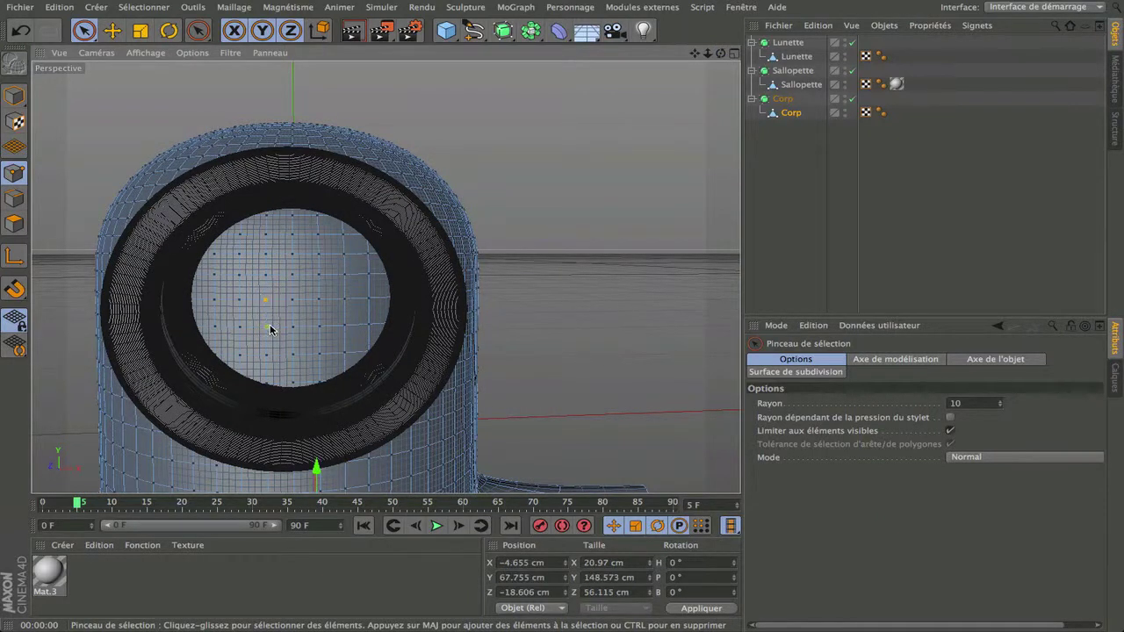
pyautogui.keyDown('shift'); pyautogui.click(296, 332); pyautogui.keyUp('shift')
# In the front view, select two vertically adjacent Corp points near the centre of the goggle opening.
pyautogui.click(734, 53)
pyautogui.click(735, 279)
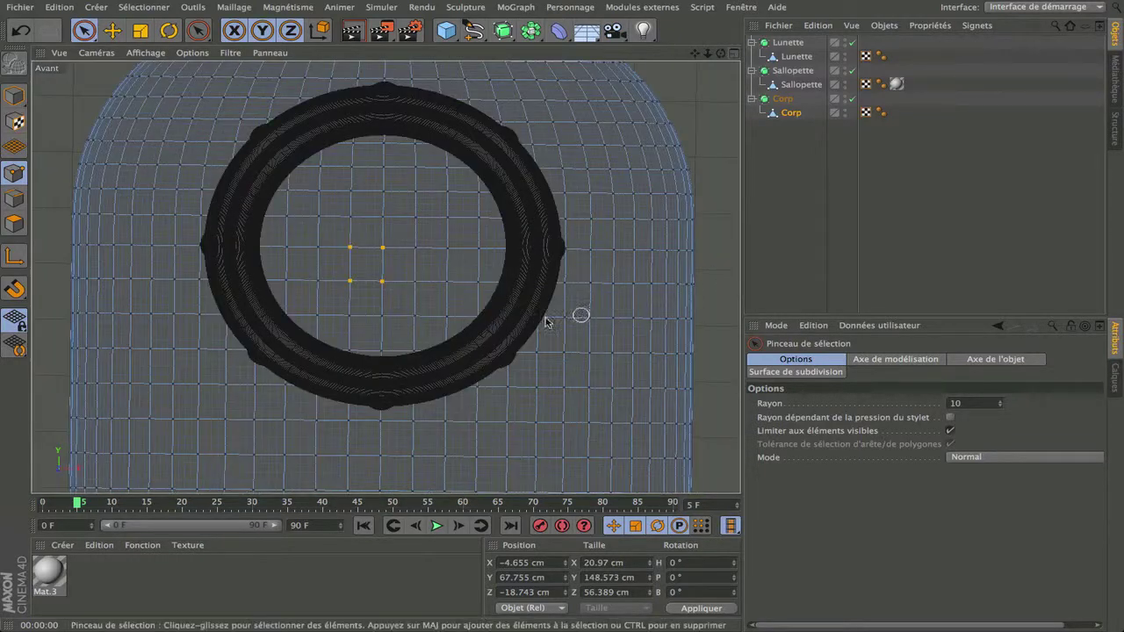
pyautogui.click(384, 222)
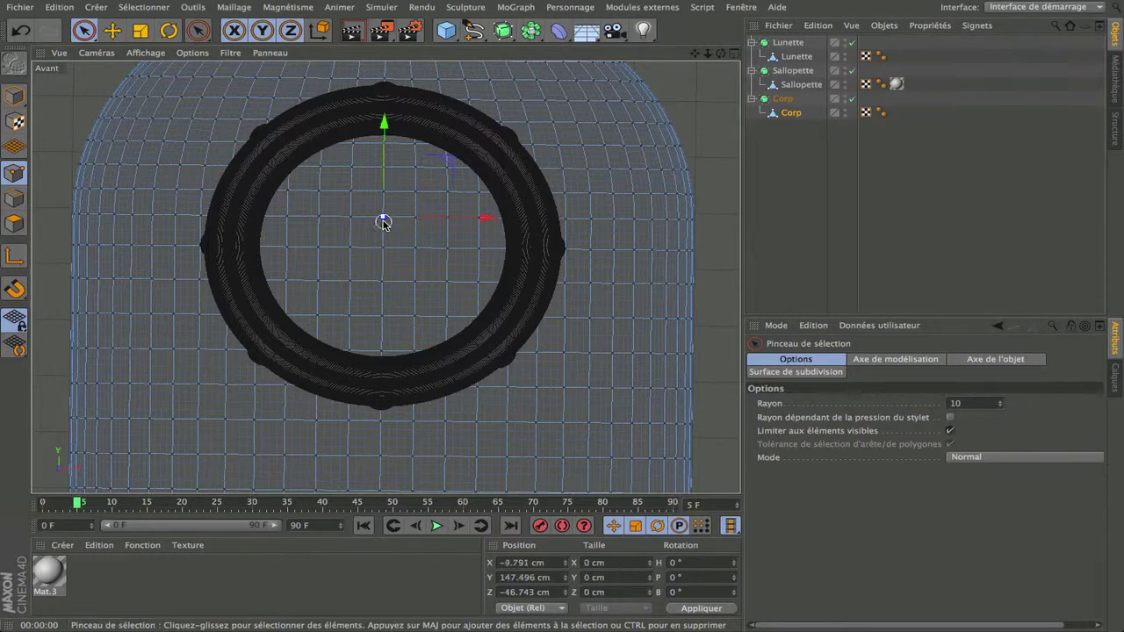
pyautogui.keyDown('shift'); pyautogui.click(383, 249); pyautogui.keyUp('shift')
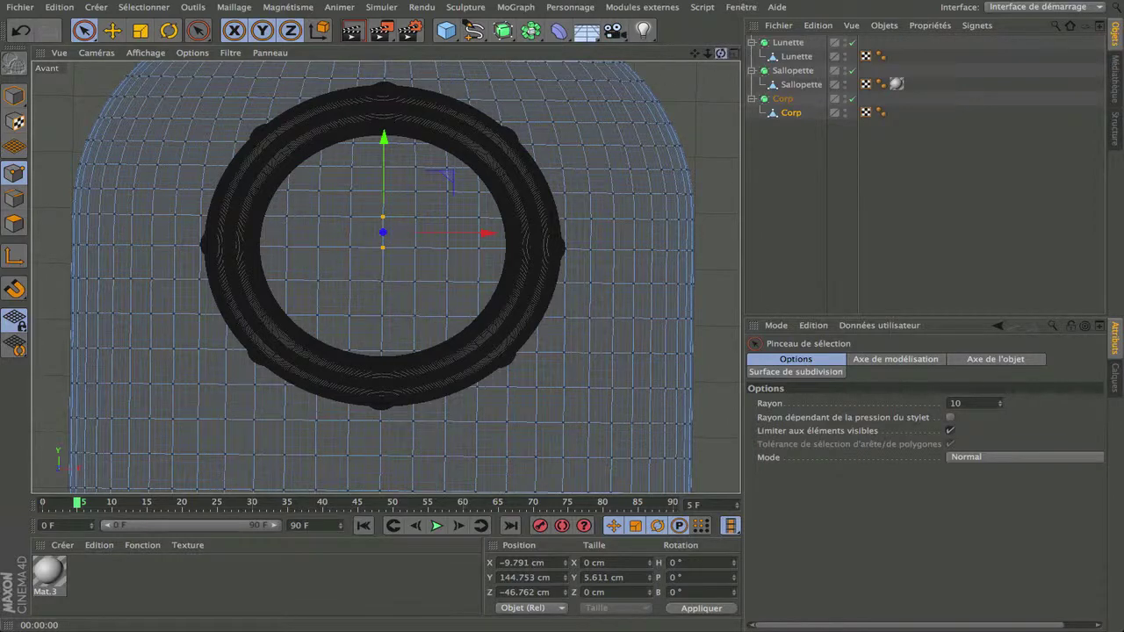
pyautogui.moveTo(721, 53)
pyautogui.mouseDown()
pyautogui.moveTo(641, 66)
pyautogui.moveTo(720, 53)
pyautogui.mouseUp()
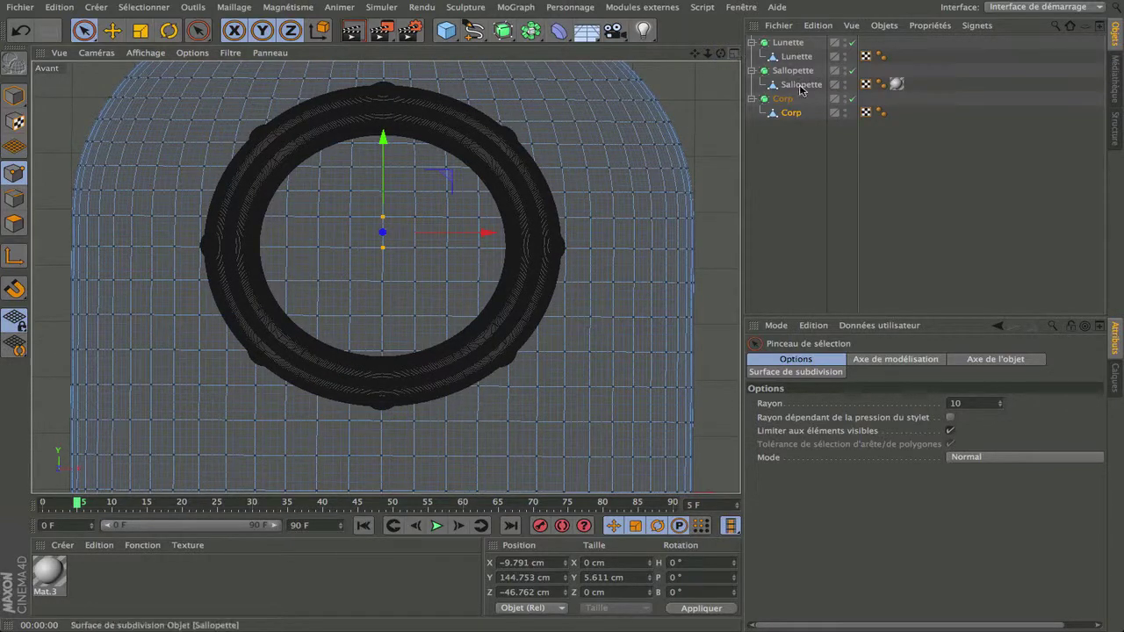
# Switch to rectangle selection in the perspective view and activate soft selection for the chosen Corp points.
pyautogui.click(735, 54)
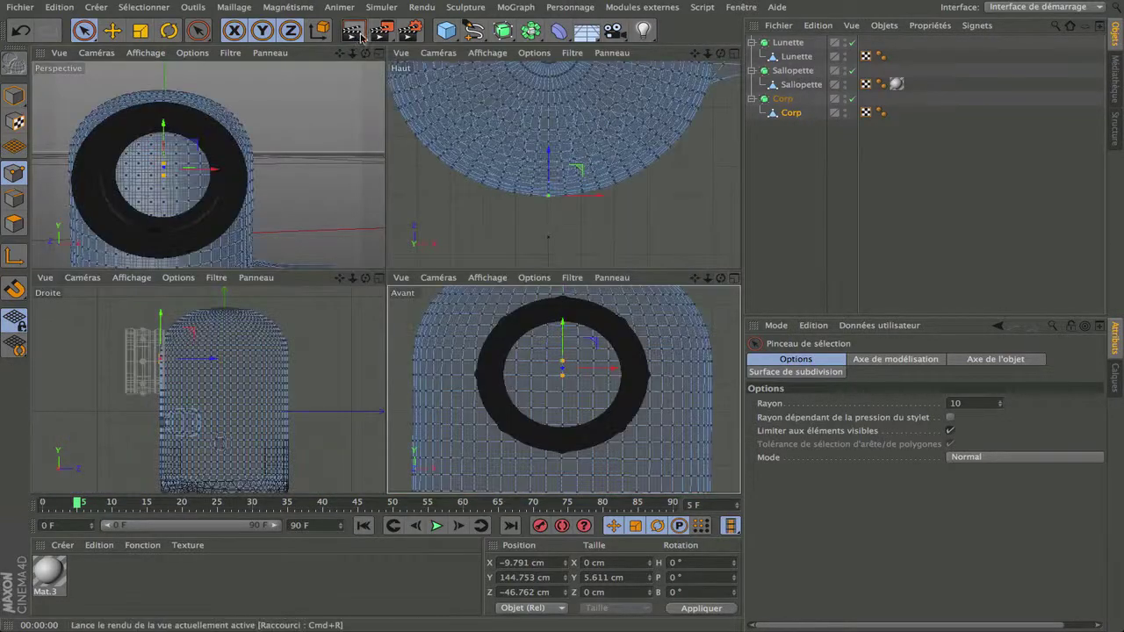
pyautogui.click(379, 54)
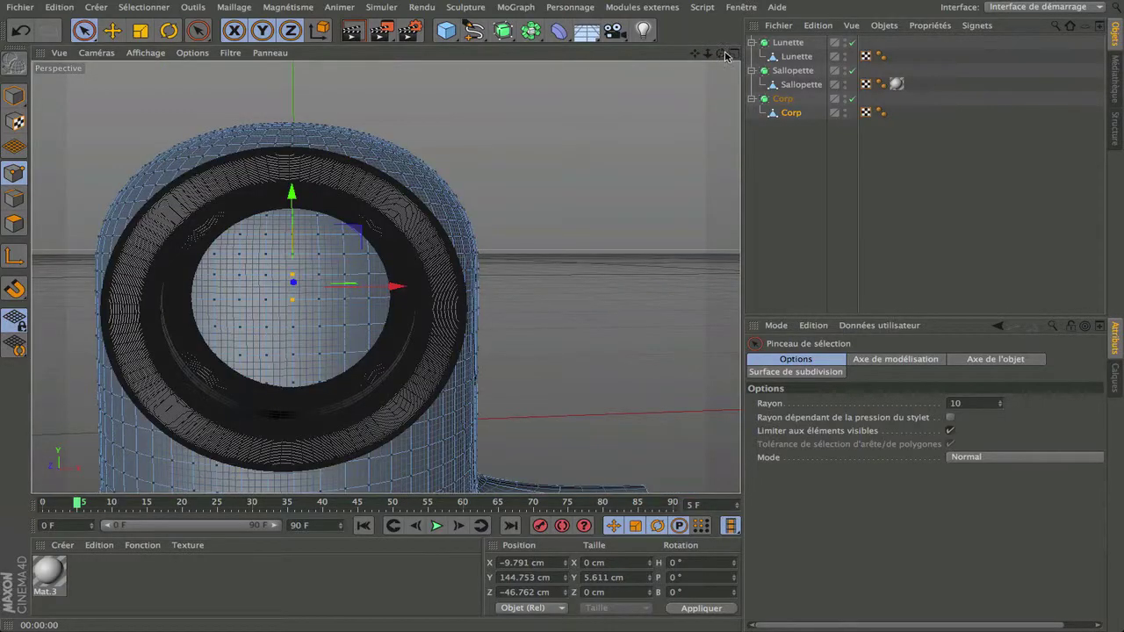
pyautogui.moveTo(720, 54); pyautogui.dragTo(575, 70)
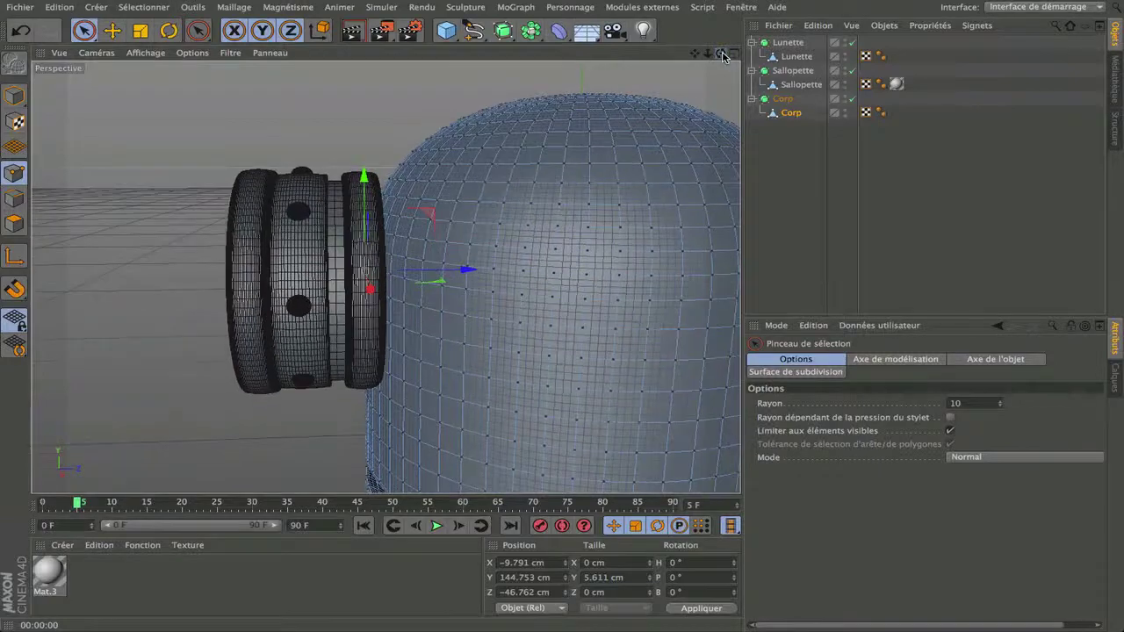
pyautogui.moveTo(721, 55)
pyautogui.mouseDown()
pyautogui.moveTo(679, 63)
pyautogui.moveTo(742, 58)
pyautogui.moveTo(700, 62)
pyautogui.moveTo(723, 52)
pyautogui.moveTo(704, 63)
pyautogui.moveTo(720, 107)
pyautogui.moveTo(719, 58)
pyautogui.moveTo(704, 57)
pyautogui.moveTo(736, 65)
pyautogui.mouseUp()
pyautogui.click(83, 32)
pyautogui.moveTo(82, 32); pyautogui.dragTo(127, 79)
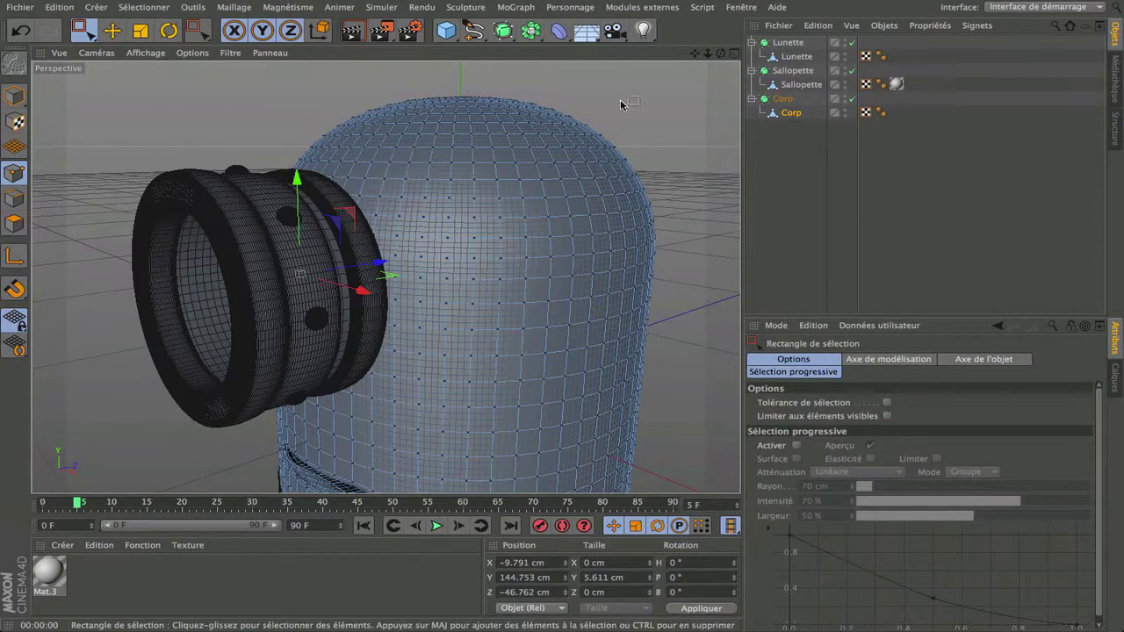
pyautogui.click(800, 372)
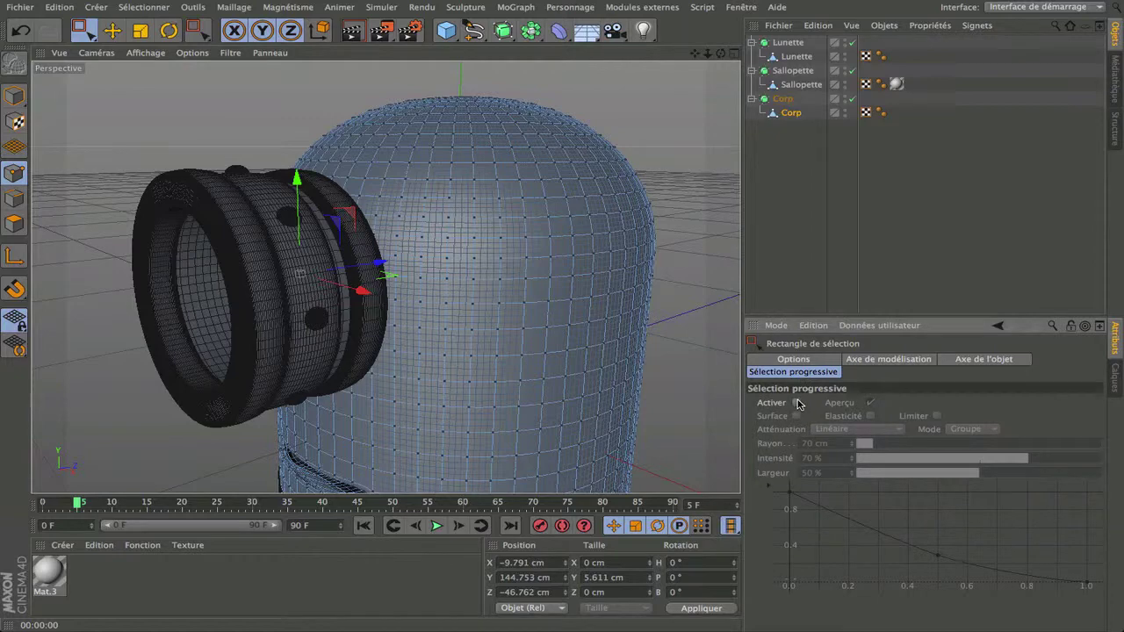
pyautogui.click(796, 402)
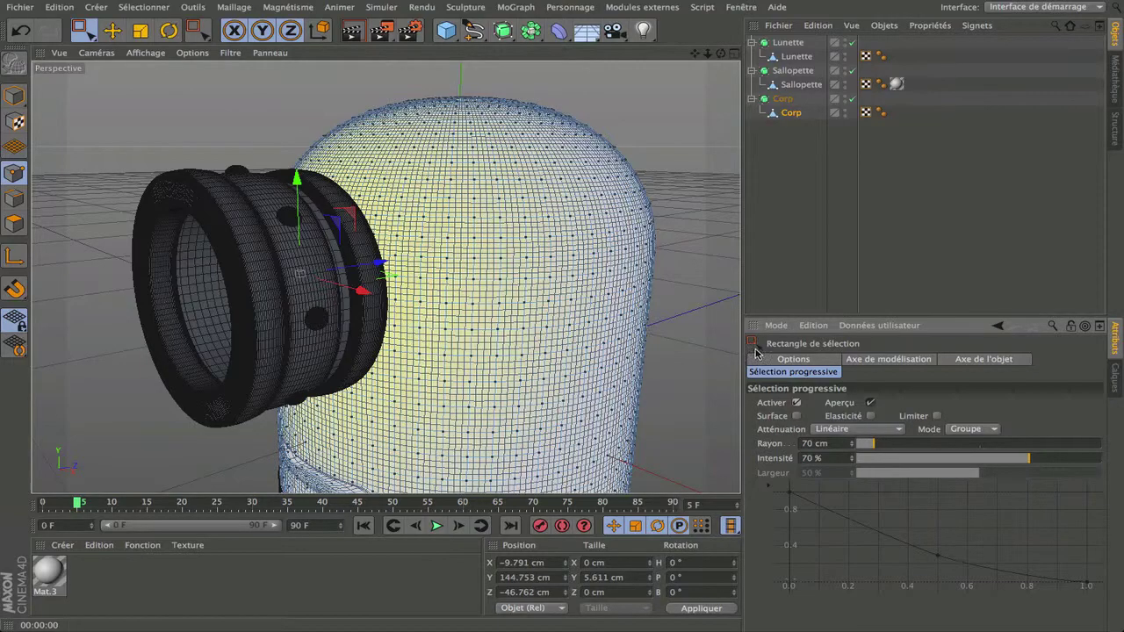
# Try to push the two selected points about 7 cm into the body along Z with a 70 cm, 70 % soft selection.
pyautogui.moveTo(720, 53); pyautogui.dragTo(656, 93)
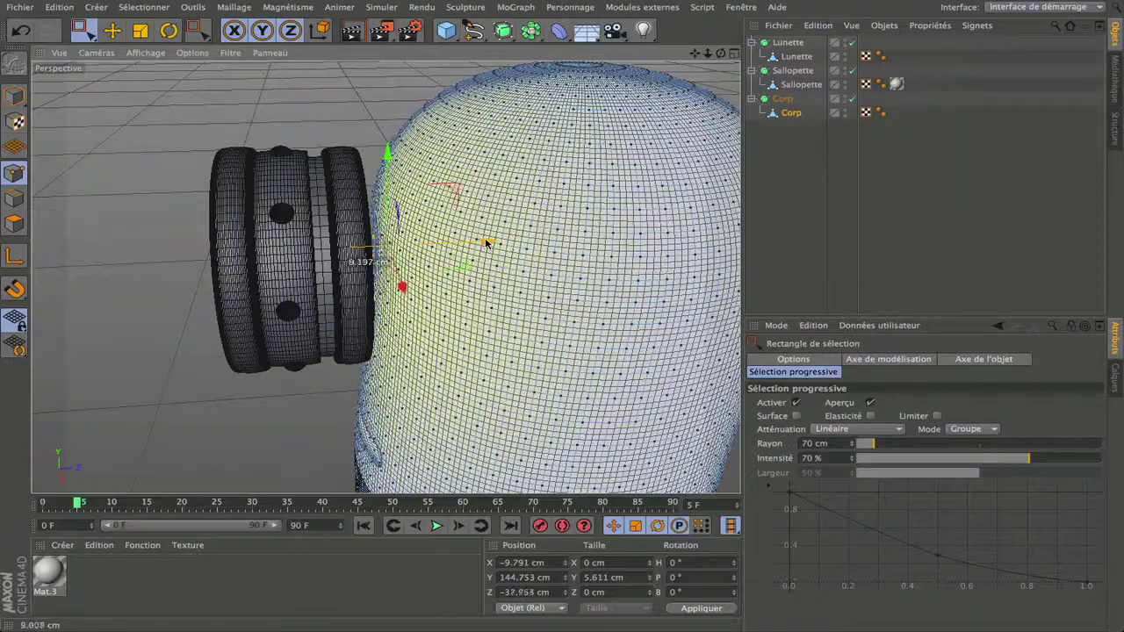
pyautogui.moveTo(491, 243); pyautogui.dragTo(480, 243)
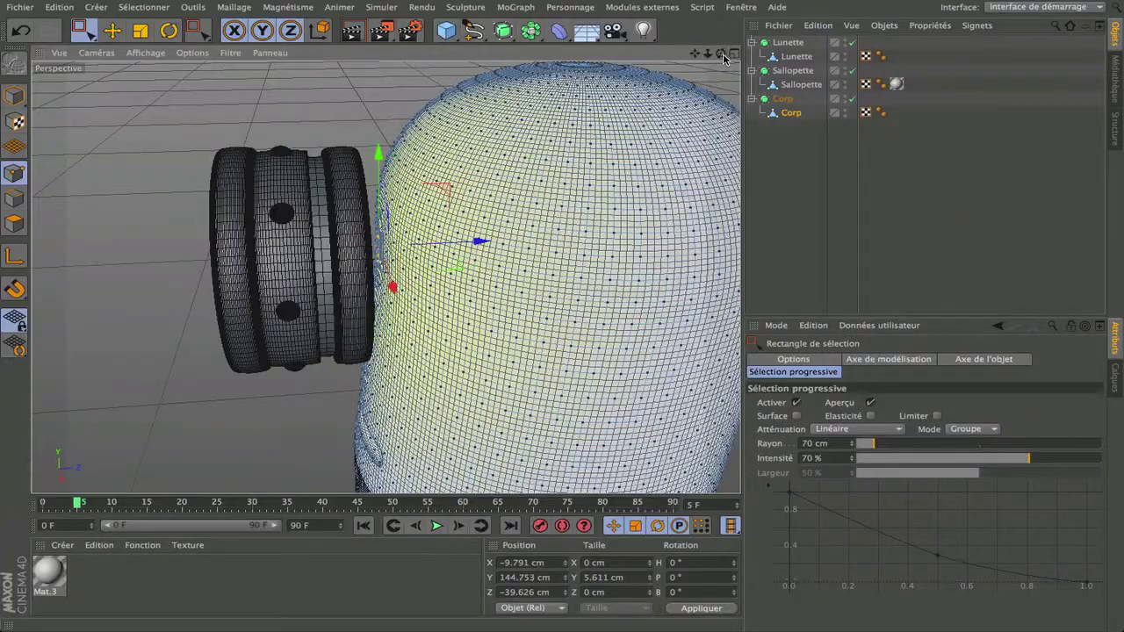
pyautogui.moveTo(721, 53); pyautogui.dragTo(720, 7)
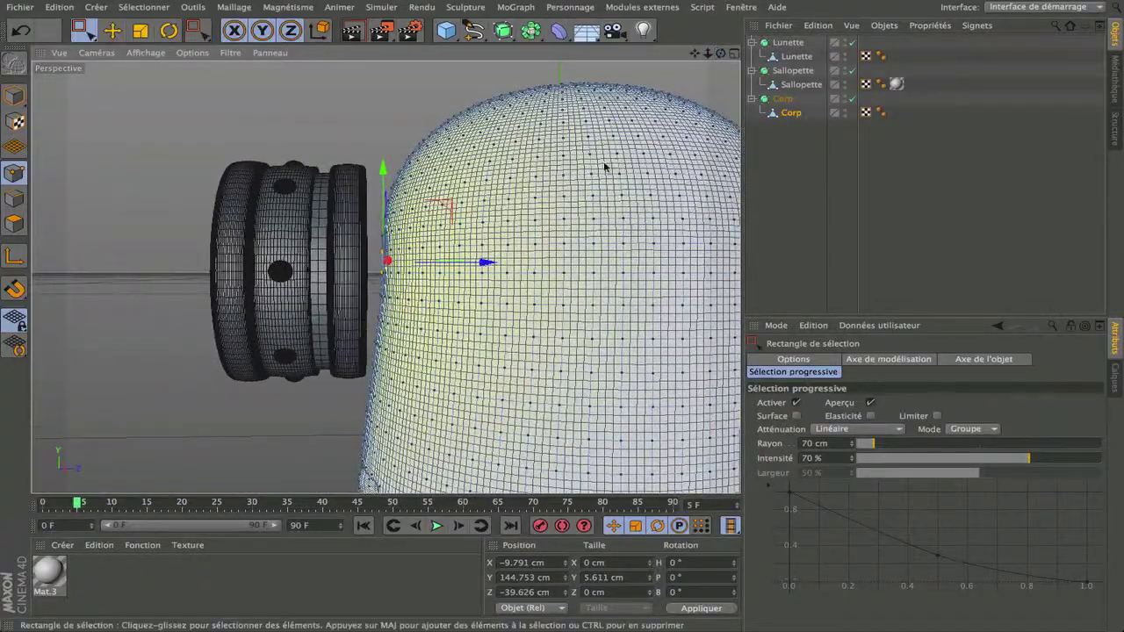
pyautogui.scroll(-3, 521, 239)
pyautogui.moveTo(720, 53)
pyautogui.mouseDown()
pyautogui.moveTo(696, 69)
pyautogui.moveTo(716, 91)
pyautogui.moveTo(699, 79)
pyautogui.moveTo(720, 58)
pyautogui.mouseUp()
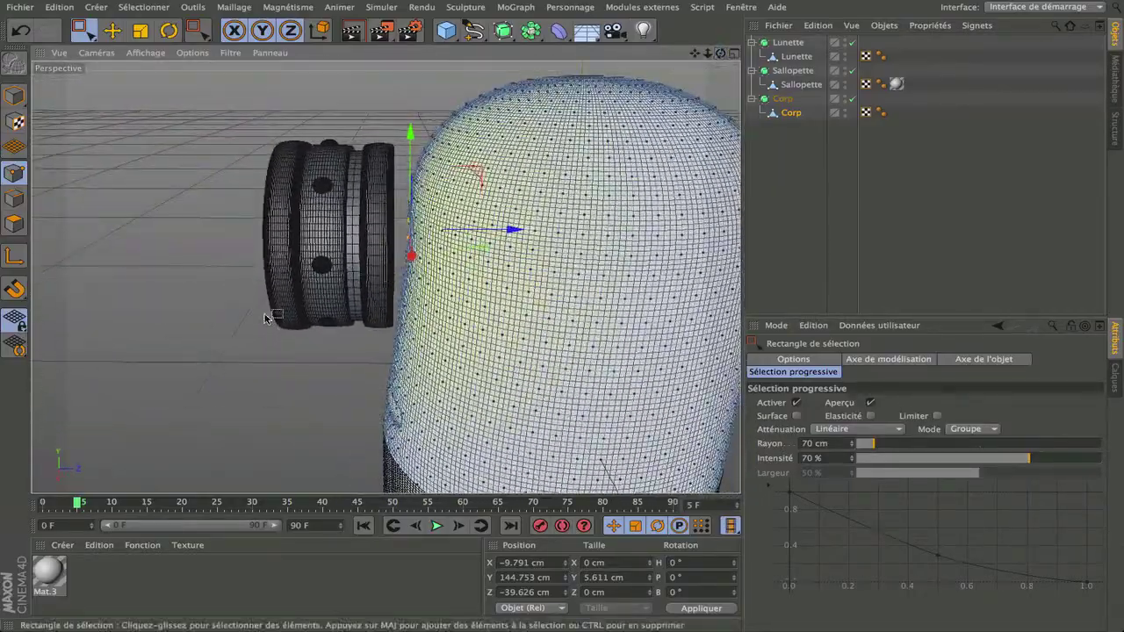
pyautogui.scroll(-5, 268, 316)
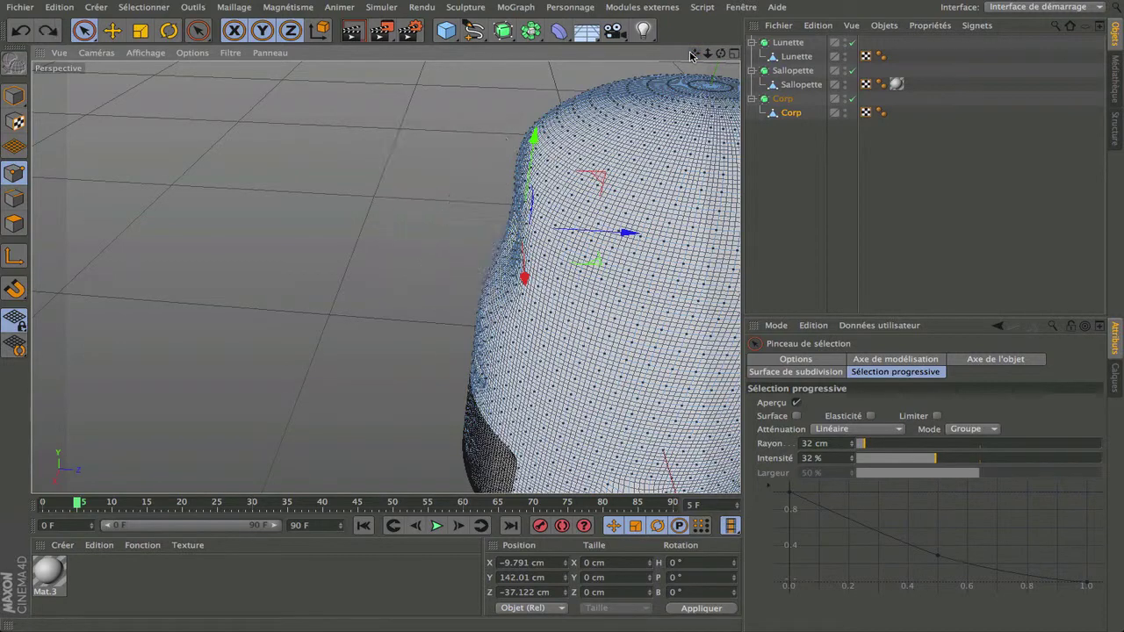
# Set soft selection to a 30 cm radius and 30 % strength, and push the selected body point about 11 cm inward along Z.
pyautogui.click(852, 445)
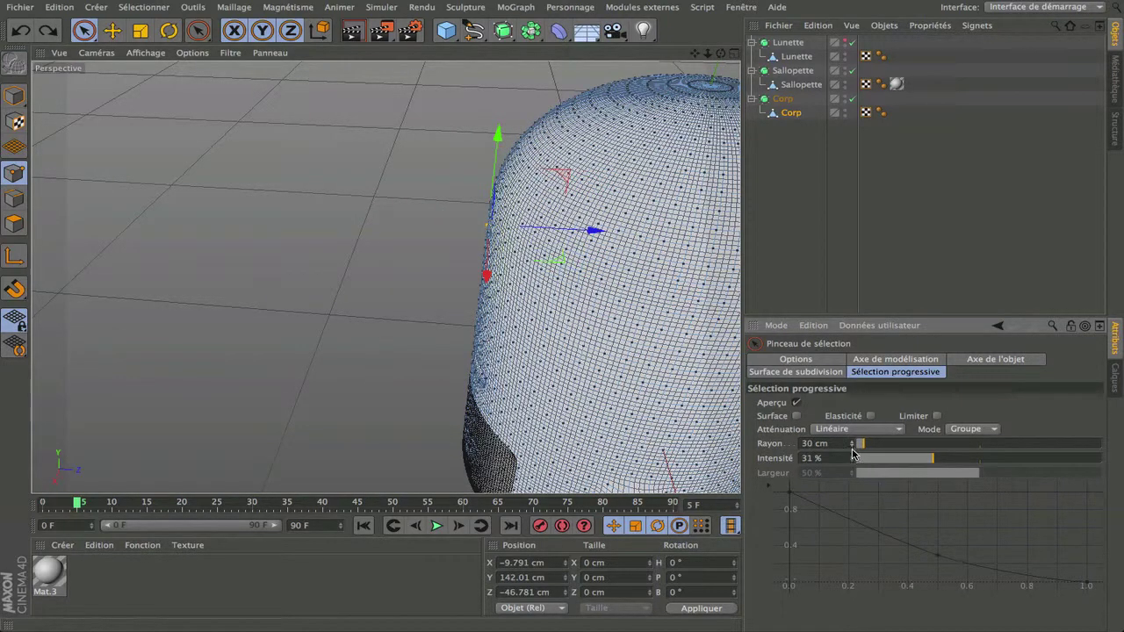
pyautogui.moveTo(593, 230); pyautogui.dragTo(737, 241)
pyautogui.moveTo(720, 53)
pyautogui.mouseDown()
pyautogui.moveTo(722, 12)
pyautogui.moveTo(720, 31)
pyautogui.mouseUp()
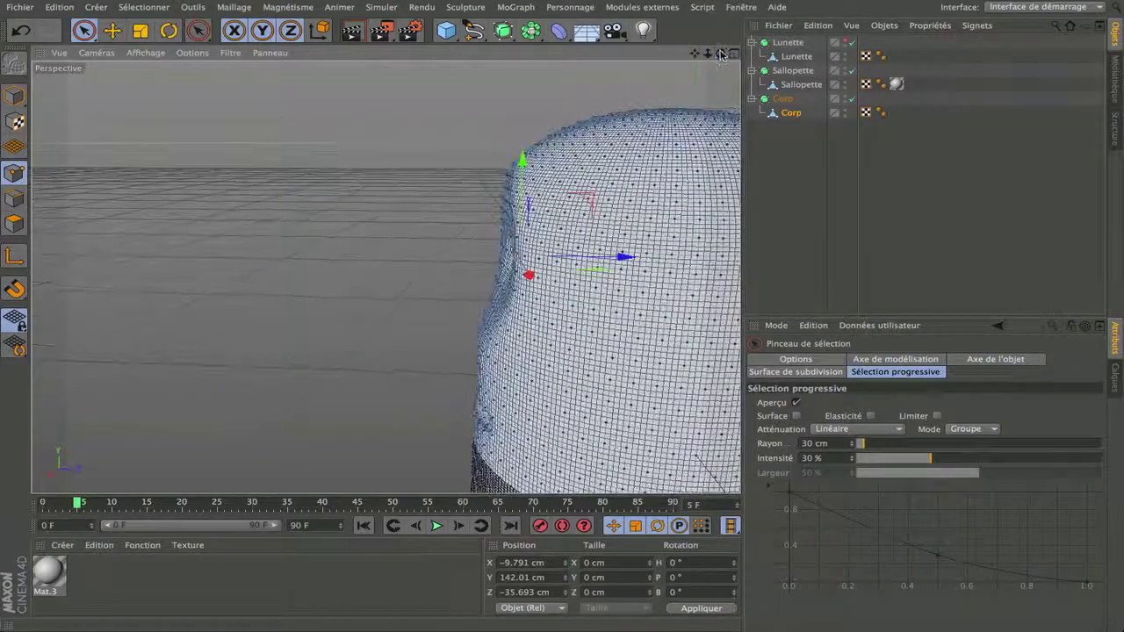
# Show the Lunette goggle again and render the view from the front and side to check its fit against the dent.
pyautogui.click(843, 41)
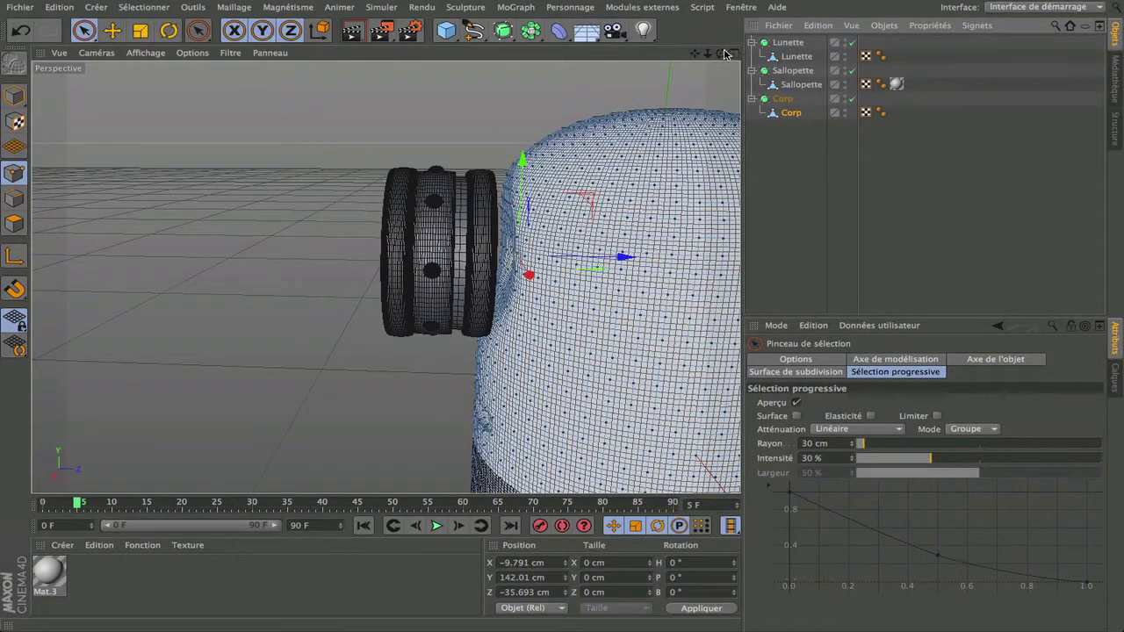
pyautogui.moveTo(720, 52); pyautogui.dragTo(864, 66)
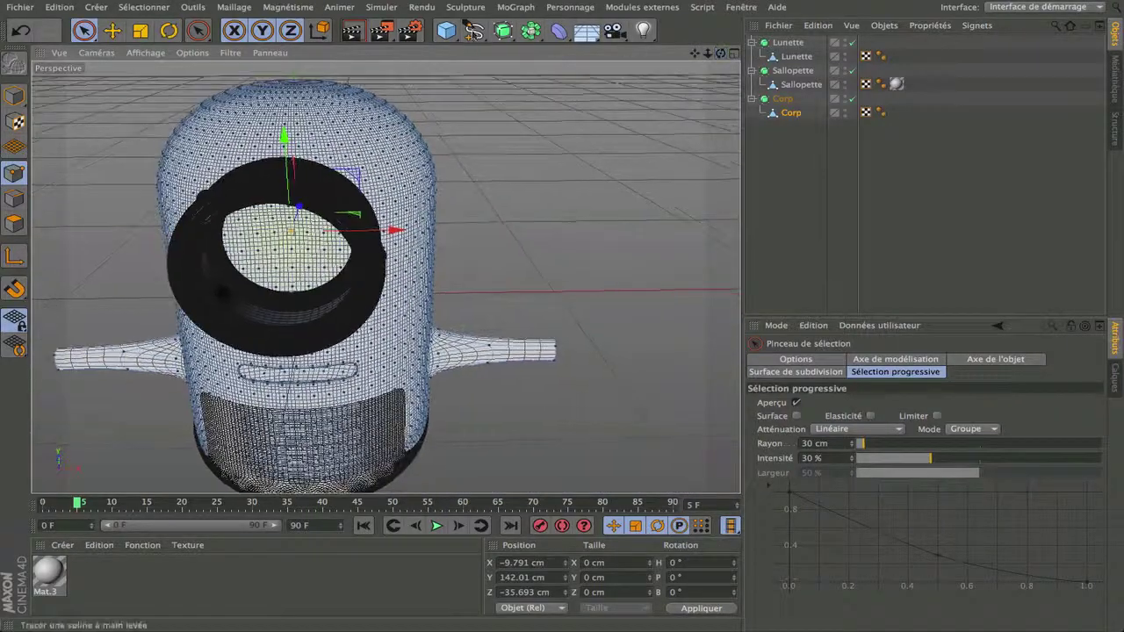
pyautogui.click(351, 36)
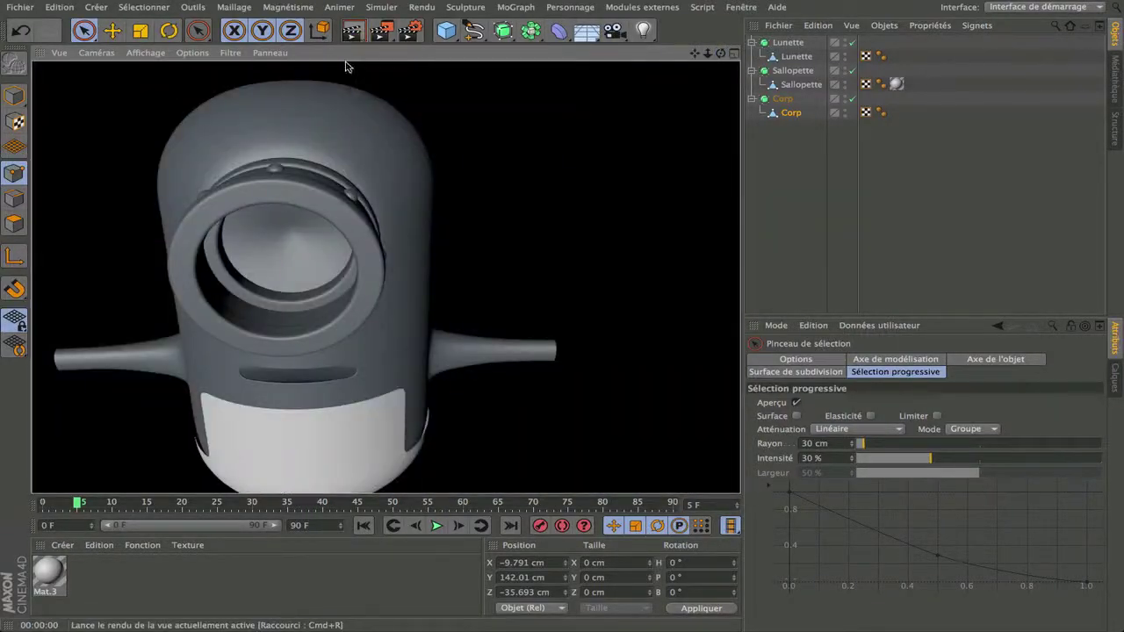
pyautogui.moveTo(720, 53); pyautogui.dragTo(493, 50)
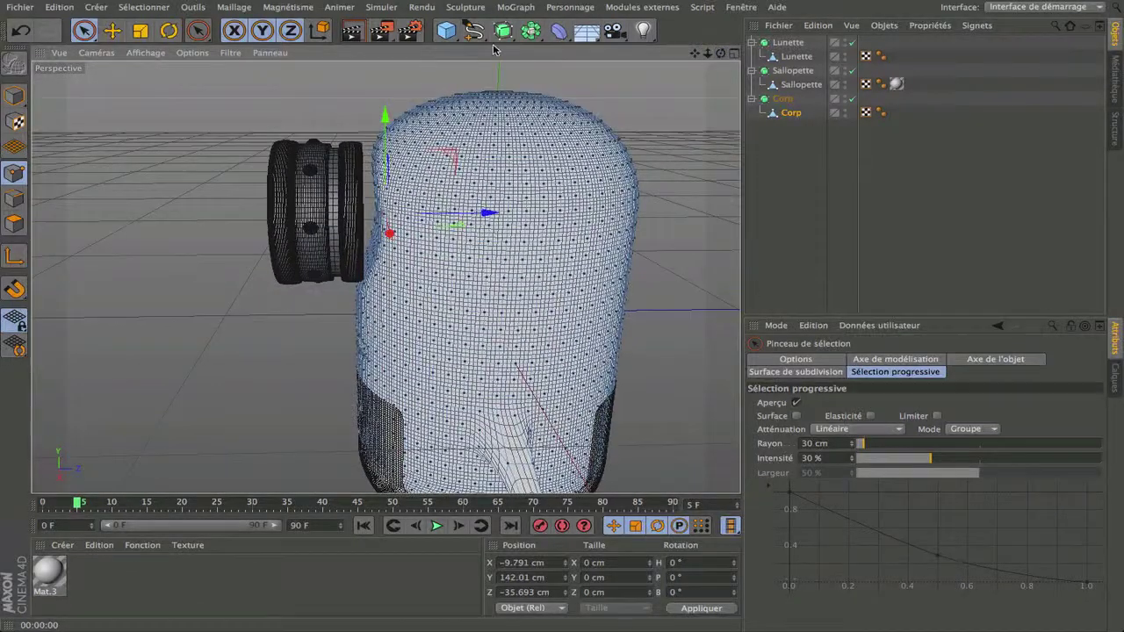
pyautogui.click(351, 32)
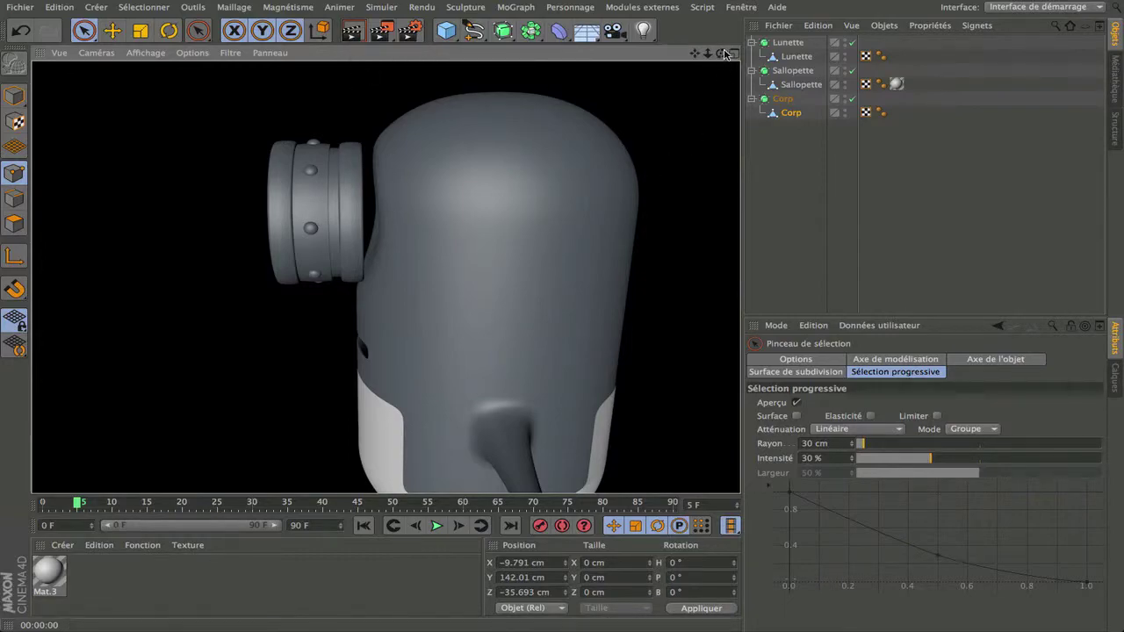
pyautogui.moveTo(720, 53); pyautogui.dragTo(886, 56)
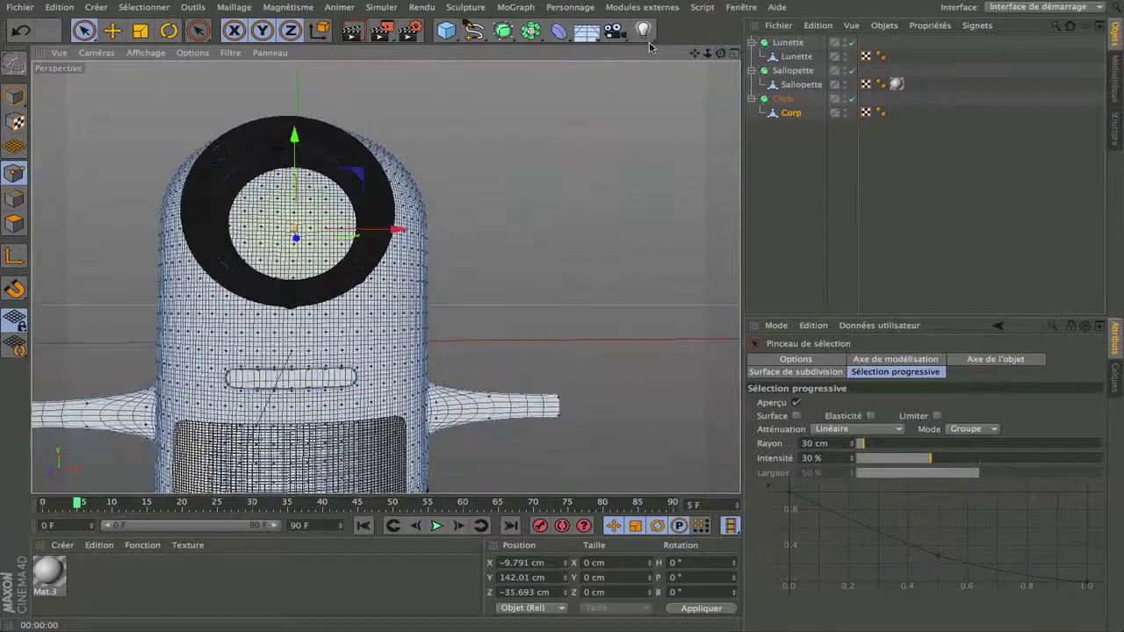
pyautogui.click(351, 31)
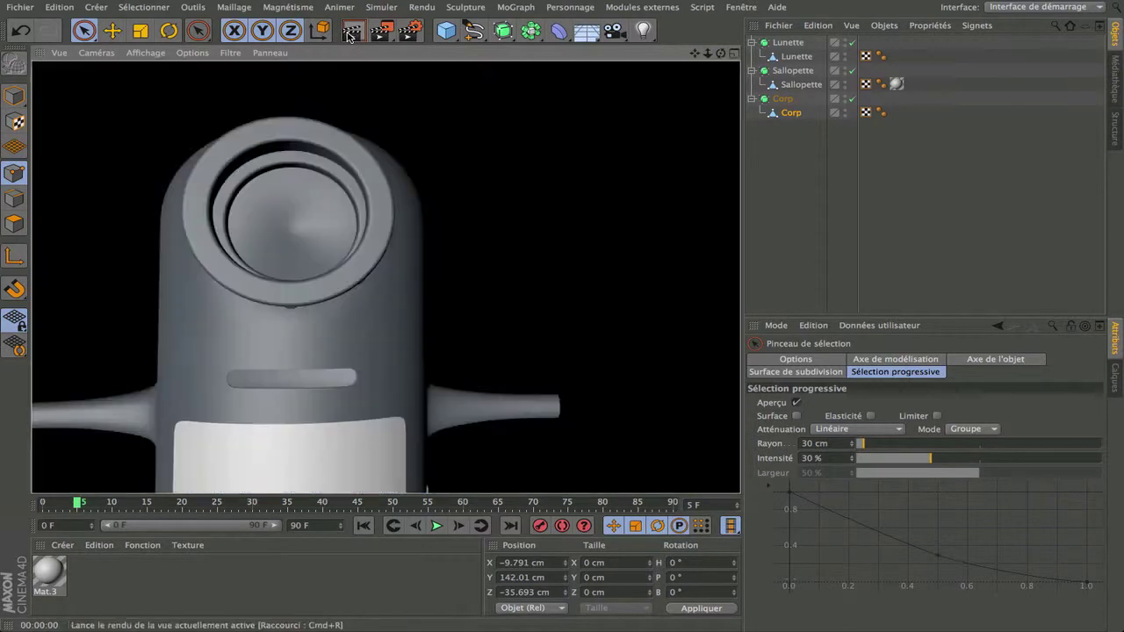
# Hide the Lunette goggle and render the body alone from the front to check the dent's shape.
pyautogui.click(844, 41)
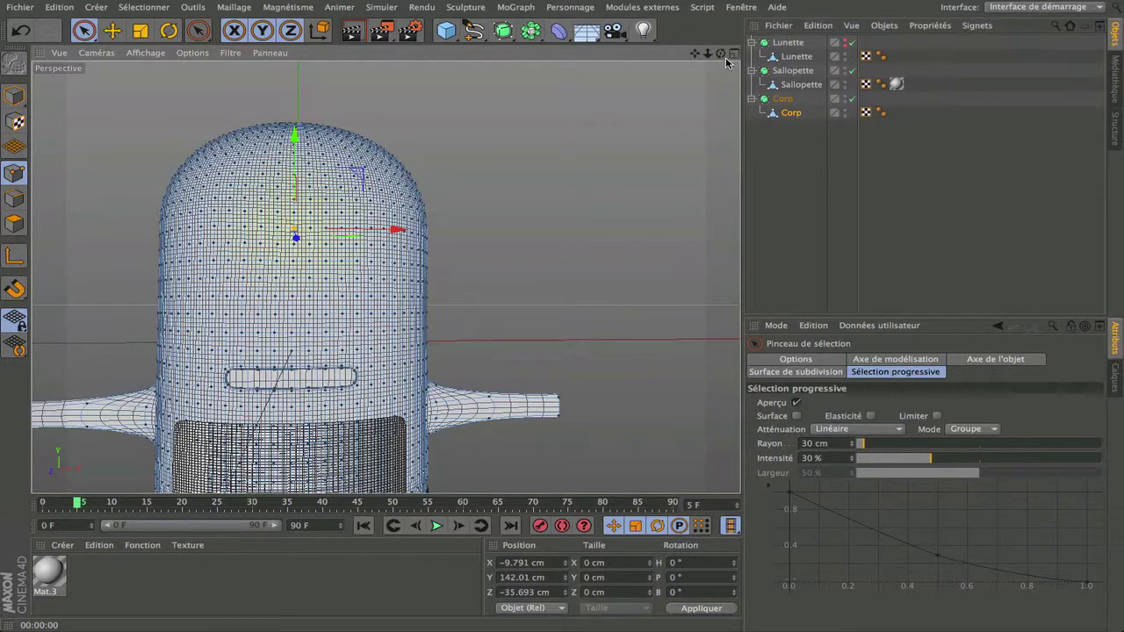
pyautogui.moveTo(724, 58); pyautogui.dragTo(728, 104)
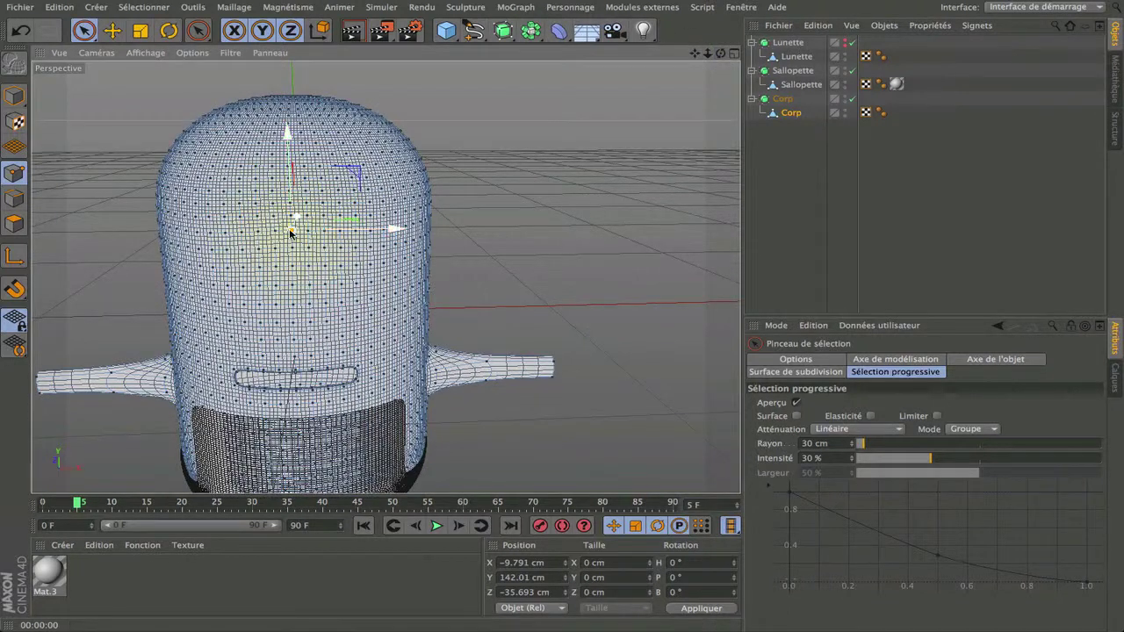
pyautogui.click(351, 30)
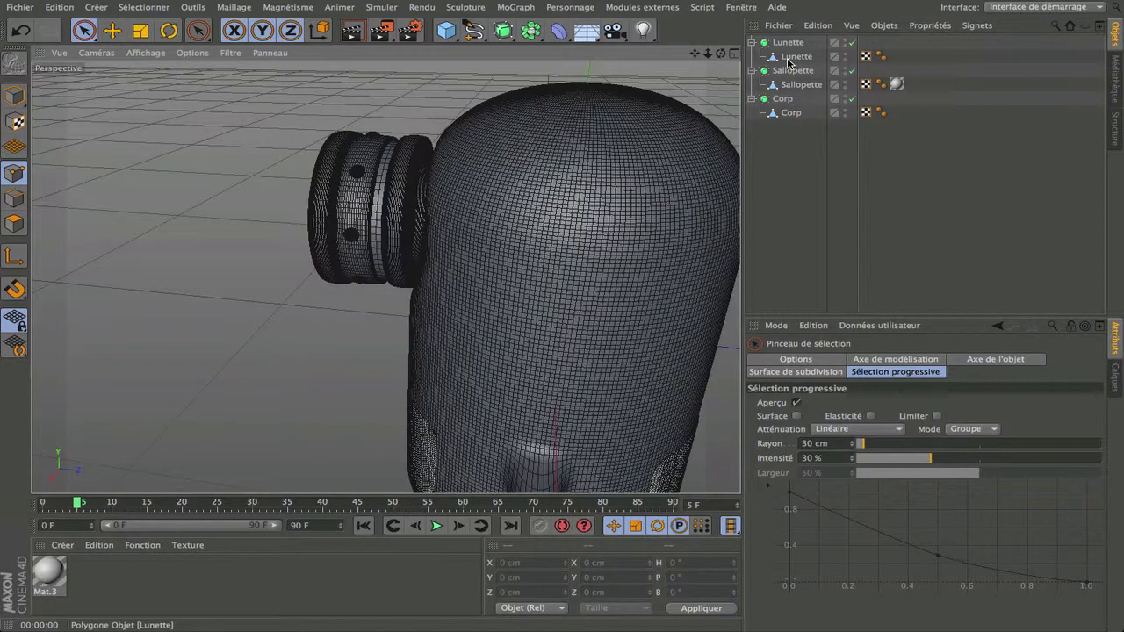
# Select the Lunette mesh and deactivate soft selection for the rectangle selection tool.
pyautogui.click(792, 57)
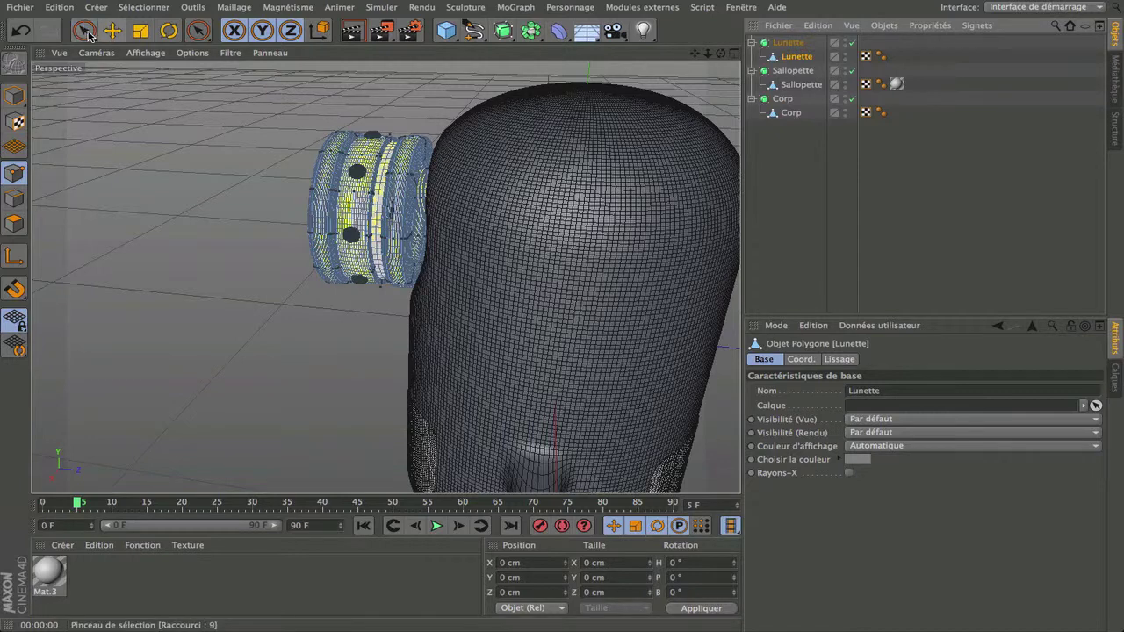
pyautogui.moveTo(85, 31); pyautogui.dragTo(188, 79)
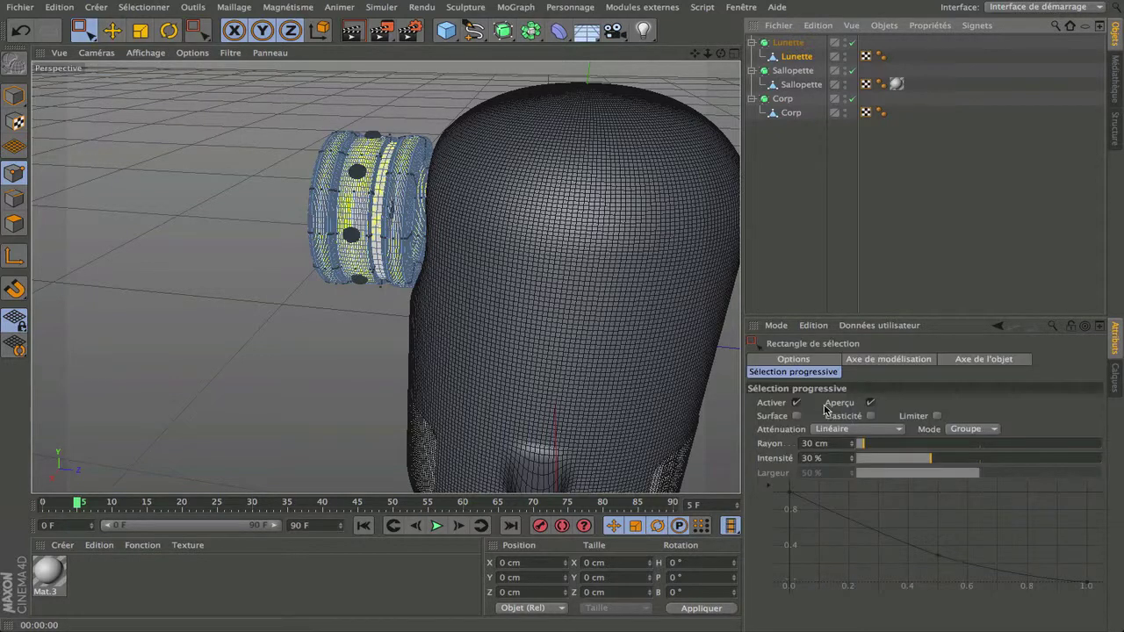
pyautogui.click(796, 403)
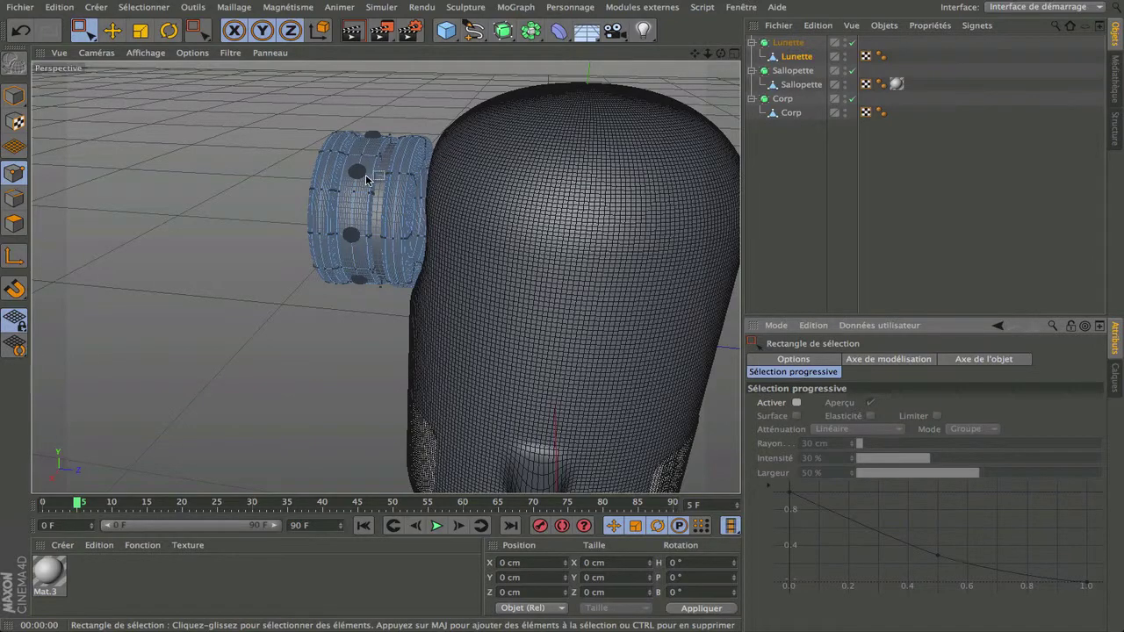
# Examine the gap between the rear rim of the Lunette goggle and the dented body from several angles.
pyautogui.scroll(3, 376, 228)
pyautogui.moveTo(721, 54)
pyautogui.mouseDown()
pyautogui.moveTo(733, 44)
pyautogui.moveTo(709, 24)
pyautogui.moveTo(751, 36)
pyautogui.moveTo(693, 28)
pyautogui.moveTo(724, 44)
pyautogui.moveTo(707, 51)
pyautogui.moveTo(722, 56)
pyautogui.mouseUp()
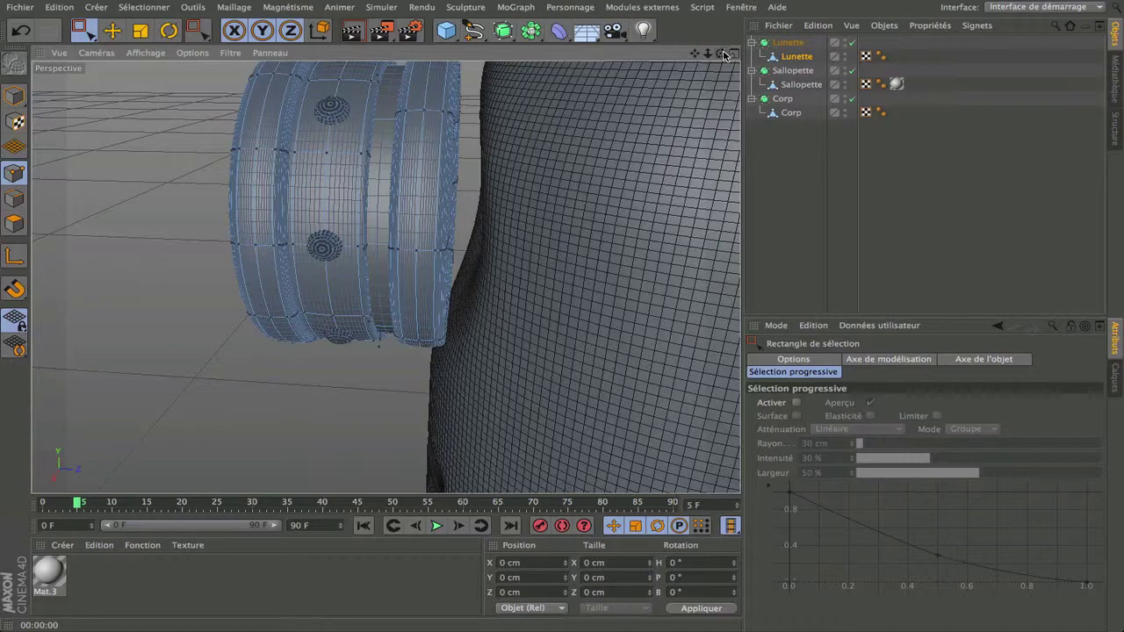
pyautogui.moveTo(722, 55); pyautogui.dragTo(562, 186)
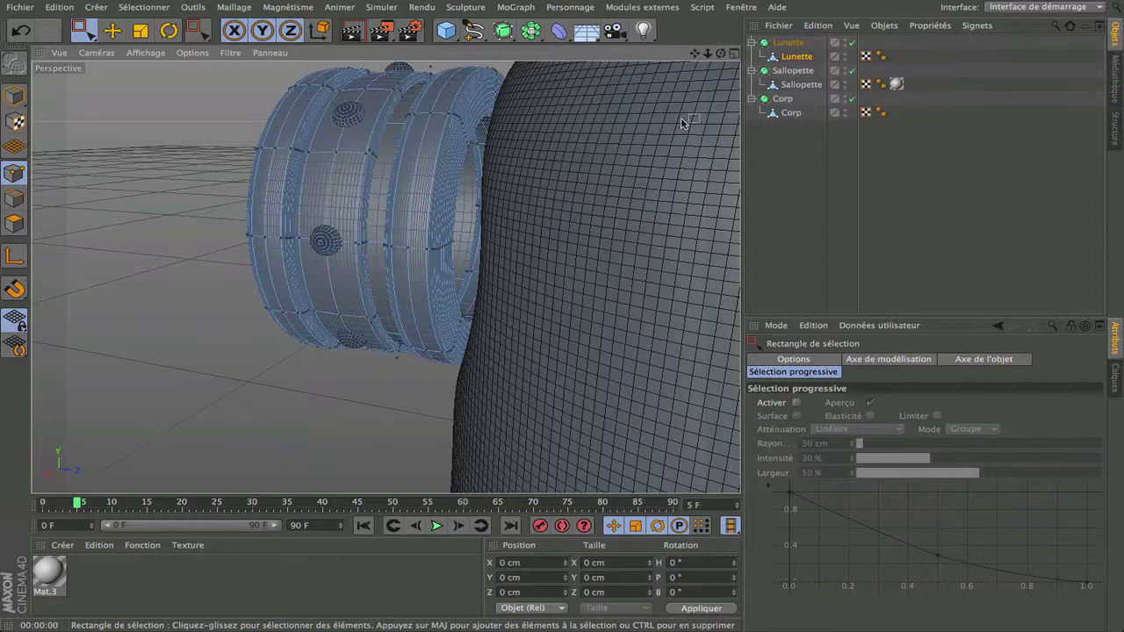
pyautogui.moveTo(721, 53)
pyautogui.mouseDown()
pyautogui.moveTo(770, 53)
pyautogui.moveTo(721, 52)
pyautogui.mouseUp()
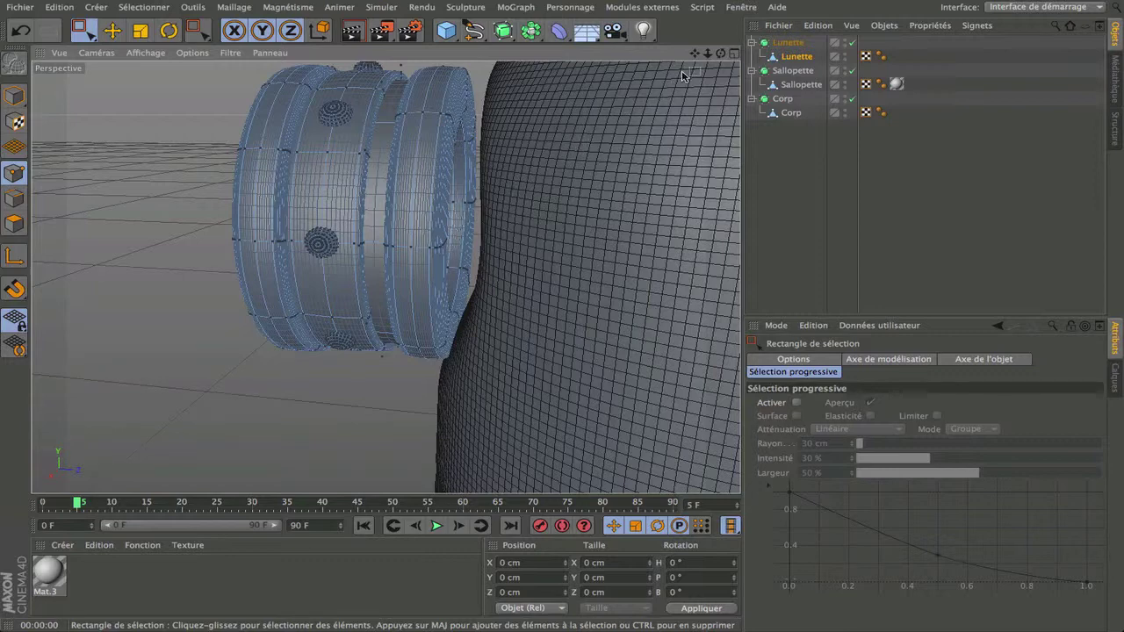
pyautogui.moveTo(721, 53); pyautogui.dragTo(742, 32)
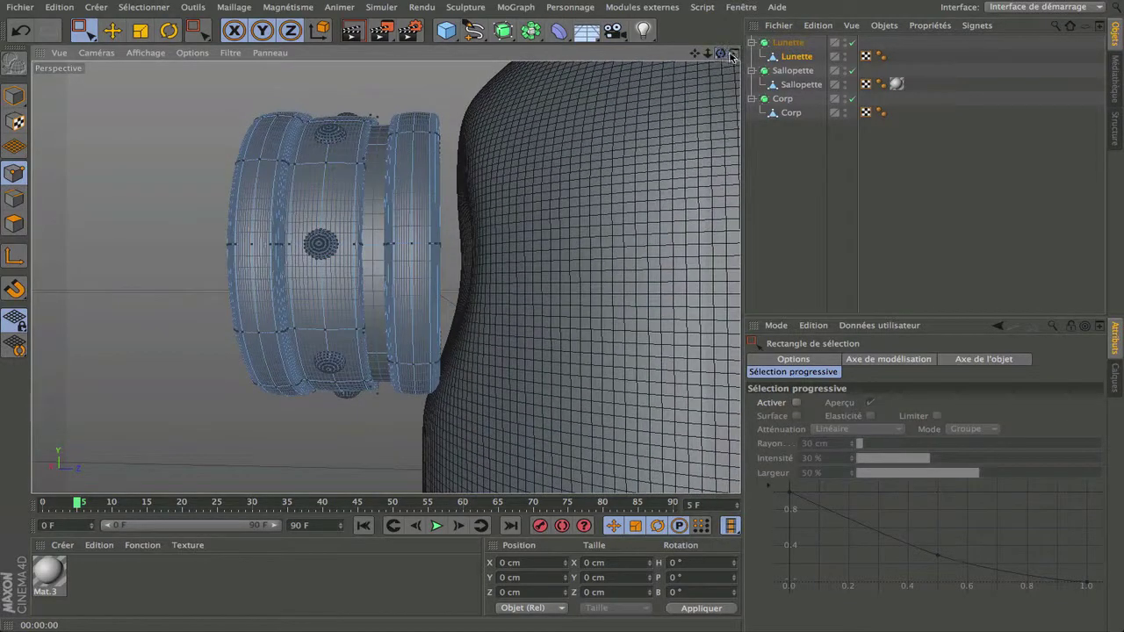
# In the enlarged Droite view, select the mid-height points of the goggle's rear rim and move them along Z to about 23.1 cm, into the dent.
pyautogui.click(733, 54)
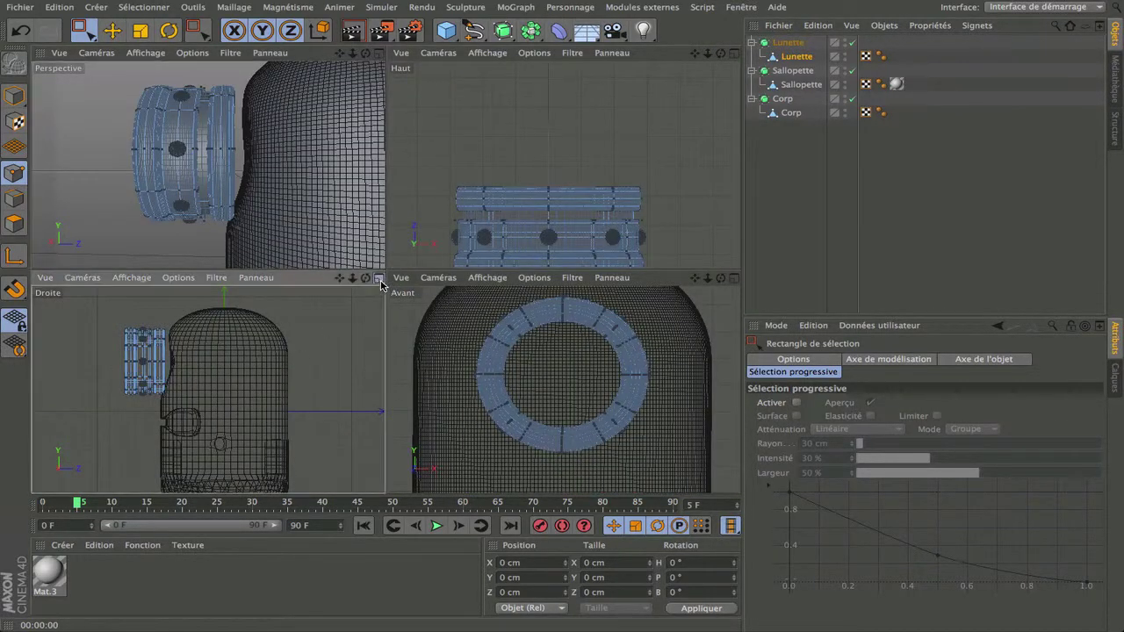
pyautogui.click(379, 278)
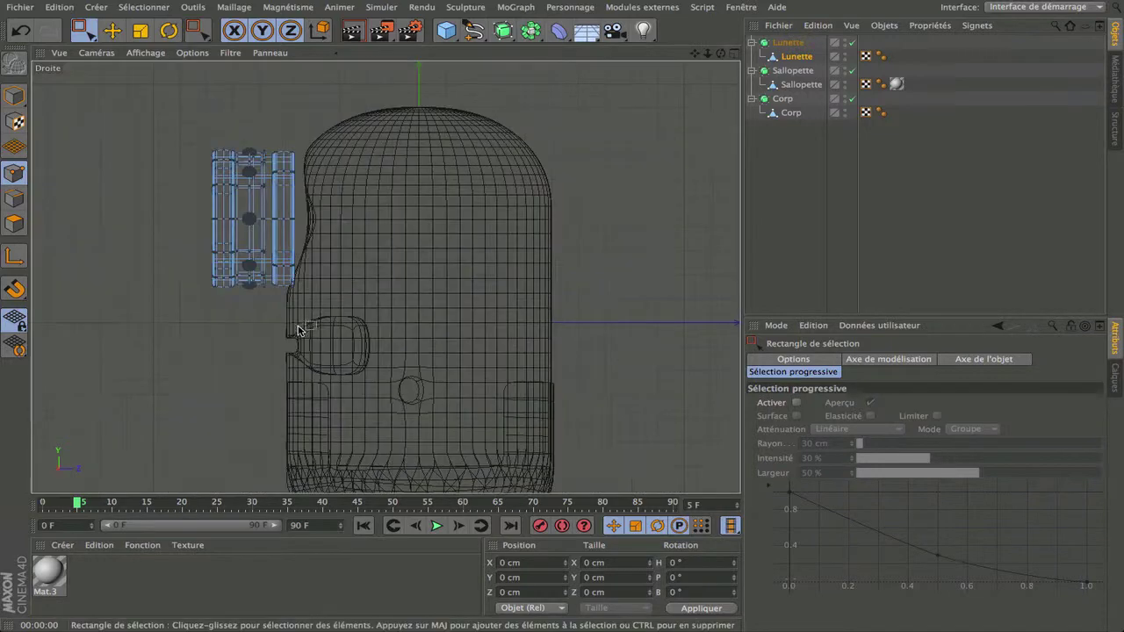
pyautogui.click(823, 360)
pyautogui.scroll(10, 291, 223)
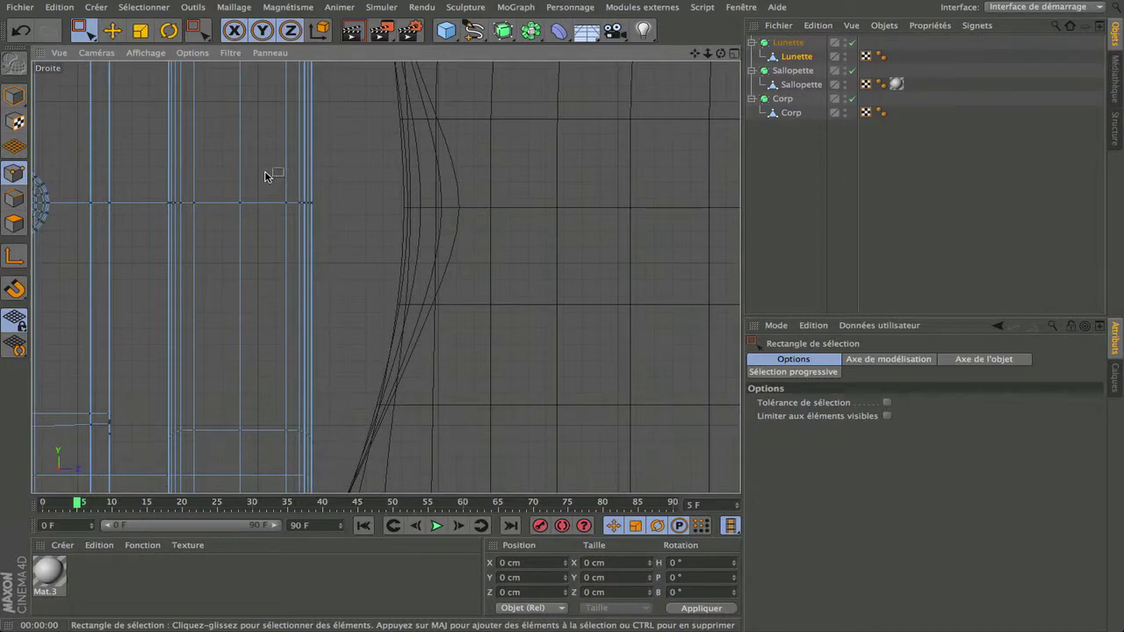
pyautogui.scroll(-5, 273, 198)
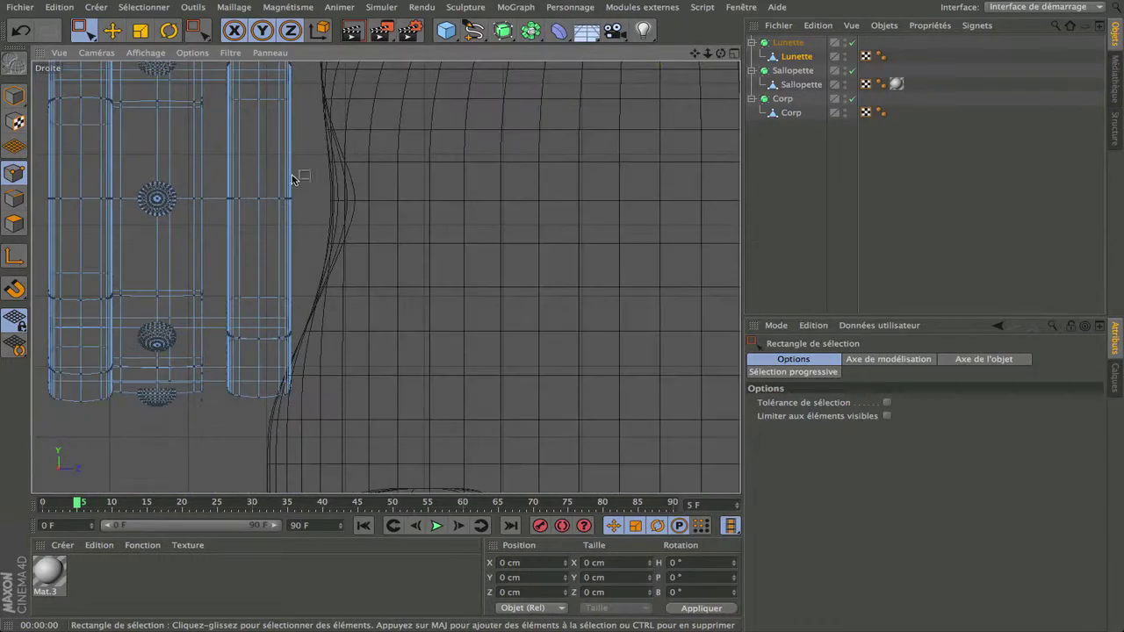
pyautogui.scroll(5, 275, 183)
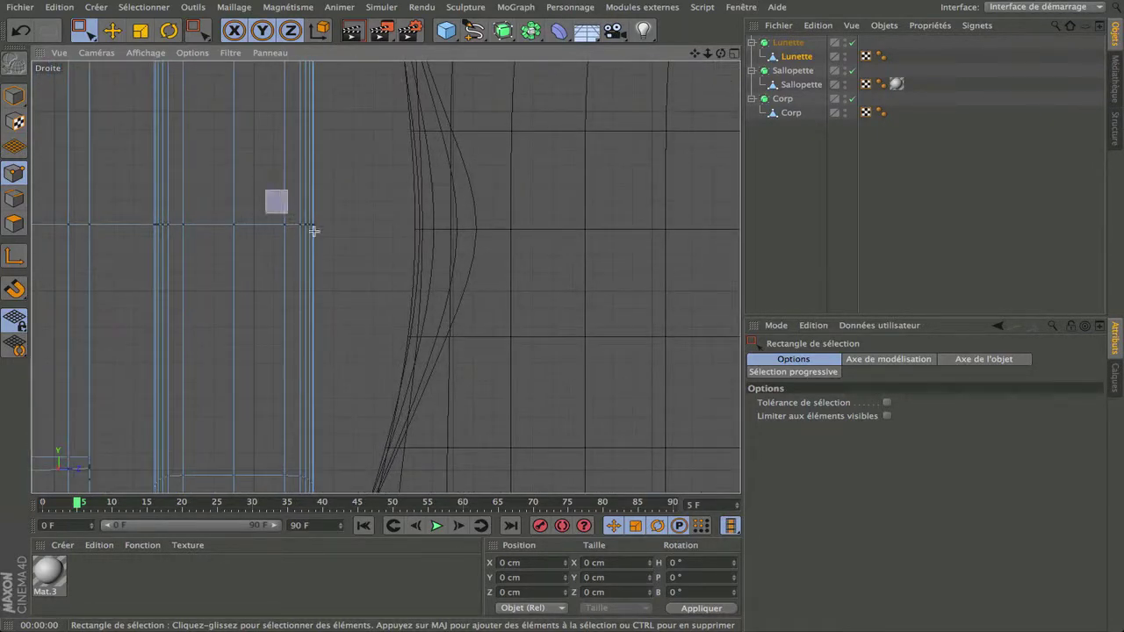
pyautogui.moveTo(313, 231); pyautogui.dragTo(355, 247)
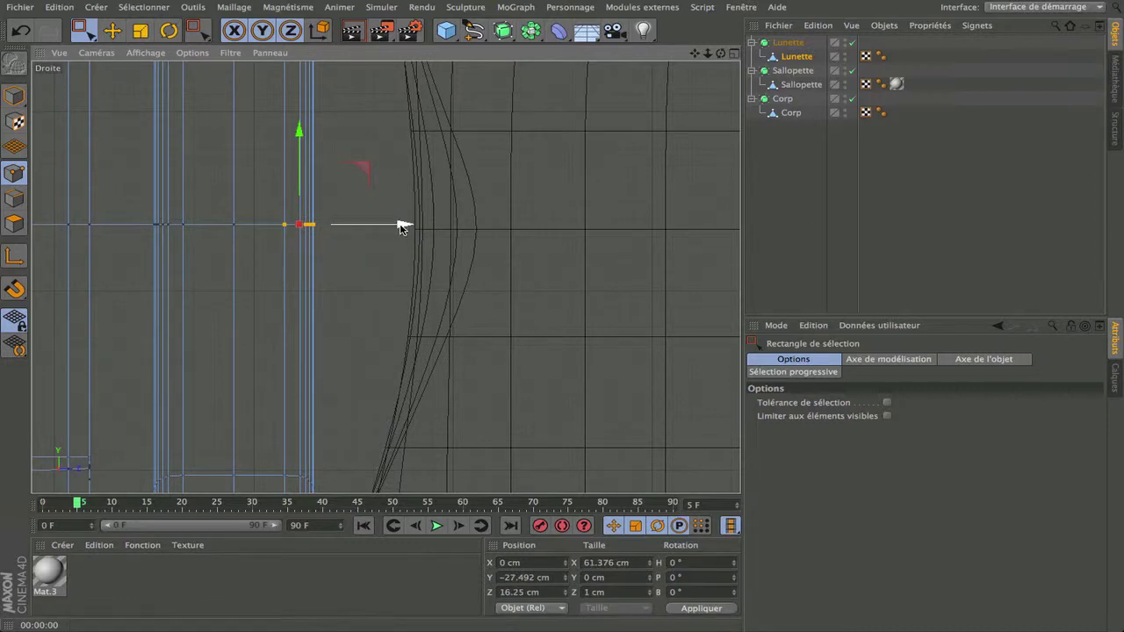
pyautogui.scroll(-3, 399, 230)
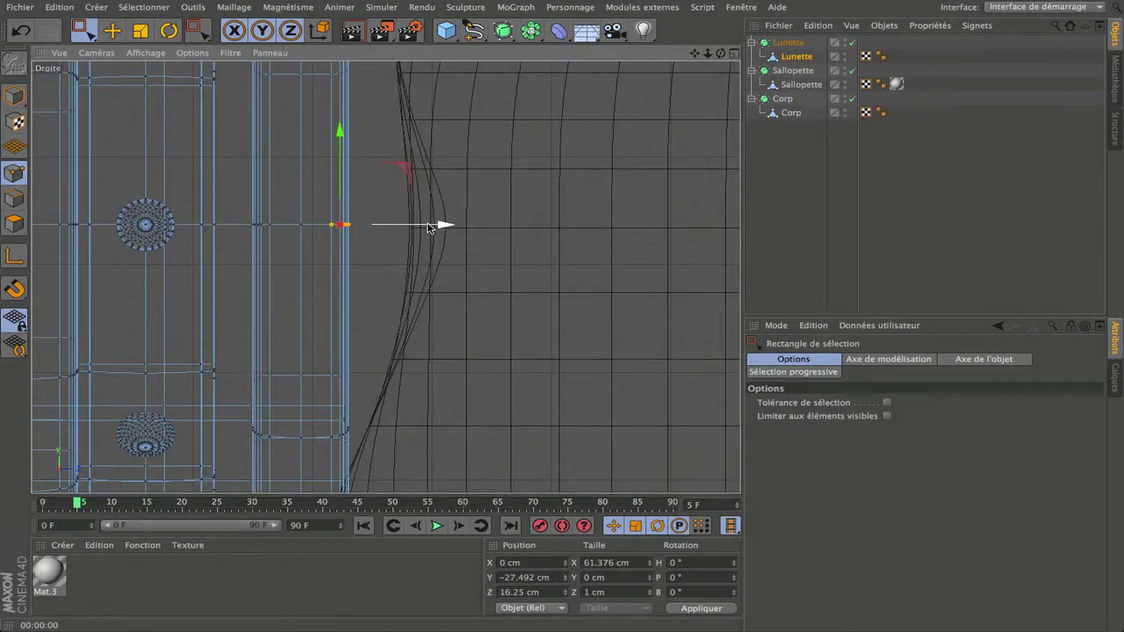
pyautogui.moveTo(428, 226); pyautogui.dragTo(563, 226)
pyautogui.scroll(-5, 462, 299)
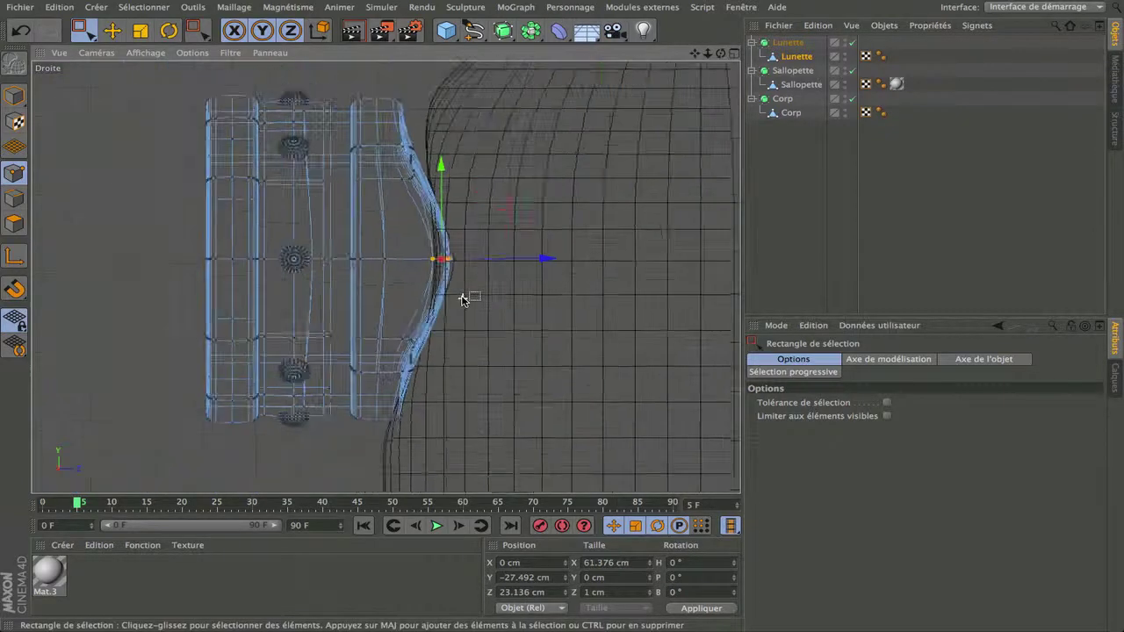
# Compare the reshaped rim against the body with the Lunette subdivision surface switched off and back on.
pyautogui.scroll(-5, 461, 300)
pyautogui.scroll(3, 461, 300)
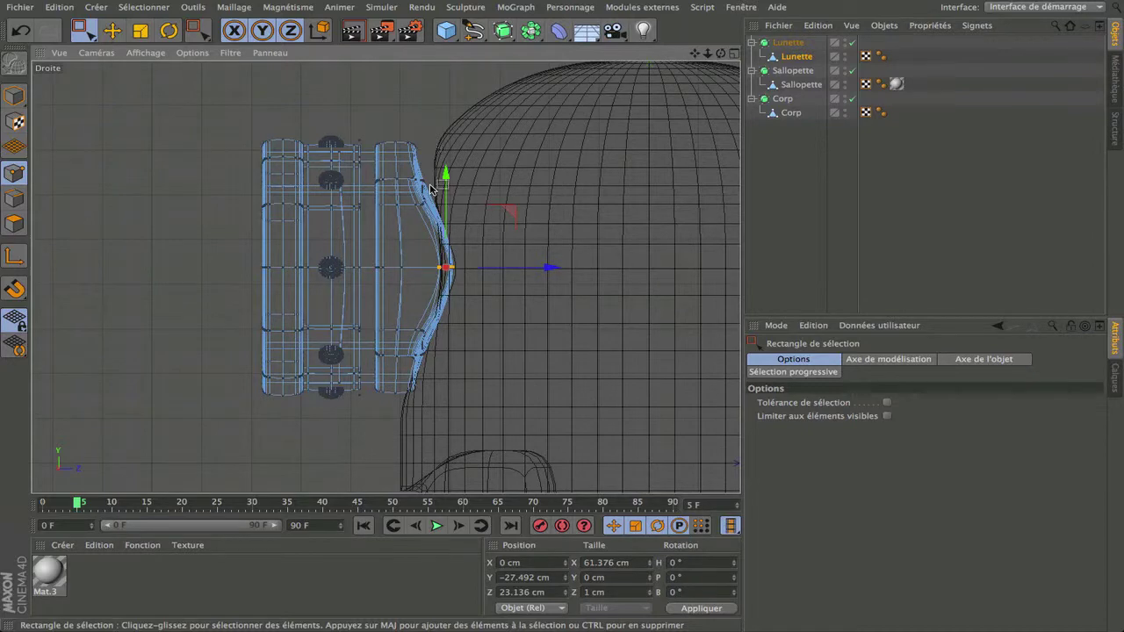
pyautogui.scroll(6, 430, 186)
pyautogui.scroll(-5, 431, 187)
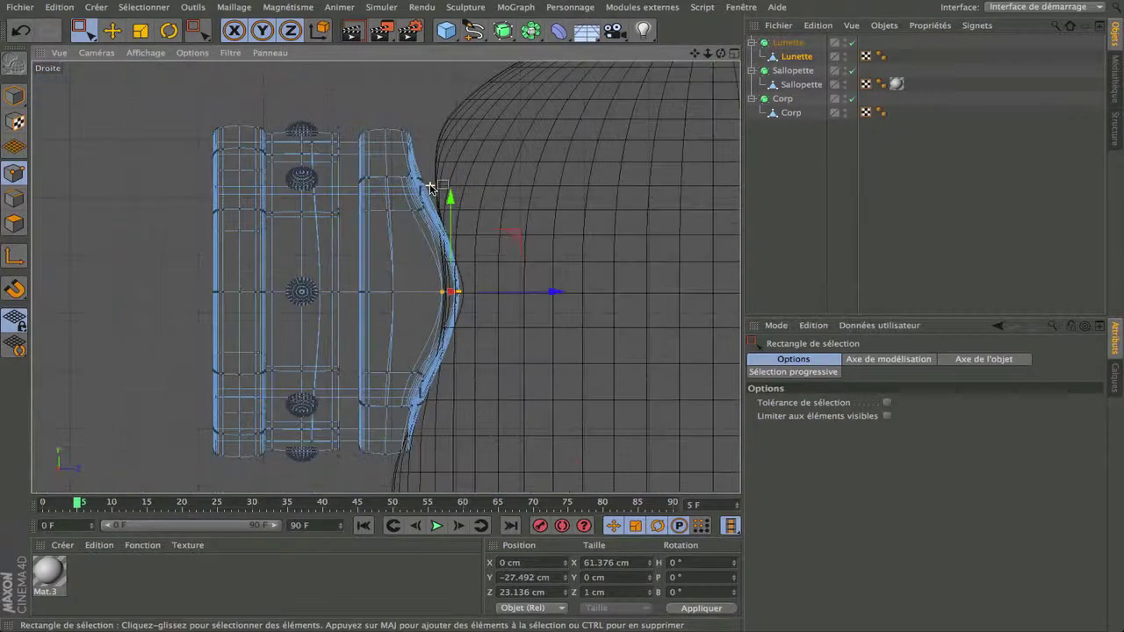
pyautogui.click(850, 43)
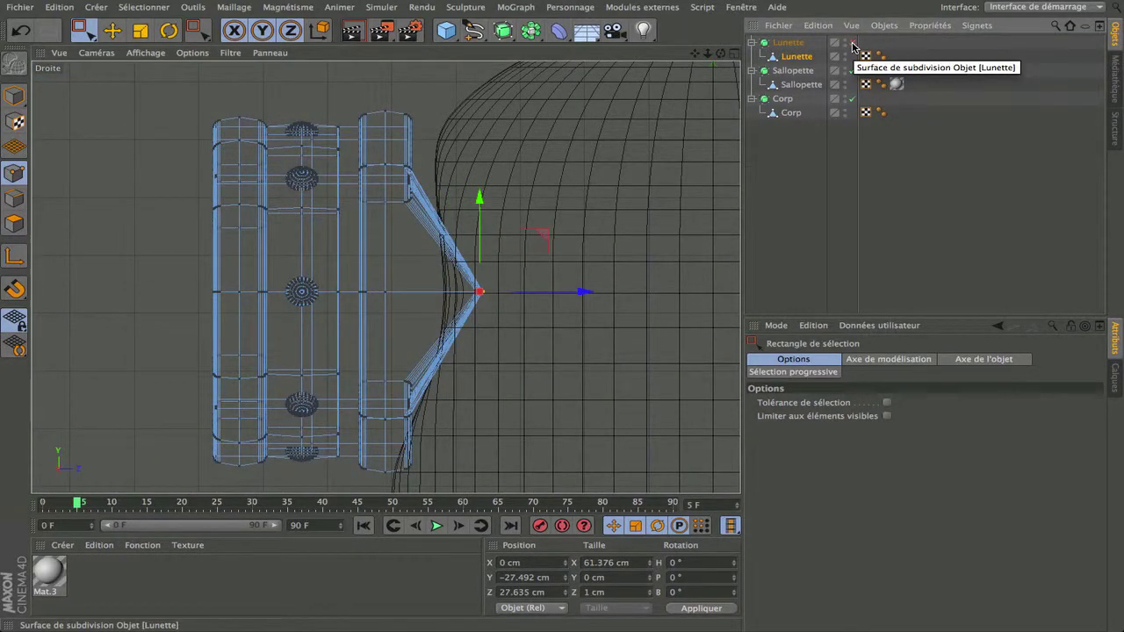
pyautogui.click(851, 44)
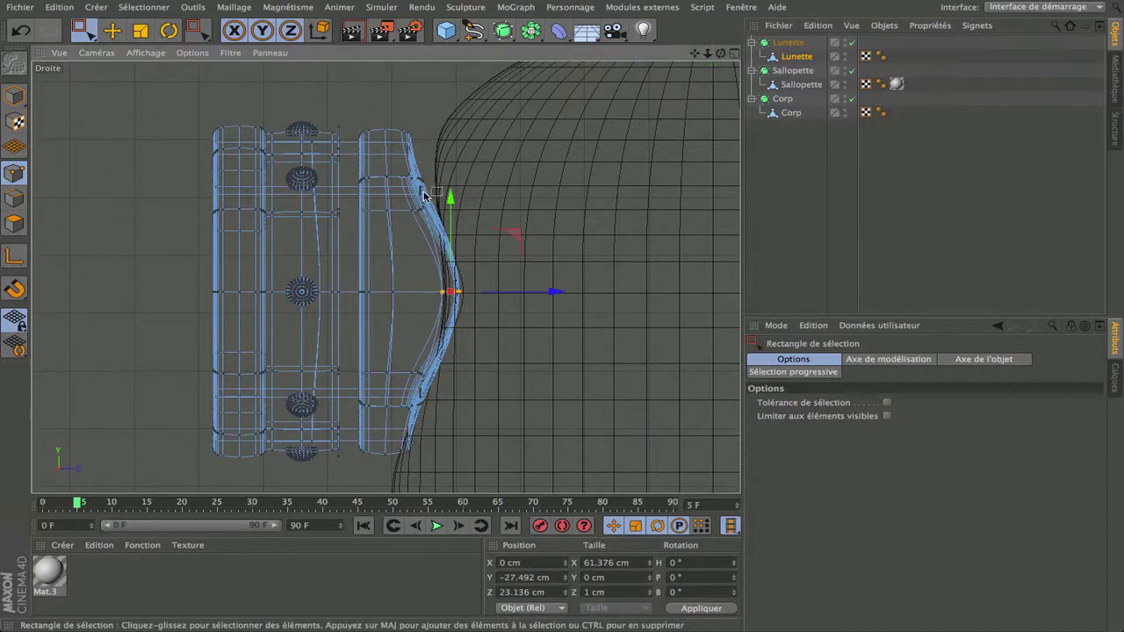
# In the enlarged Perspective view, pull the selected rim points back along Z to about 21.35 cm.
pyautogui.click(732, 55)
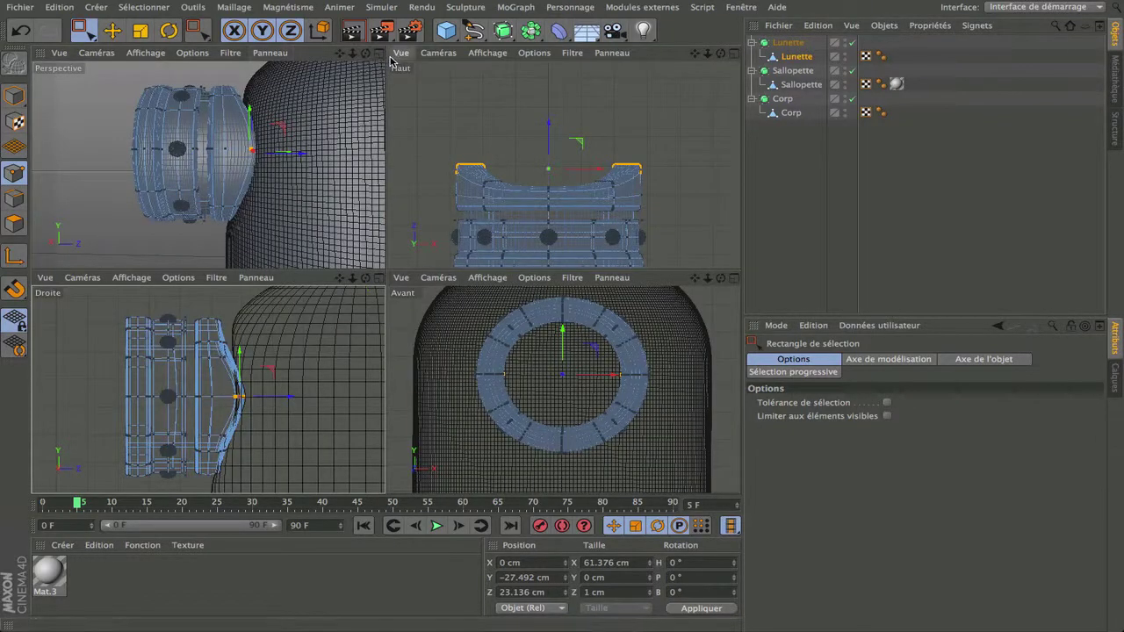
pyautogui.click(380, 55)
pyautogui.scroll(-3, 334, 185)
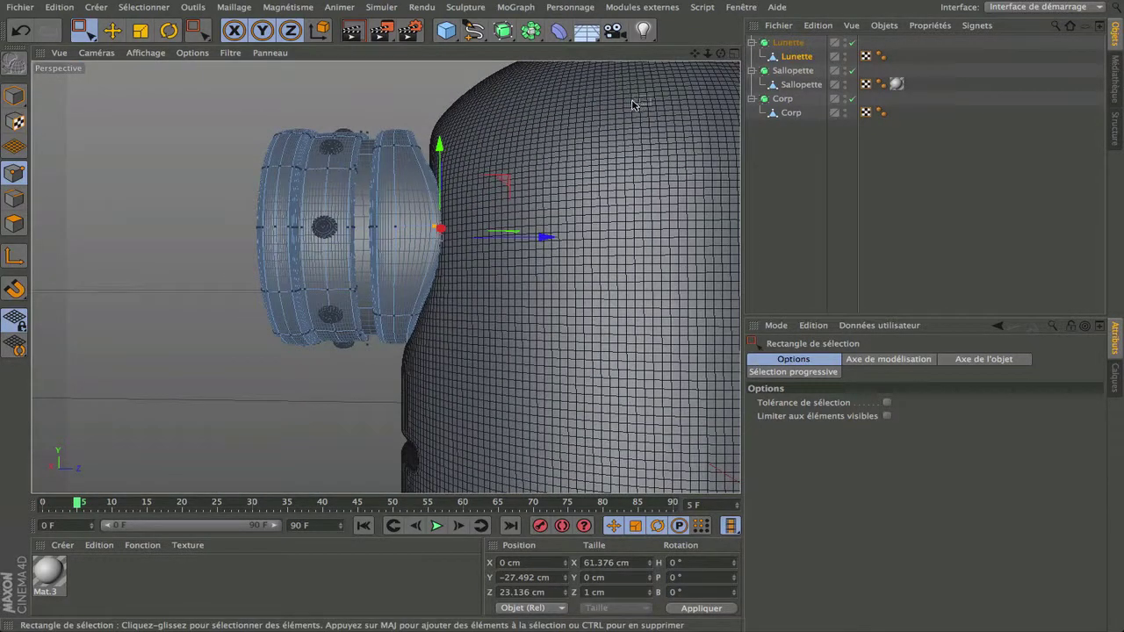
pyautogui.moveTo(720, 54); pyautogui.dragTo(385, 276)
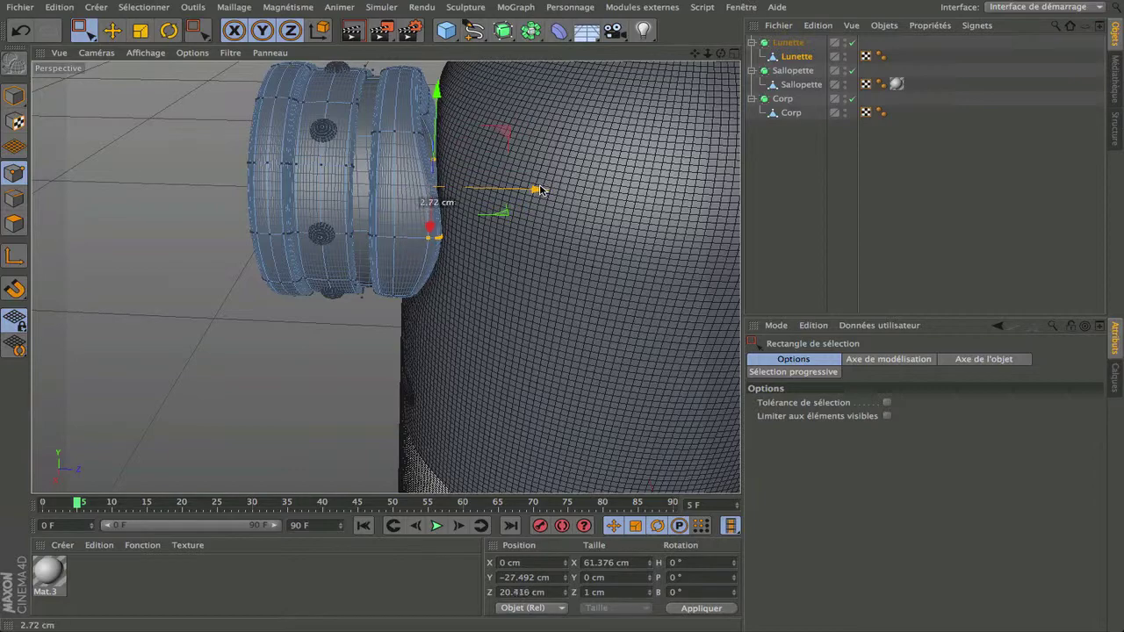
pyautogui.scroll(-4, 570, 175)
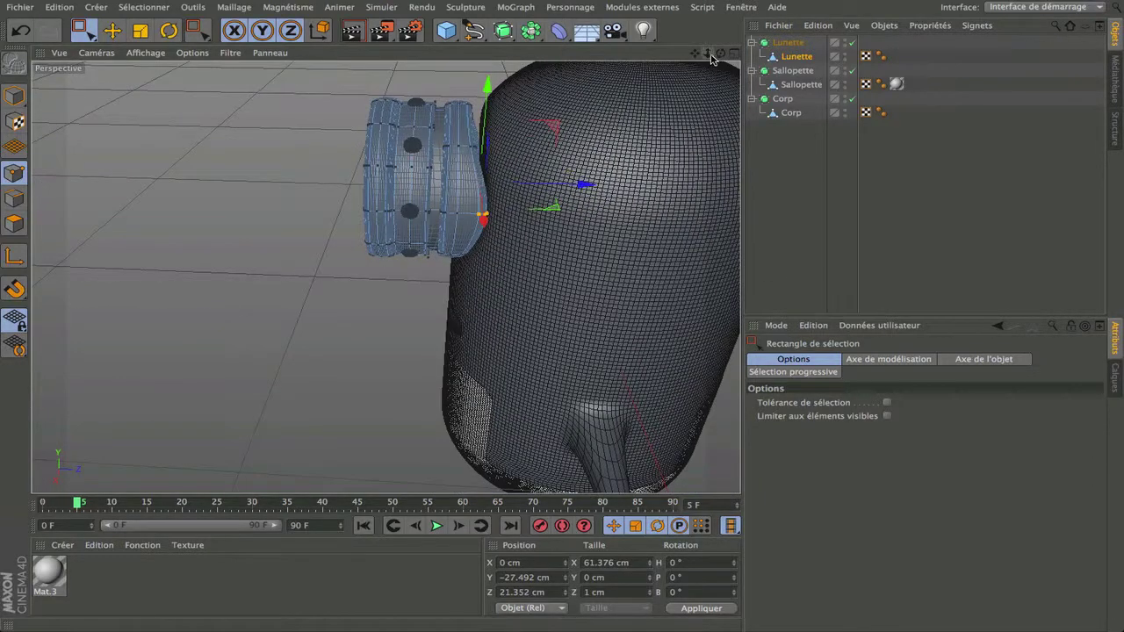
# Check how the goggle's rear rim meets the body and add the neighbouring rim points above to the selection.
pyautogui.moveTo(720, 55); pyautogui.dragTo(453, 316)
pyautogui.scroll(4, 437, 344)
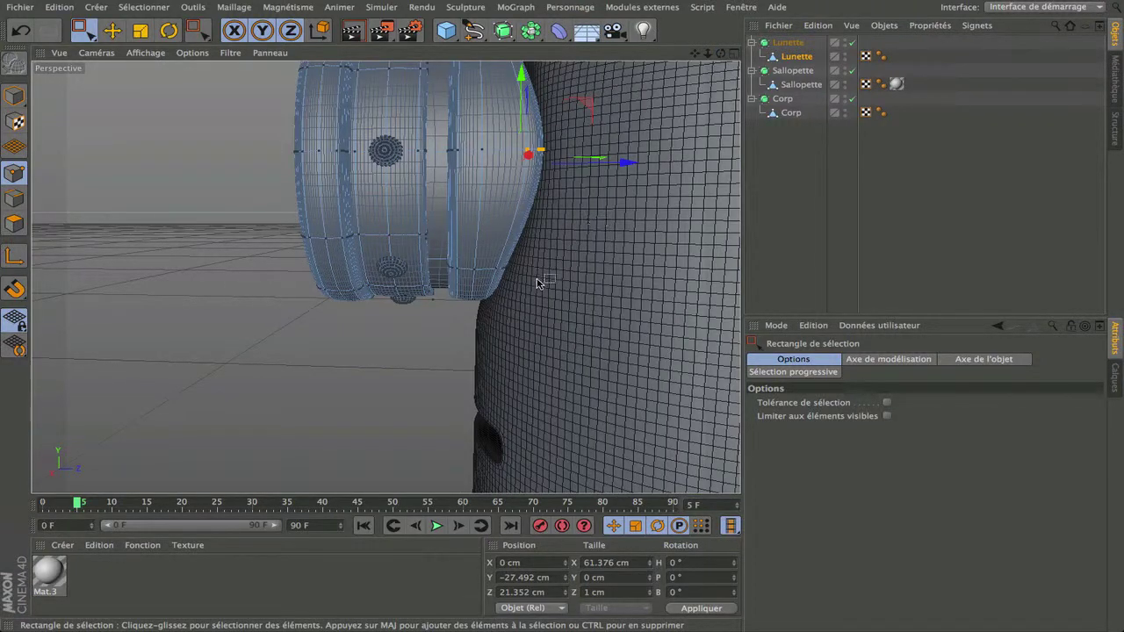
pyautogui.scroll(-3, 539, 282)
pyautogui.moveTo(721, 54); pyautogui.dragTo(385, 277)
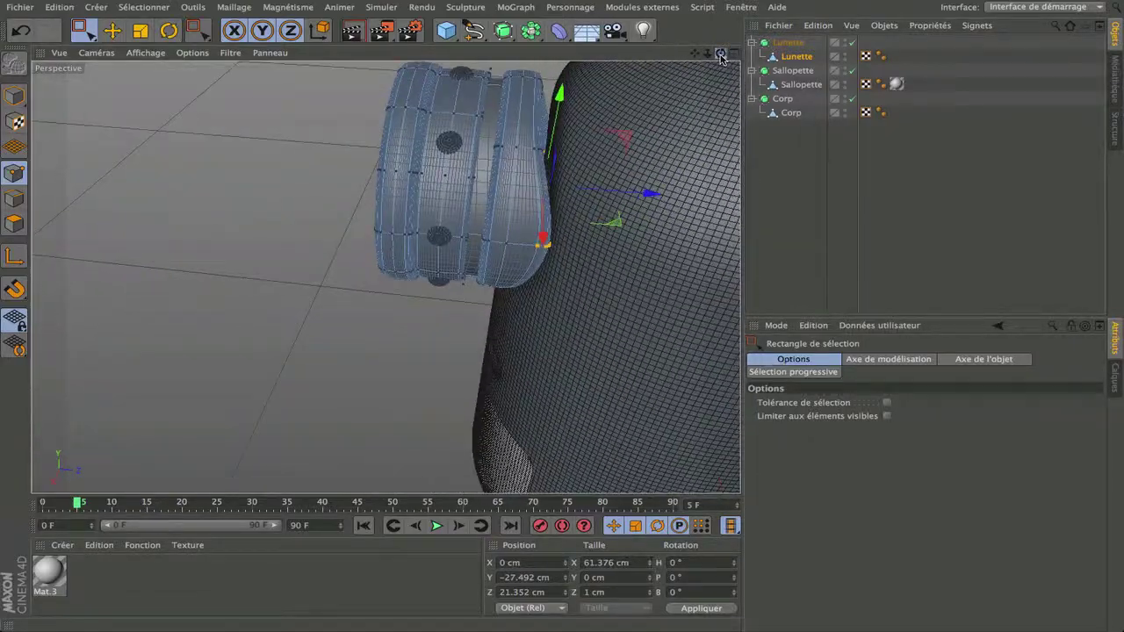
pyautogui.scroll(8, 584, 151)
pyautogui.scroll(-4, 583, 151)
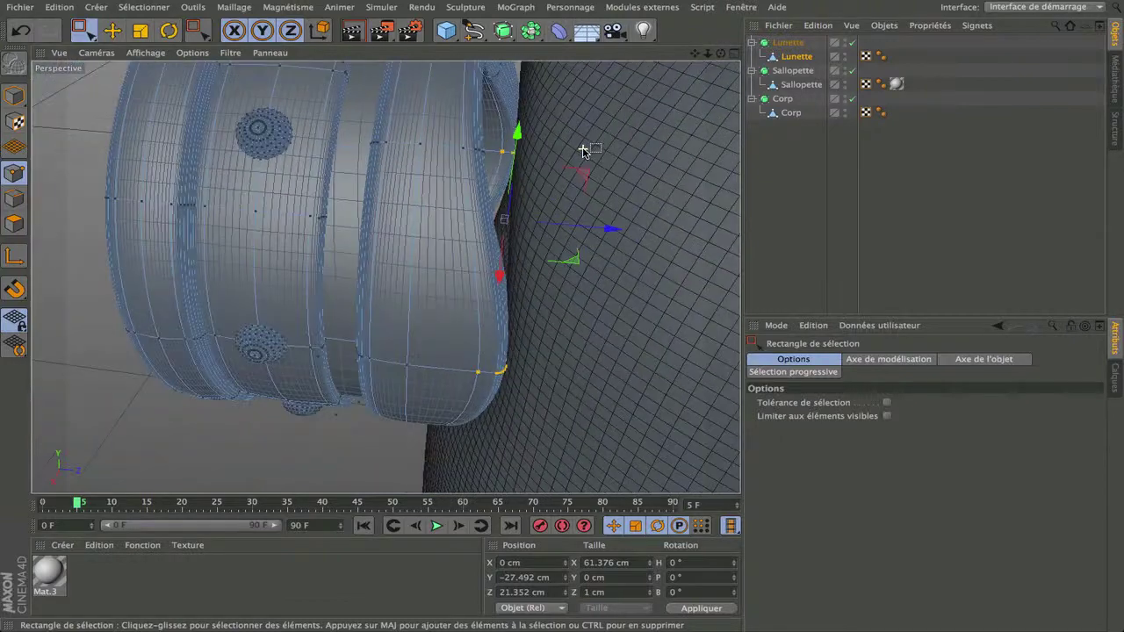
pyautogui.moveTo(721, 53); pyautogui.dragTo(385, 276)
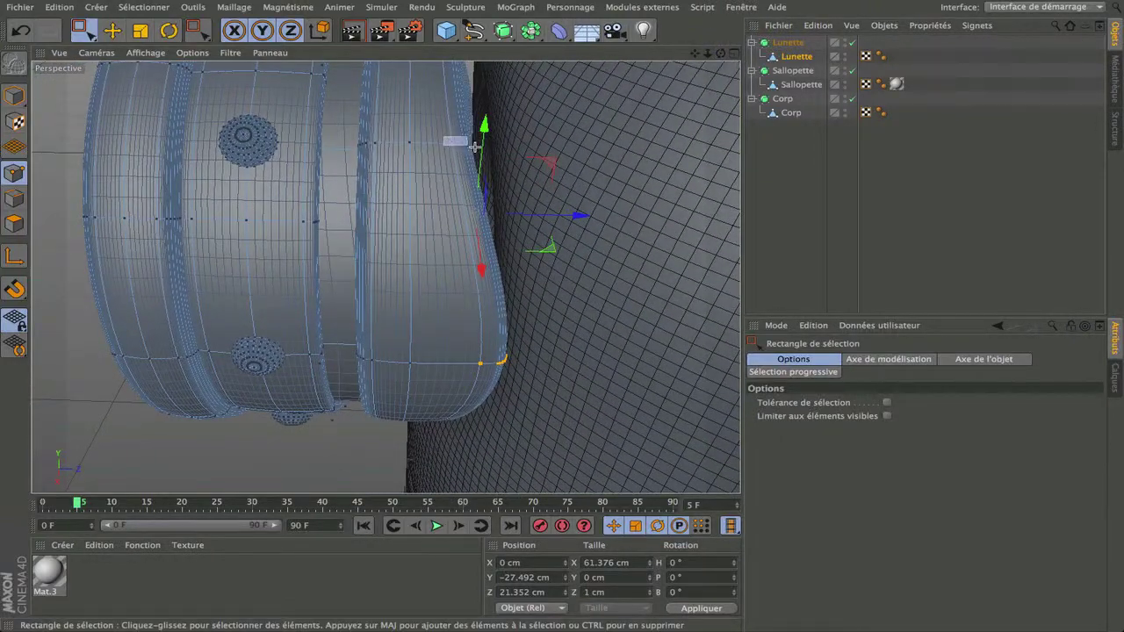
pyautogui.moveTo(443, 137); pyautogui.dragTo(474, 146)
# Turn off the Lunette subdivision surface and select the upper group of rear rim points in the enlarged Droite view.
pyautogui.click(735, 54)
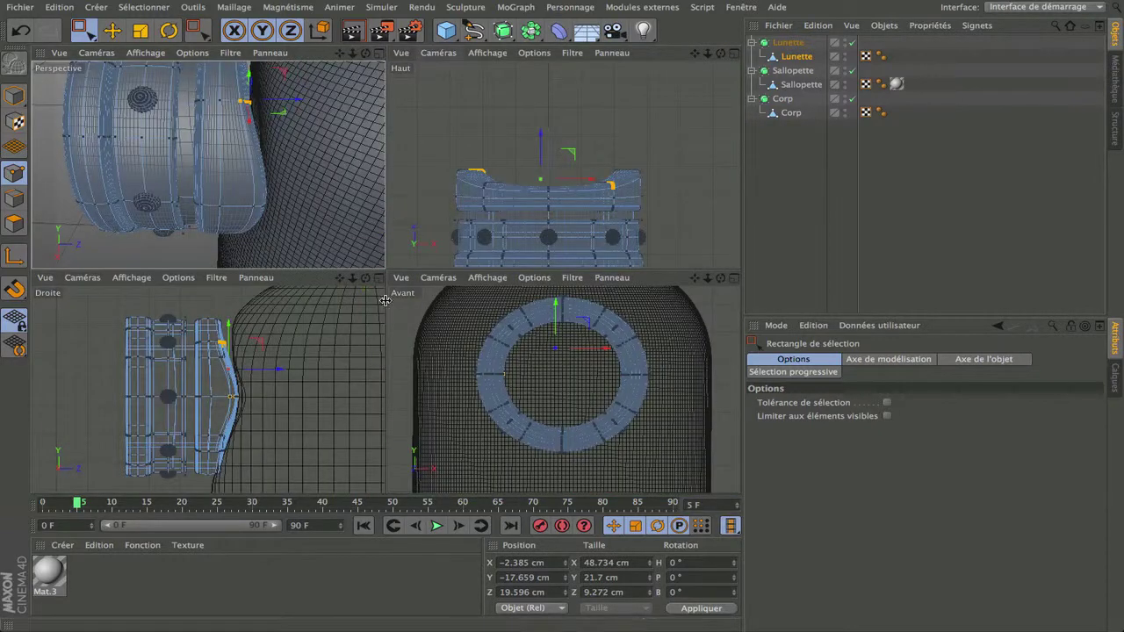
pyautogui.click(380, 278)
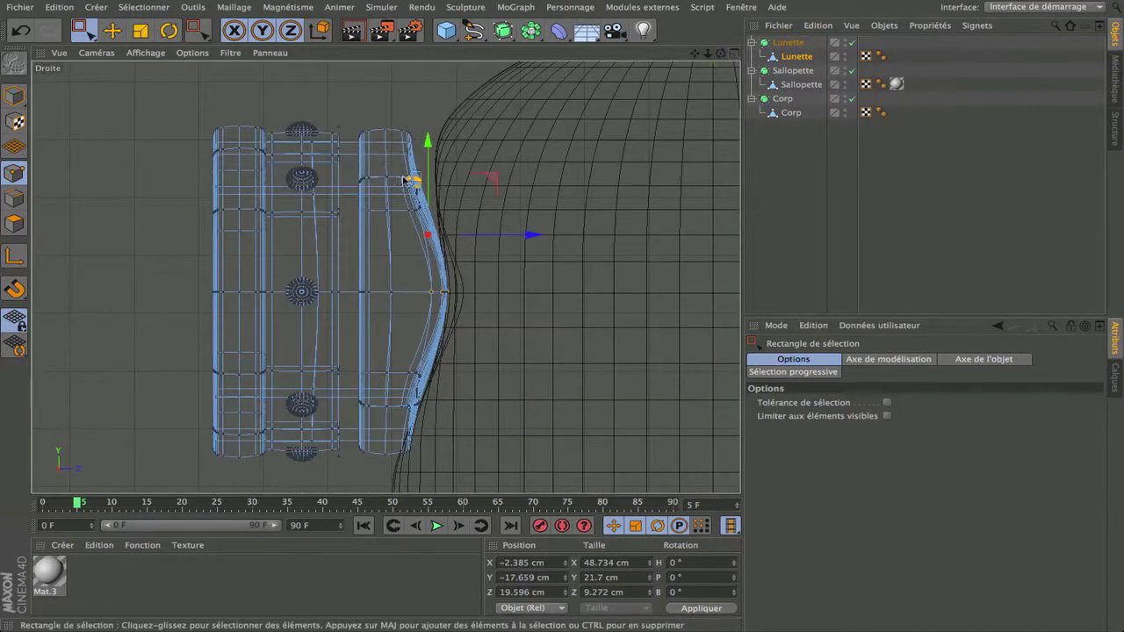
pyautogui.scroll(3, 404, 184)
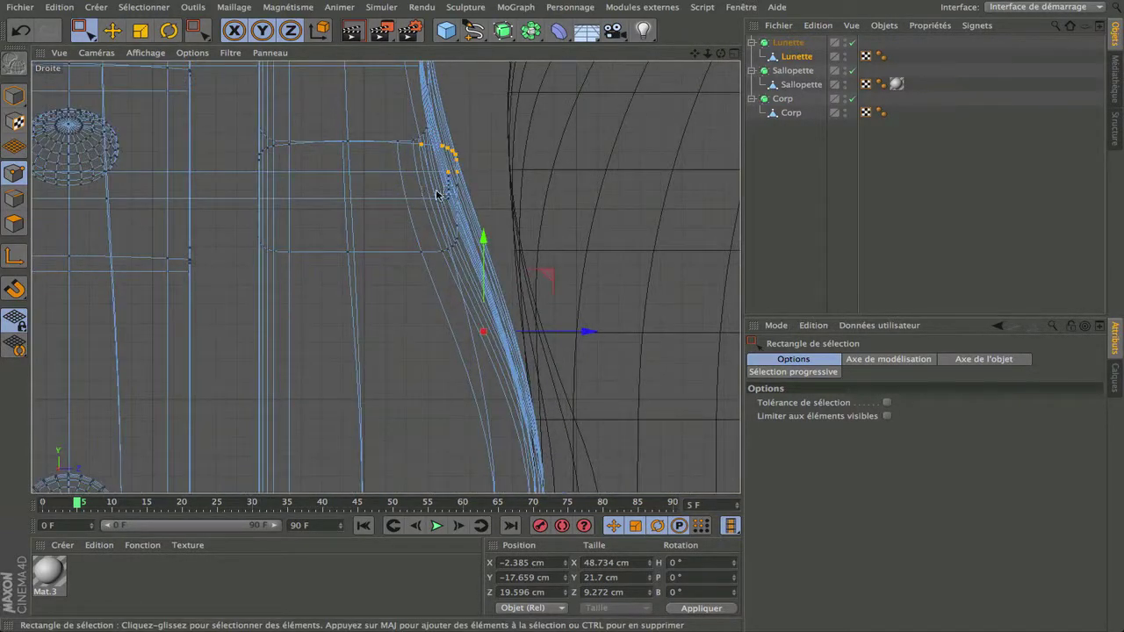
pyautogui.scroll(-4, 452, 155)
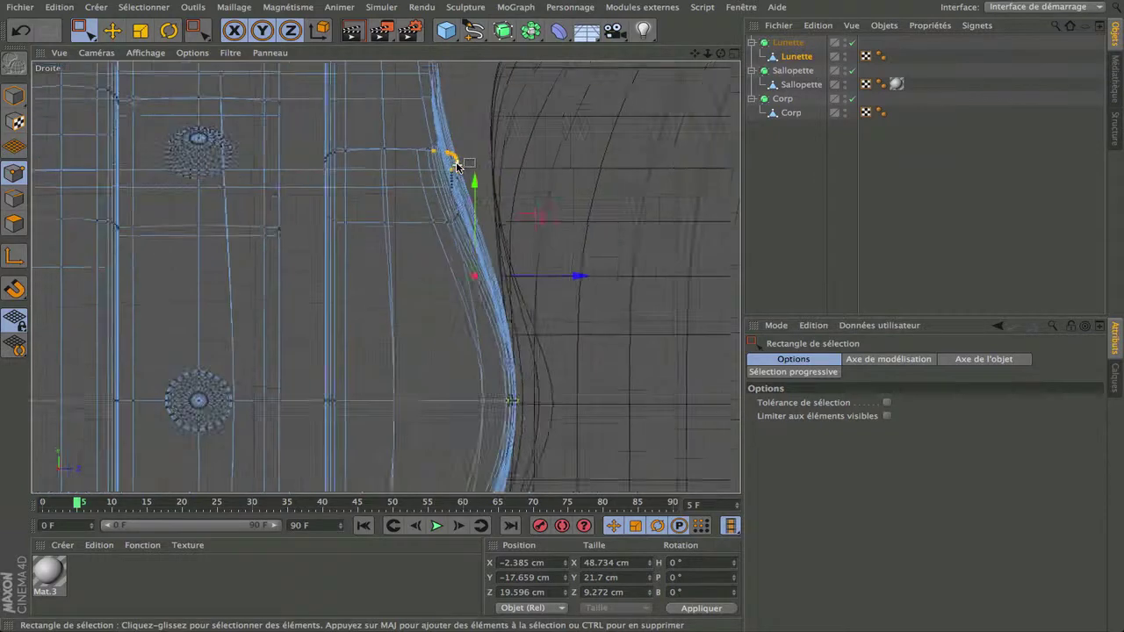
pyautogui.click(852, 42)
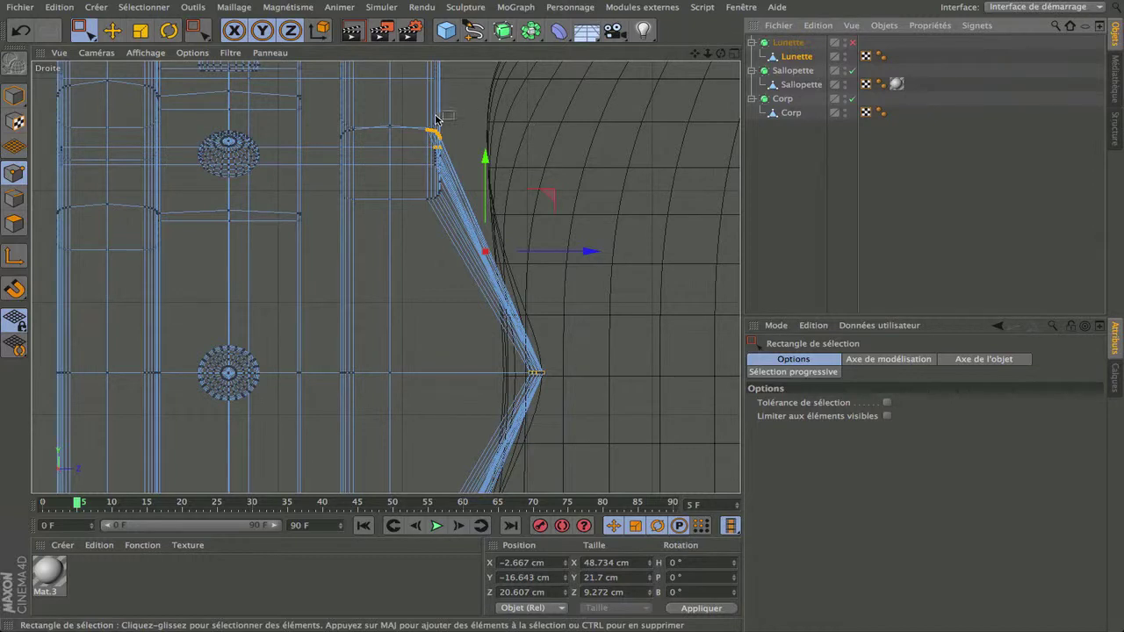
pyautogui.moveTo(400, 114); pyautogui.dragTo(477, 155)
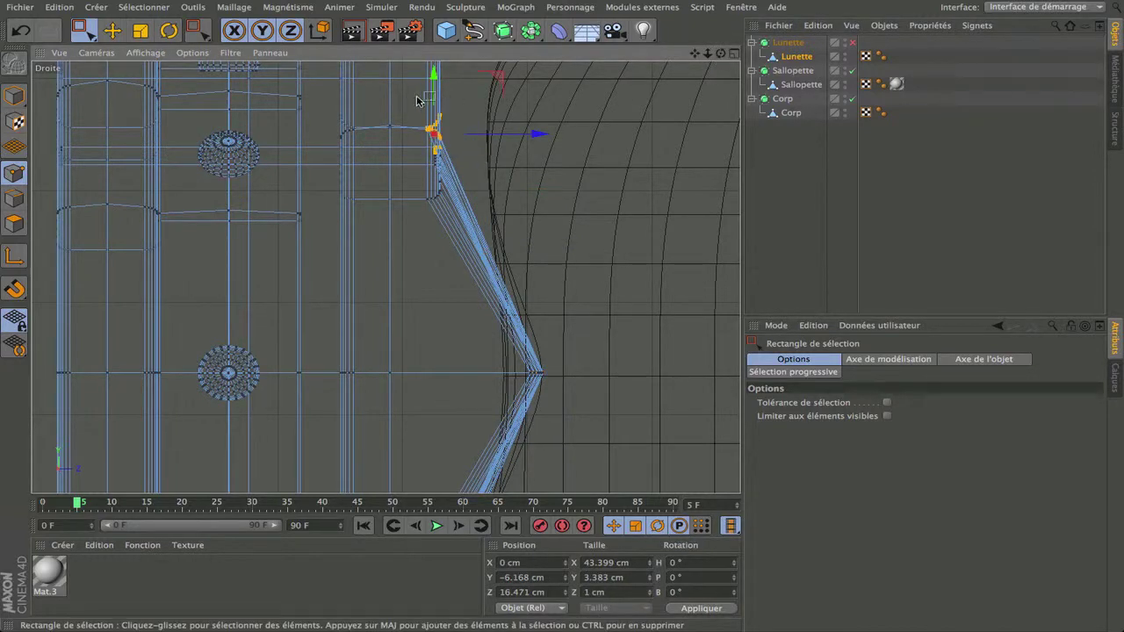
pyautogui.moveTo(410, 103); pyautogui.dragTo(504, 230)
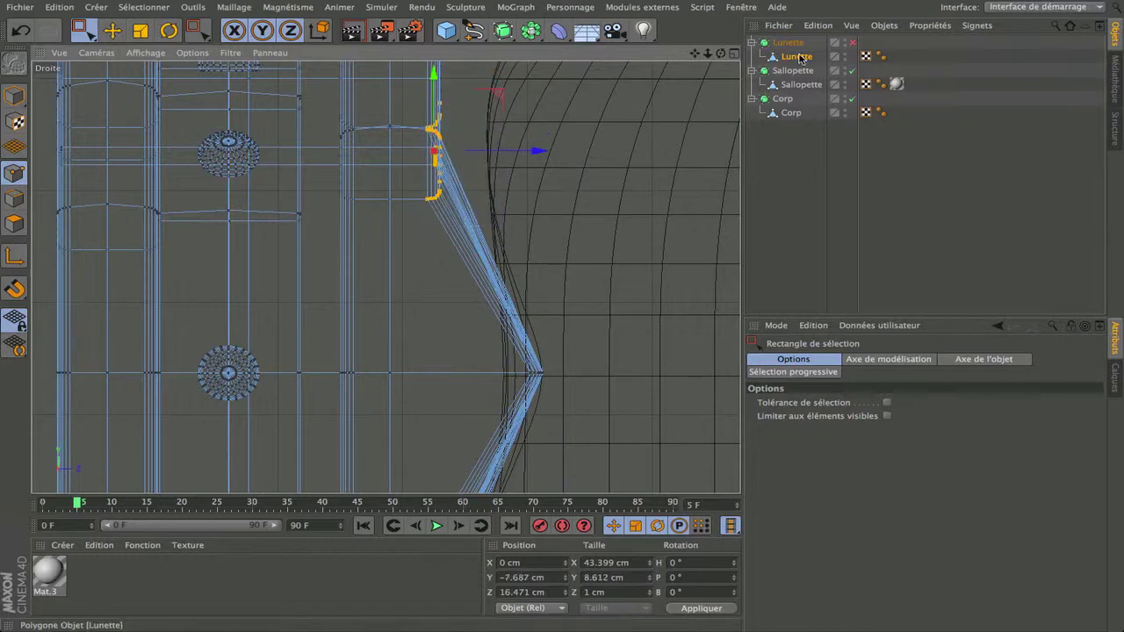
# Return to the enlarged Perspective view and hide the Corp mesh to expose the goggle's selected rear rim points.
pyautogui.click(732, 54)
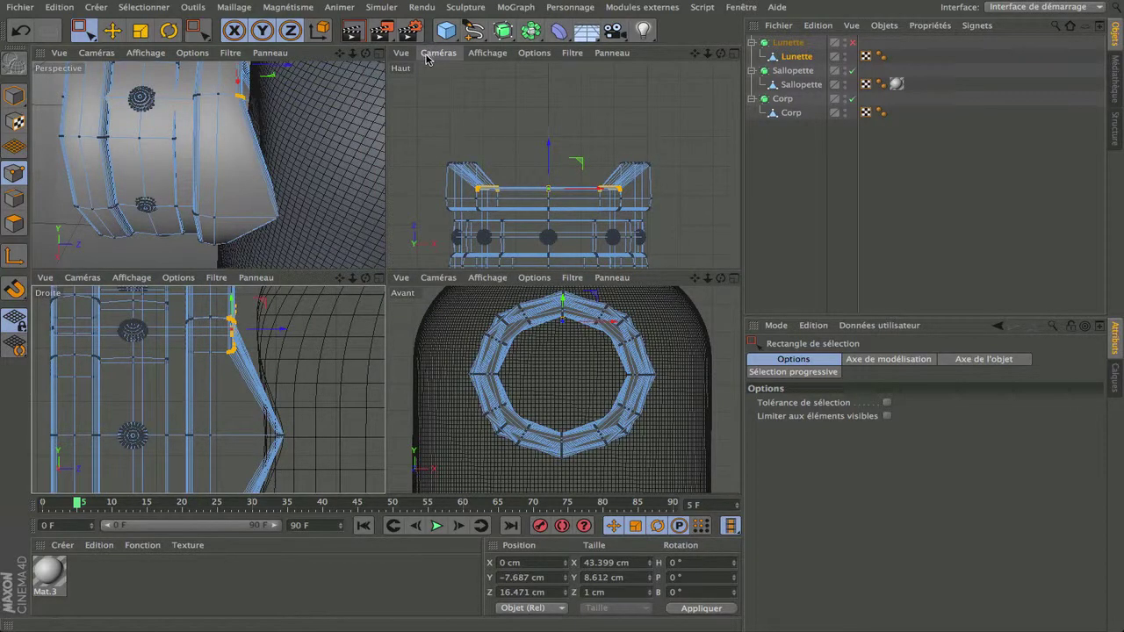
pyautogui.click(377, 55)
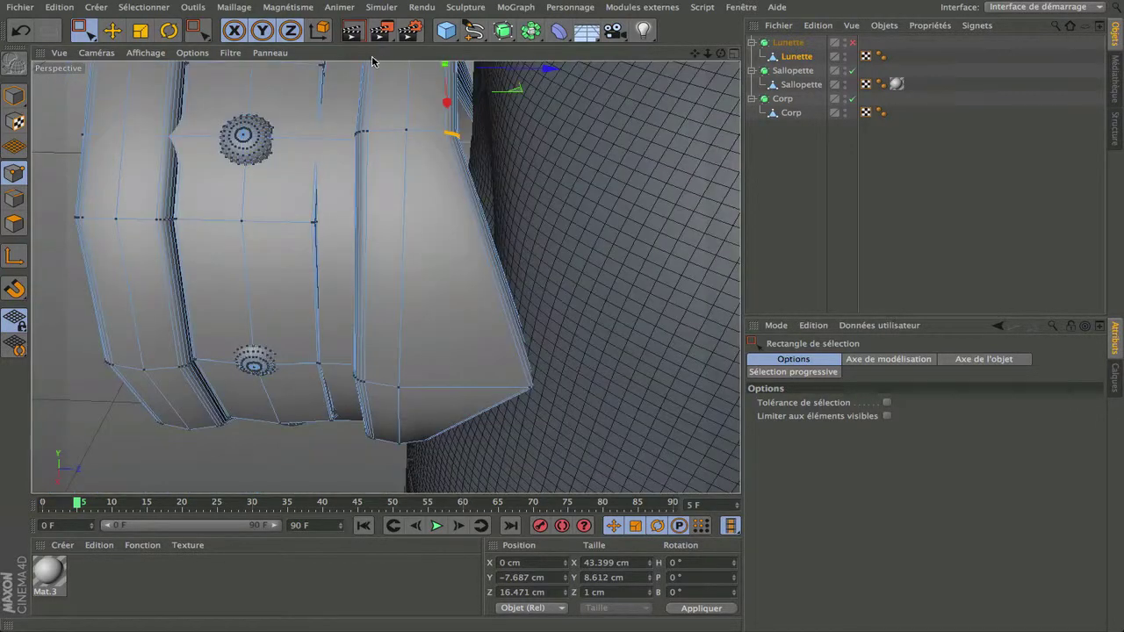
pyautogui.keyDown('alt'); pyautogui.moveTo(384, 277); pyautogui.dragTo(385, 276); pyautogui.keyUp('alt')
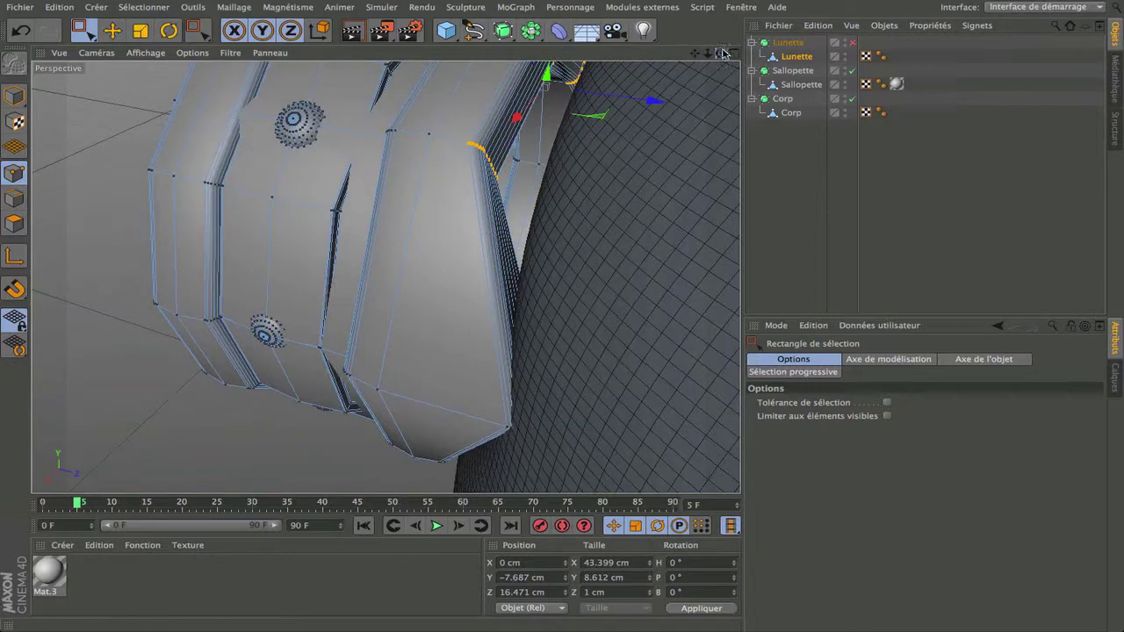
pyautogui.click(845, 112)
pyautogui.click(844, 112)
pyautogui.scroll(-5, 615, 171)
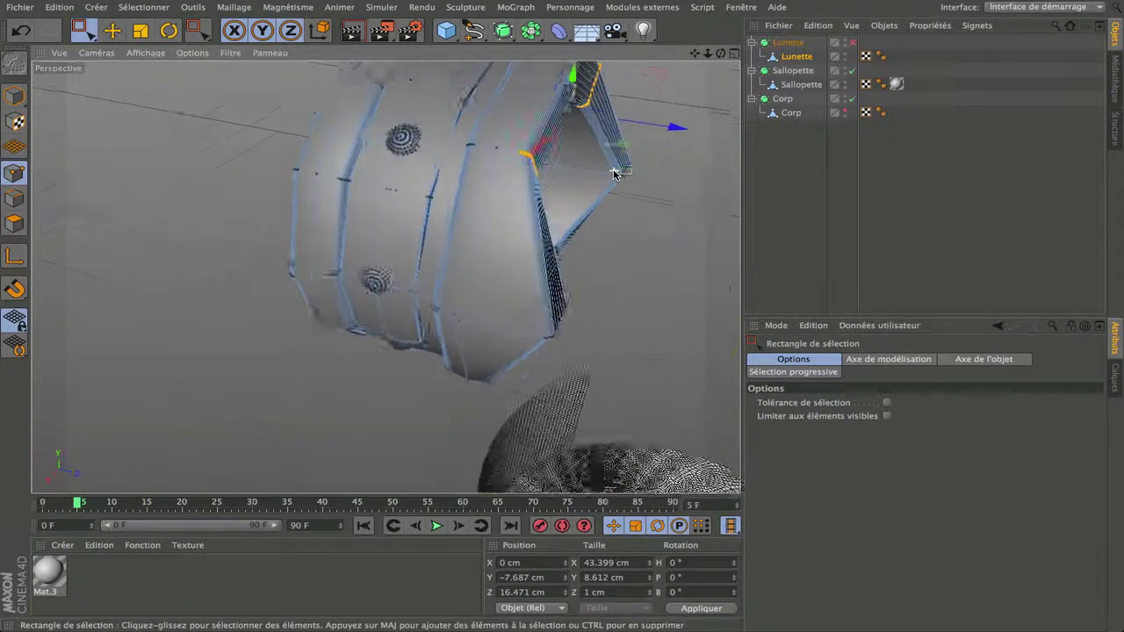
# Use path selection to select the full row of points across the rim's thickness at one upper corner of the goggle.
pyautogui.scroll(5, 614, 171)
pyautogui.click(143, 7)
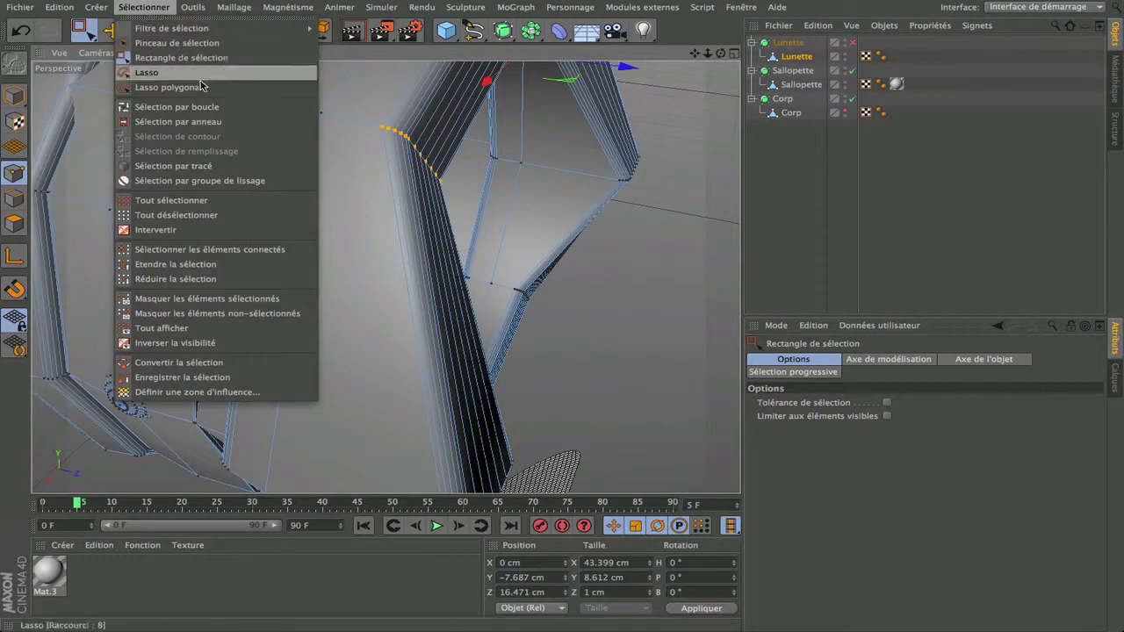
pyautogui.click(186, 166)
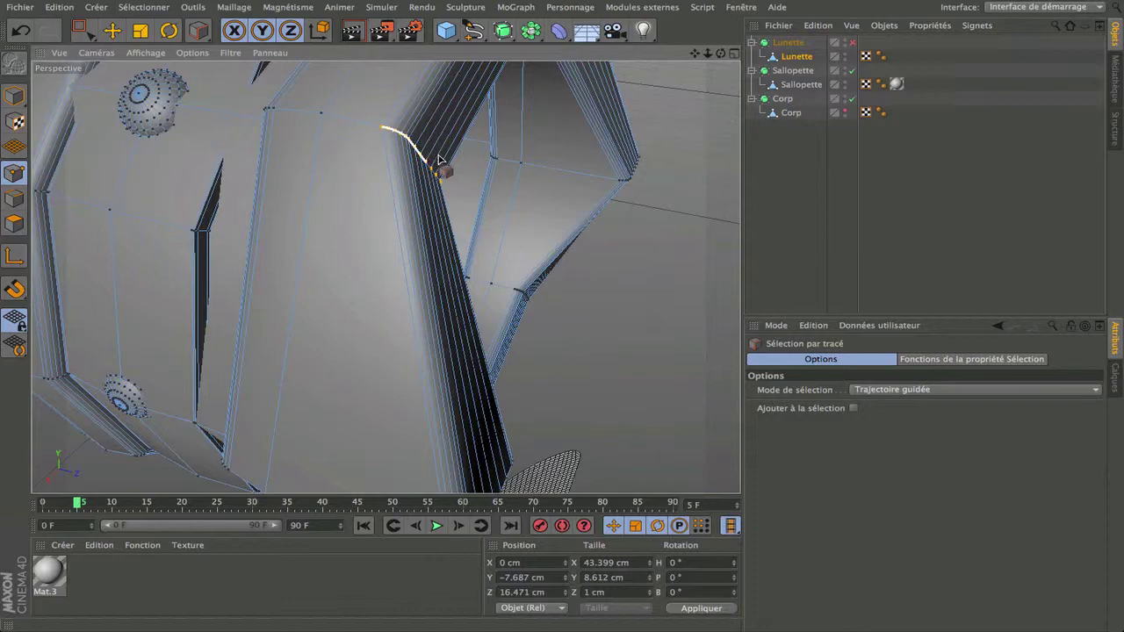
pyautogui.moveTo(720, 54); pyautogui.dragTo(367, 285)
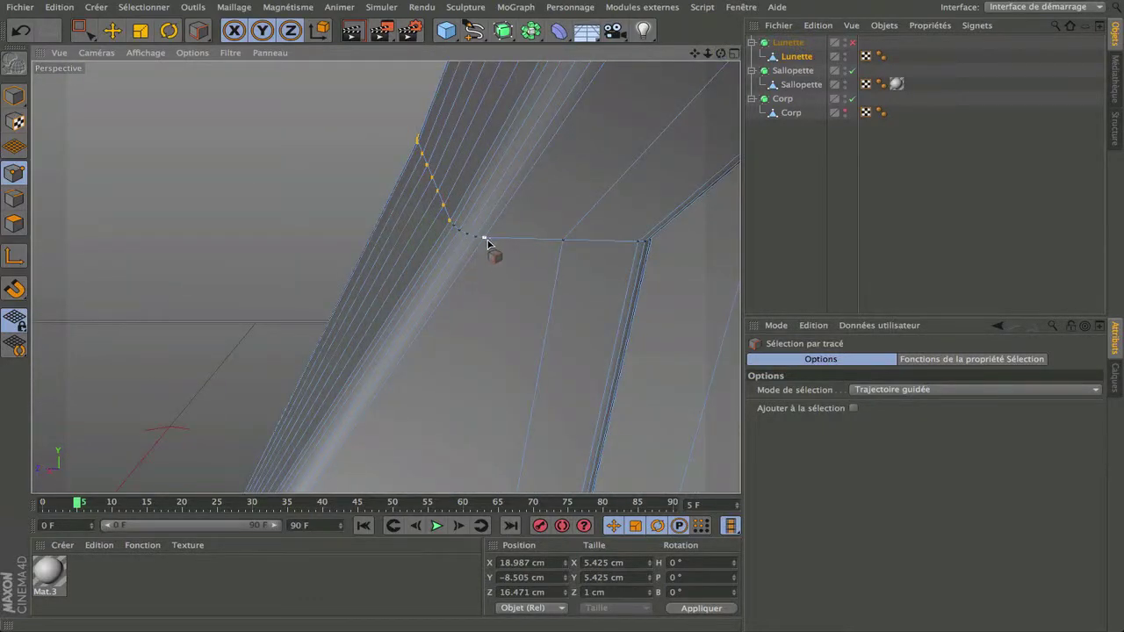
pyautogui.moveTo(487, 240); pyautogui.dragTo(447, 223)
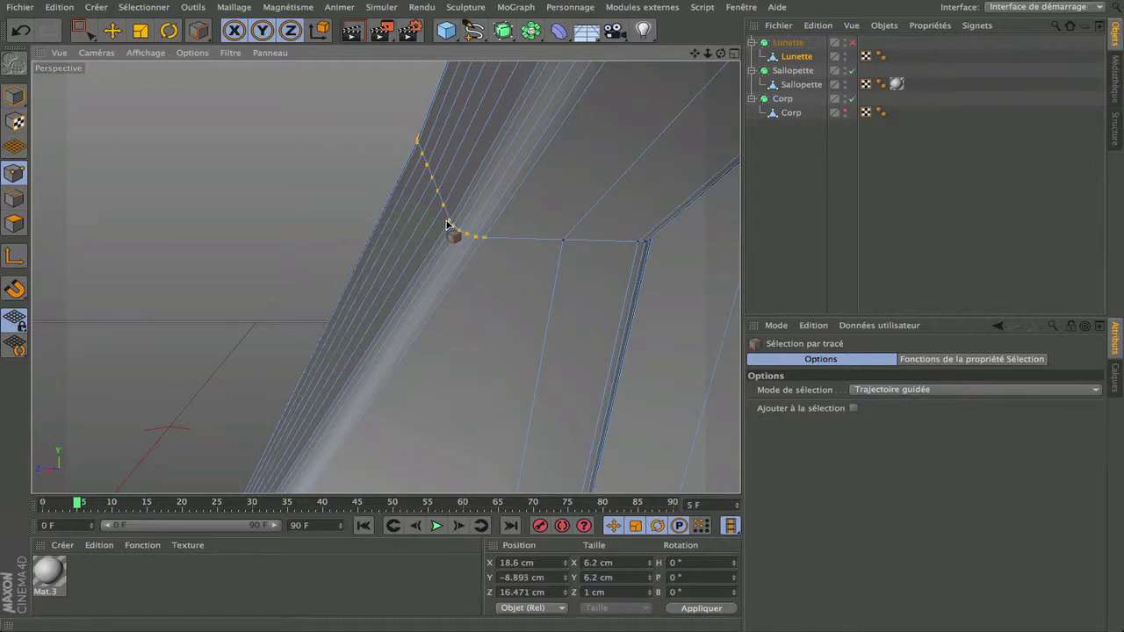
# Add the matching row of rim points at the opposite upper corner of the goggle to the selection.
pyautogui.moveTo(712, 55); pyautogui.dragTo(386, 280)
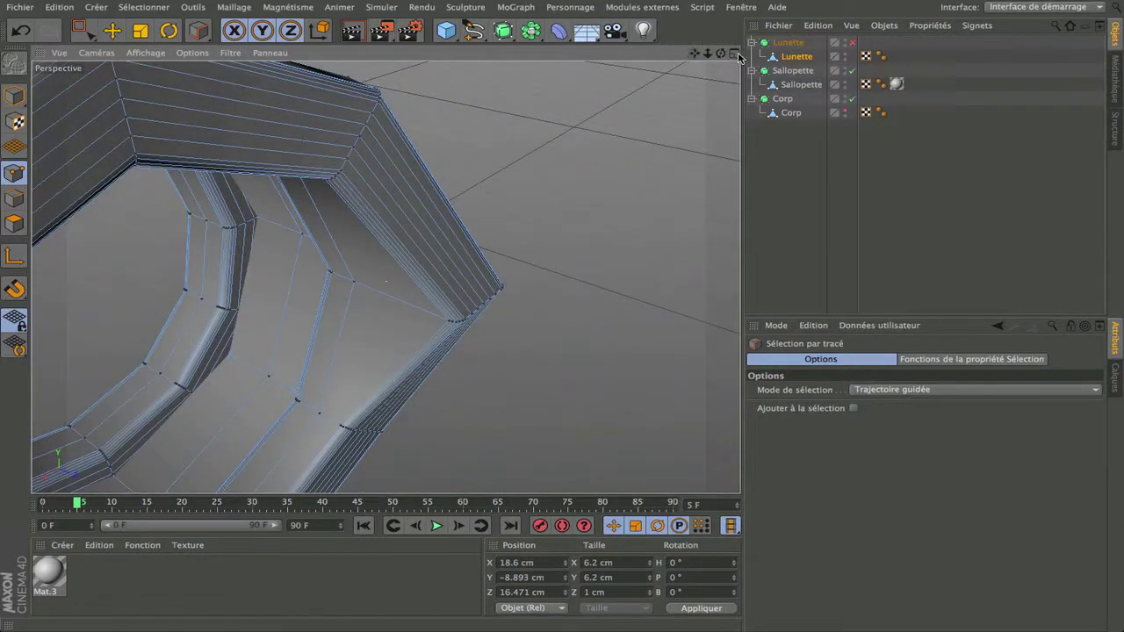
pyautogui.moveTo(720, 53); pyautogui.dragTo(384, 276)
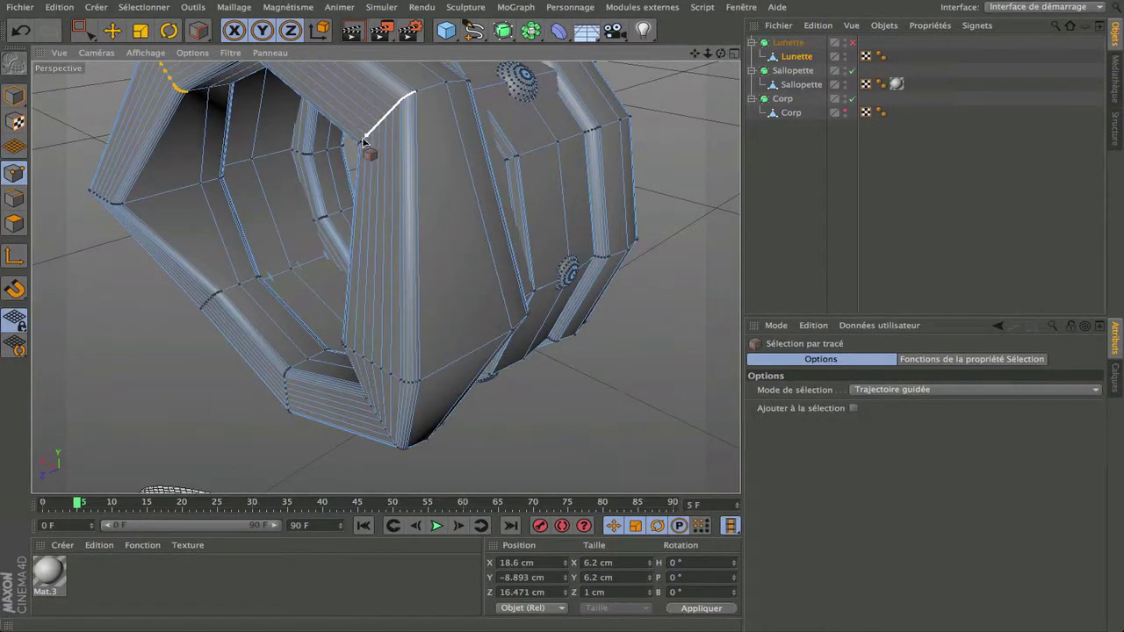
pyautogui.moveTo(721, 53); pyautogui.dragTo(384, 276)
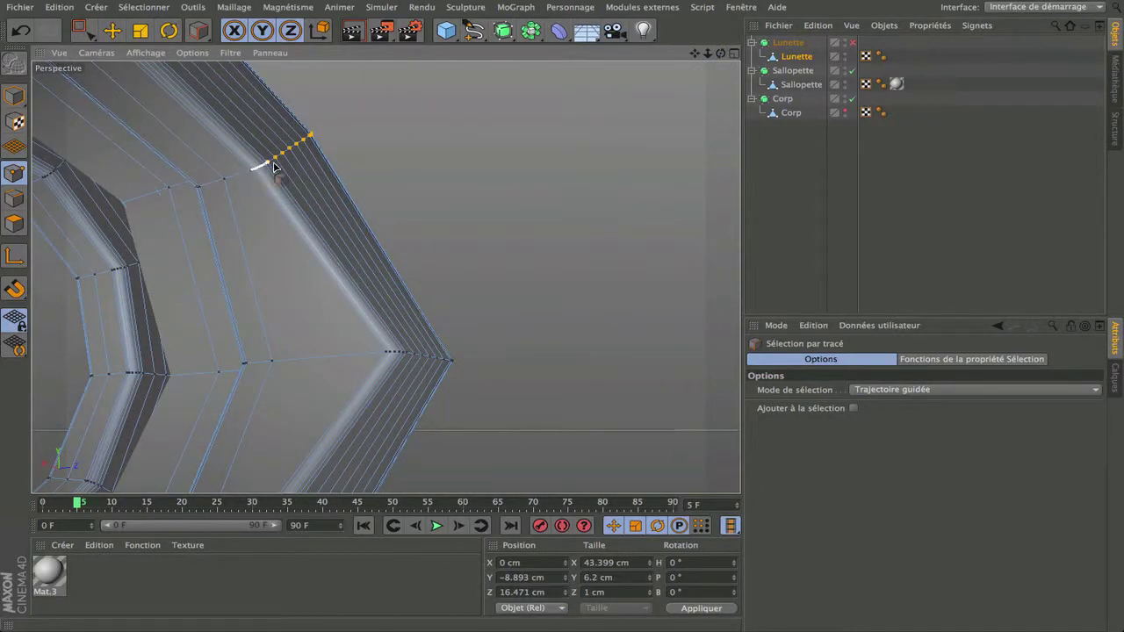
pyautogui.scroll(-10, 291, 218)
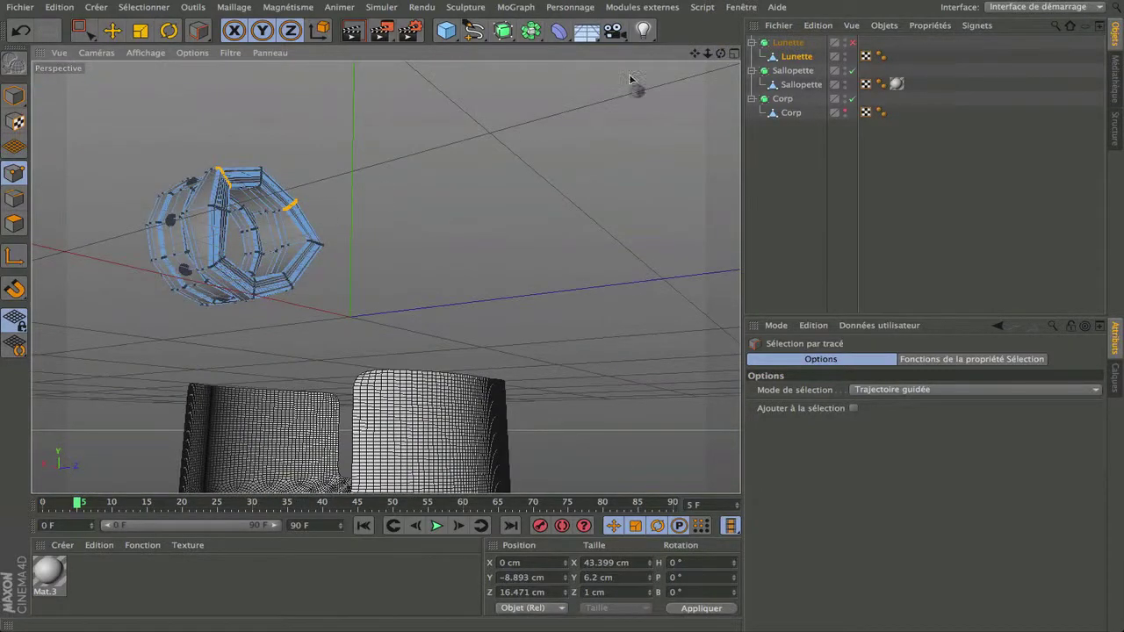
# Show the Corp mesh again and move the selected rim points about 4 cm along Z toward the body.
pyautogui.click(845, 112)
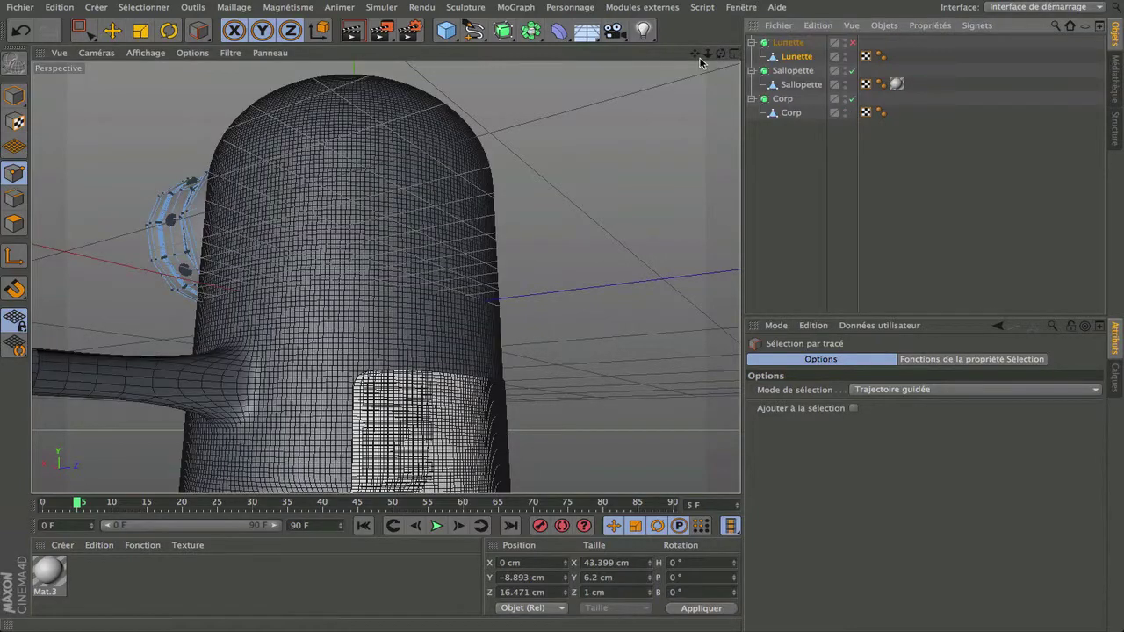
pyautogui.moveTo(721, 53); pyautogui.dragTo(380, 281)
pyautogui.click(113, 31)
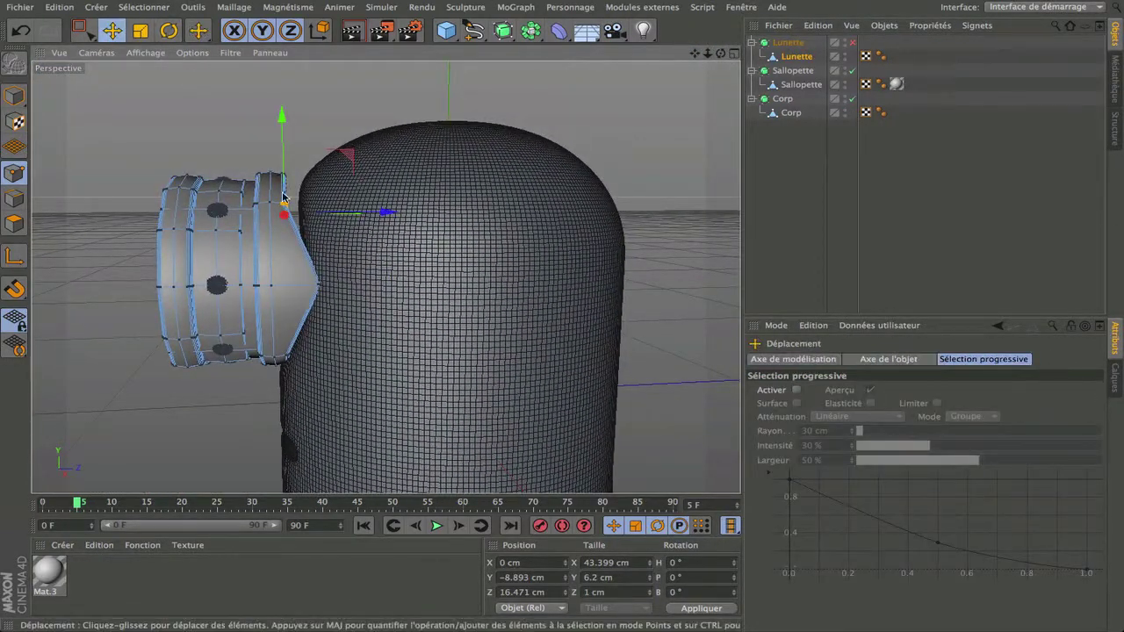
pyautogui.moveTo(391, 213); pyautogui.dragTo(406, 214)
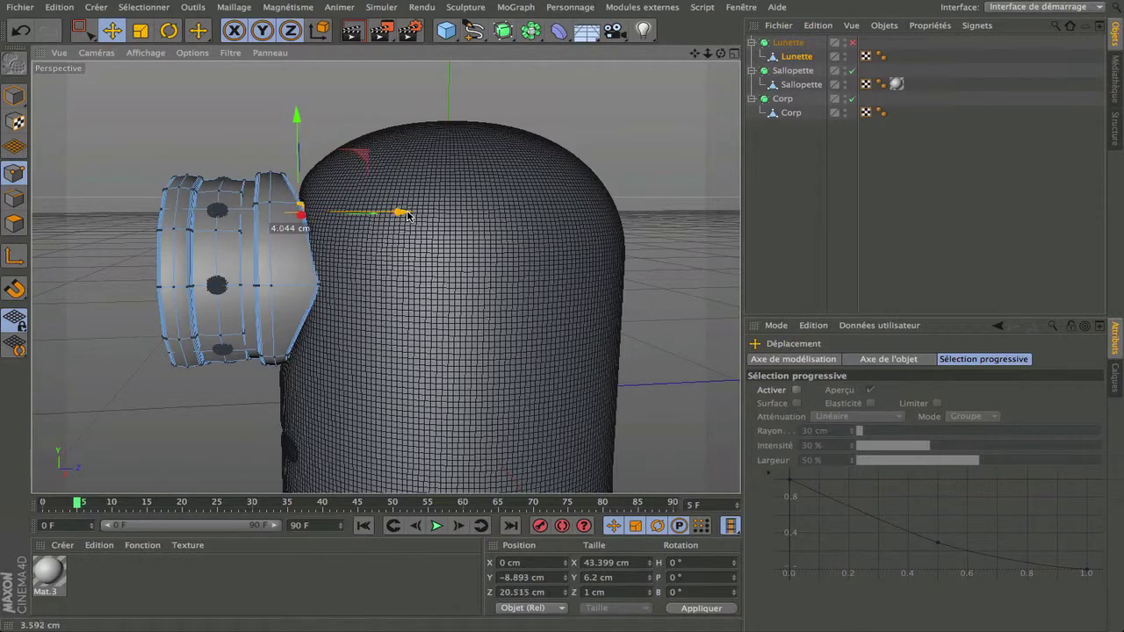
# Turn the Lunette subdivision surface back on and fine-tune the selected points to about Y -10.65 cm and Z 20.31 cm.
pyautogui.click(851, 43)
pyautogui.scroll(8, 364, 219)
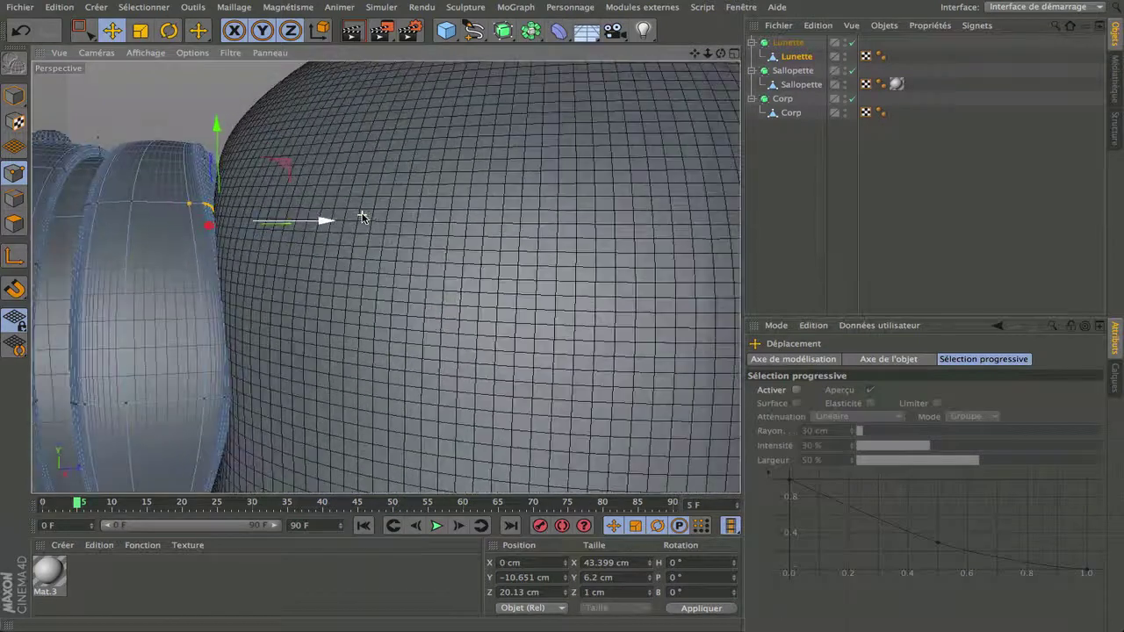
pyautogui.moveTo(328, 223)
pyautogui.mouseDown()
pyautogui.moveTo(300, 225)
pyautogui.moveTo(329, 243)
pyautogui.mouseUp()
# Examine from the side and above how closely the smoothed goggle's rear rim follows the body's surface.
pyautogui.scroll(-3, 325, 276)
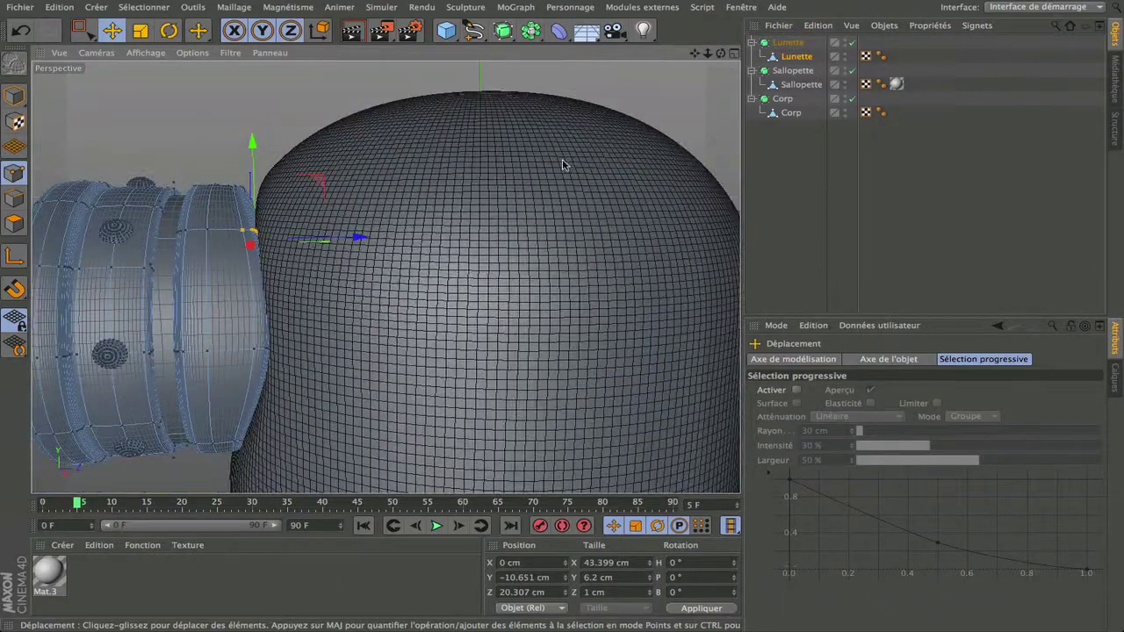
pyautogui.keyDown('alt'); pyautogui.moveTo(384, 276); pyautogui.dragTo(385, 277); pyautogui.keyUp('alt')
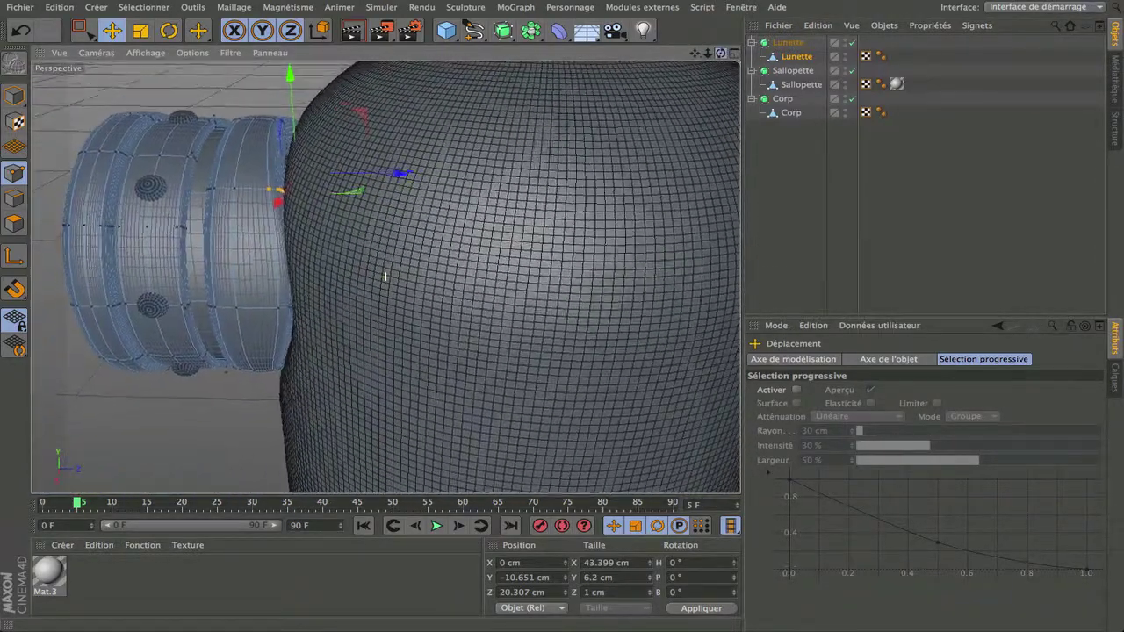
pyautogui.moveTo(720, 53); pyautogui.dragTo(722, 54)
pyautogui.scroll(-5, 437, 178)
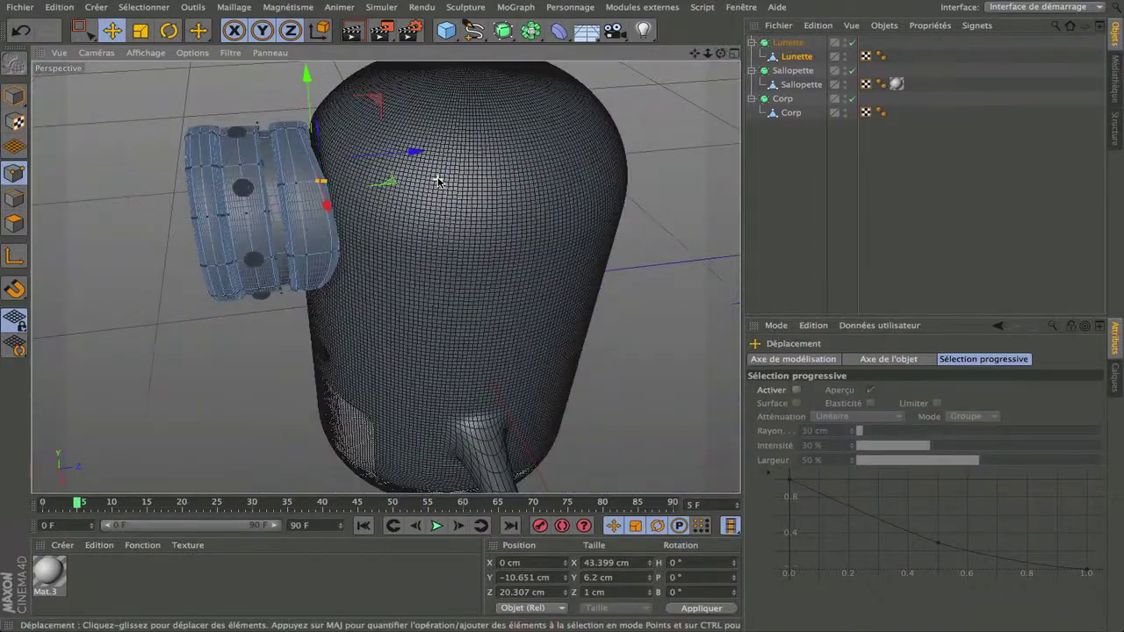
pyautogui.scroll(3, 437, 178)
pyautogui.moveTo(721, 53); pyautogui.dragTo(721, 54)
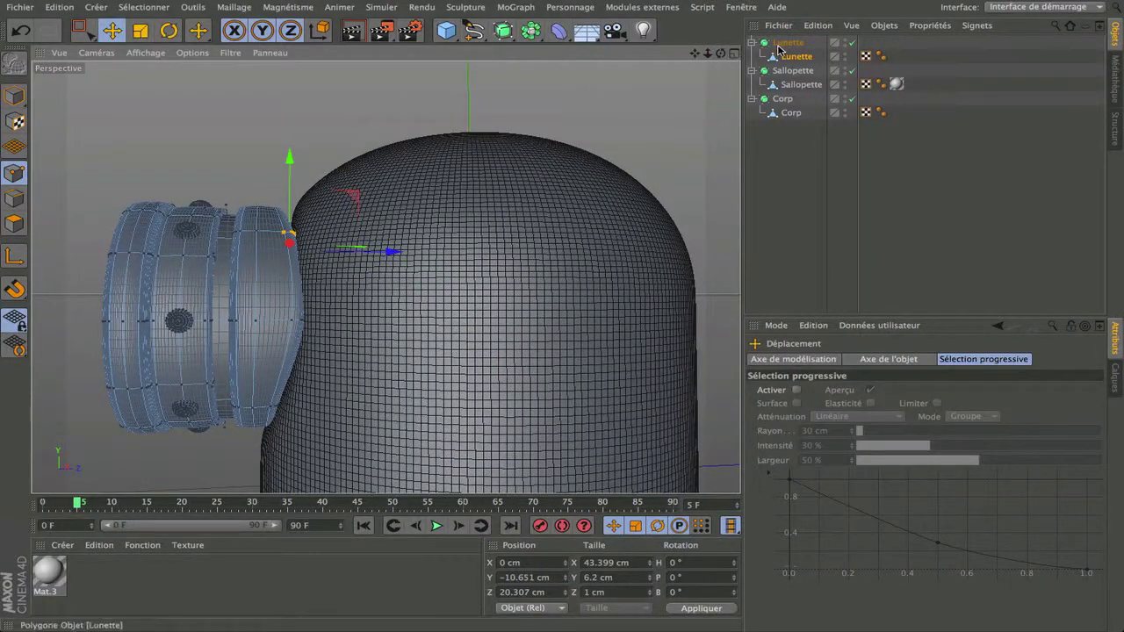
pyautogui.moveTo(721, 54); pyautogui.dragTo(695, 58)
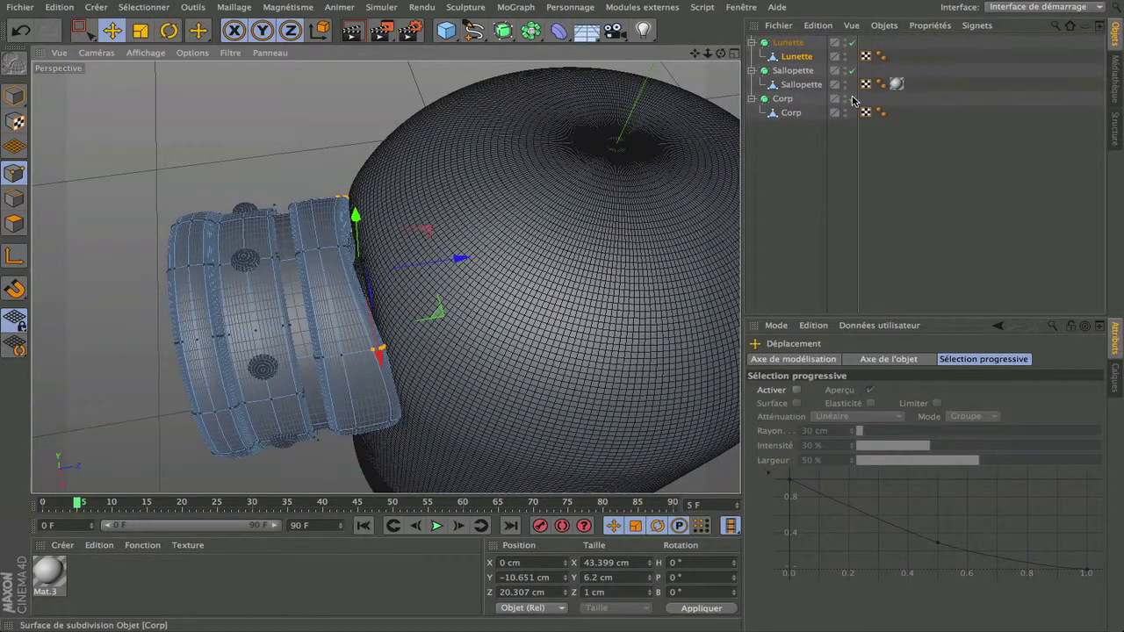
pyautogui.scroll(4, 375, 339)
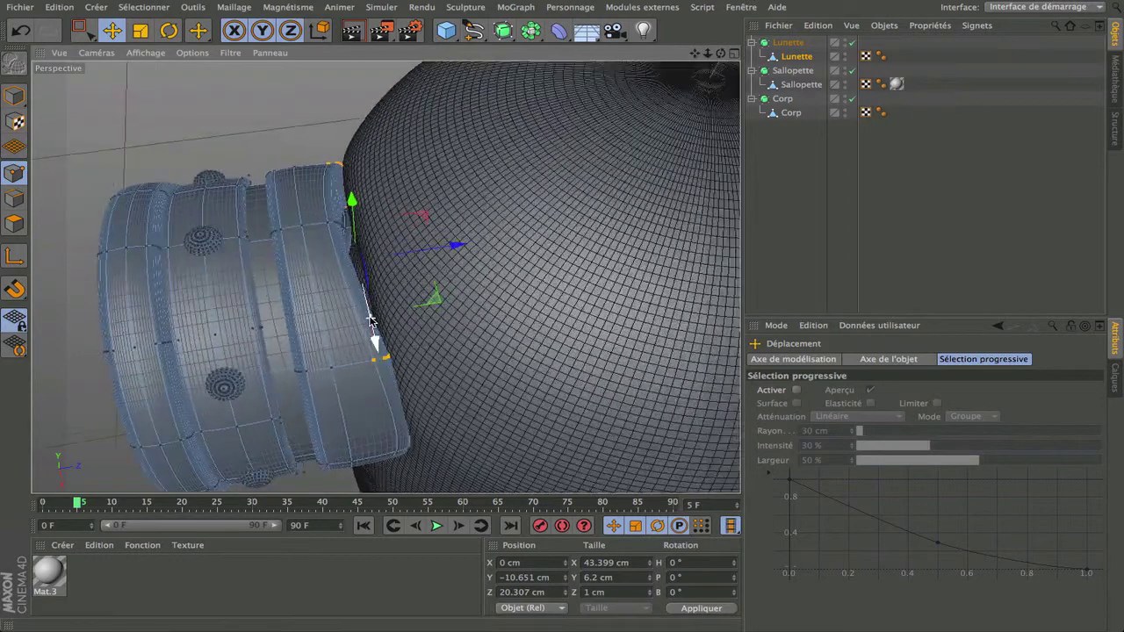
pyautogui.scroll(-2, 473, 285)
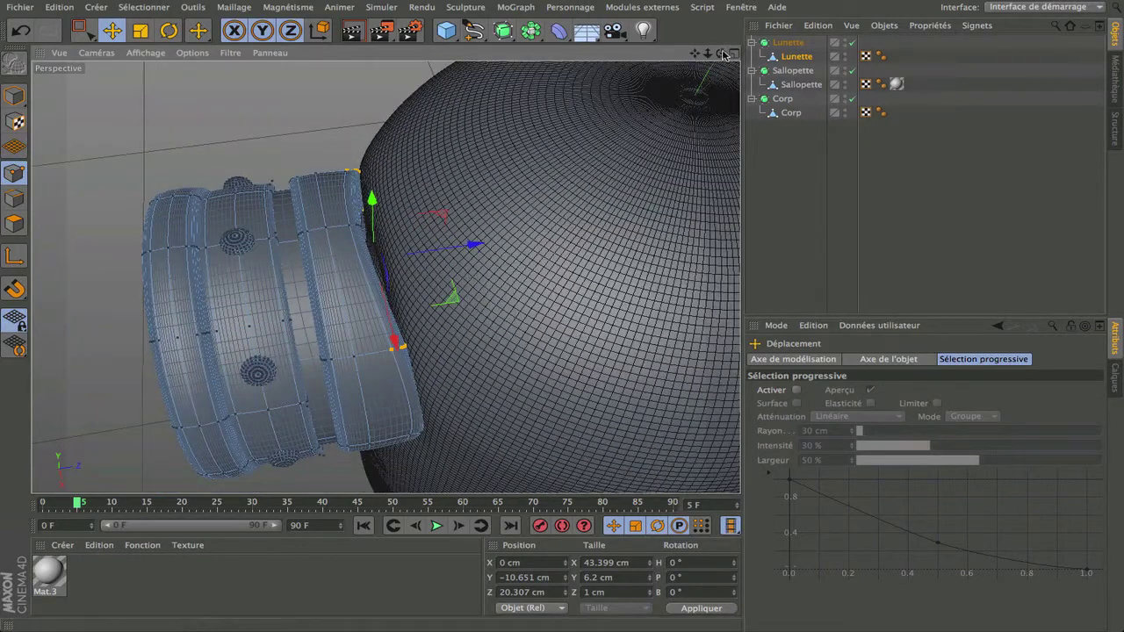
pyautogui.moveTo(720, 53); pyautogui.dragTo(721, 25)
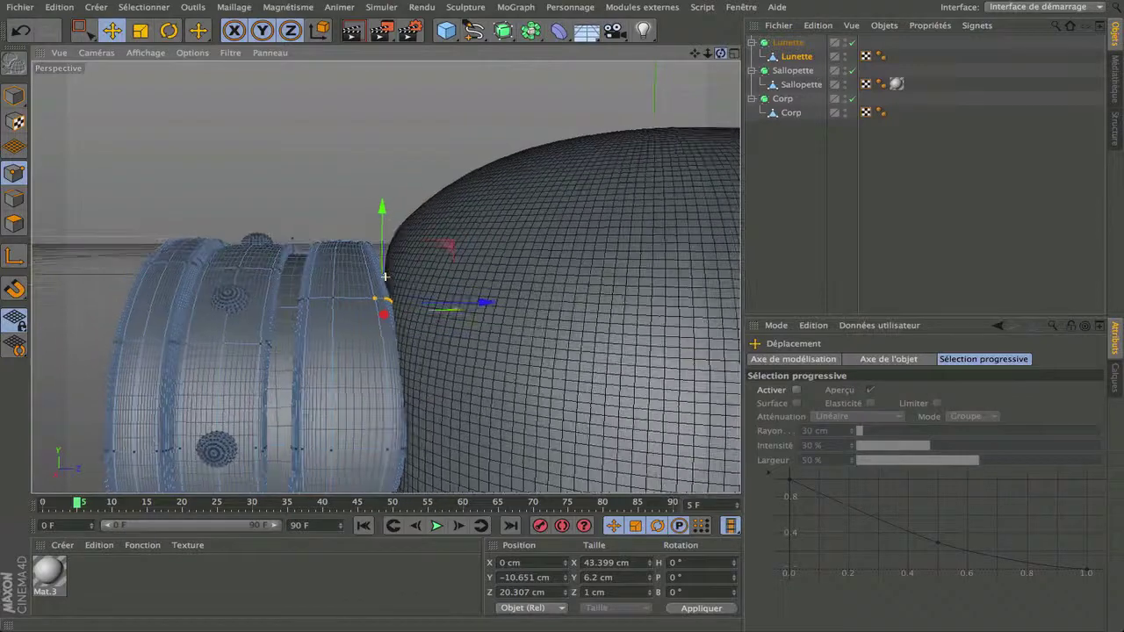
# Select both Lunette objects in Model mode and move the goggle slightly away from the body to Z about -46.3 cm.
pyautogui.doubleClick(793, 44)
pyautogui.keyDown('shift'); pyautogui.click(792, 59); pyautogui.keyUp('shift')
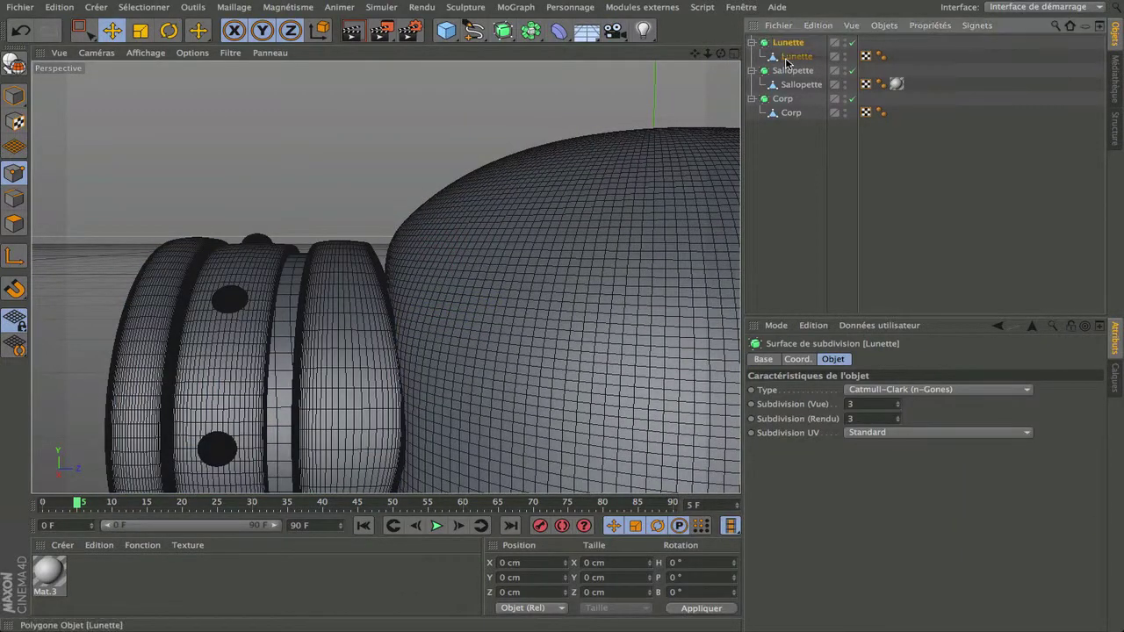
pyautogui.click(14, 96)
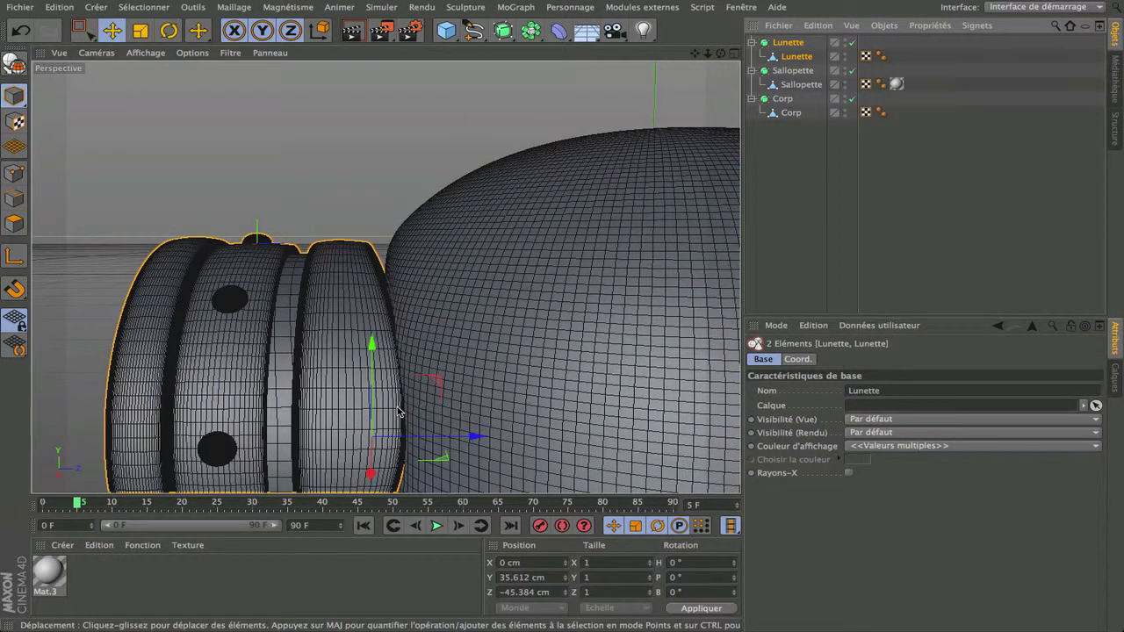
pyautogui.moveTo(471, 438); pyautogui.dragTo(464, 439)
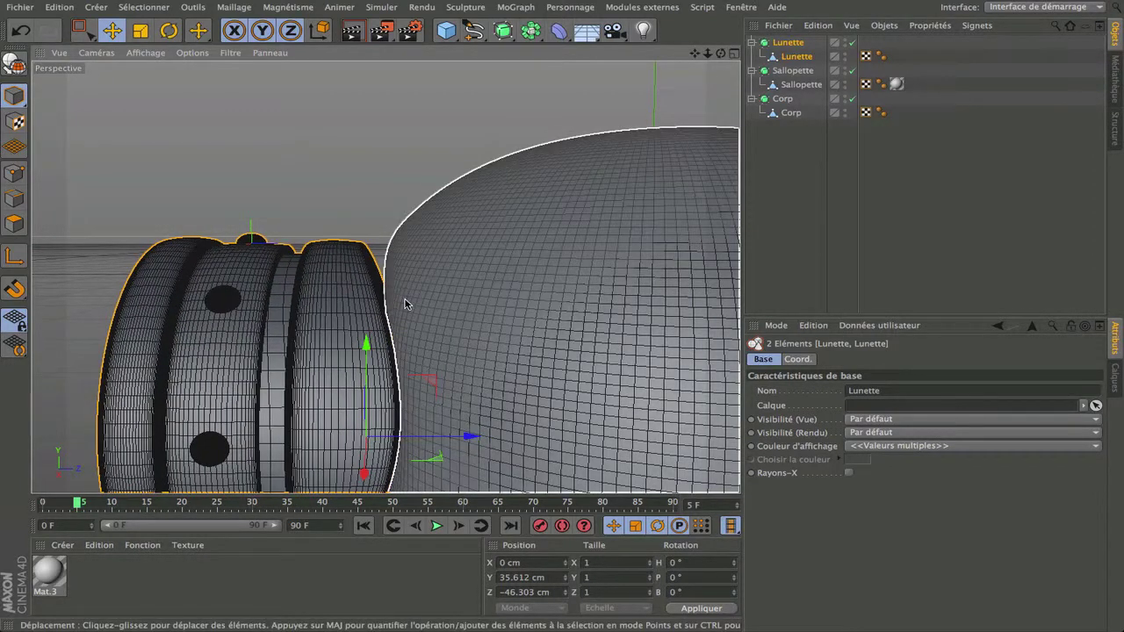
# Render the active view close up and from farther away to check the junction between goggle and body.
pyautogui.click(352, 30)
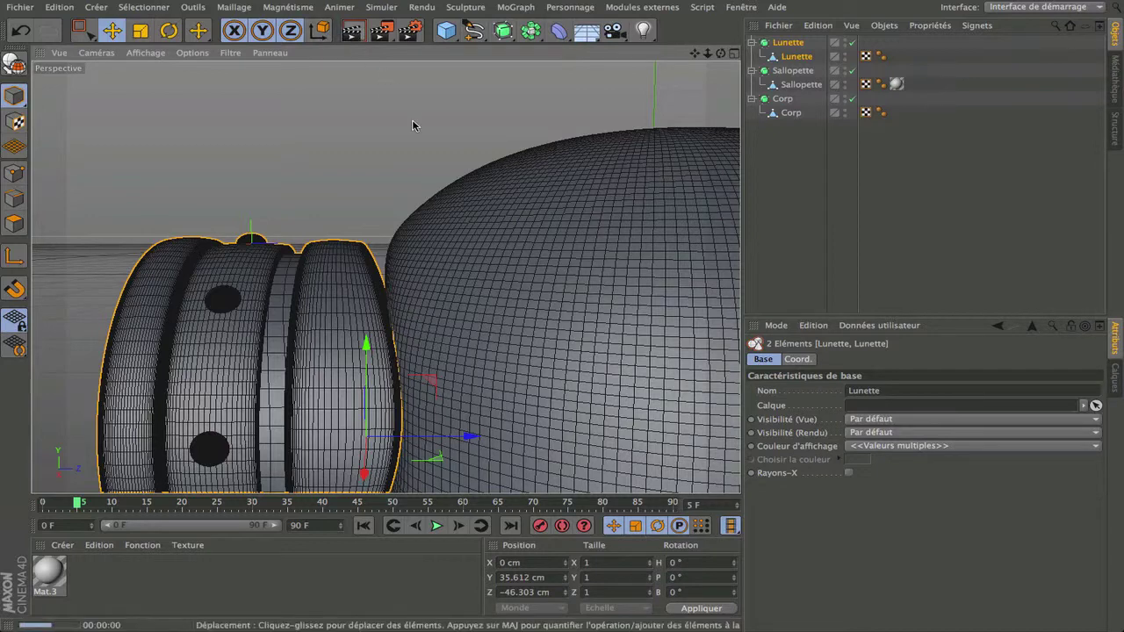
pyautogui.scroll(-6, 378, 376)
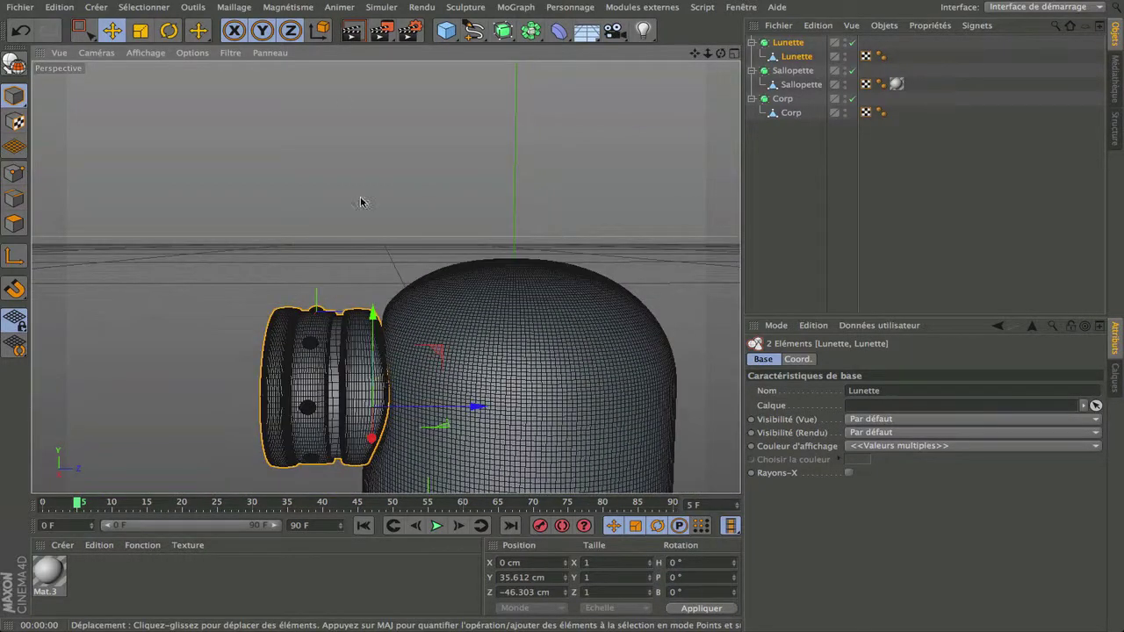
pyautogui.click(350, 38)
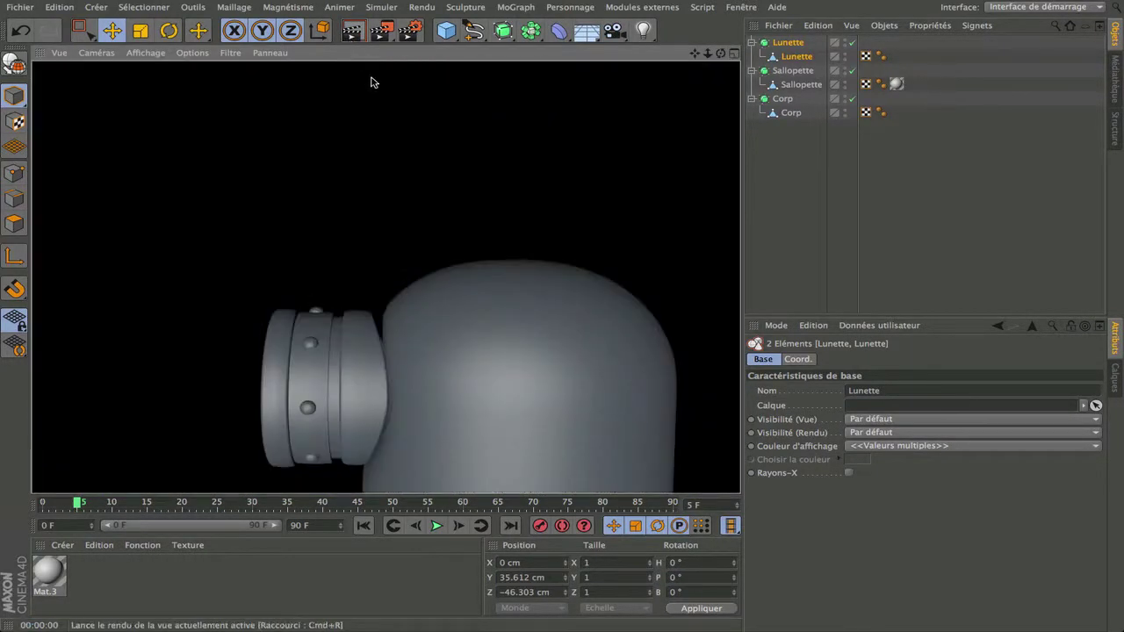
pyautogui.scroll(6, 372, 324)
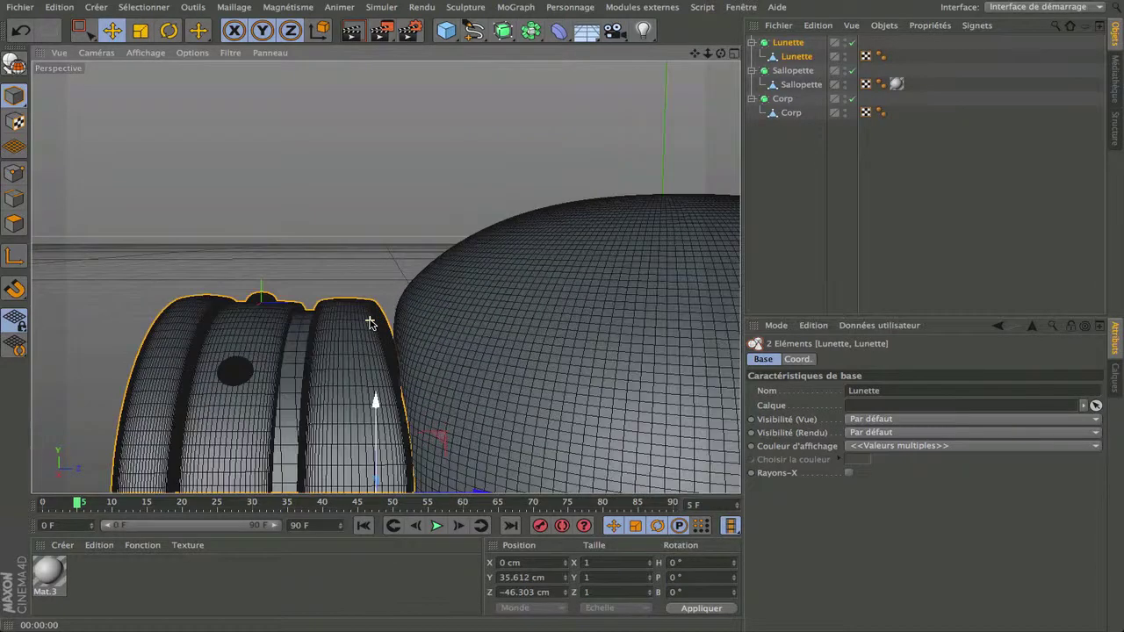
# Hide the Corp mesh, return to Points mode on the Lunette mesh and clear its point selection.
pyautogui.doubleClick(845, 110)
pyautogui.click(798, 59)
pyautogui.scroll(-5, 349, 376)
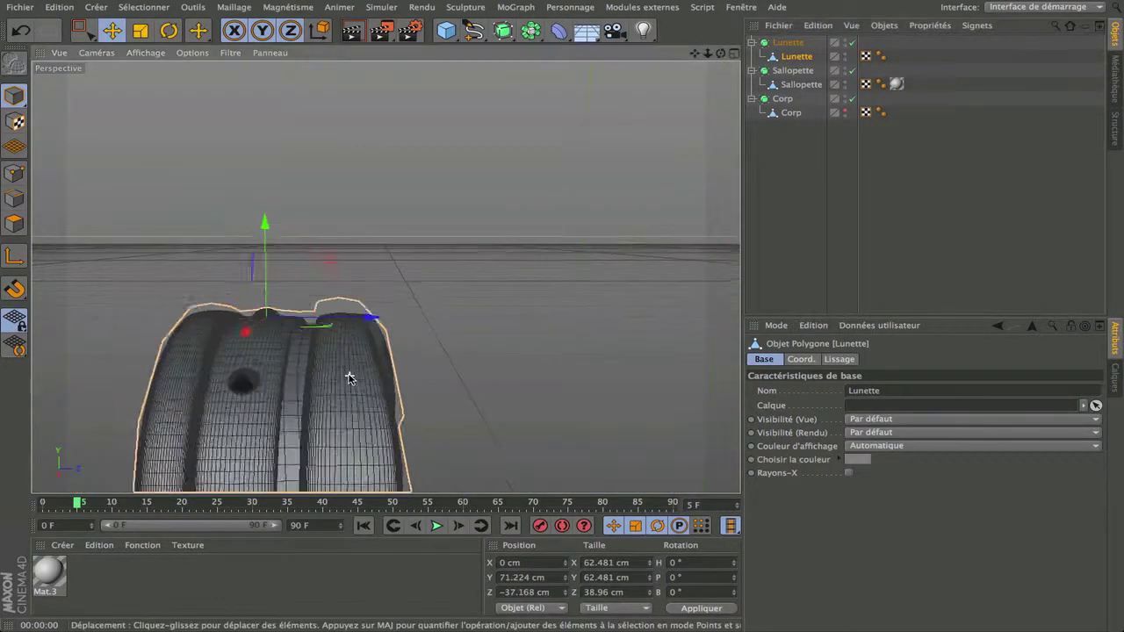
pyautogui.click(14, 173)
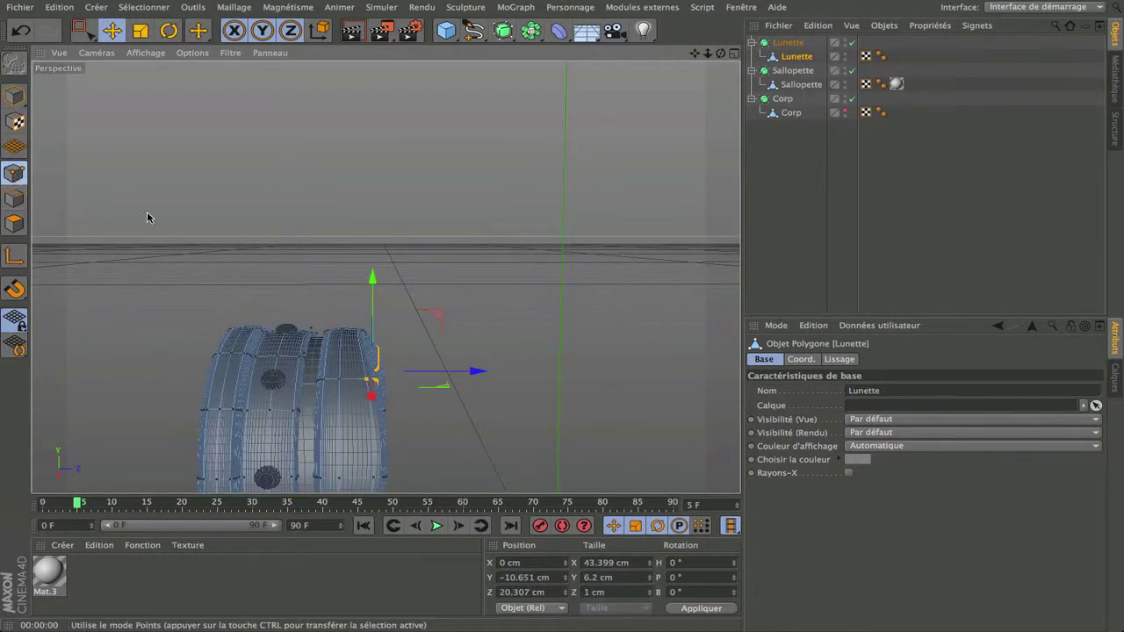
pyautogui.click(482, 314)
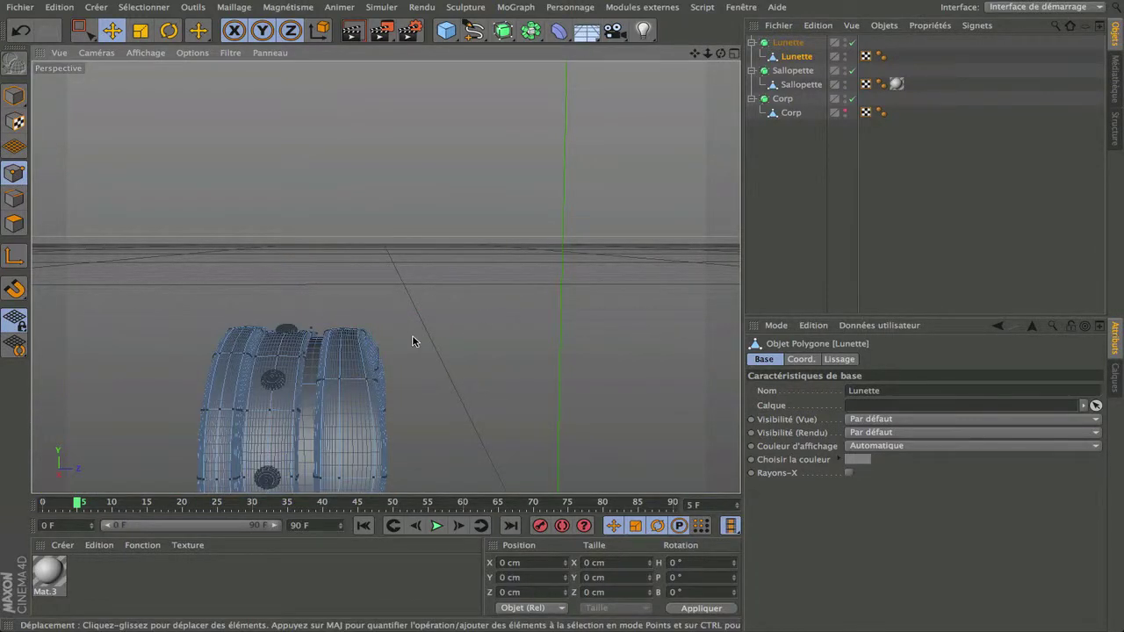
# Use path selection to select the row of points running across the rear rim's thickness at the goggle's top centre.
pyautogui.scroll(5, 412, 342)
pyautogui.moveTo(721, 53); pyautogui.dragTo(385, 276)
pyautogui.moveTo(695, 54); pyautogui.dragTo(385, 275)
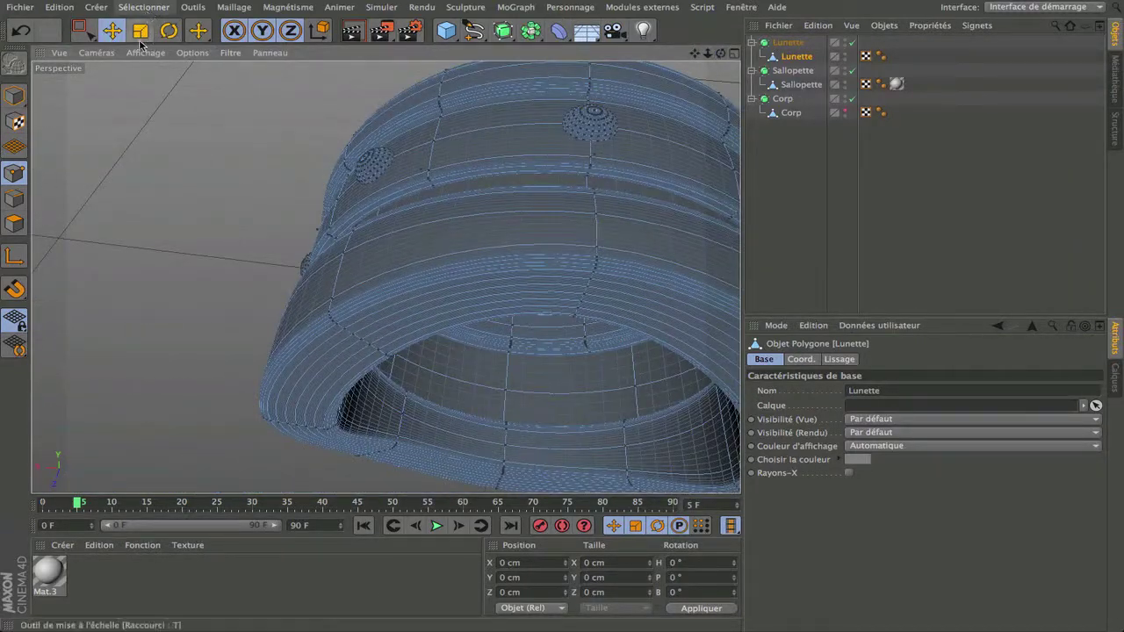
pyautogui.click(151, 7)
pyautogui.click(268, 176)
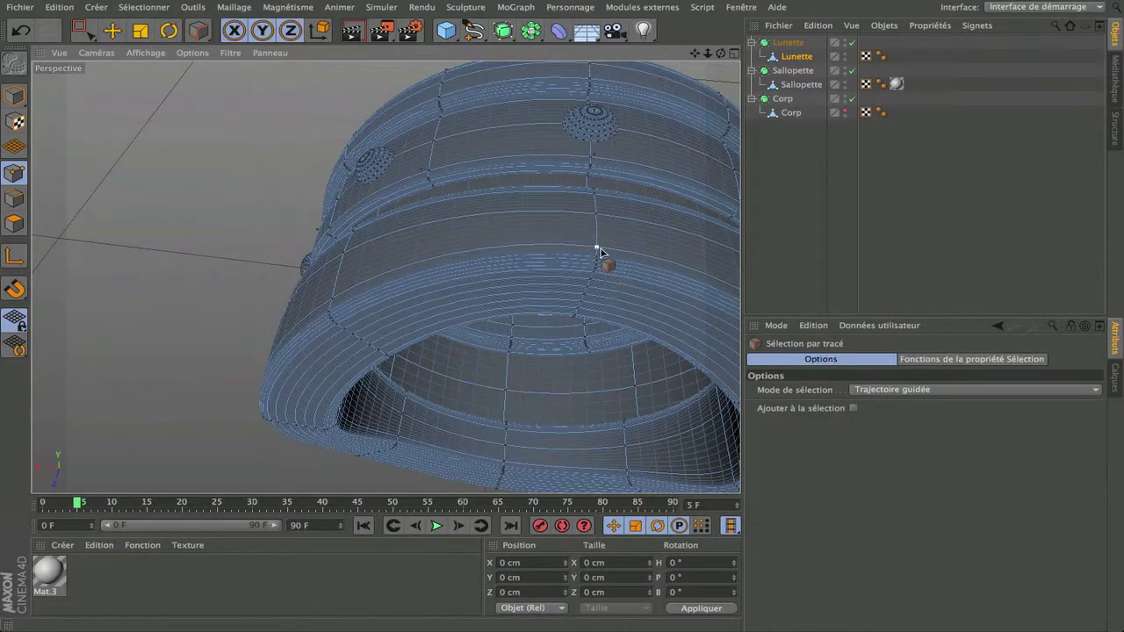
pyautogui.moveTo(588, 291); pyautogui.dragTo(577, 314)
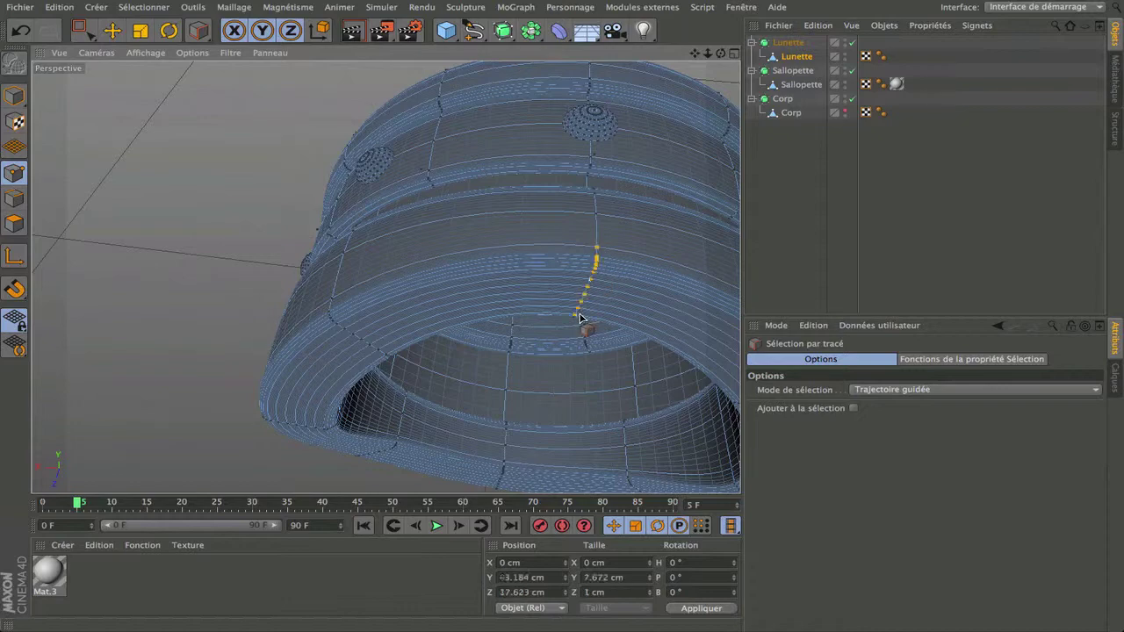
pyautogui.moveTo(720, 53); pyautogui.dragTo(721, 12)
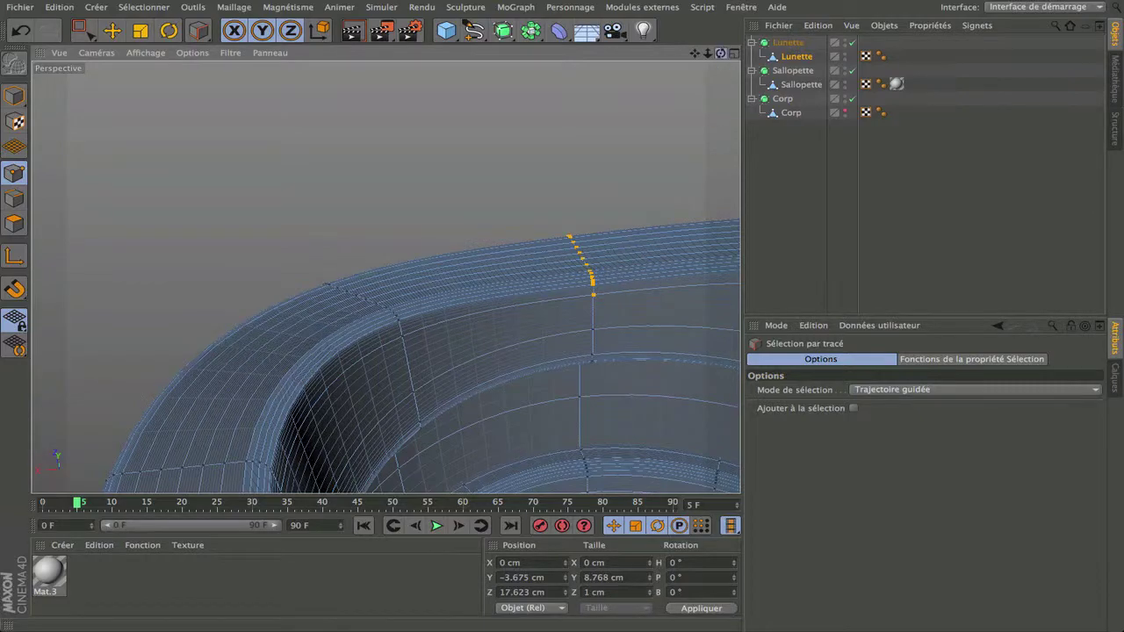
pyautogui.moveTo(720, 52)
pyautogui.mouseDown()
pyautogui.moveTo(746, 88)
pyautogui.moveTo(816, 123)
pyautogui.moveTo(878, 115)
pyautogui.moveTo(895, 92)
pyautogui.moveTo(672, 55)
pyautogui.moveTo(614, 79)
pyautogui.moveTo(722, 55)
pyautogui.mouseUp()
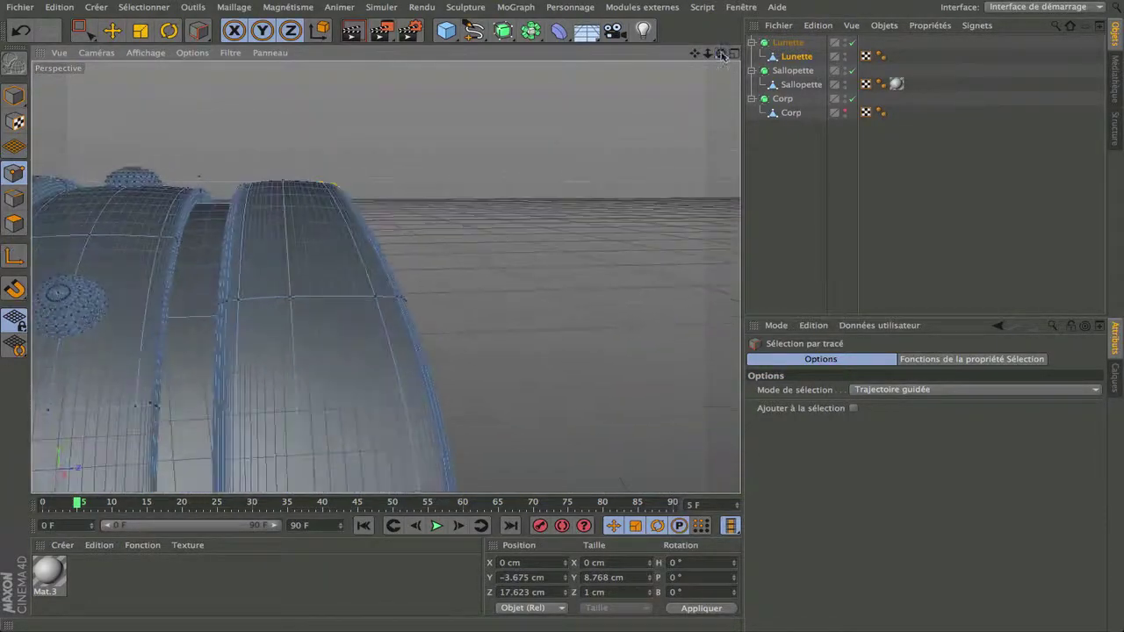
# Clear the point selection on the Lunette mesh with the Live Selection tool.
pyautogui.scroll(-5, 388, 215)
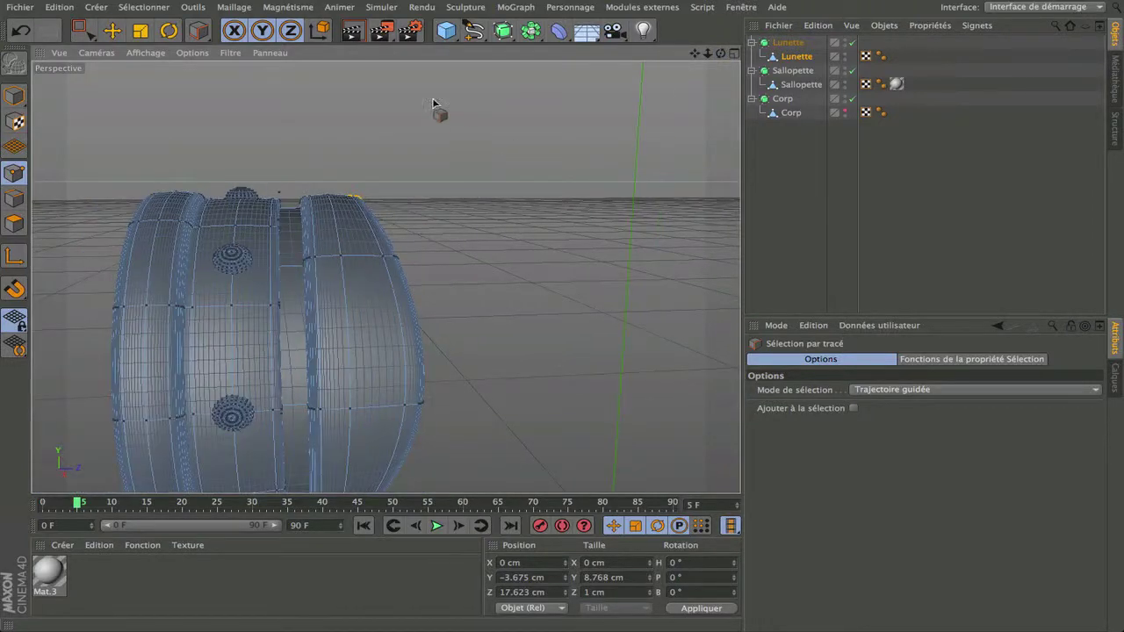
pyautogui.moveTo(84, 29); pyautogui.dragTo(123, 46)
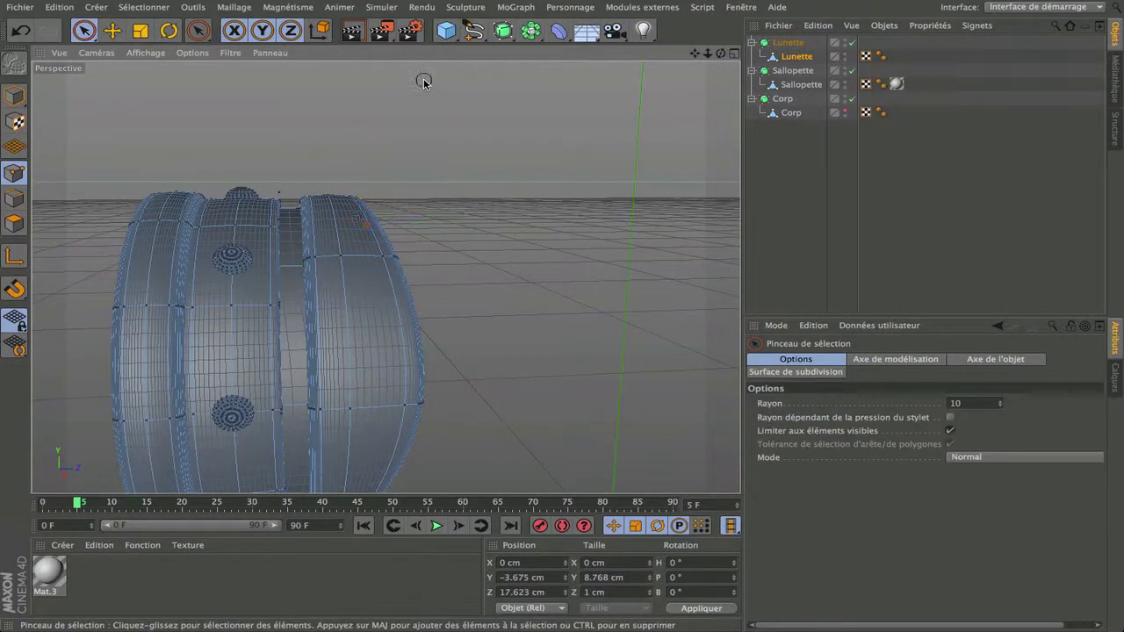
pyautogui.click(234, 7)
pyautogui.moveTo(272, 65)
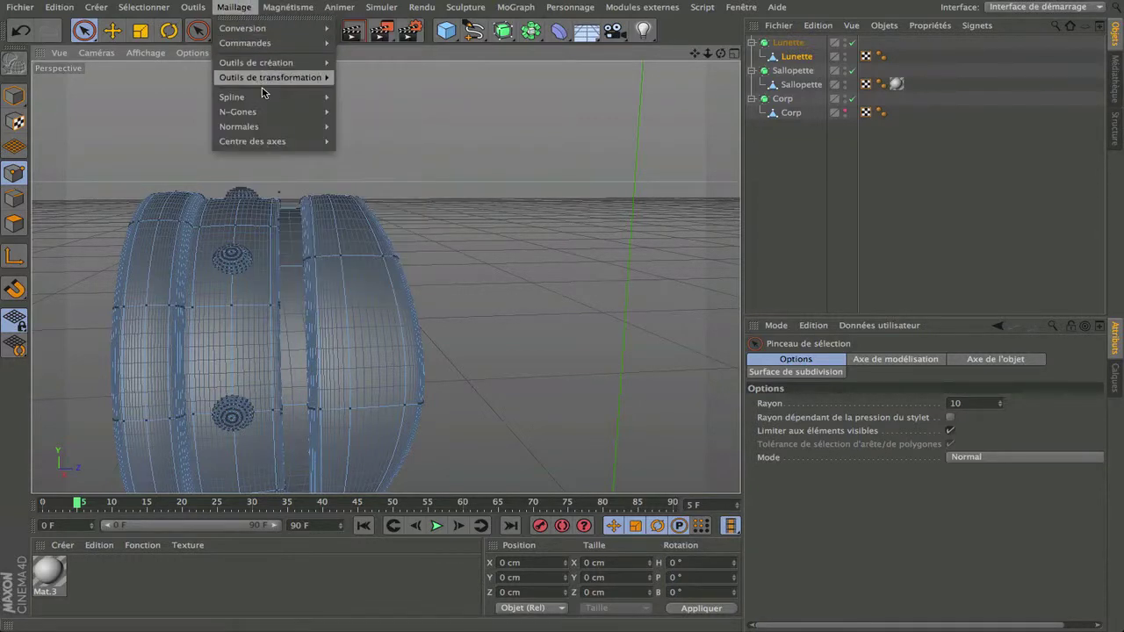
pyautogui.moveTo(268, 44)
pyautogui.click(388, 288)
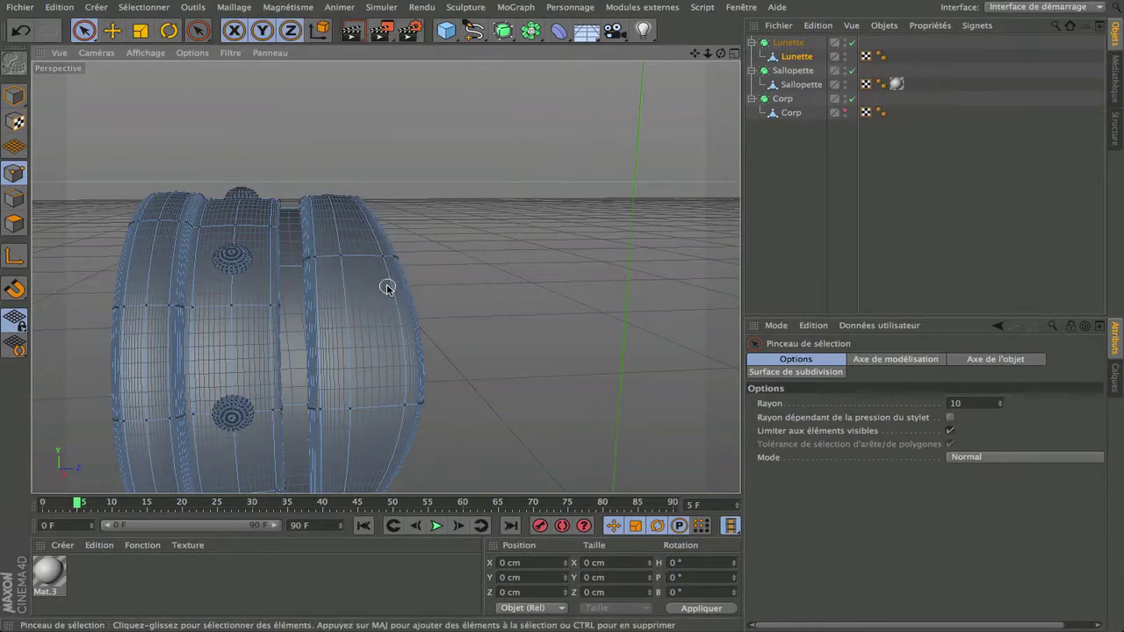
# Use path selection to reselect the row of points across the rear rim's top centre, from outer to inner edge.
pyautogui.scroll(3, 376, 288)
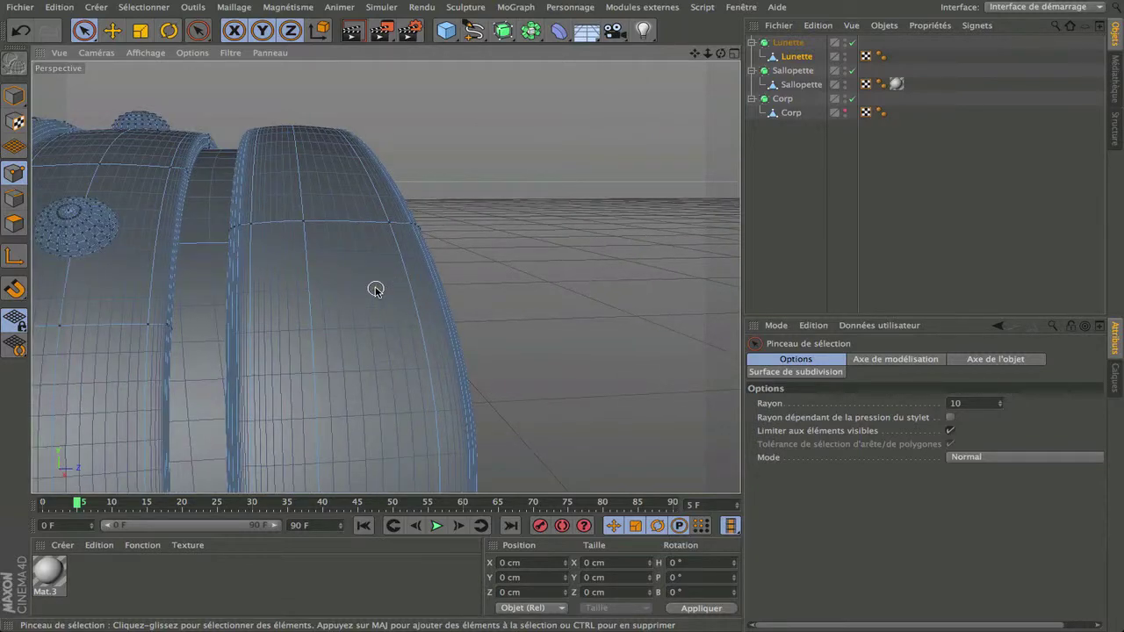
pyautogui.moveTo(720, 52); pyautogui.dragTo(522, 105)
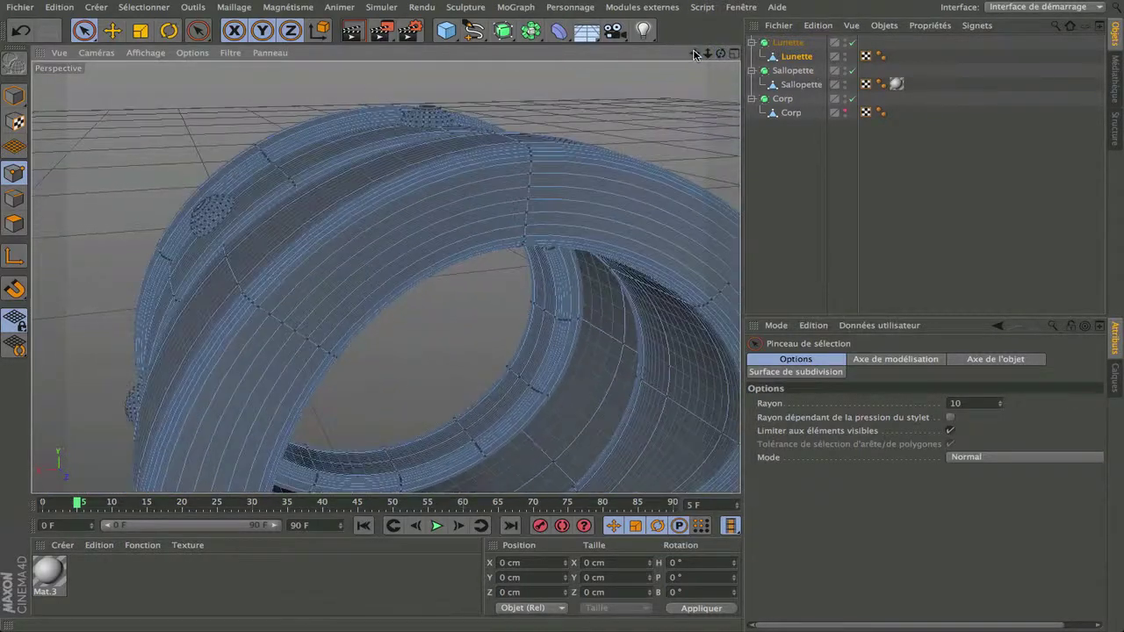
pyautogui.click(144, 7)
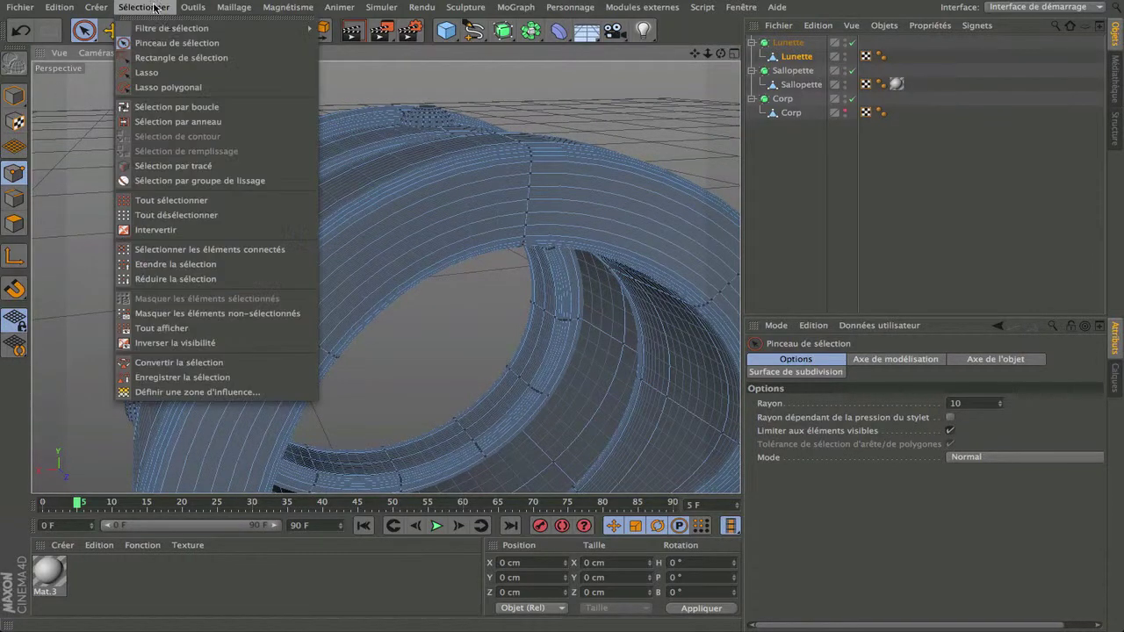
pyautogui.click(176, 165)
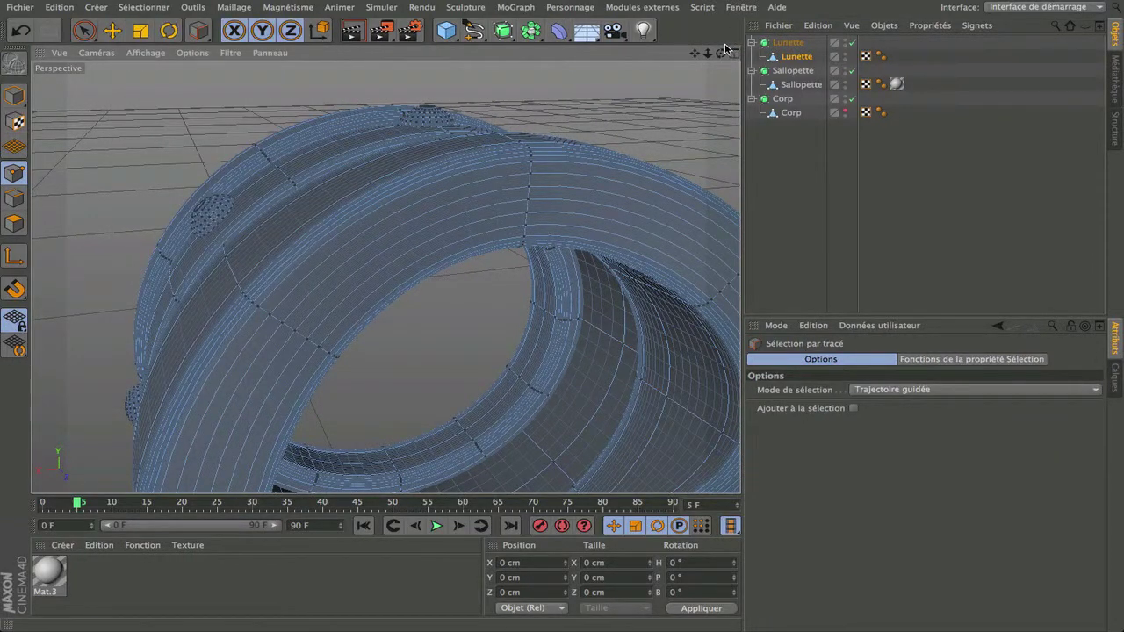
pyautogui.moveTo(720, 52); pyautogui.dragTo(604, 159)
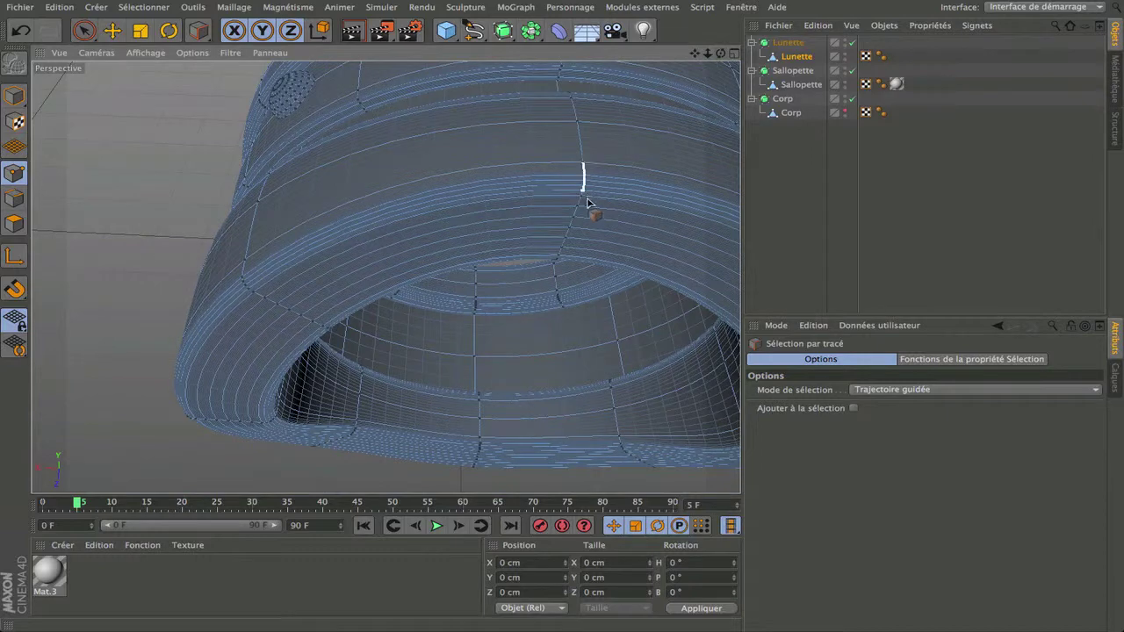
pyautogui.moveTo(563, 262); pyautogui.dragTo(563, 261)
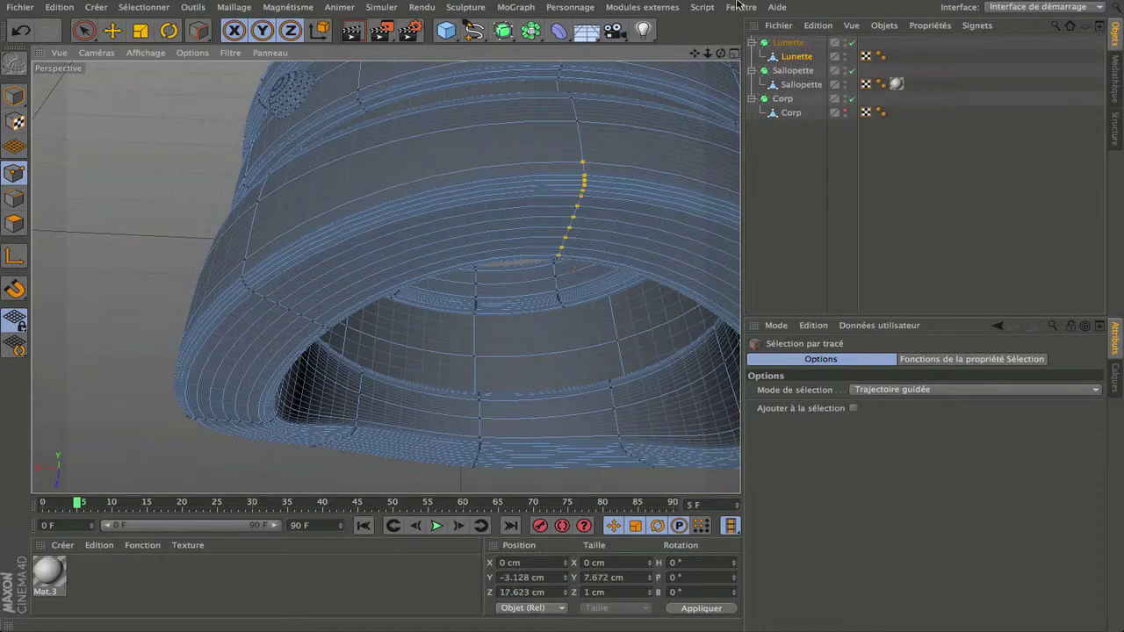
pyautogui.moveTo(721, 54)
pyautogui.mouseDown()
pyautogui.moveTo(719, 39)
pyautogui.moveTo(715, 62)
pyautogui.mouseUp()
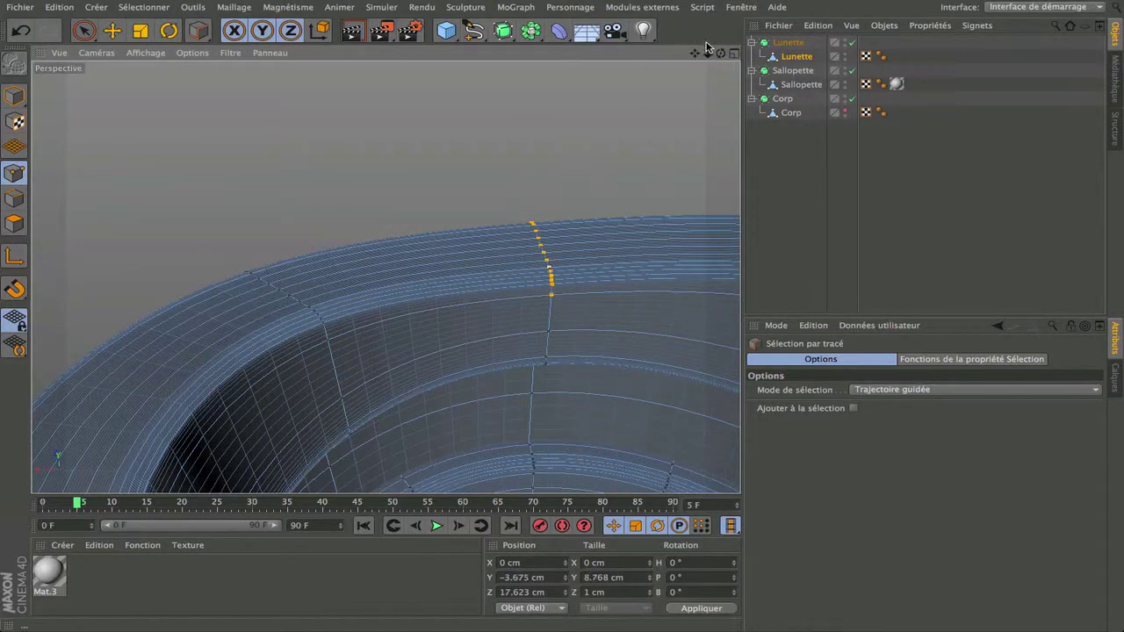
# Show the Corp mesh, move the selected top rim points toward the body to Z about 20.3 cm, and deselect them.
pyautogui.moveTo(721, 53); pyautogui.dragTo(803, 70)
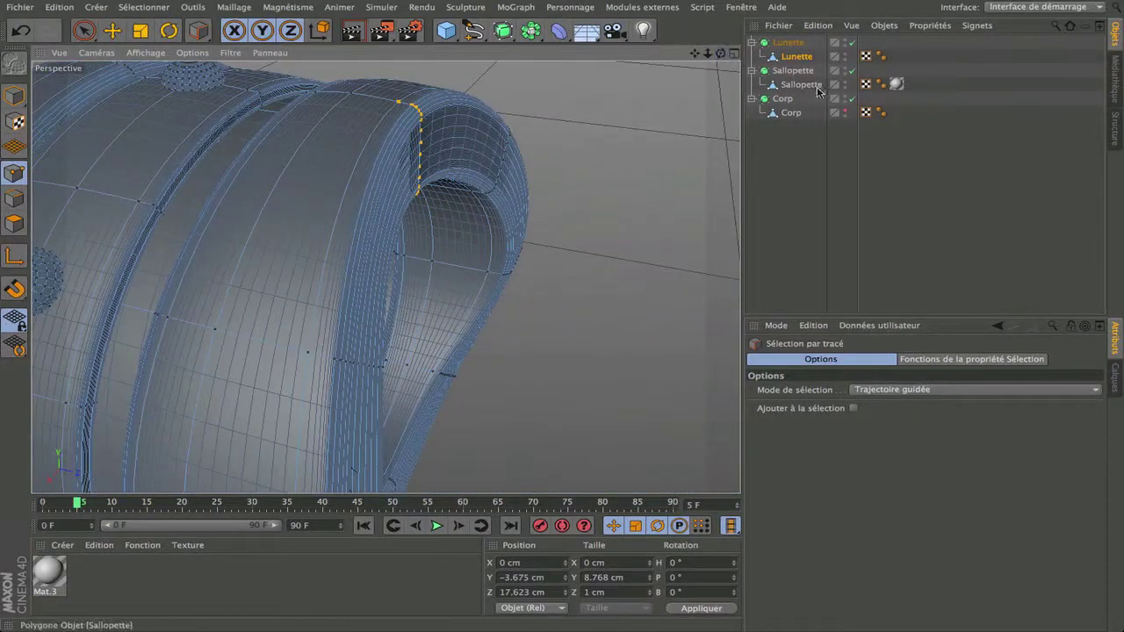
pyautogui.click(844, 110)
pyautogui.scroll(-5, 610, 185)
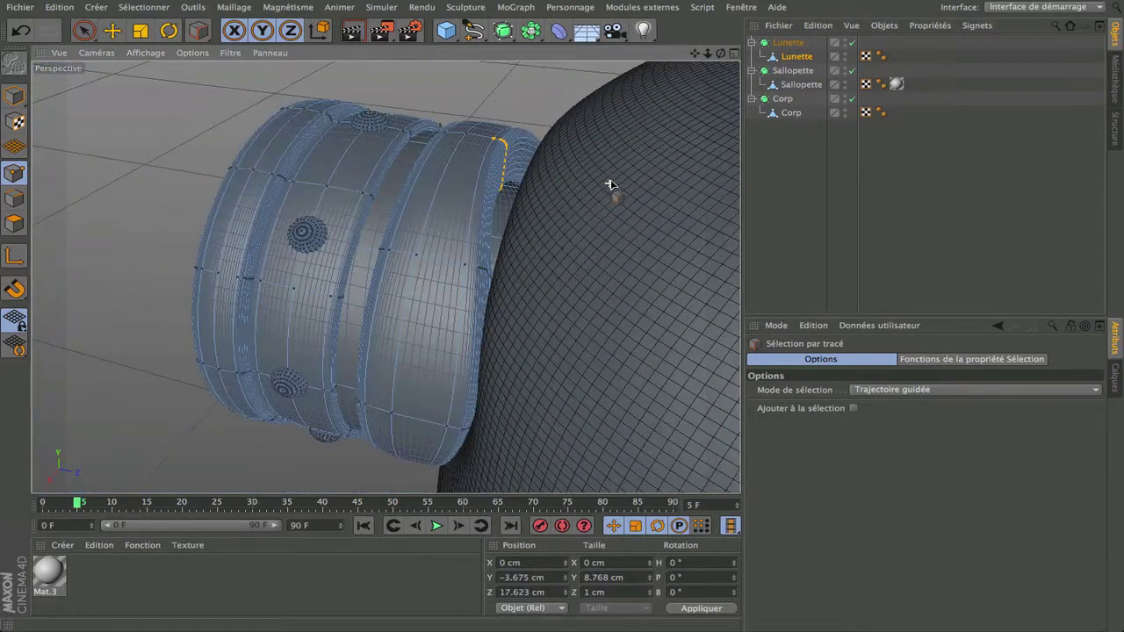
pyautogui.moveTo(721, 55); pyautogui.dragTo(697, 38)
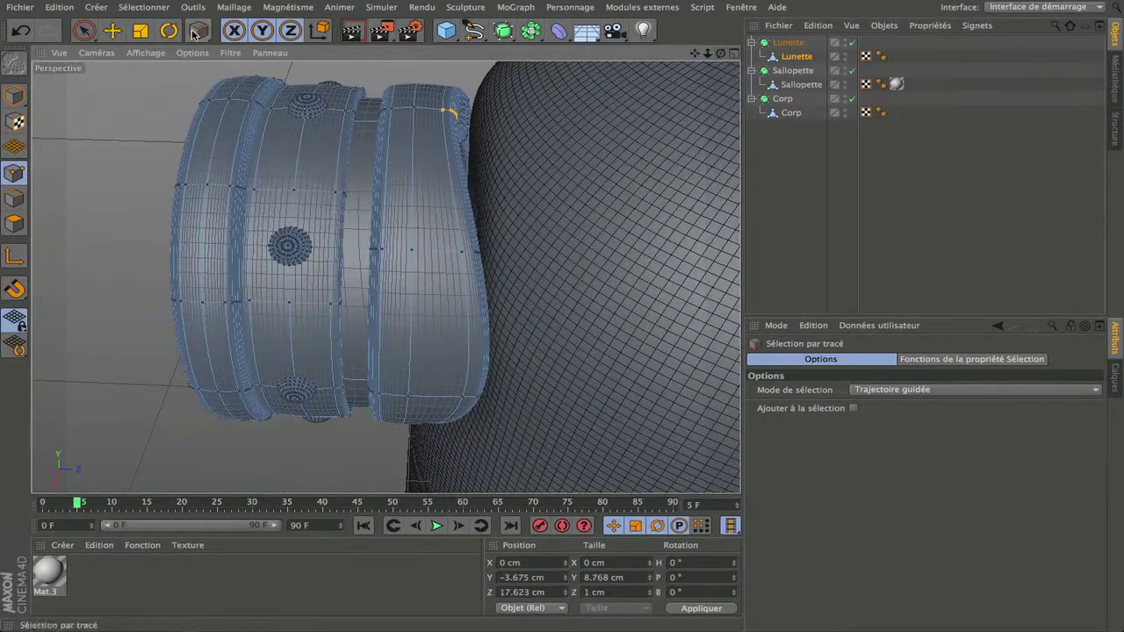
pyautogui.click(113, 31)
pyautogui.moveTo(539, 143); pyautogui.dragTo(572, 143)
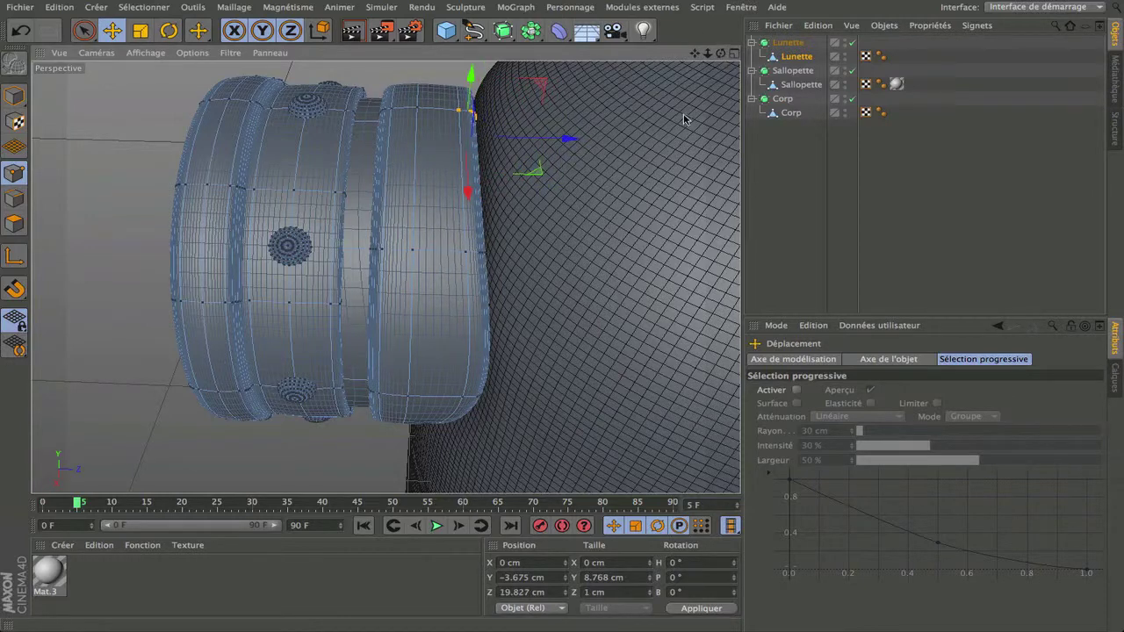
pyautogui.moveTo(720, 54); pyautogui.dragTo(682, 116)
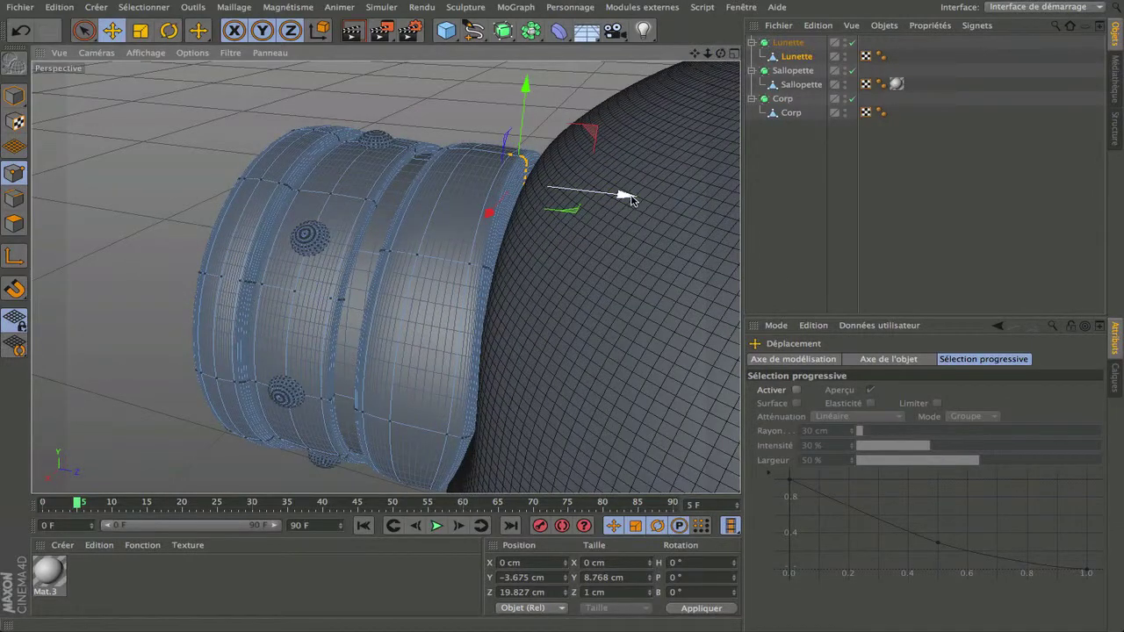
pyautogui.moveTo(630, 199); pyautogui.dragTo(634, 201)
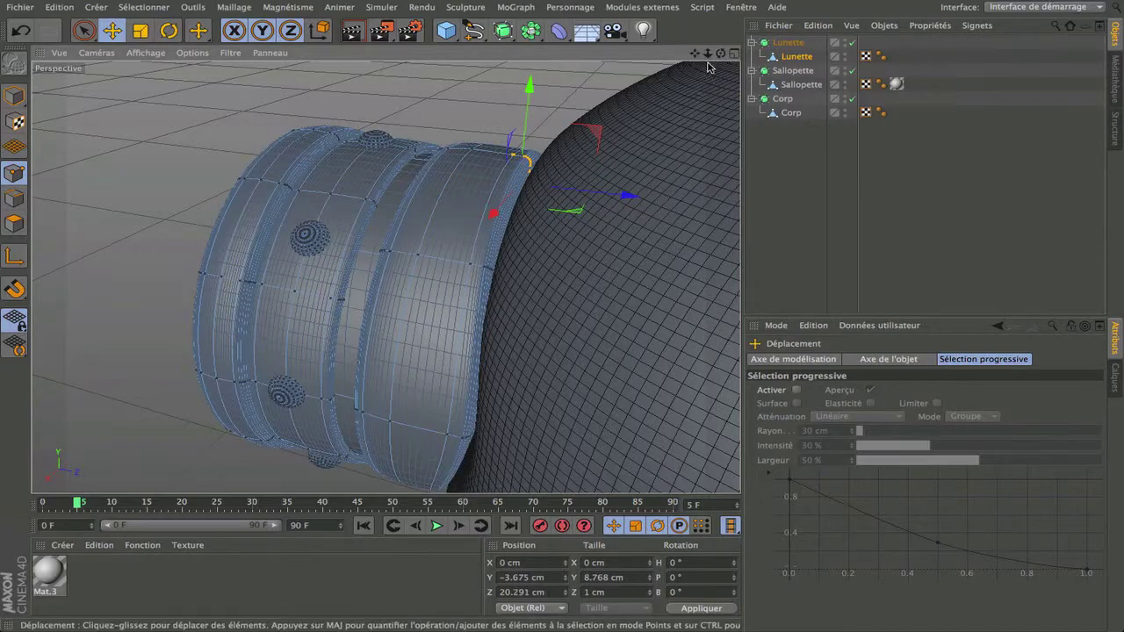
pyautogui.moveTo(720, 55)
pyautogui.mouseDown()
pyautogui.moveTo(735, 57)
pyautogui.moveTo(734, 26)
pyautogui.moveTo(722, 58)
pyautogui.mouseUp()
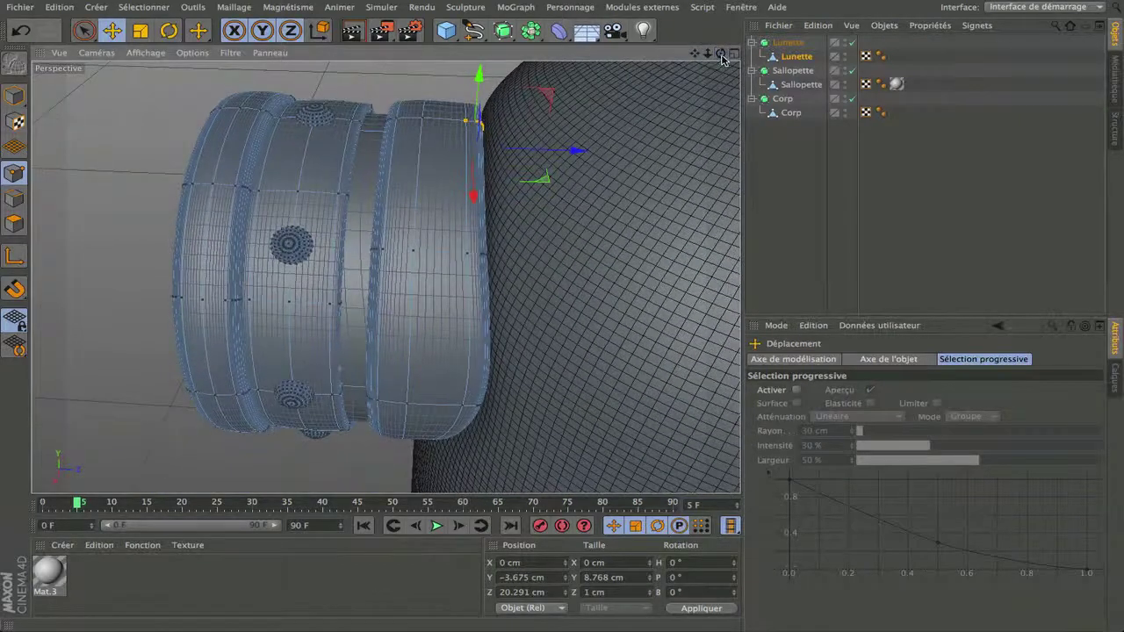
pyautogui.scroll(-6, 580, 165)
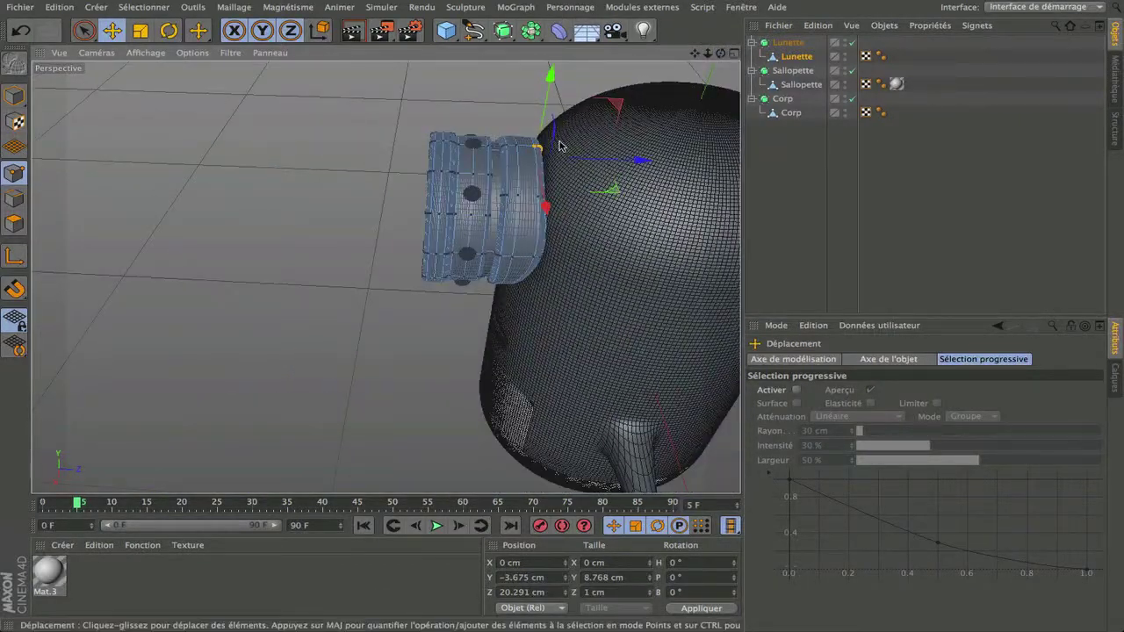
pyautogui.scroll(5, 550, 161)
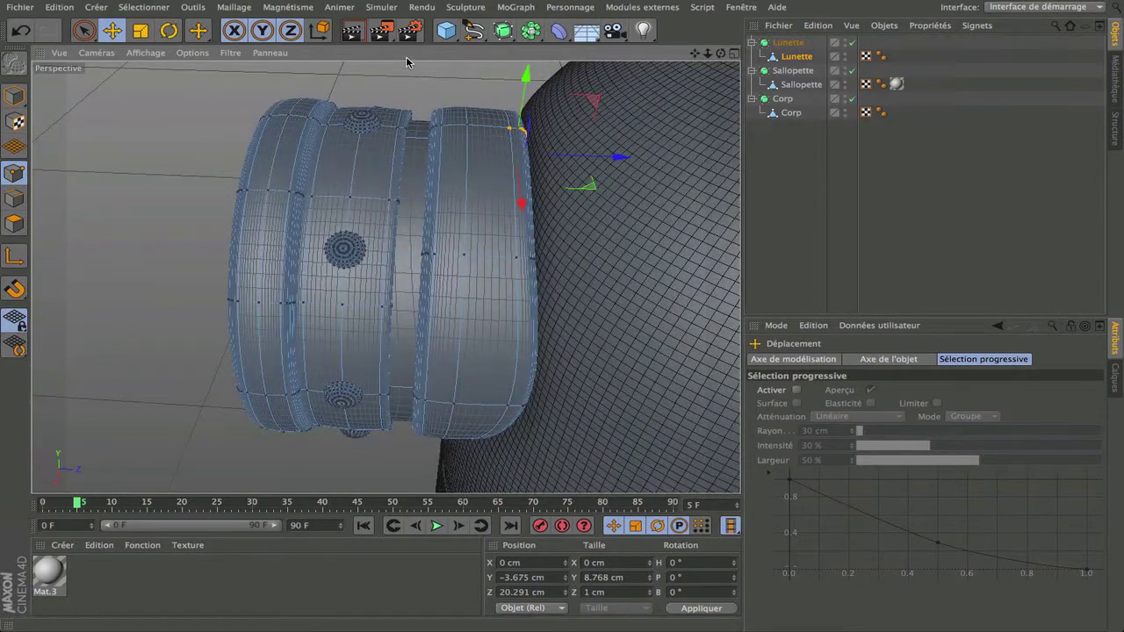
pyautogui.click(433, 100)
# Render the active view from the side to check how the goggle meets the body.
pyautogui.scroll(-5, 432, 97)
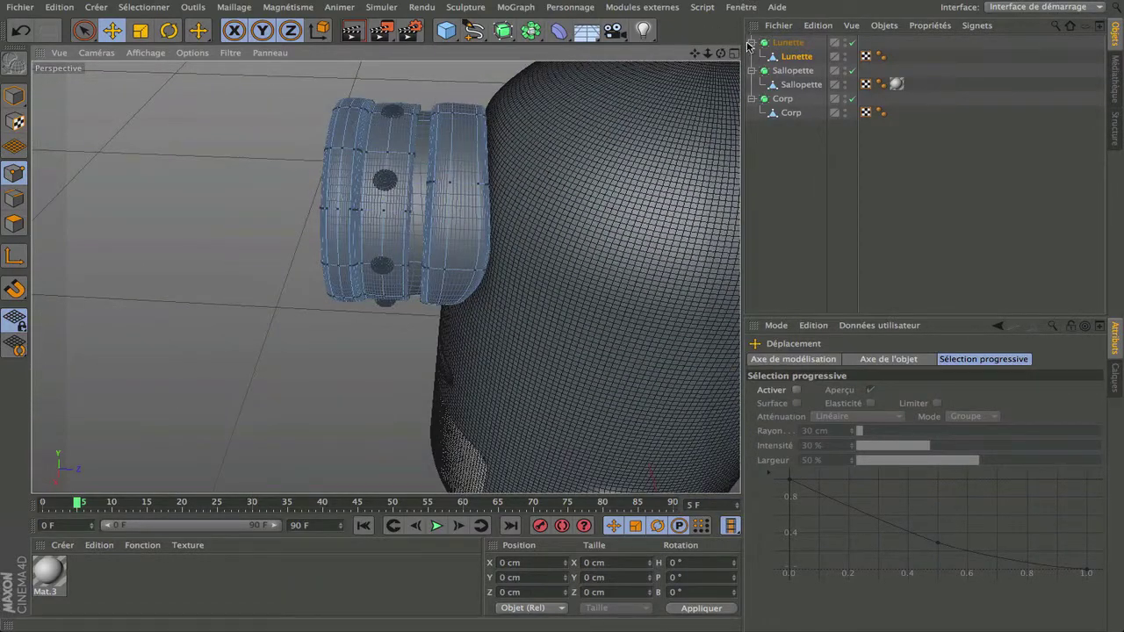
pyautogui.moveTo(721, 56)
pyautogui.mouseDown()
pyautogui.moveTo(741, 35)
pyautogui.moveTo(713, 30)
pyautogui.moveTo(721, 55)
pyautogui.mouseUp()
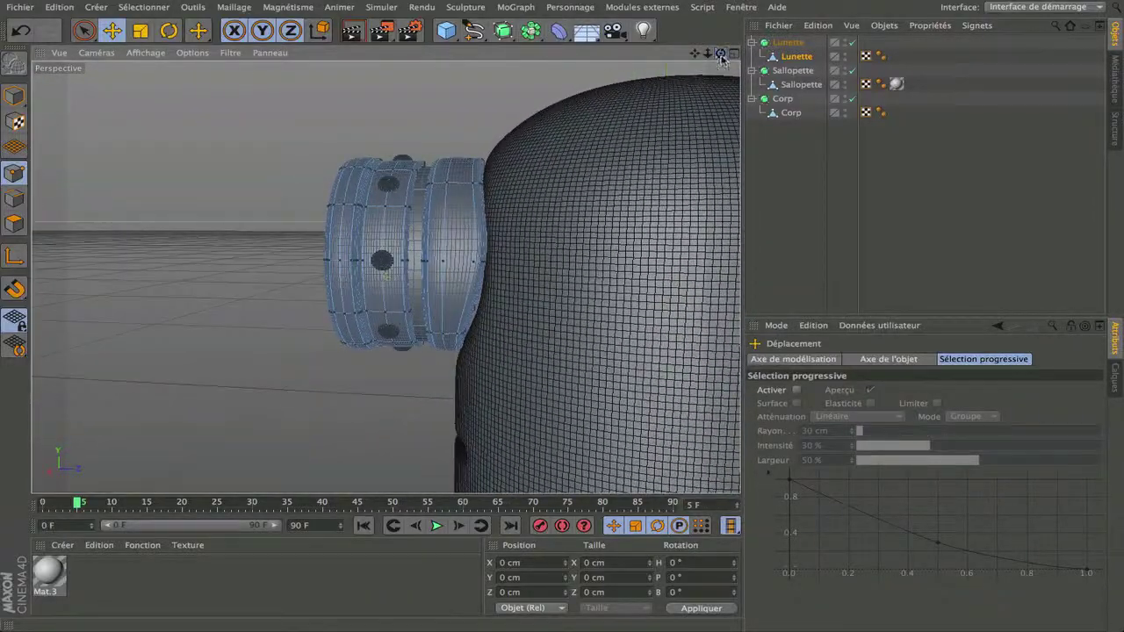
pyautogui.click(350, 33)
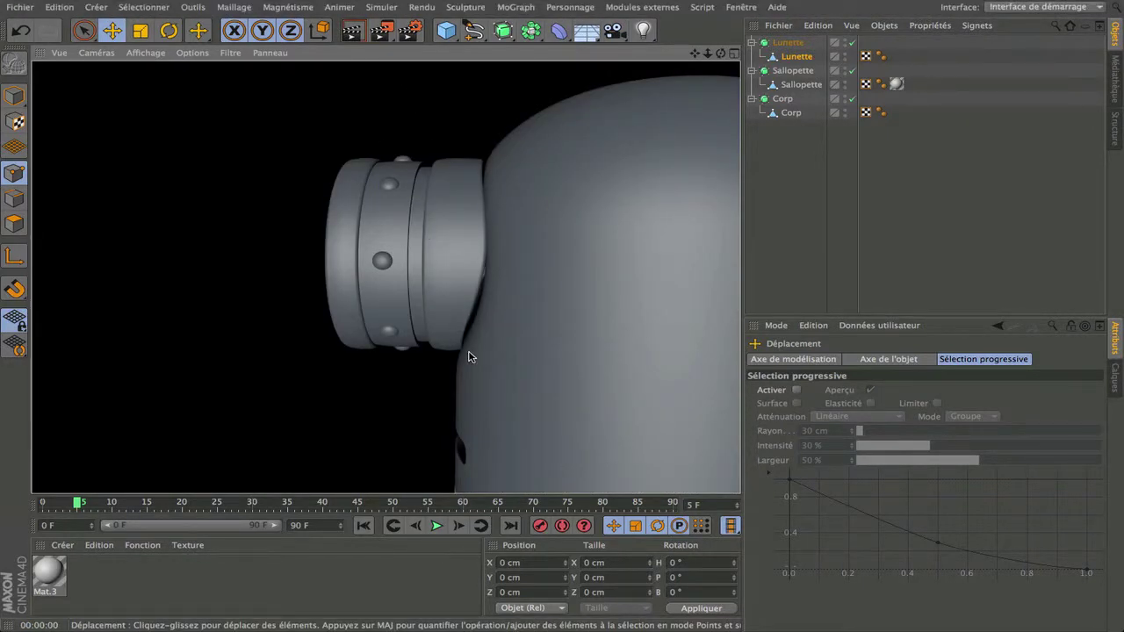
# Hide the Corp mesh and path-select the row of points across the rear rim's thickness on one lower side of the goggle.
pyautogui.scroll(8, 470, 355)
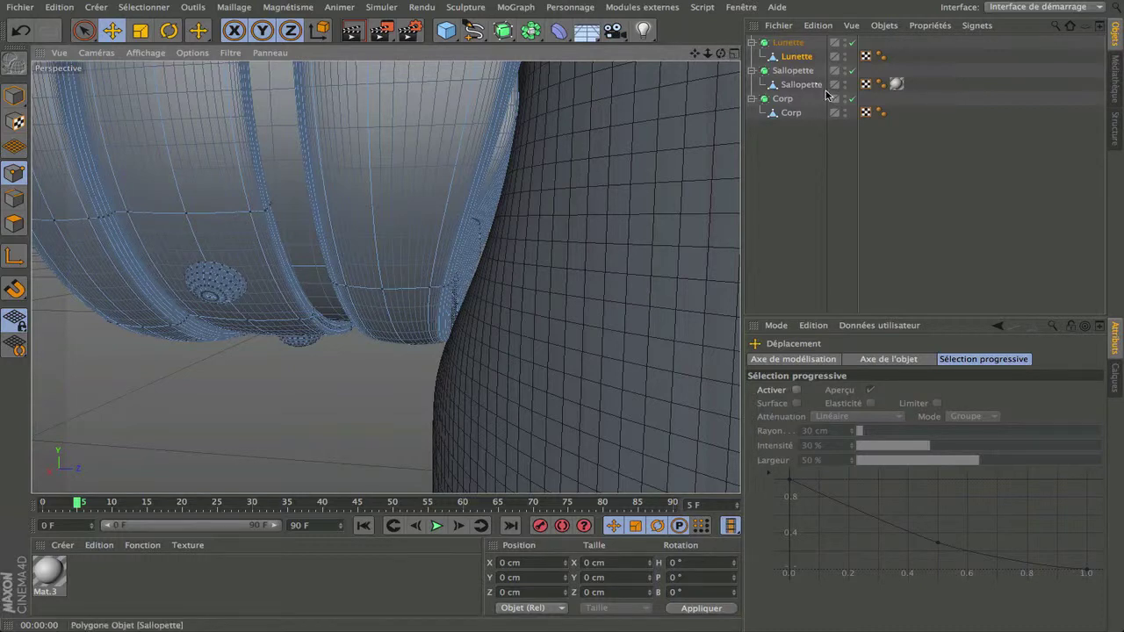
pyautogui.click(845, 111)
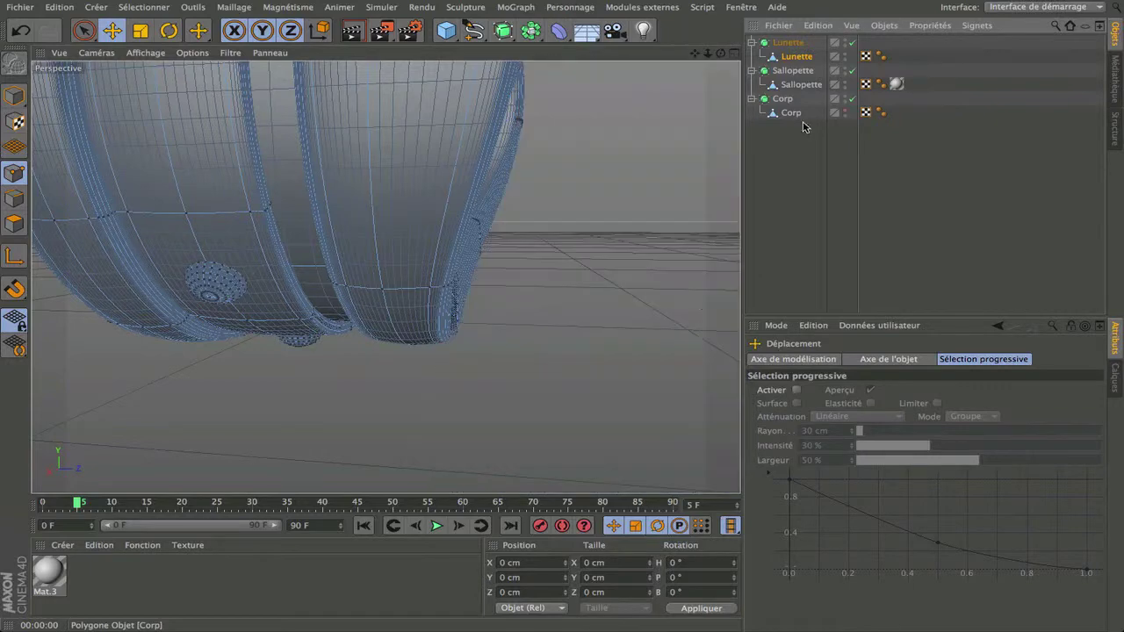
pyautogui.keyDown('alt'); pyautogui.moveTo(645, 210); pyautogui.dragTo(609, 221); pyautogui.keyUp('alt')
pyautogui.moveTo(719, 54); pyautogui.dragTo(660, 56)
pyautogui.click(143, 7)
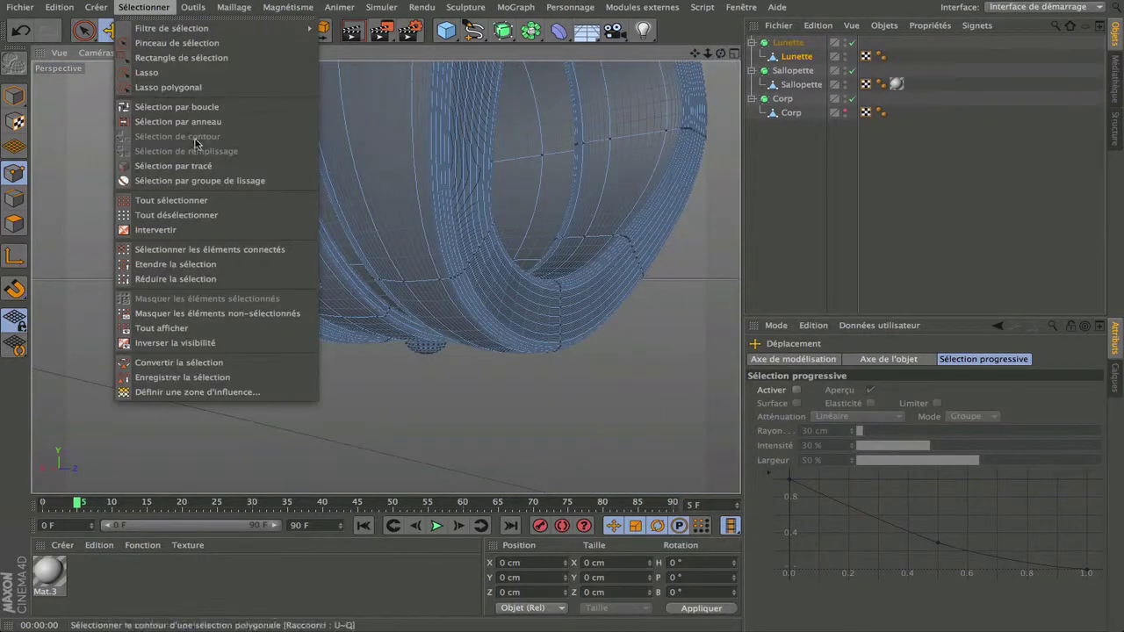
pyautogui.click(197, 165)
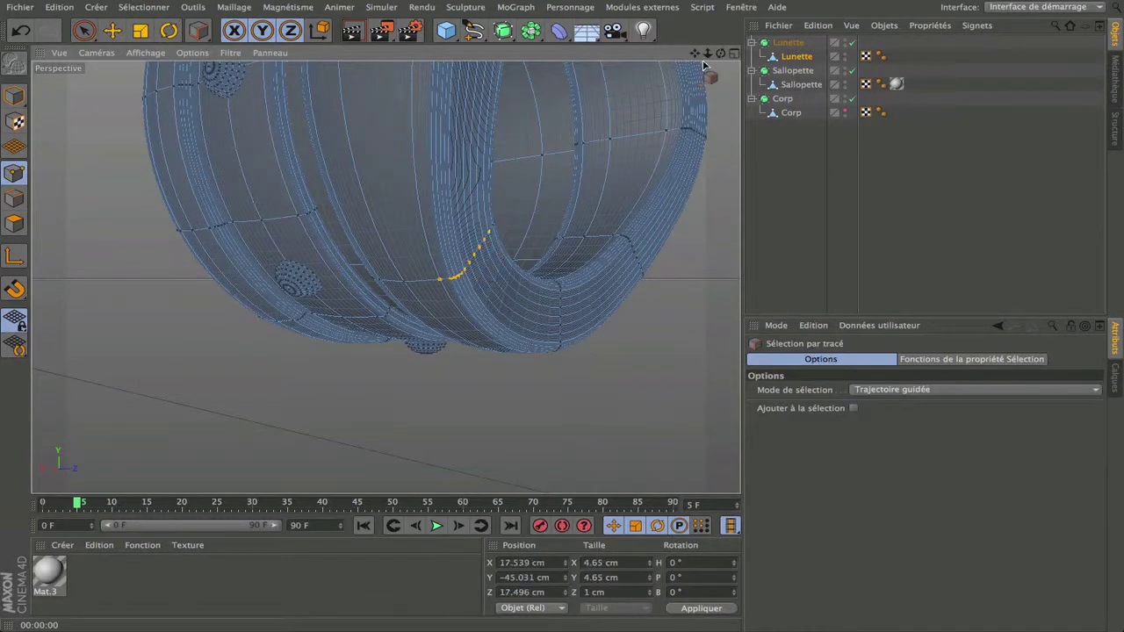
pyautogui.moveTo(720, 54)
pyautogui.mouseDown()
pyautogui.moveTo(667, 56)
pyautogui.moveTo(719, 57)
pyautogui.mouseUp()
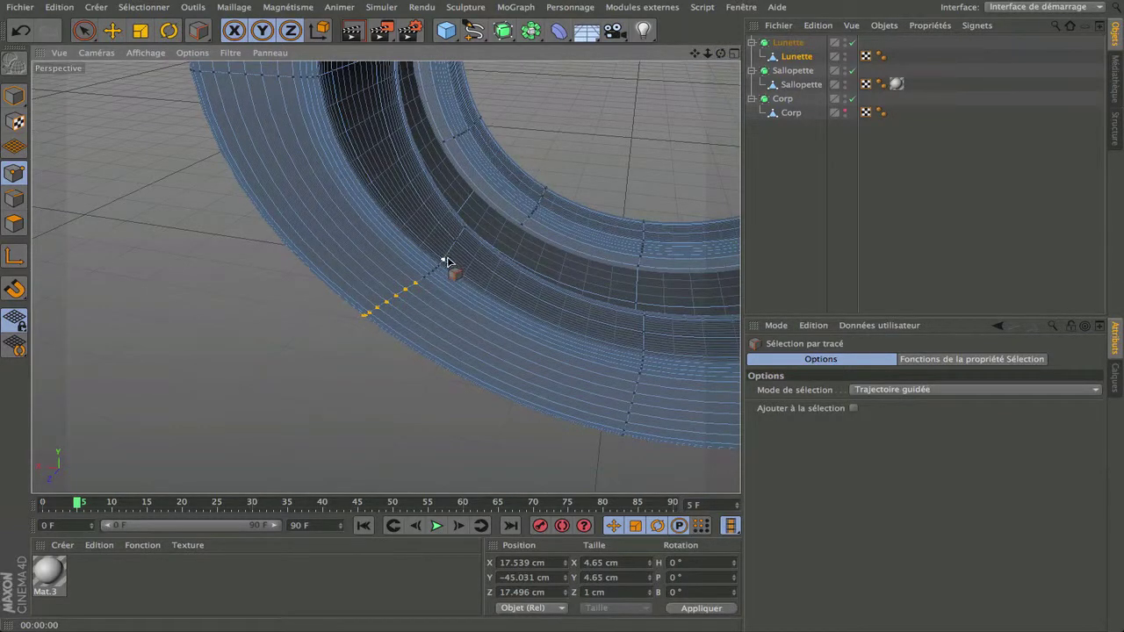
pyautogui.scroll(-5, 629, 207)
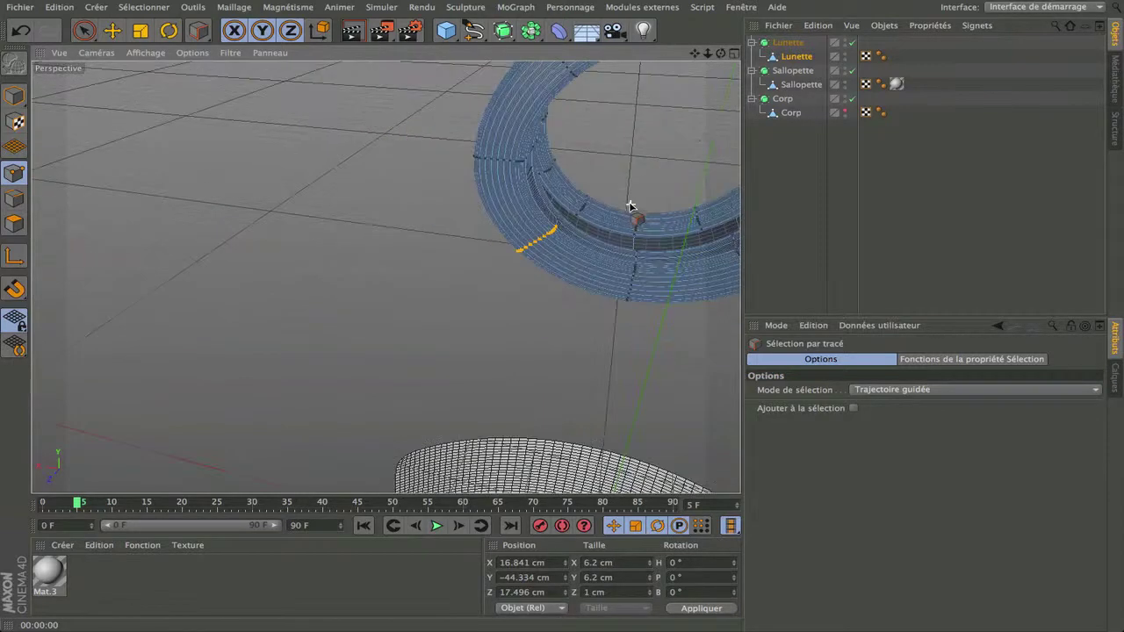
# Add the matching row of points across the rear rim on the opposite lower side to the path selection.
pyautogui.moveTo(696, 55); pyautogui.dragTo(358, 30)
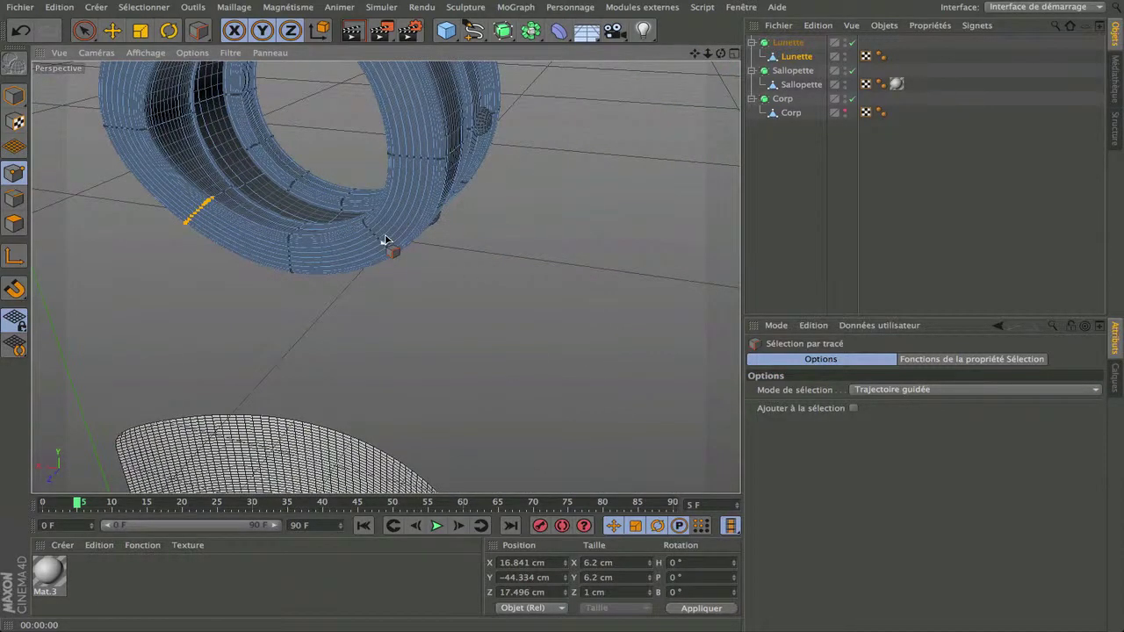
pyautogui.scroll(8, 384, 239)
pyautogui.moveTo(720, 55); pyautogui.dragTo(719, 57)
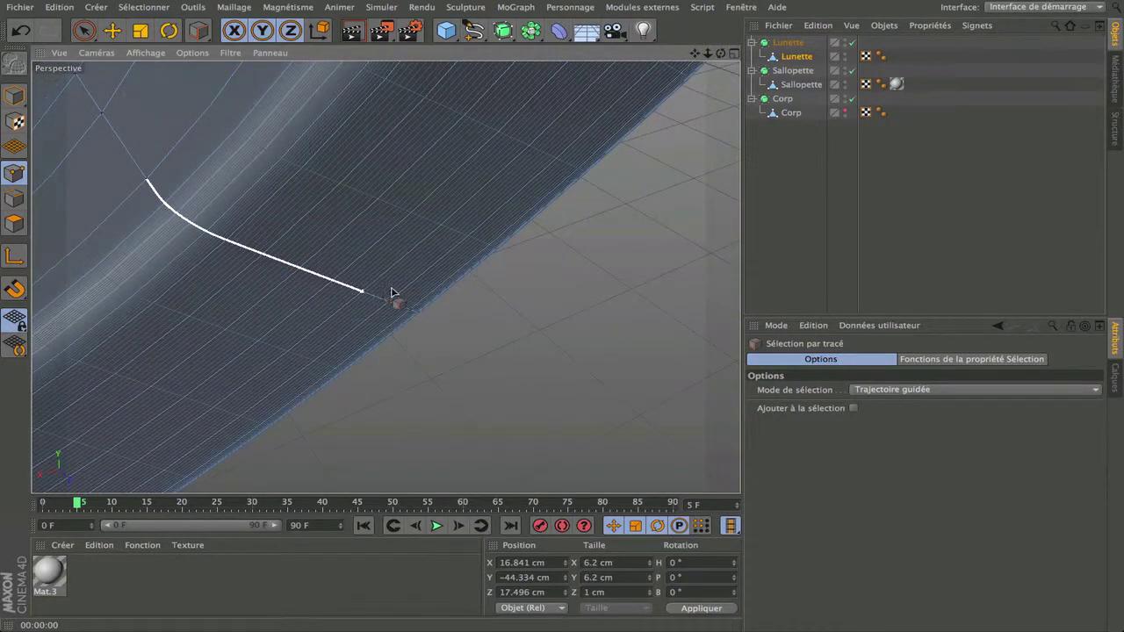
pyautogui.moveTo(391, 292); pyautogui.dragTo(417, 311)
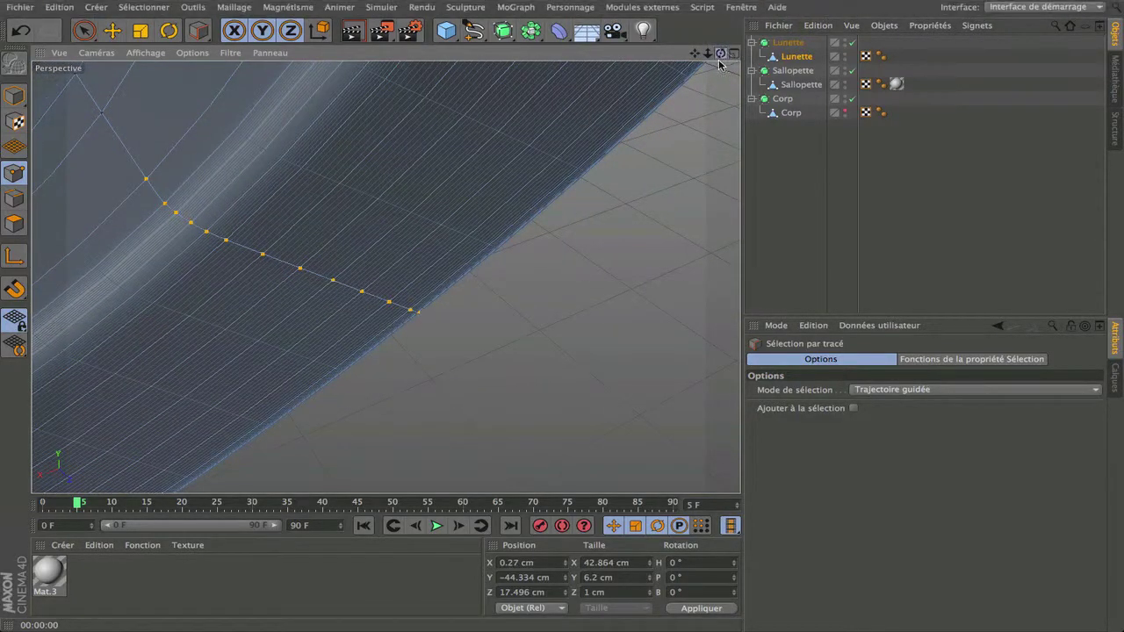
pyautogui.moveTo(719, 54); pyautogui.dragTo(720, 54)
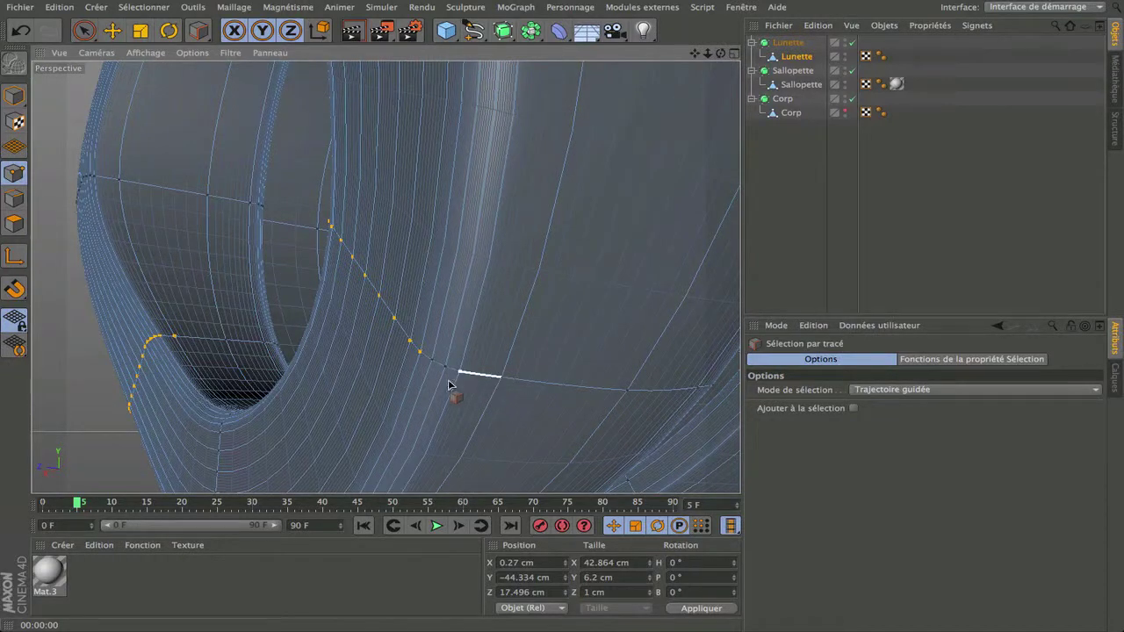
pyautogui.scroll(-5, 487, 386)
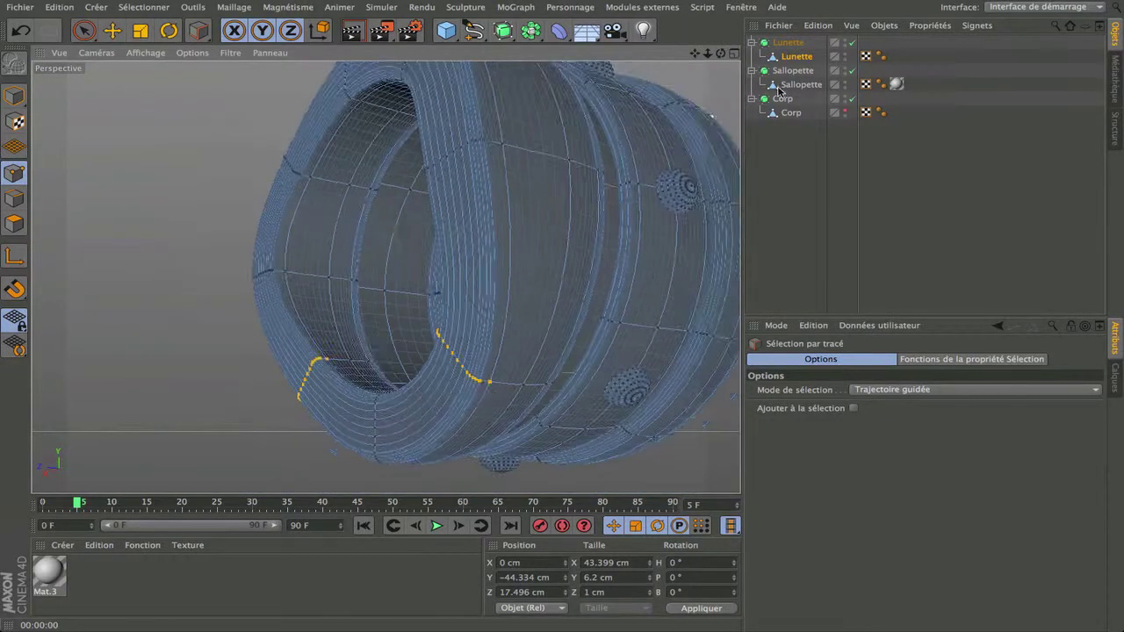
# Show the Corp mesh and move the two selected lower side rows of rim points toward the body to Z about 19.2 cm.
pyautogui.moveTo(725, 58); pyautogui.dragTo(387, 276)
pyautogui.click(845, 111)
pyautogui.click(112, 31)
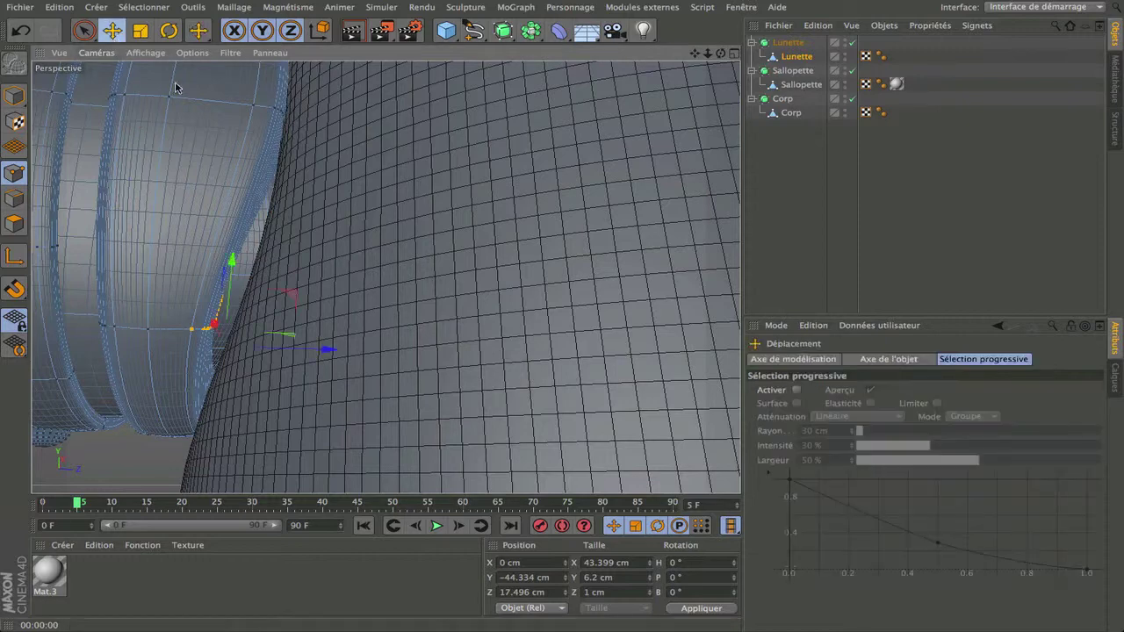
pyautogui.moveTo(326, 348); pyautogui.dragTo(352, 355)
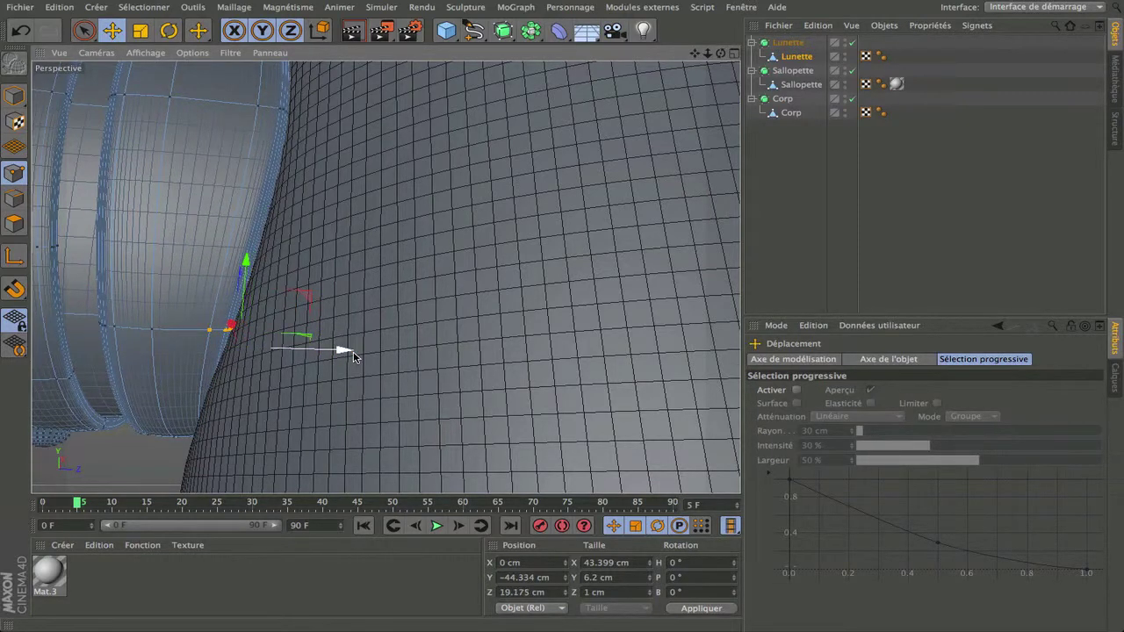
pyautogui.scroll(-5, 451, 289)
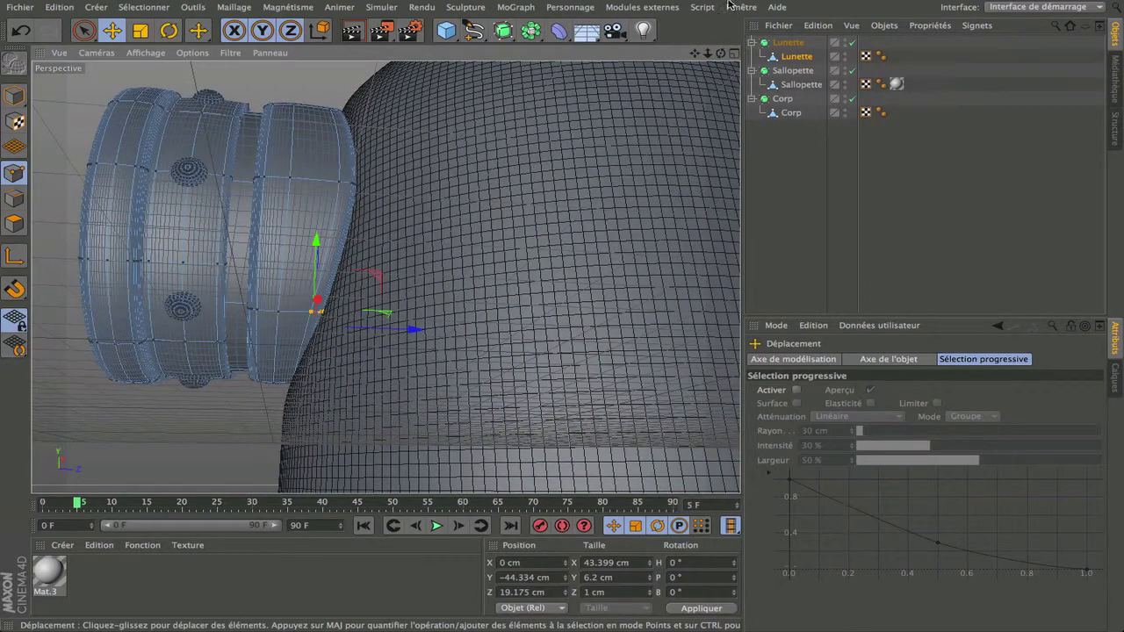
# Render the active view from the side to check the reshaped lower rim against the body.
pyautogui.moveTo(720, 53); pyautogui.dragTo(739, 240)
pyautogui.moveTo(722, 55)
pyautogui.mouseDown()
pyautogui.moveTo(719, 24)
pyautogui.moveTo(720, 60)
pyautogui.mouseUp()
pyautogui.scroll(-4, 505, 201)
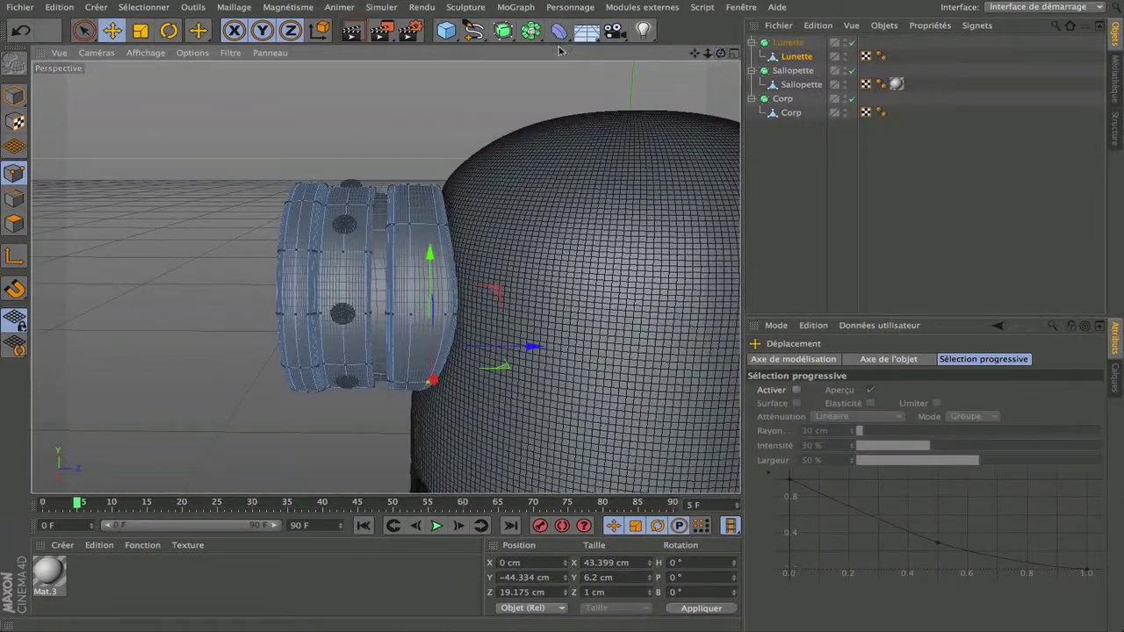
pyautogui.click(352, 32)
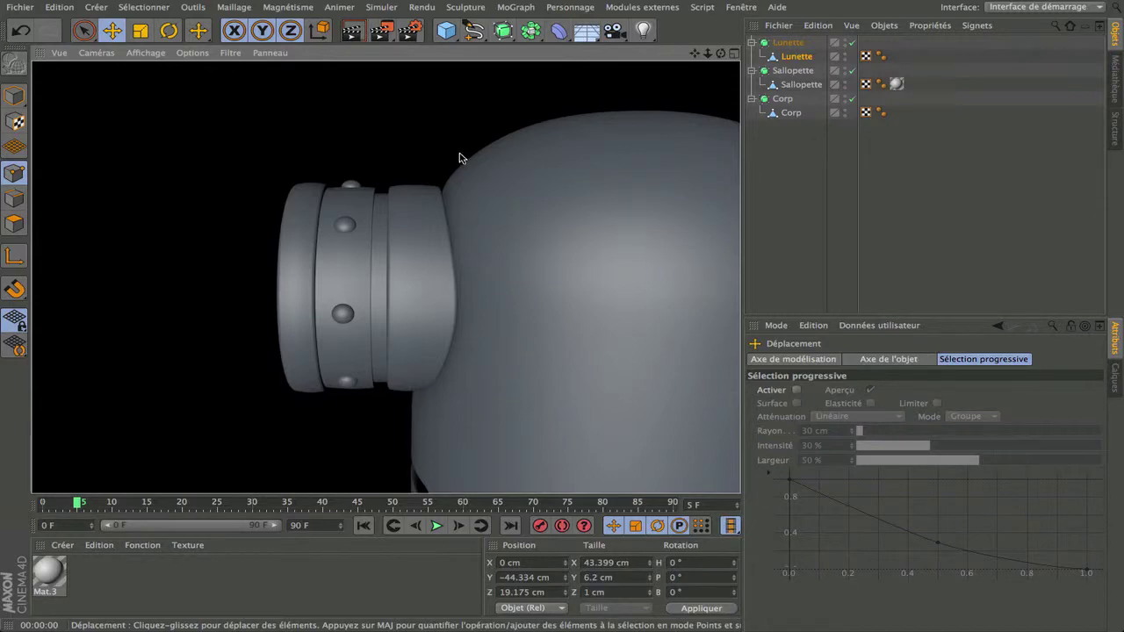
pyautogui.scroll(-3, 466, 269)
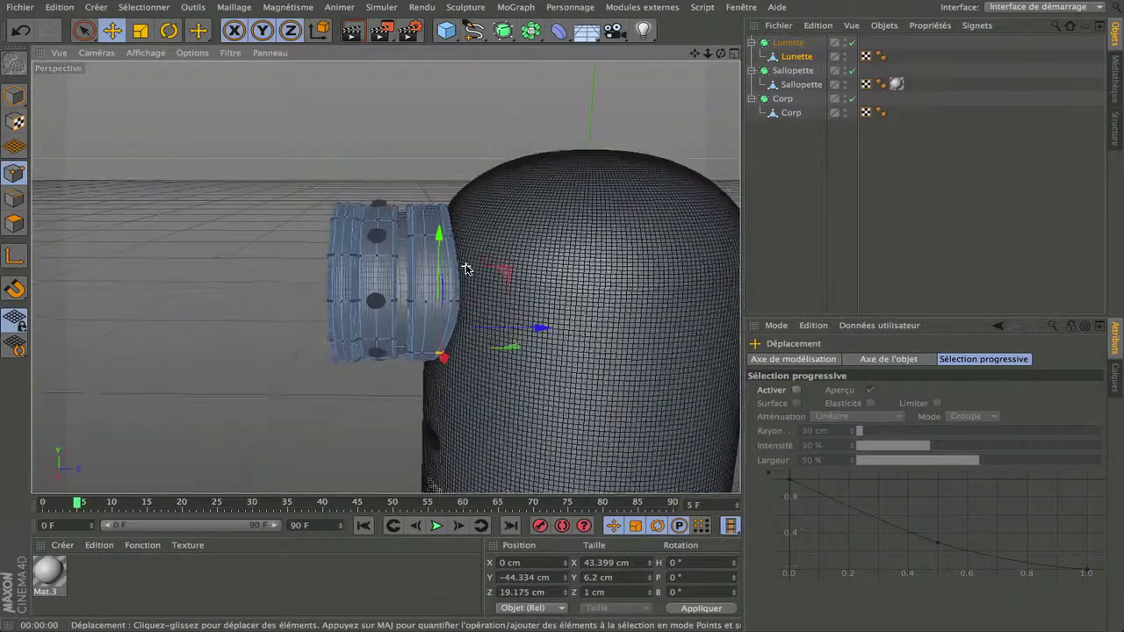
pyautogui.scroll(2, 466, 270)
pyautogui.click(357, 33)
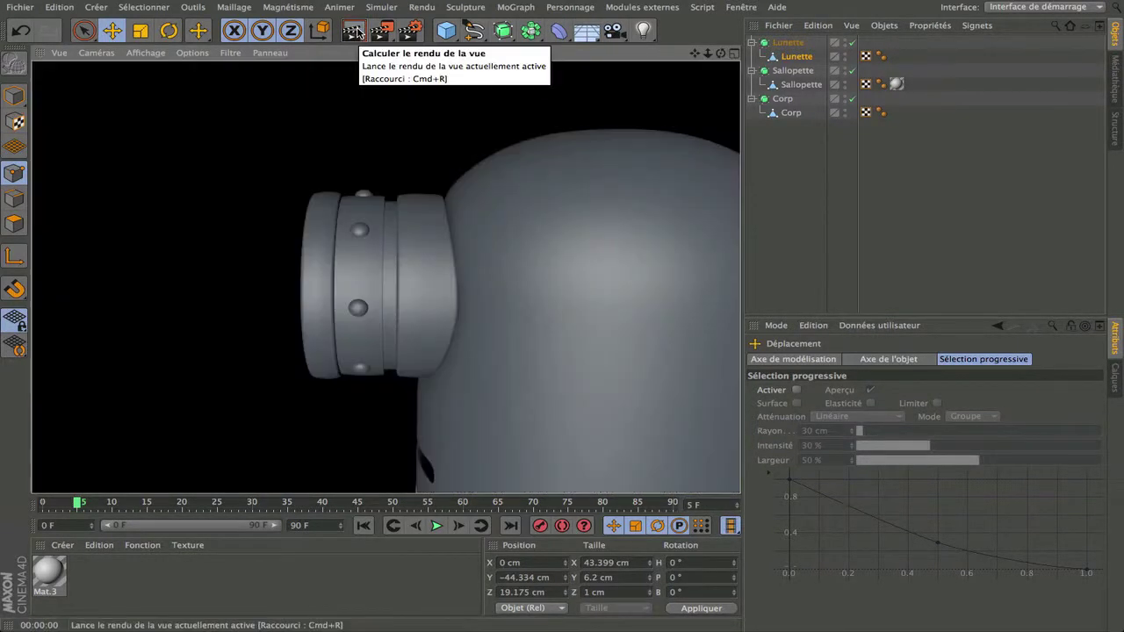
pyautogui.click(512, 291)
# Examine up close and from several angles how the goggle's lower rear rim meets the Corp mesh.
pyautogui.moveTo(722, 54); pyautogui.dragTo(425, 323)
pyautogui.scroll(10, 395, 416)
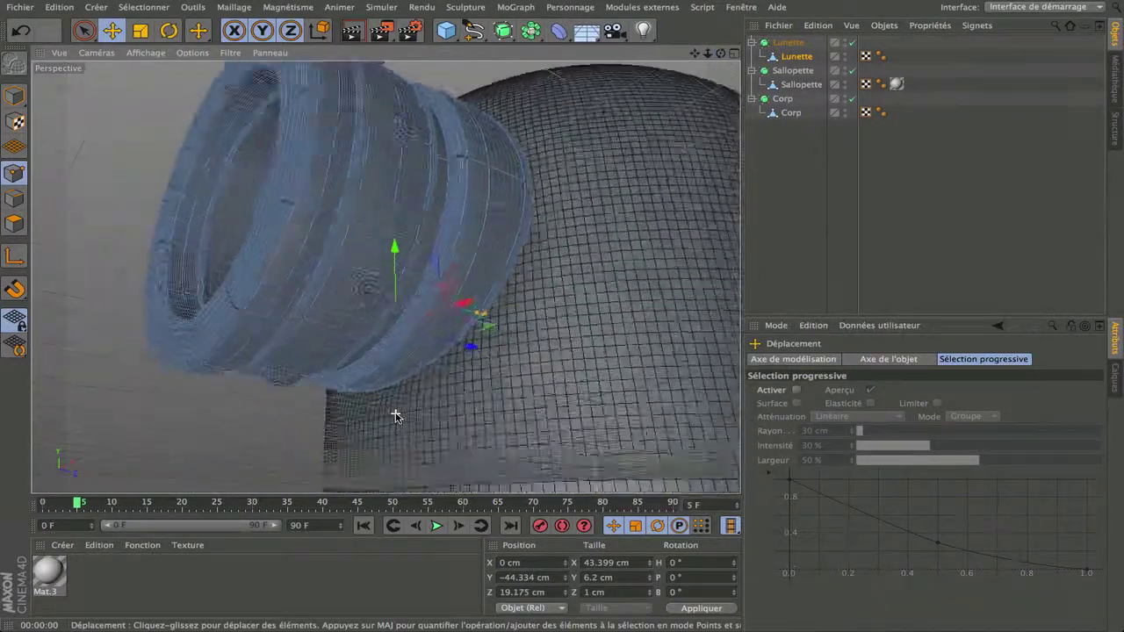
pyautogui.moveTo(721, 54); pyautogui.dragTo(385, 276)
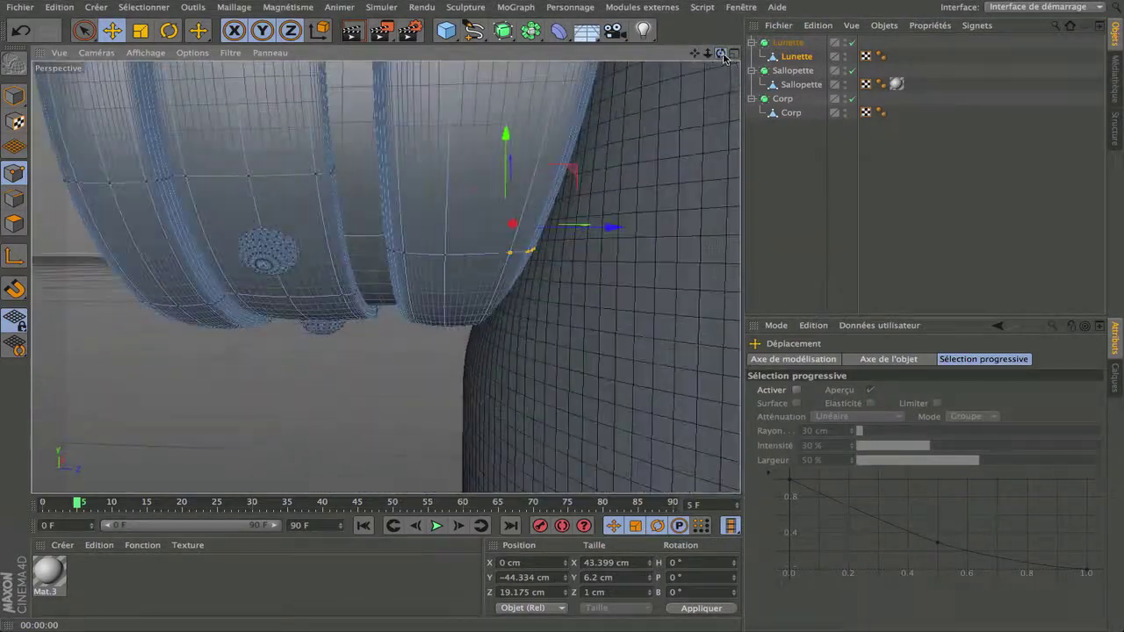
pyautogui.scroll(-6, 642, 179)
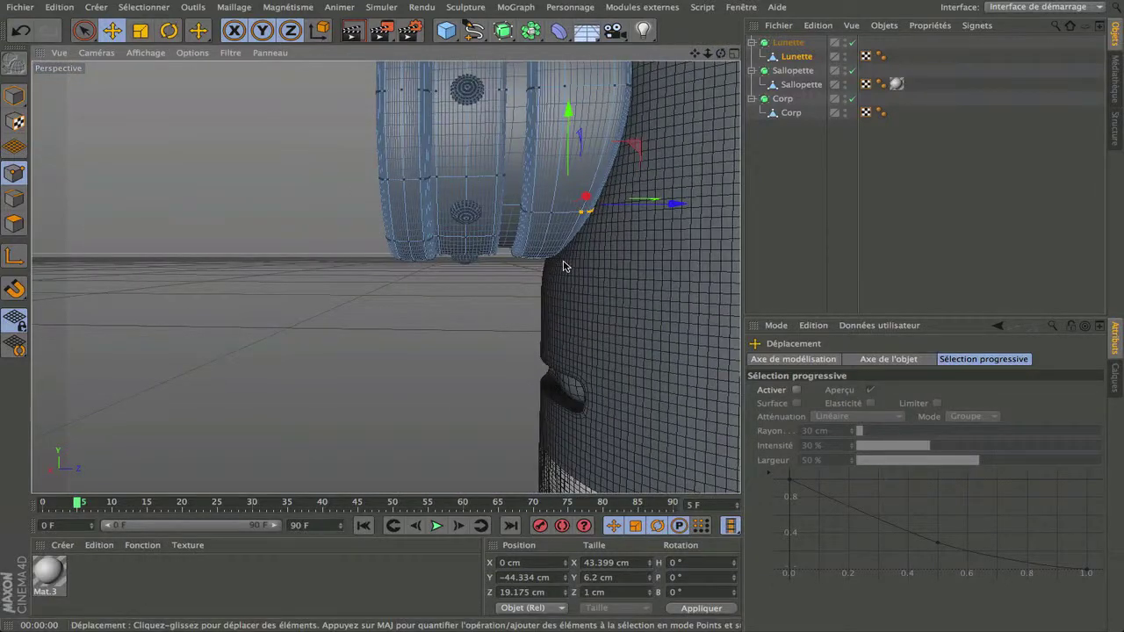
pyautogui.scroll(3, 564, 266)
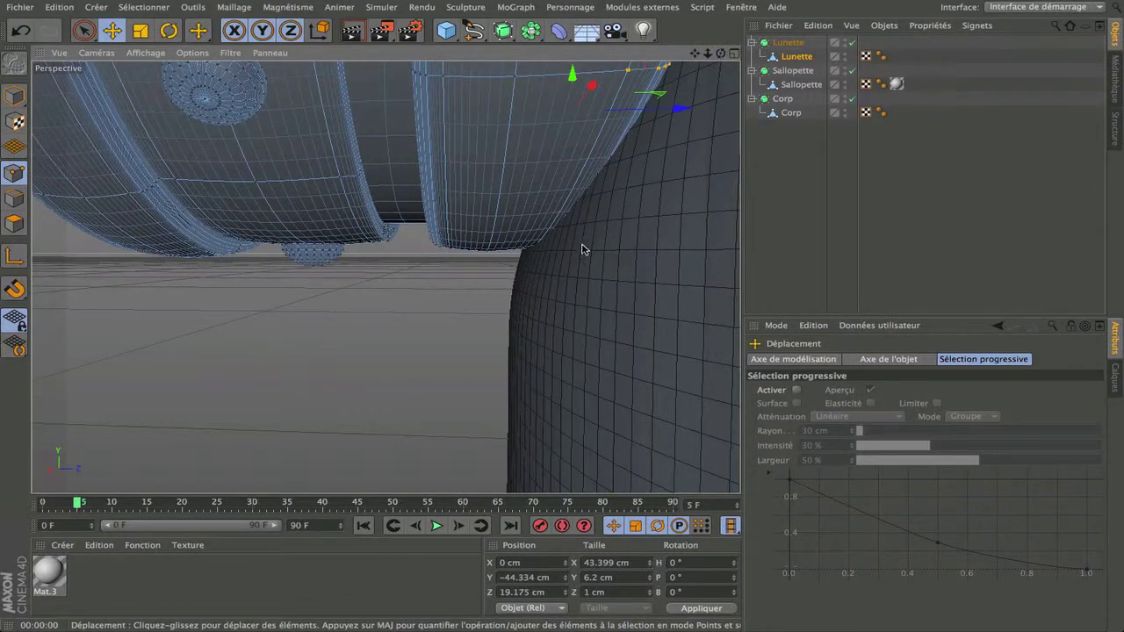
pyautogui.click(791, 113)
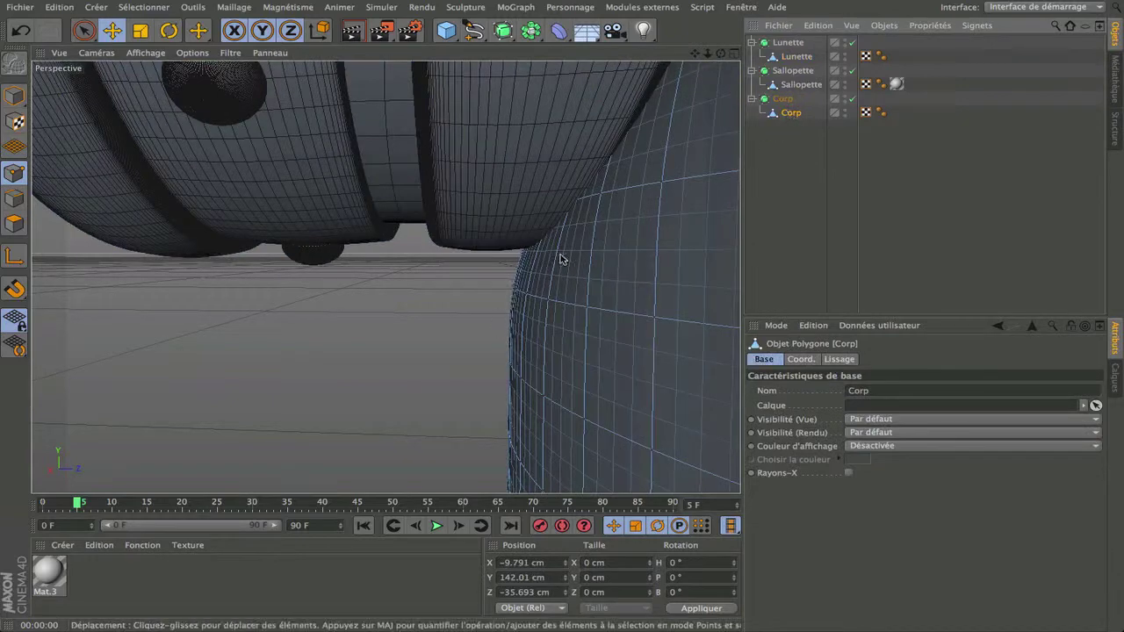
pyautogui.scroll(-2, 589, 255)
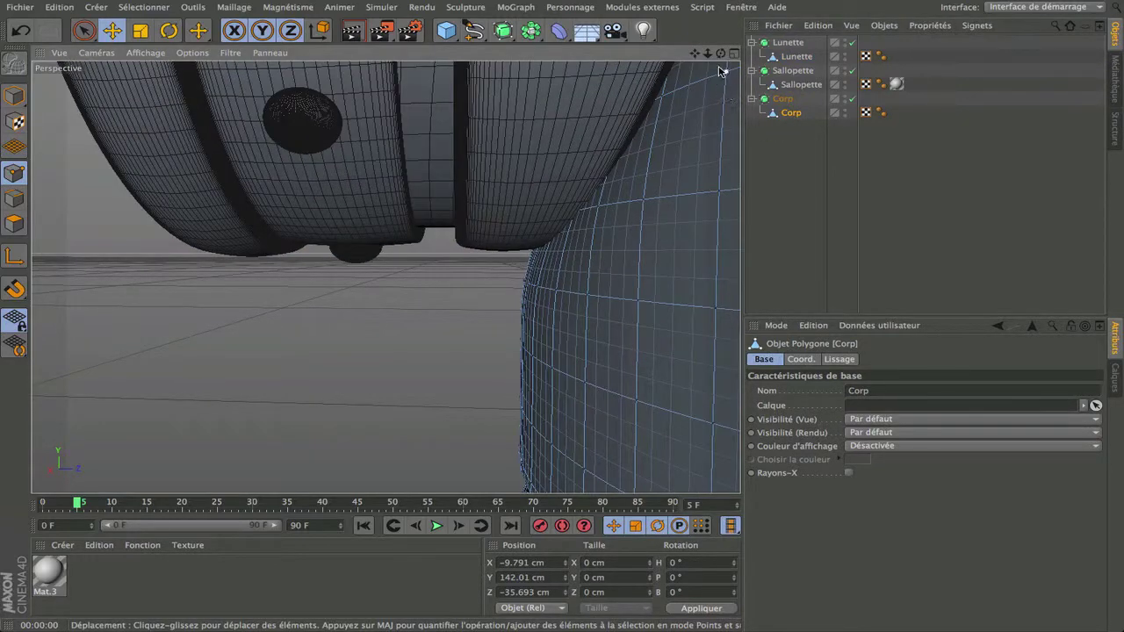
pyautogui.moveTo(721, 54); pyautogui.dragTo(385, 277)
pyautogui.scroll(-4, 633, 145)
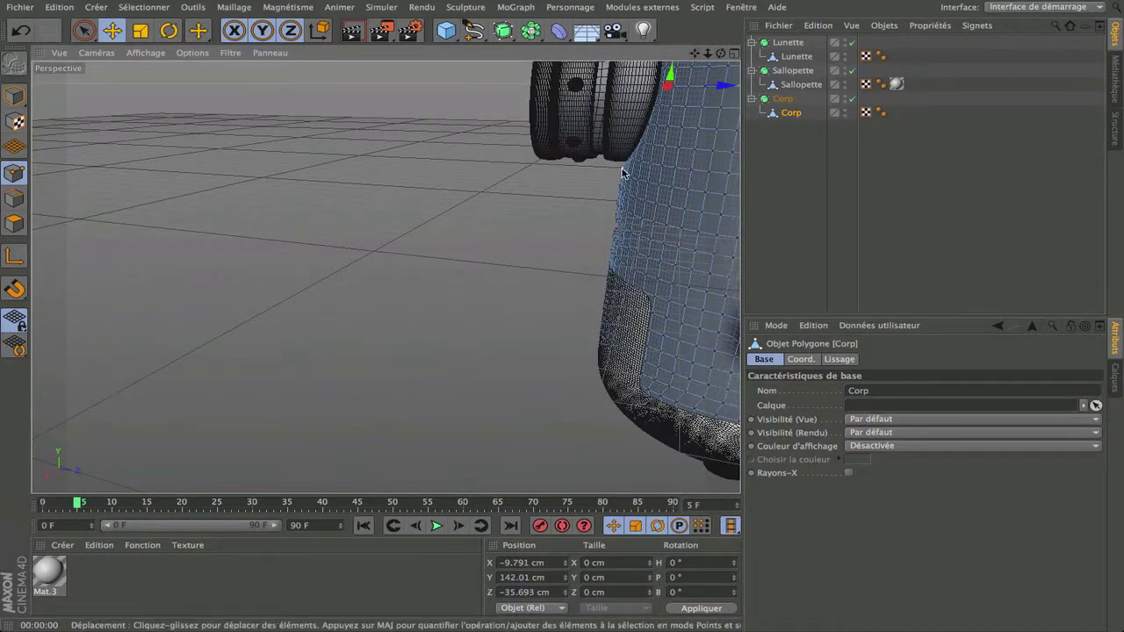
# Hide the Corp mesh and path-select the row of Lunette points across the rear rim's thickness at its bottom centre.
pyautogui.click(846, 112)
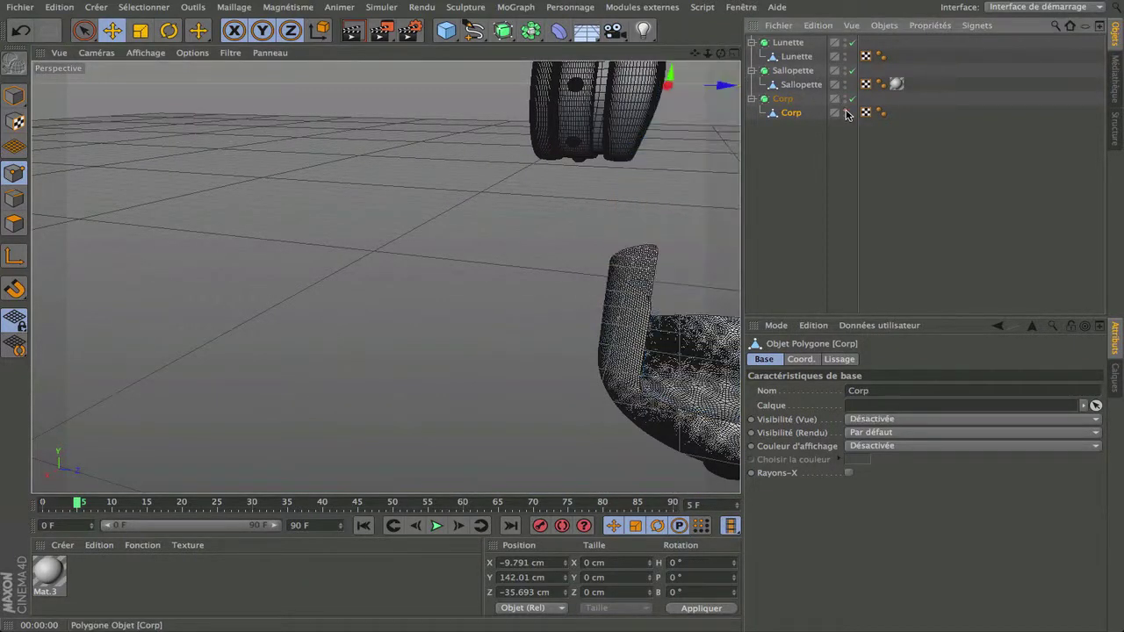
pyautogui.click(646, 160)
pyautogui.scroll(5, 632, 168)
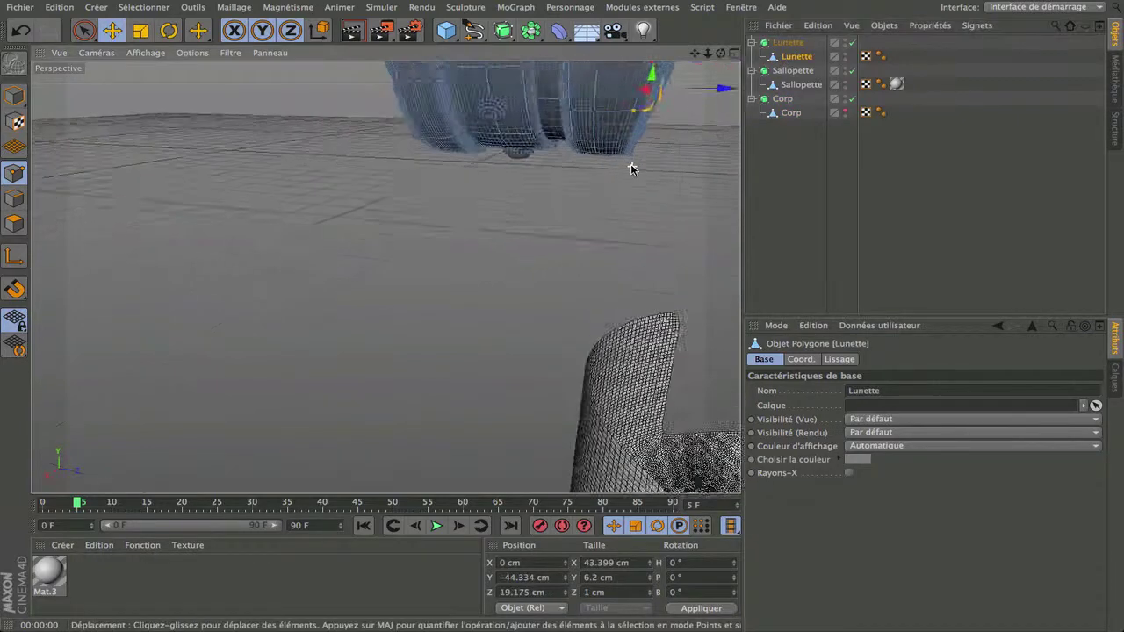
pyautogui.moveTo(720, 53); pyautogui.dragTo(330, 120)
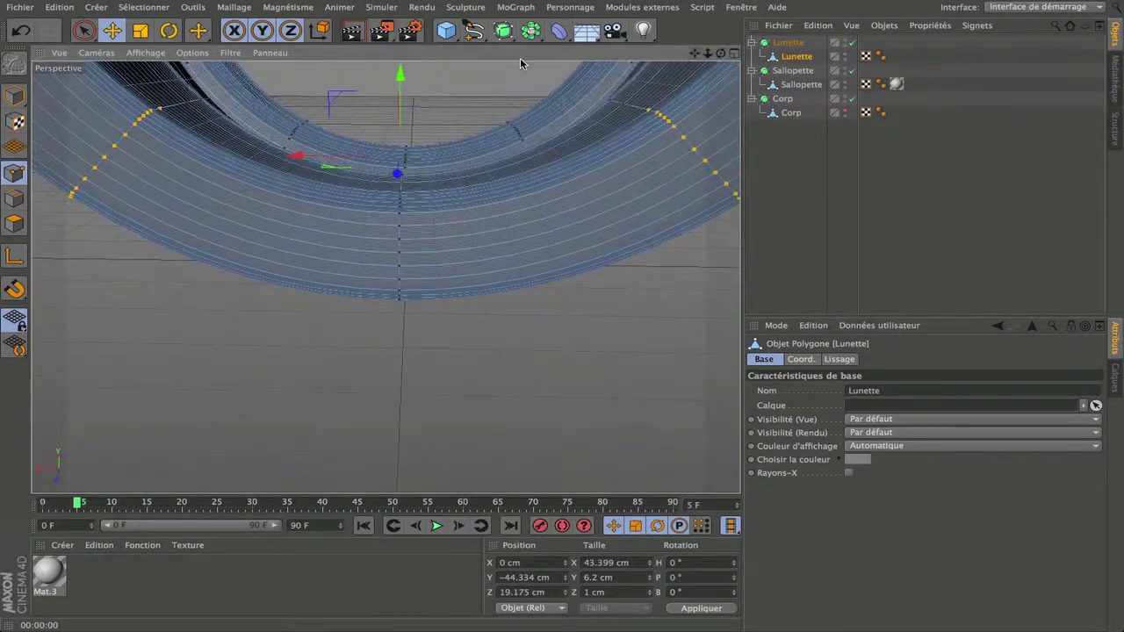
pyautogui.click(158, 9)
pyautogui.click(209, 170)
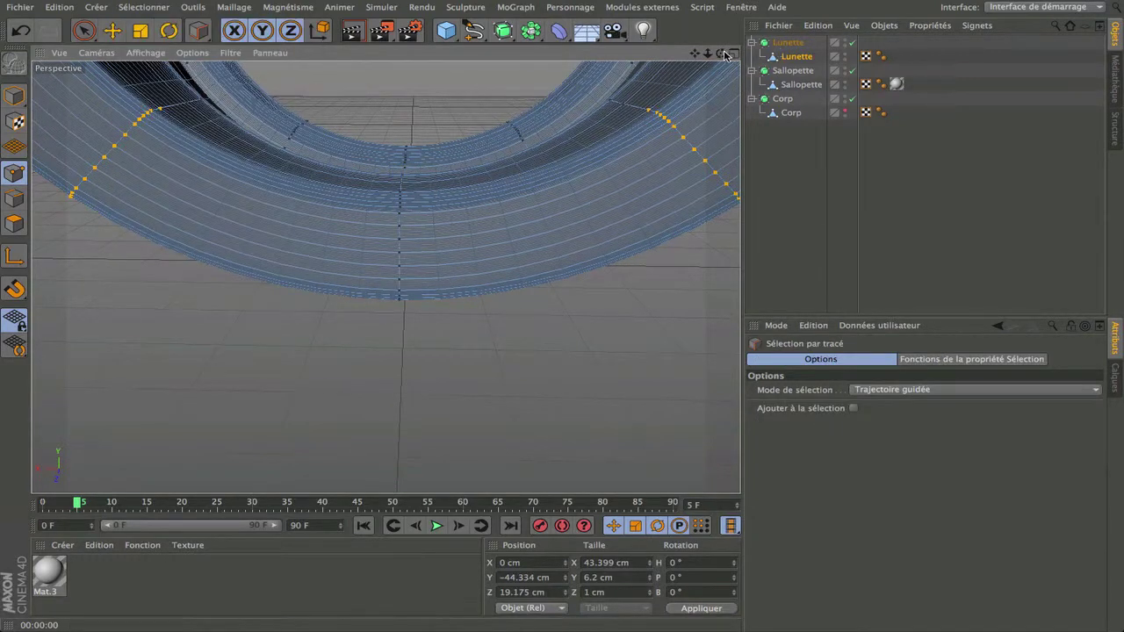
pyautogui.moveTo(722, 54); pyautogui.dragTo(718, 88)
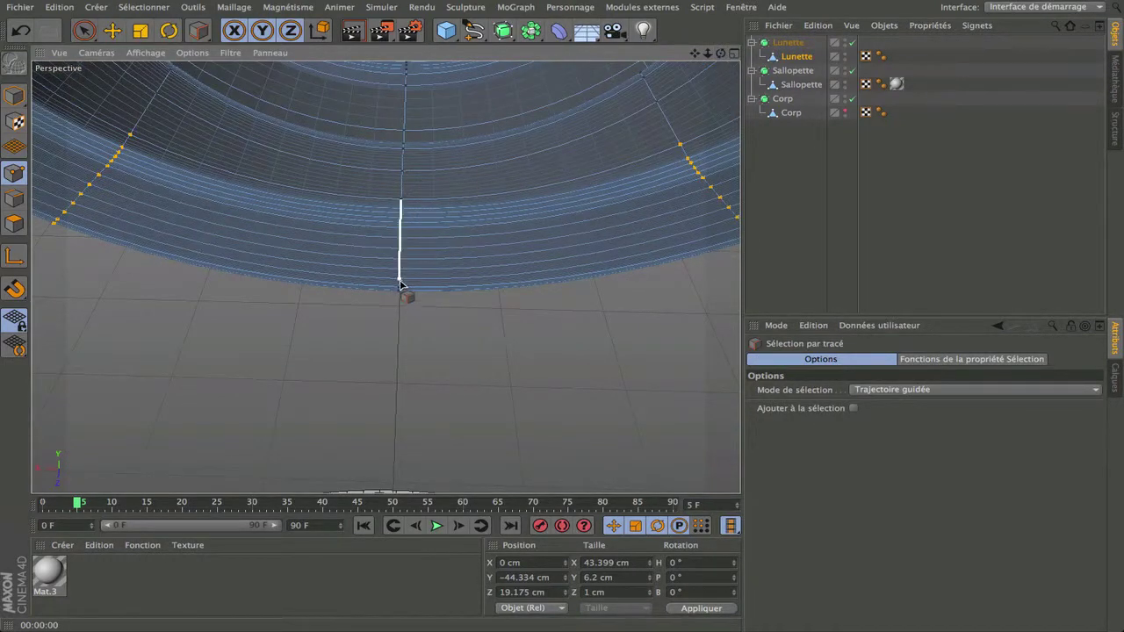
pyautogui.moveTo(399, 283); pyautogui.dragTo(398, 286)
# Show the Corp mesh and move the selected bottom centre row of rim points along Z to about 15.6 cm.
pyautogui.moveTo(722, 56); pyautogui.dragTo(720, 25)
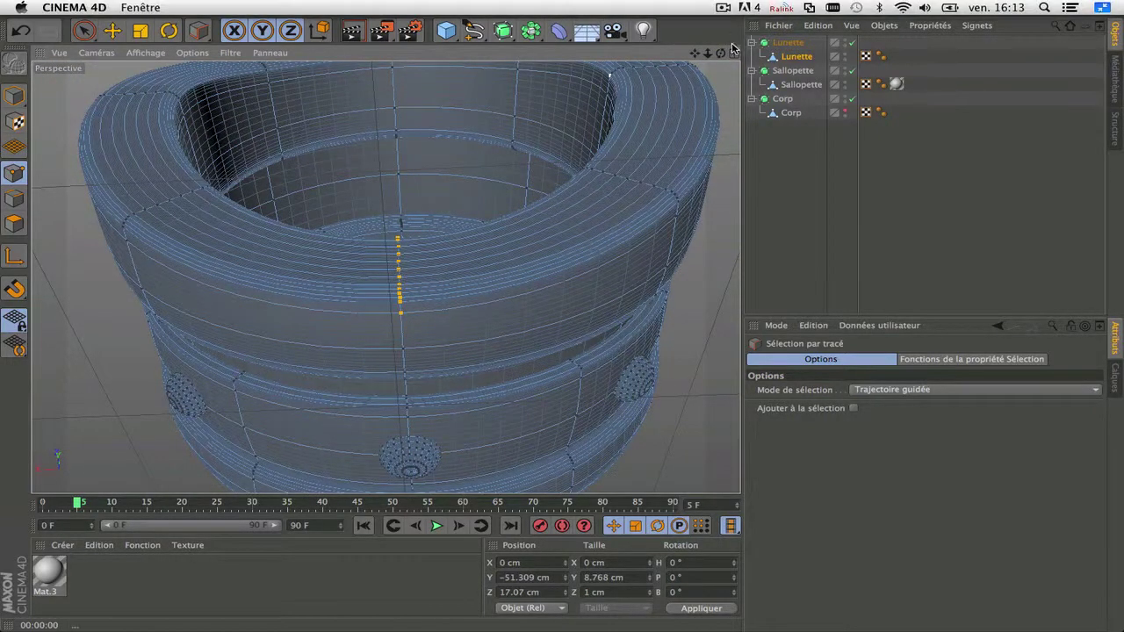
pyautogui.moveTo(721, 54); pyautogui.dragTo(725, 58)
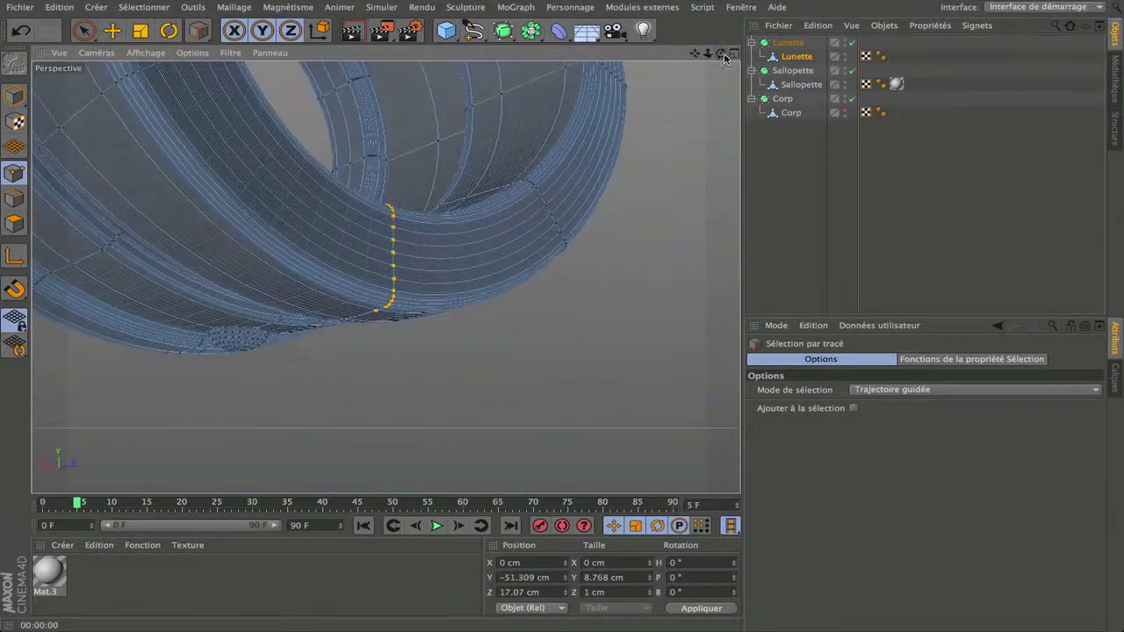
pyautogui.click(846, 111)
pyautogui.keyDown('alt'); pyautogui.moveTo(626, 225); pyautogui.dragTo(625, 222); pyautogui.keyUp('alt')
pyautogui.keyDown('alt'); pyautogui.moveTo(513, 256); pyautogui.dragTo(502, 233); pyautogui.keyUp('alt')
pyautogui.click(112, 30)
pyautogui.scroll(-5, 607, 170)
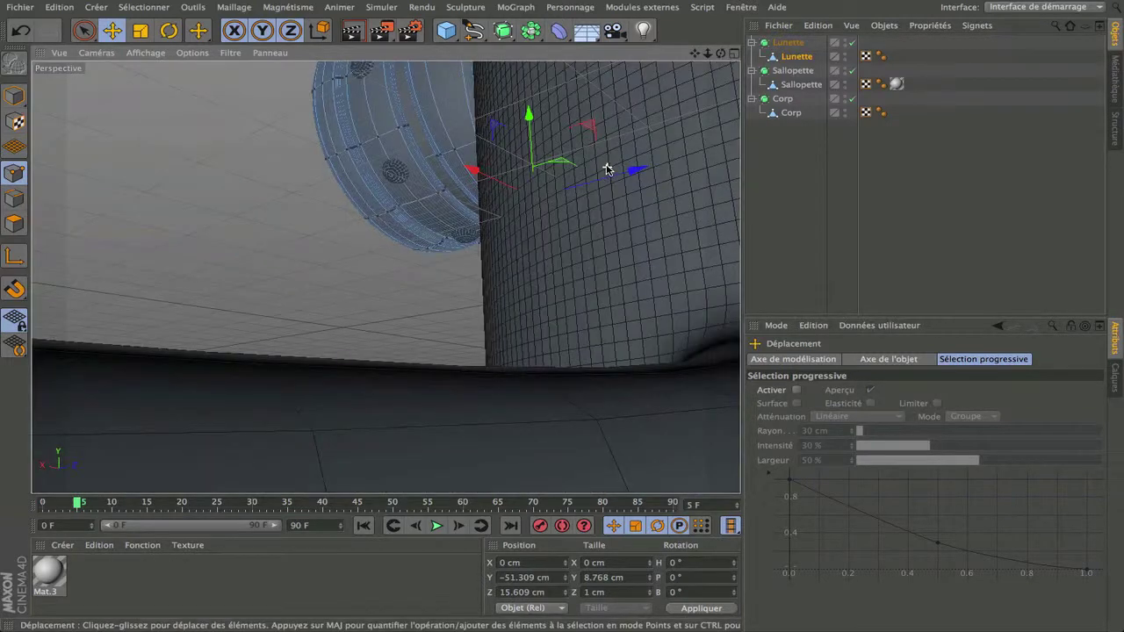
# Render a side view of the goggle to check how its bottom centre follows the body's surface.
pyautogui.scroll(3, 606, 169)
pyautogui.moveTo(720, 54); pyautogui.dragTo(632, 86)
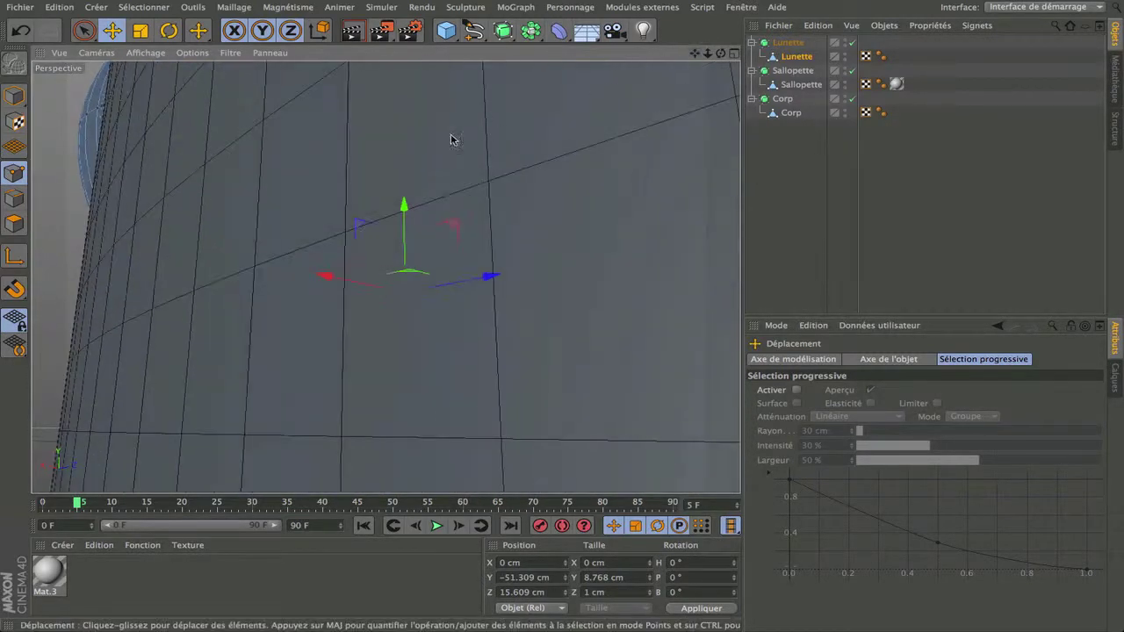
pyautogui.scroll(-5, 376, 152)
pyautogui.scroll(2, 376, 154)
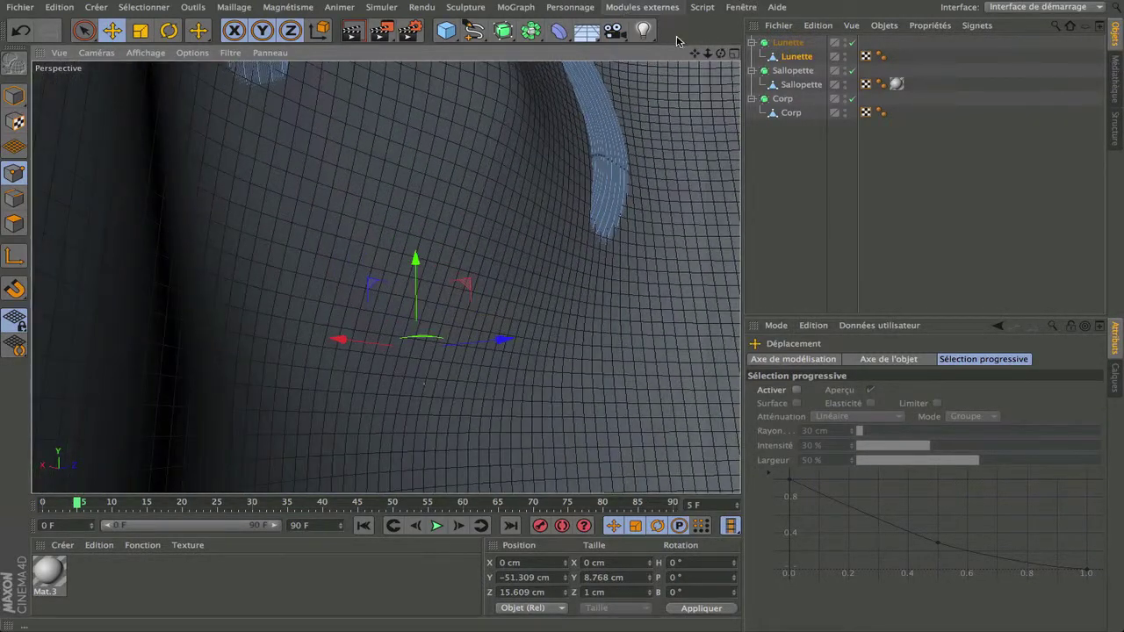
pyautogui.moveTo(694, 54); pyautogui.dragTo(674, 263)
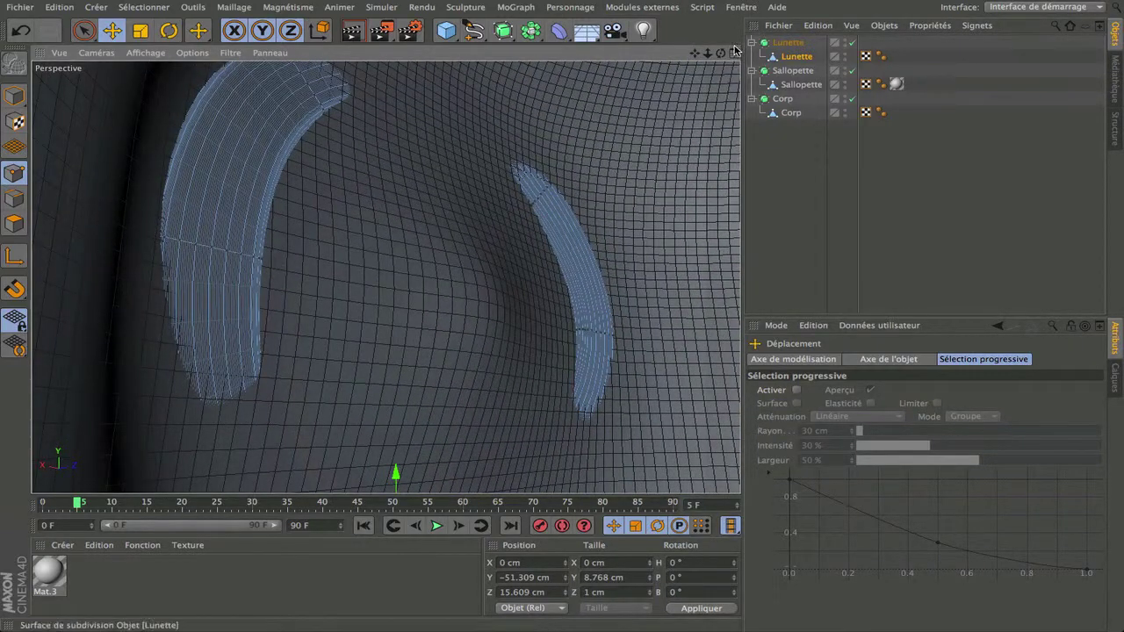
pyautogui.moveTo(720, 53); pyautogui.dragTo(856, 67)
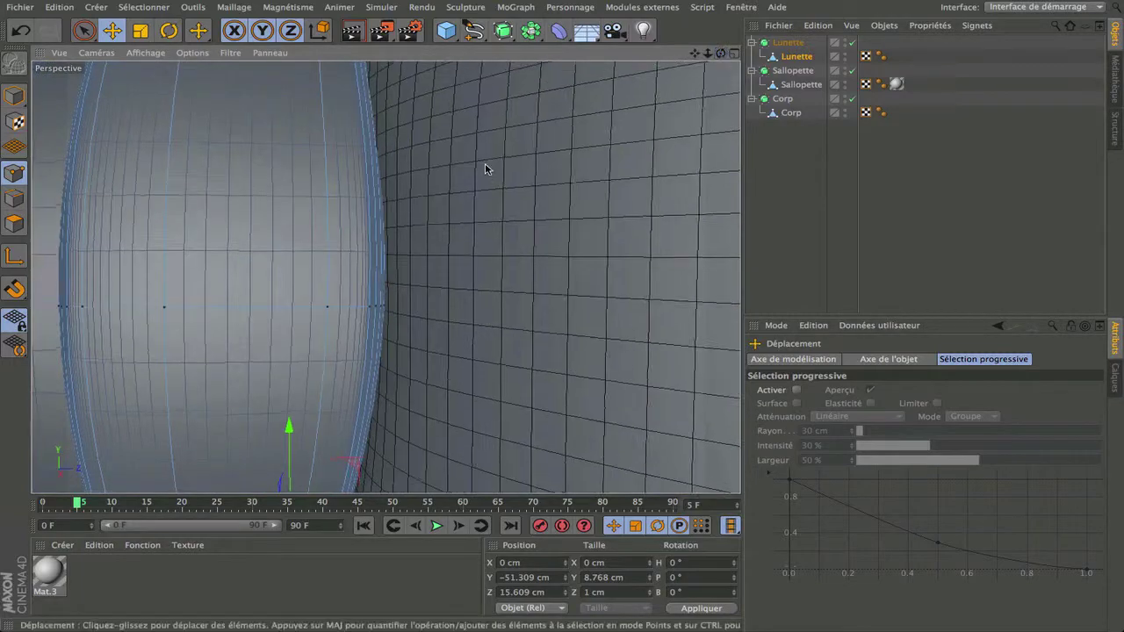
pyautogui.scroll(-6, 486, 168)
pyautogui.scroll(-3, 486, 213)
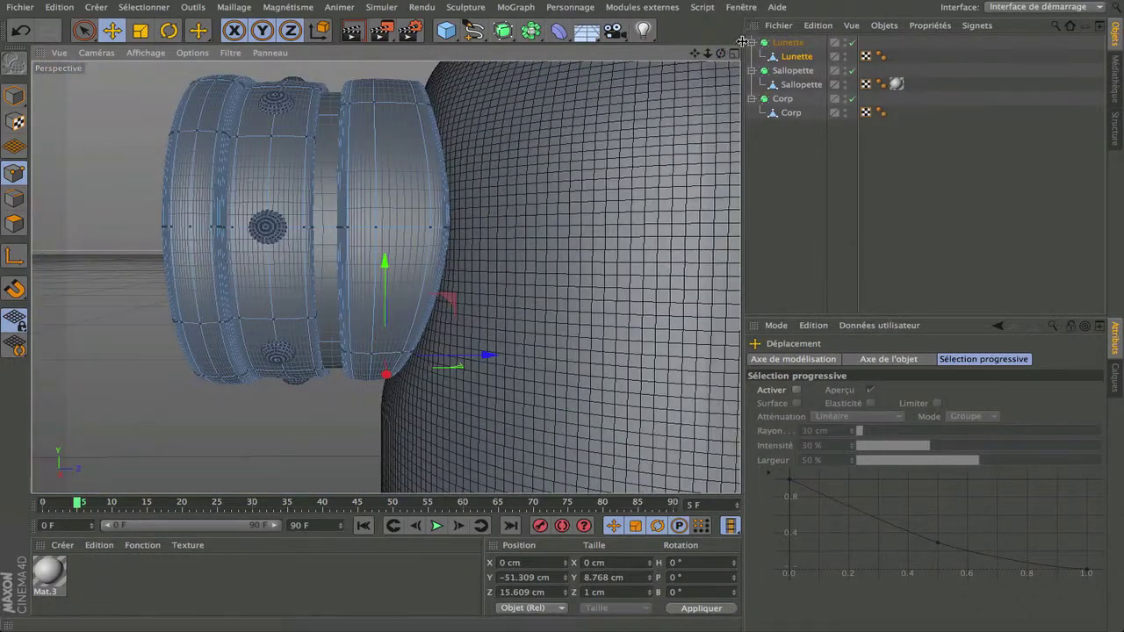
pyautogui.moveTo(720, 53)
pyautogui.mouseDown()
pyautogui.moveTo(760, 97)
pyautogui.moveTo(799, 102)
pyautogui.moveTo(721, 79)
pyautogui.moveTo(736, 17)
pyautogui.moveTo(703, 86)
pyautogui.moveTo(709, 97)
pyautogui.moveTo(716, 60)
pyautogui.mouseUp()
pyautogui.scroll(-3, 623, 140)
pyautogui.scroll(-3, 464, 168)
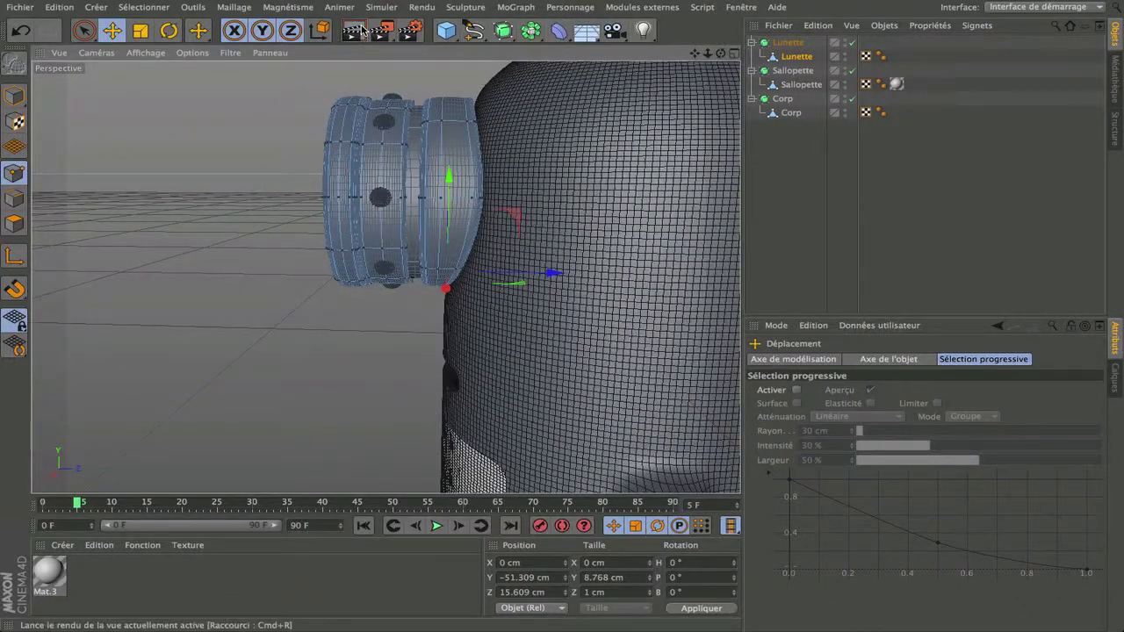
pyautogui.click(351, 31)
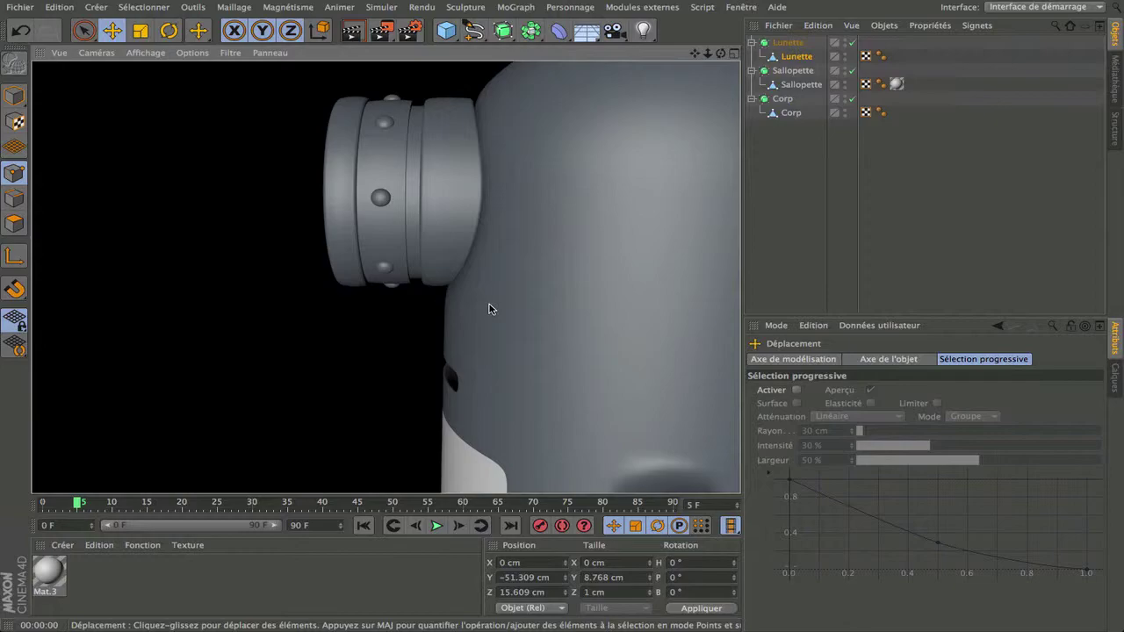
# Render the whole character from the front and from a three-quarter angle to review the goggle's fit.
pyautogui.scroll(-4, 490, 309)
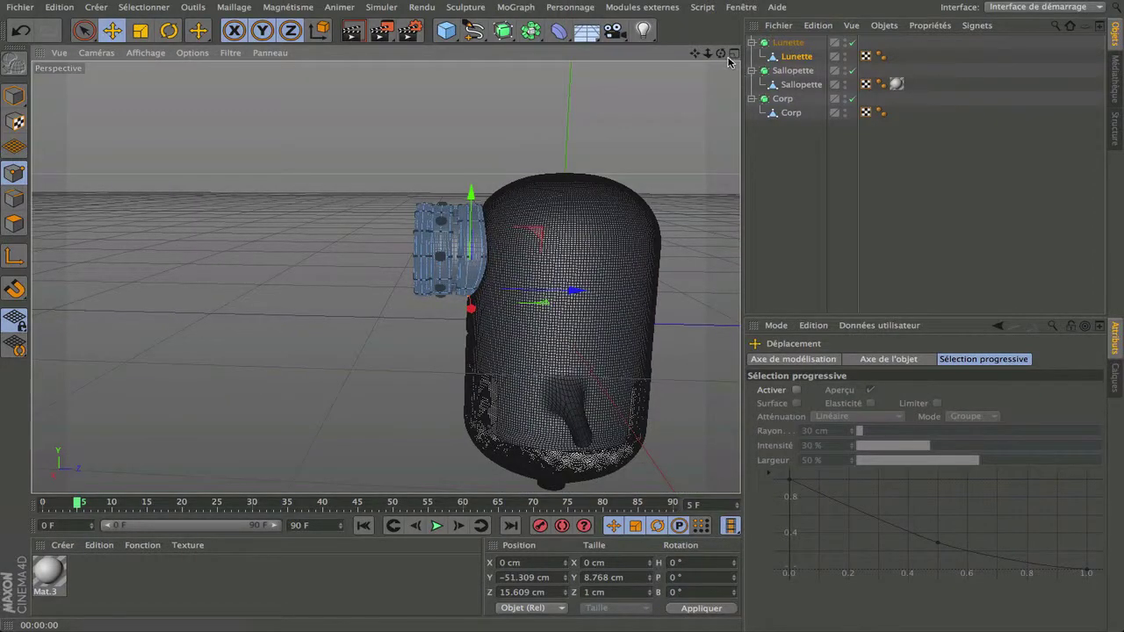
pyautogui.moveTo(720, 53); pyautogui.dragTo(394, 56)
pyautogui.click(351, 33)
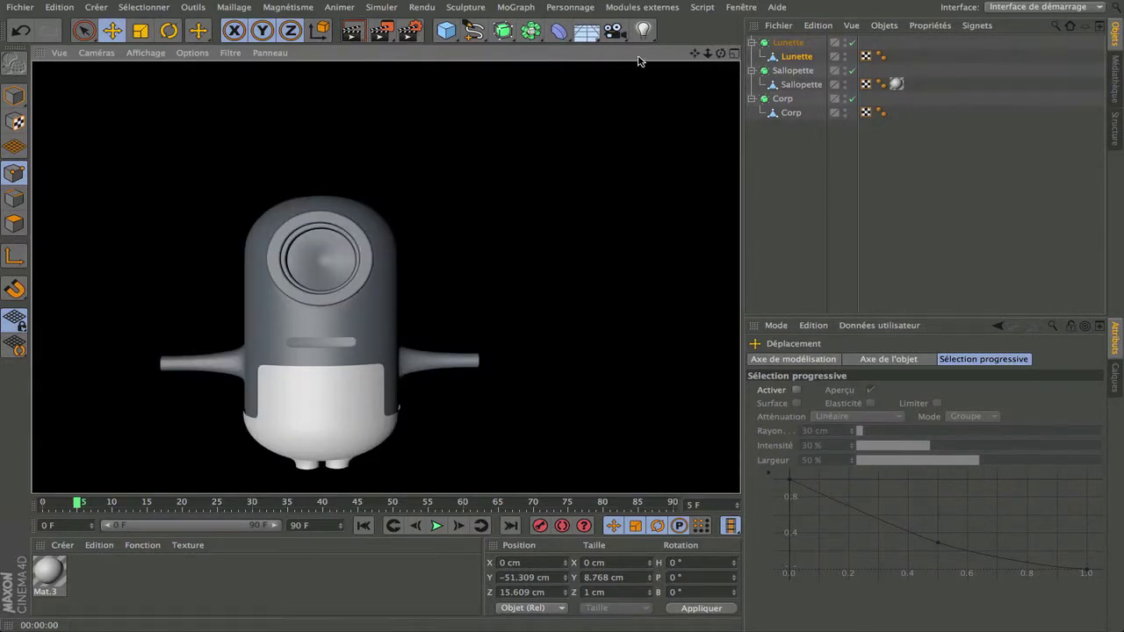
pyautogui.moveTo(721, 54); pyautogui.dragTo(606, 55)
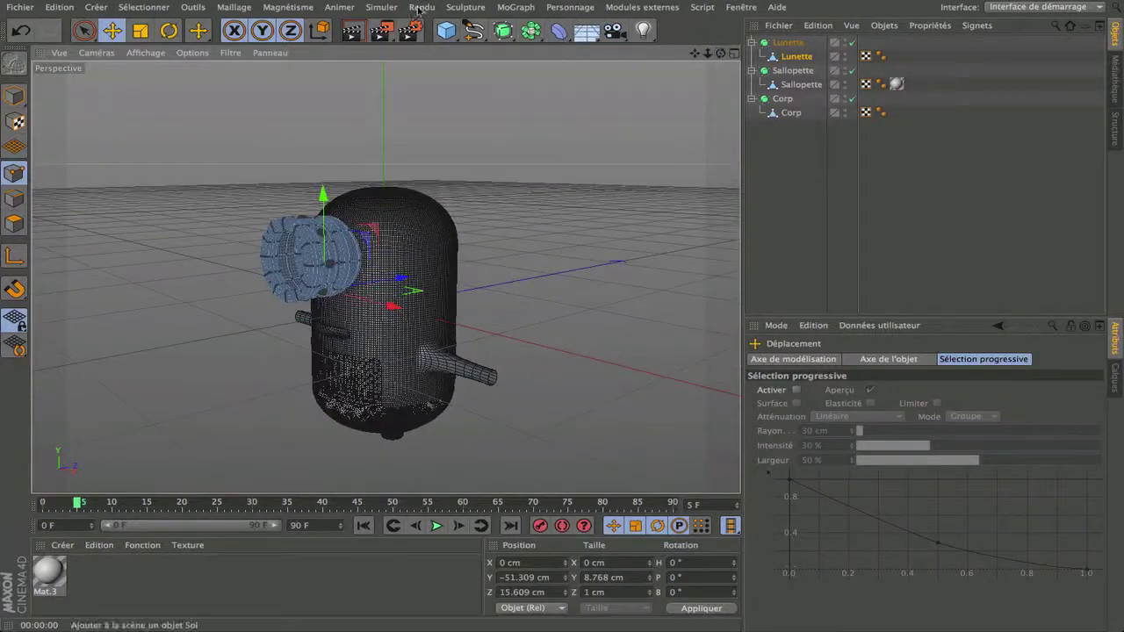
pyautogui.click(352, 32)
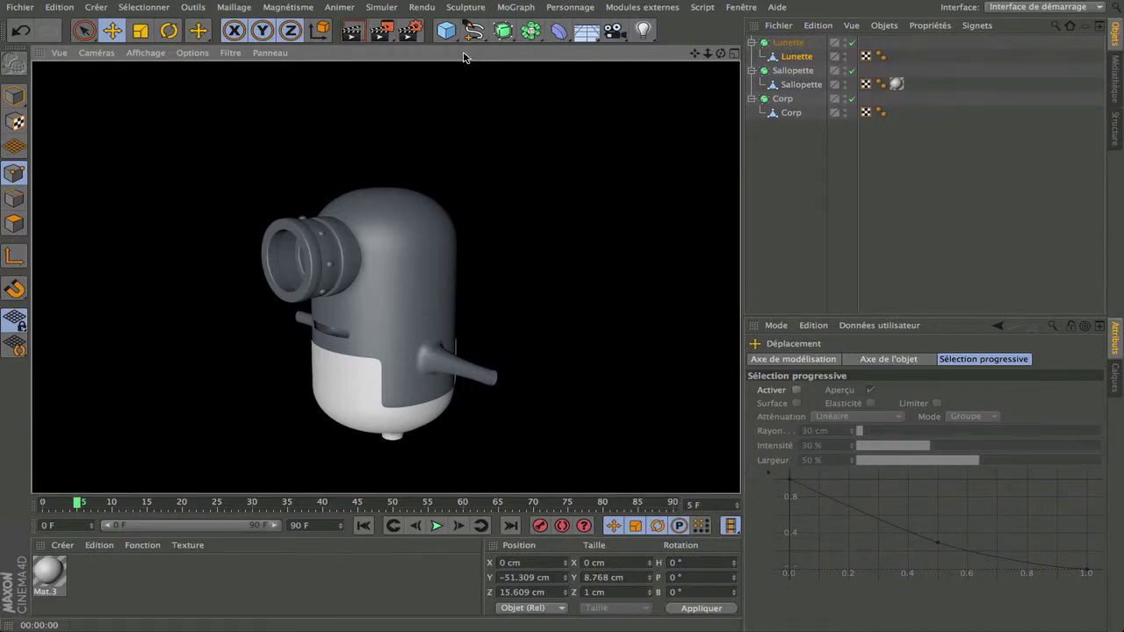
pyautogui.moveTo(721, 53)
pyautogui.mouseDown()
pyautogui.moveTo(702, 87)
pyautogui.moveTo(790, 79)
pyautogui.moveTo(843, 57)
pyautogui.moveTo(746, 35)
pyautogui.moveTo(725, 61)
pyautogui.moveTo(632, 88)
pyautogui.moveTo(571, 123)
pyautogui.moveTo(465, 75)
pyautogui.moveTo(667, 105)
pyautogui.moveTo(721, 54)
pyautogui.mouseUp()
pyautogui.scroll(5, 465, 244)
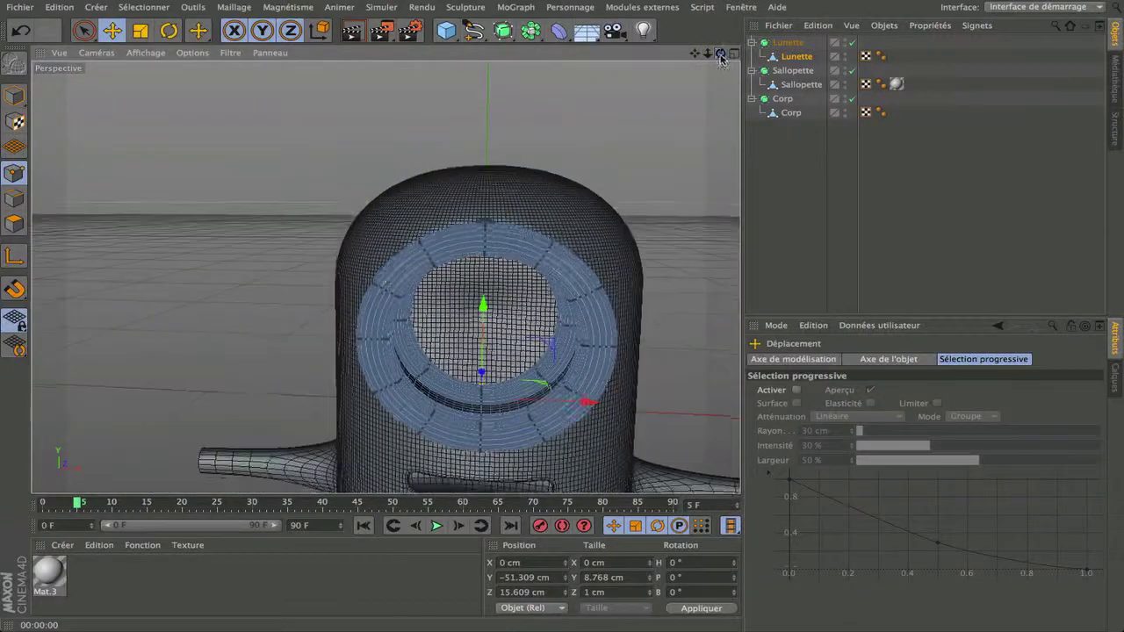
pyautogui.scroll(-5, 606, 193)
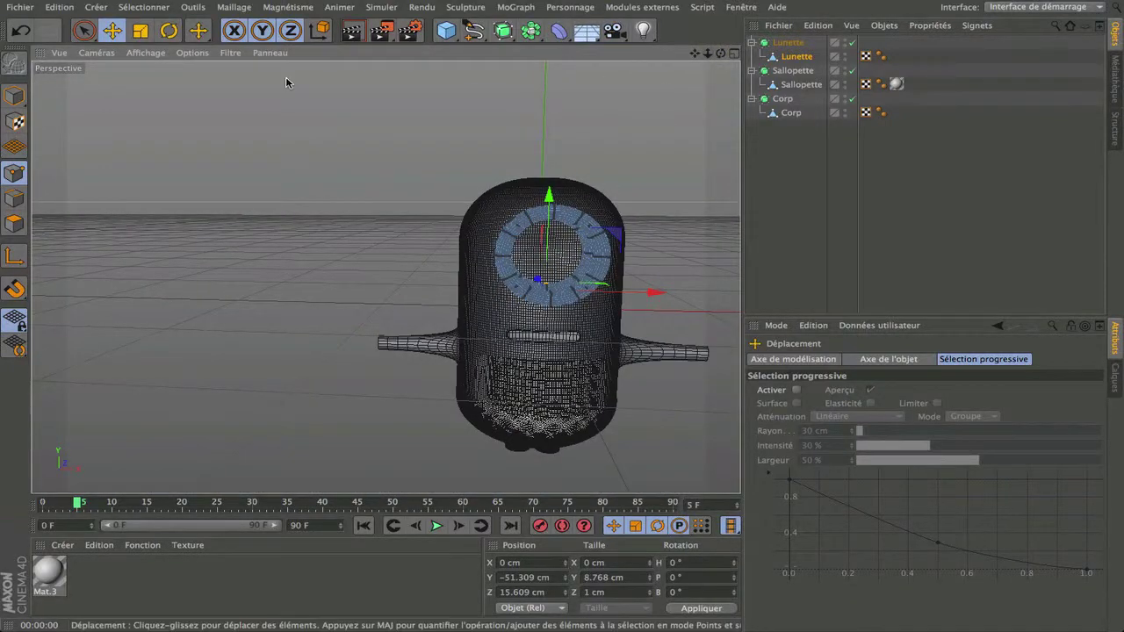
# Render the whole character from a slightly raised front view to check how the goggle sits on the body.
pyautogui.keyDown('alt'); pyautogui.moveTo(441, 66); pyautogui.dragTo(444, 86); pyautogui.keyUp('alt')
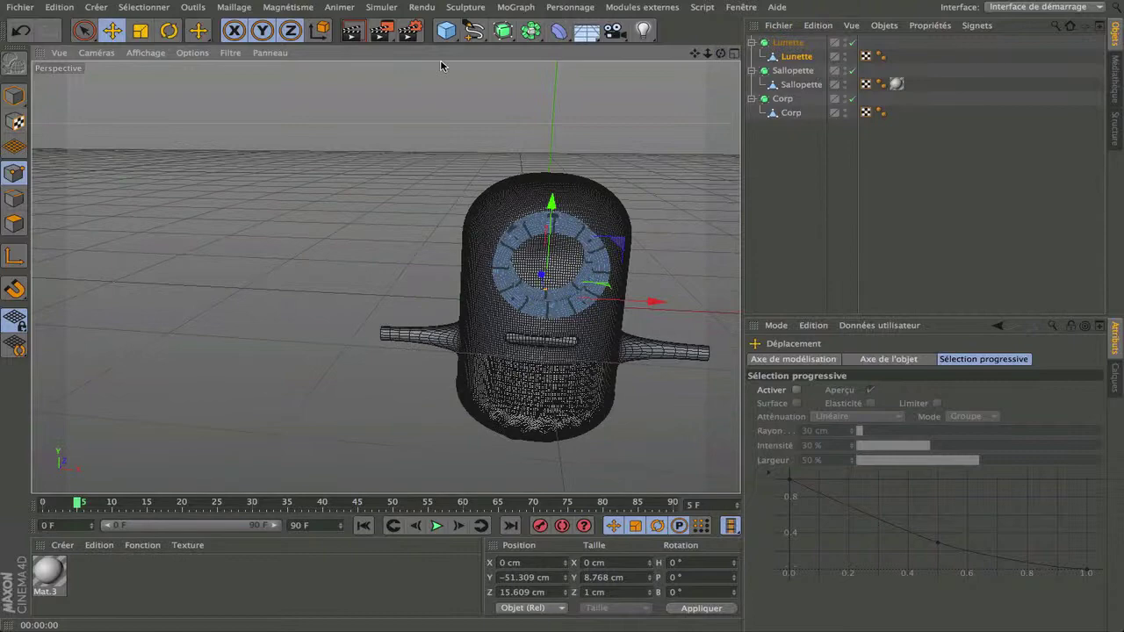
pyautogui.click(349, 30)
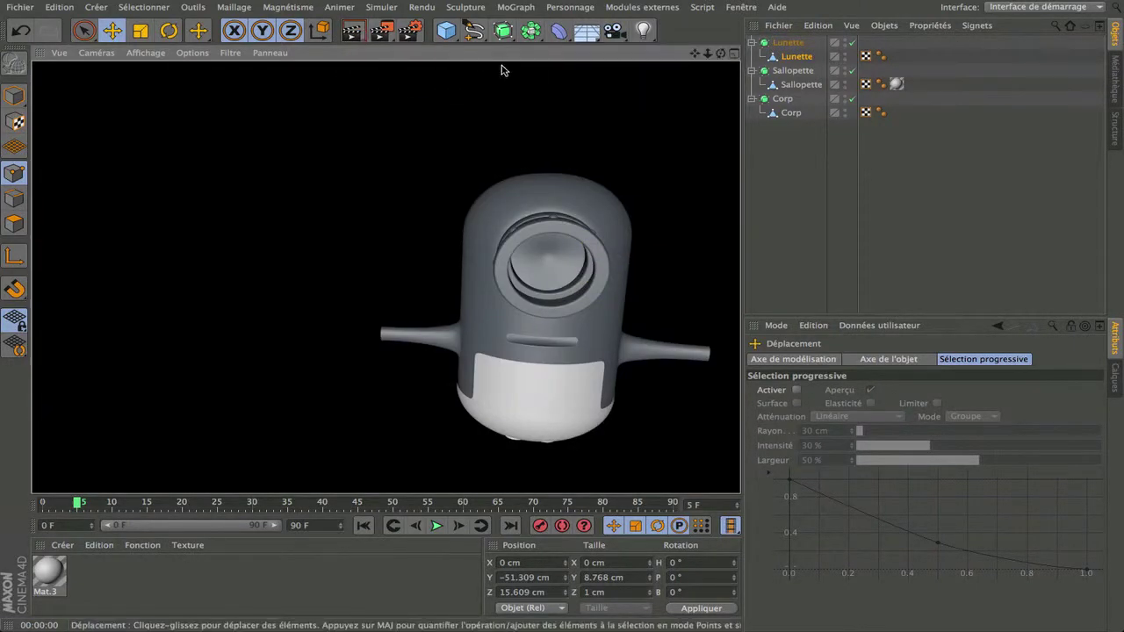
# Scale the whole Lunette object along Z to a depth of about 34.9 cm.
pyautogui.moveTo(721, 56); pyautogui.dragTo(385, 276)
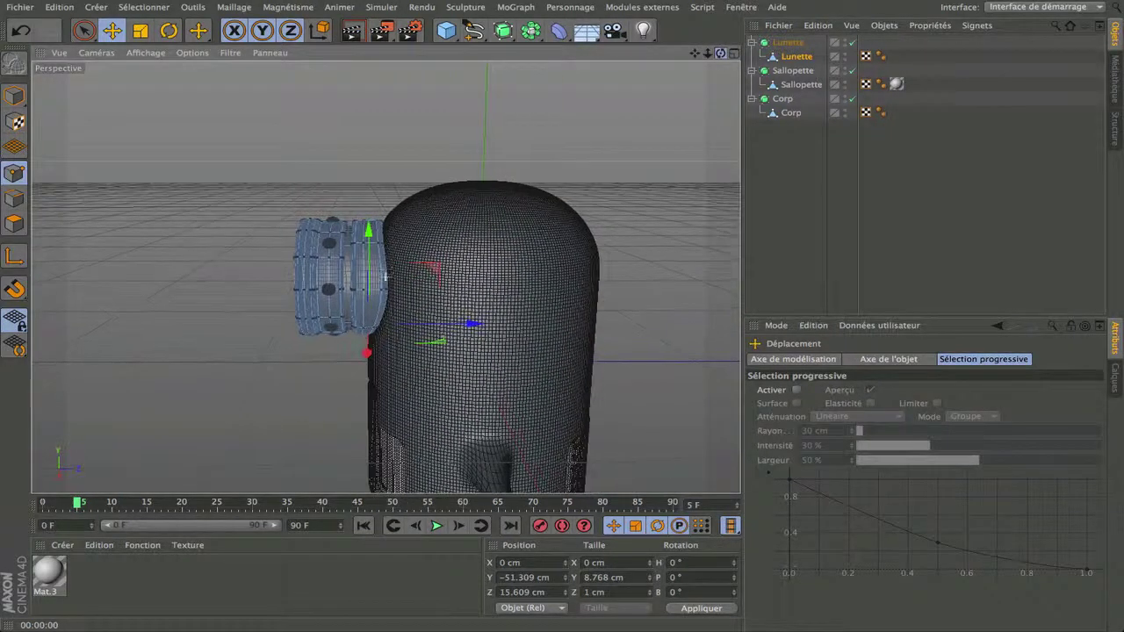
pyautogui.click(141, 32)
pyautogui.scroll(4, 296, 256)
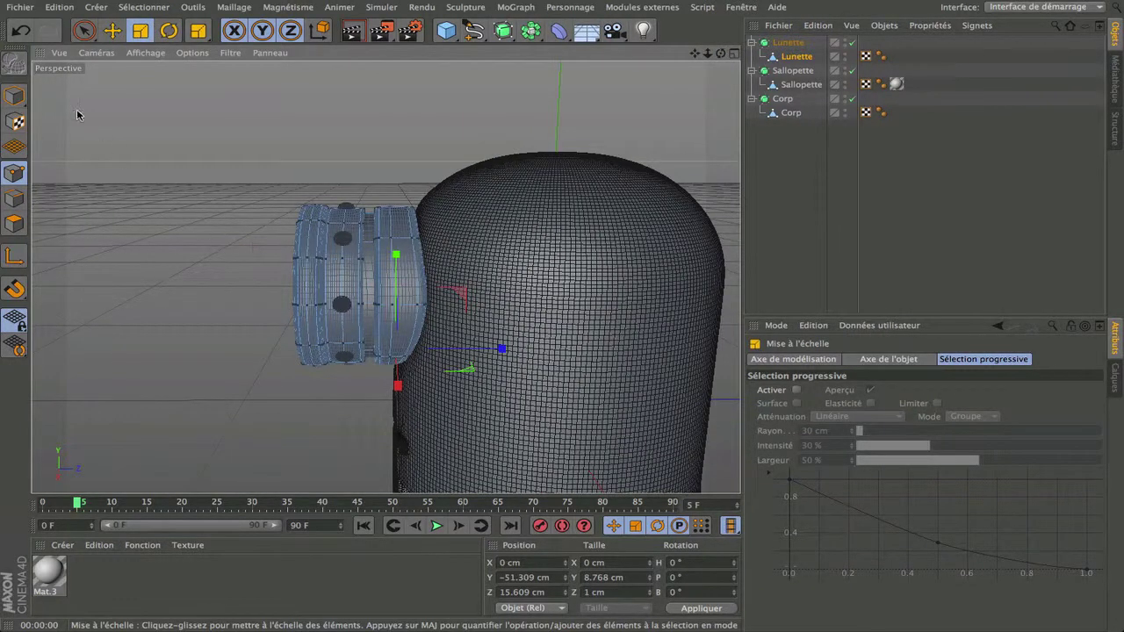
pyautogui.click(14, 96)
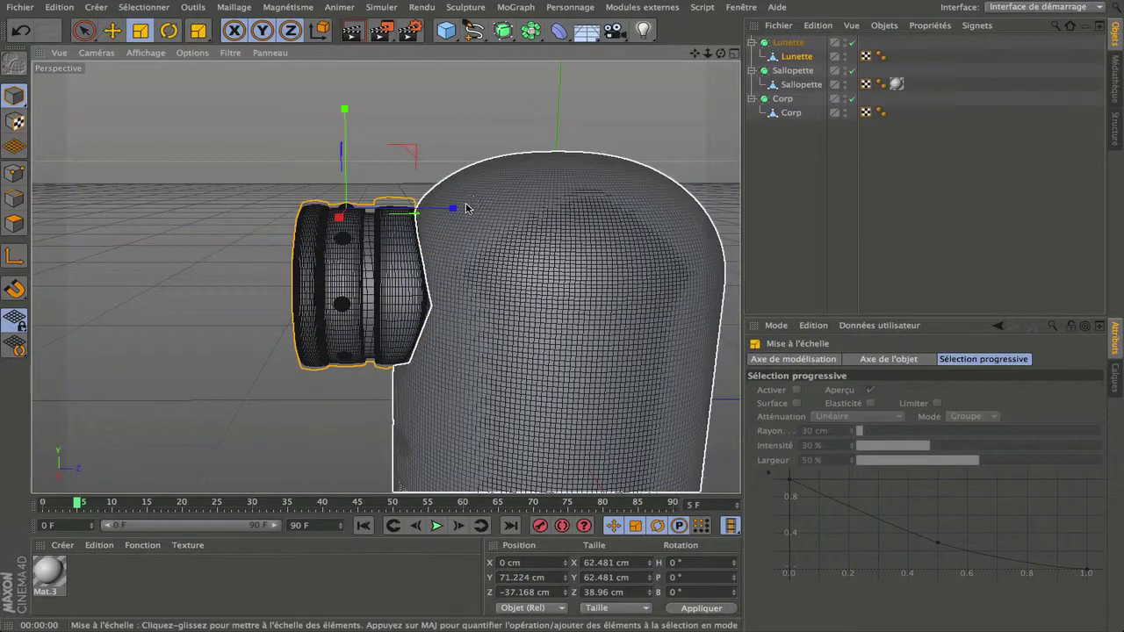
pyautogui.moveTo(456, 211); pyautogui.dragTo(448, 215)
pyautogui.moveTo(446, 216); pyautogui.dragTo(442, 217)
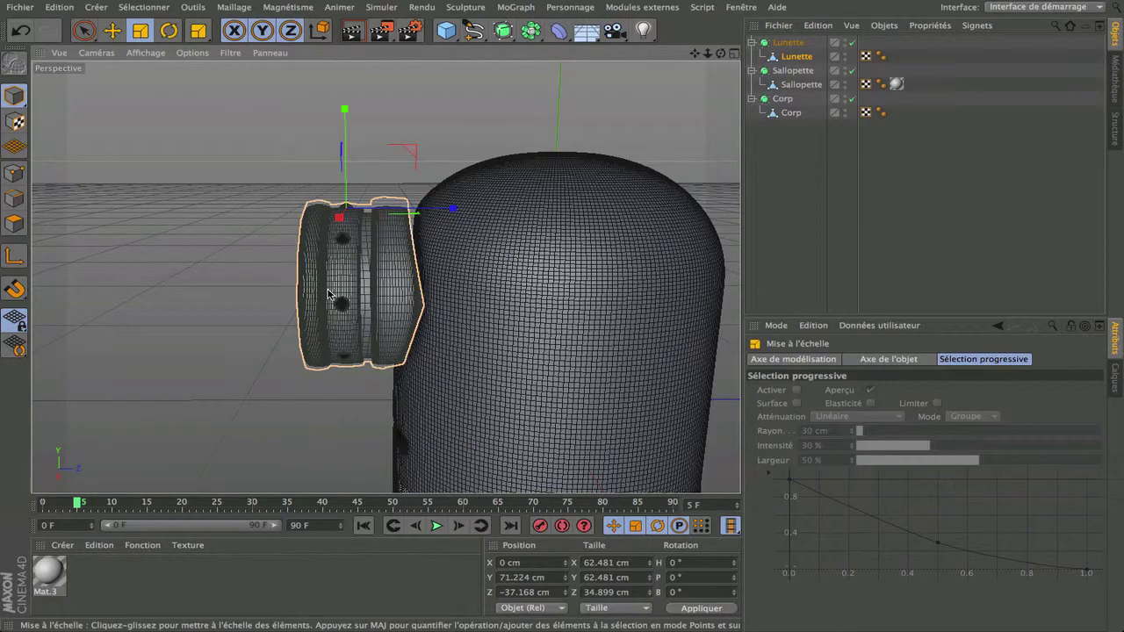
# Move the Lunette object towards the body along Z to about -34.7 cm and render the side view.
pyautogui.click(112, 30)
pyautogui.click(352, 32)
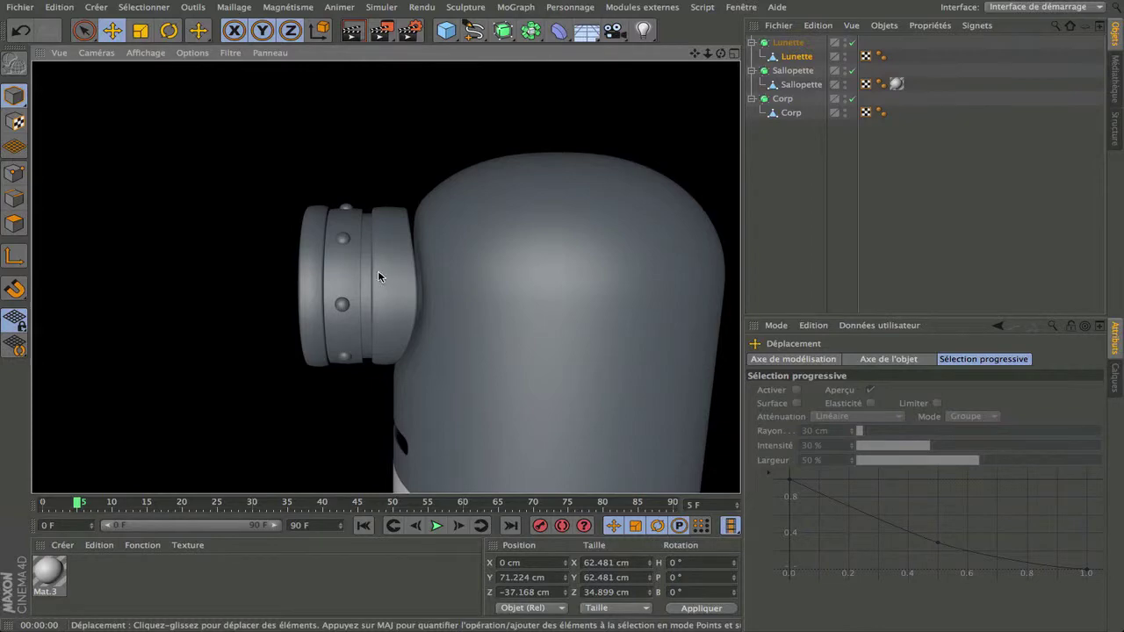
pyautogui.click(84, 55)
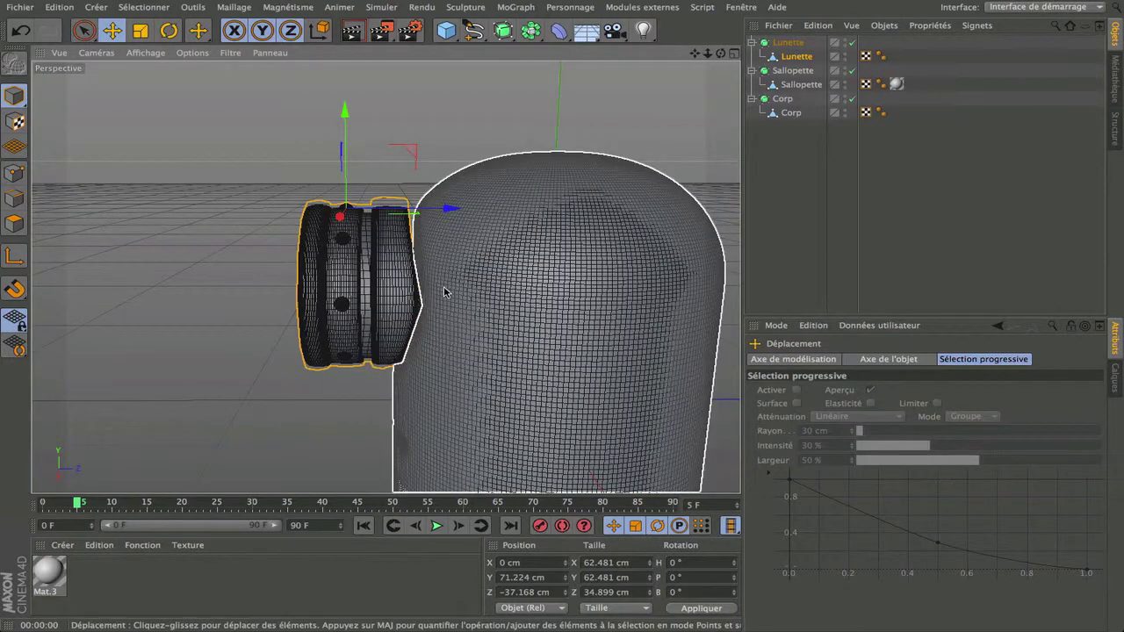
pyautogui.scroll(3, 448, 291)
pyautogui.moveTo(422, 186); pyautogui.dragTo(435, 191)
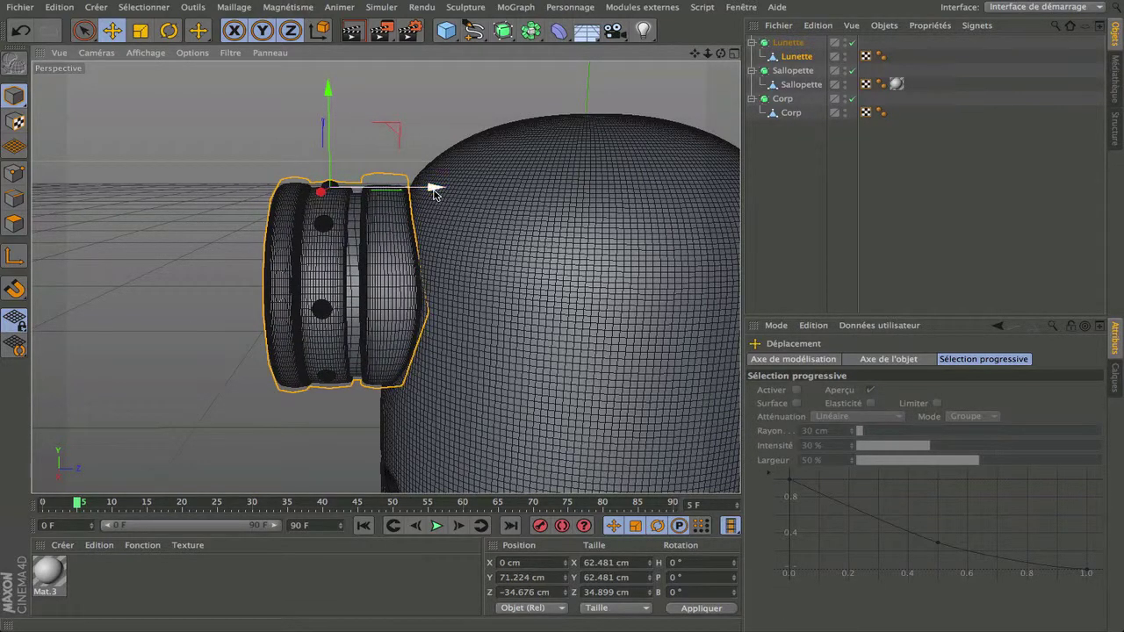
pyautogui.click(352, 32)
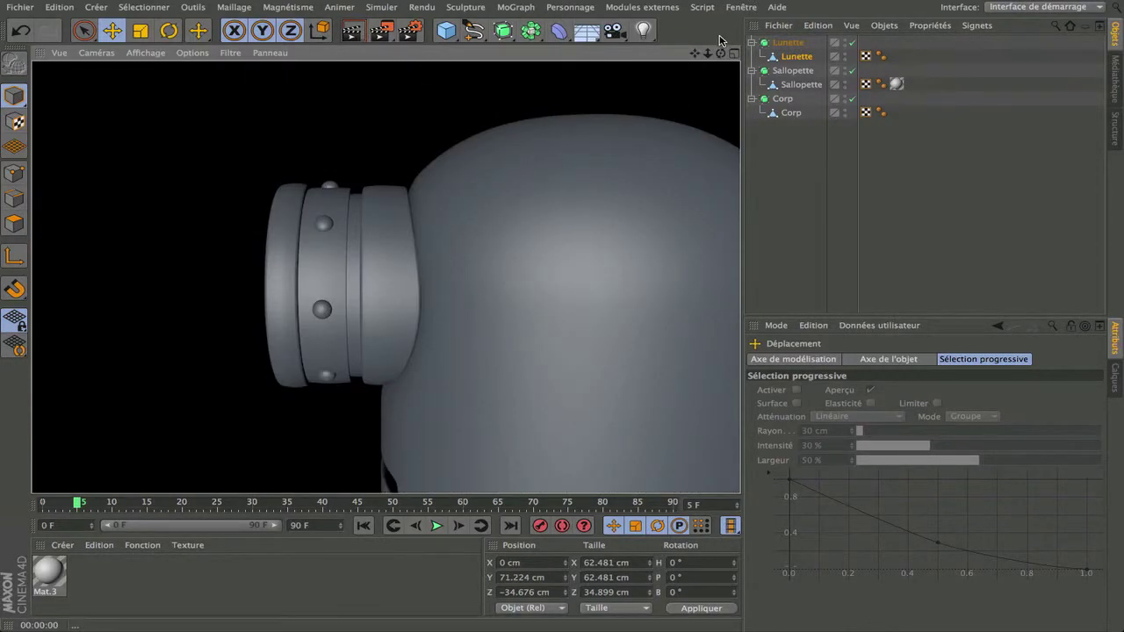
# Examine the contact between the goggle's rear rim and the body in renders from a low angle and close up from the side.
pyautogui.moveTo(721, 54); pyautogui.dragTo(776, 16)
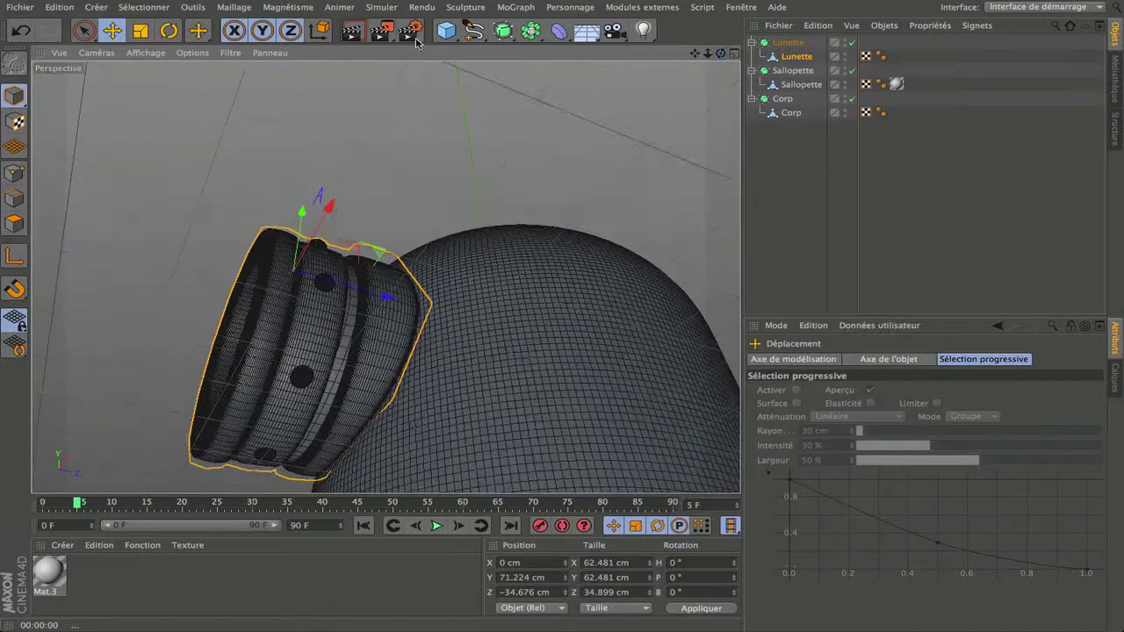
pyautogui.click(352, 33)
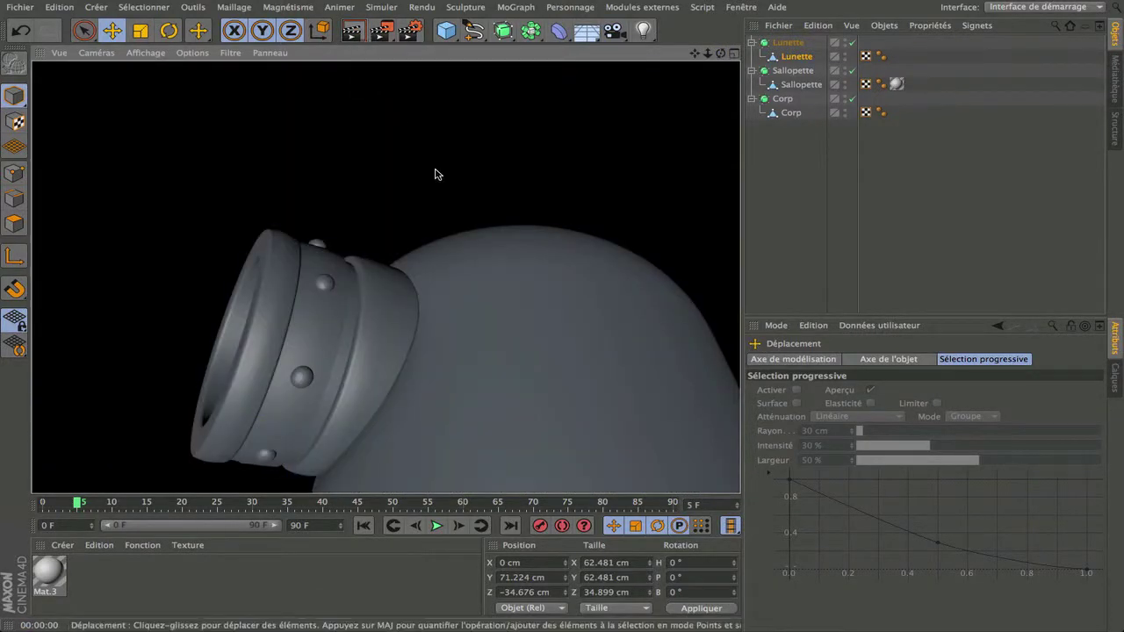
pyautogui.moveTo(721, 55); pyautogui.dragTo(671, 34)
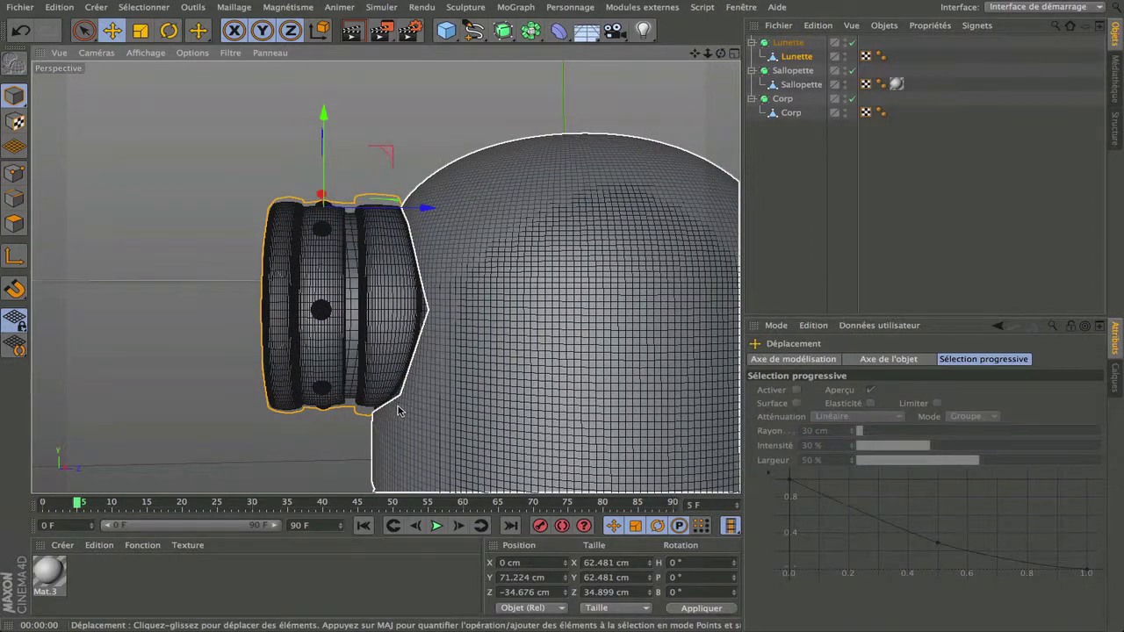
pyautogui.scroll(10, 397, 411)
pyautogui.click(357, 36)
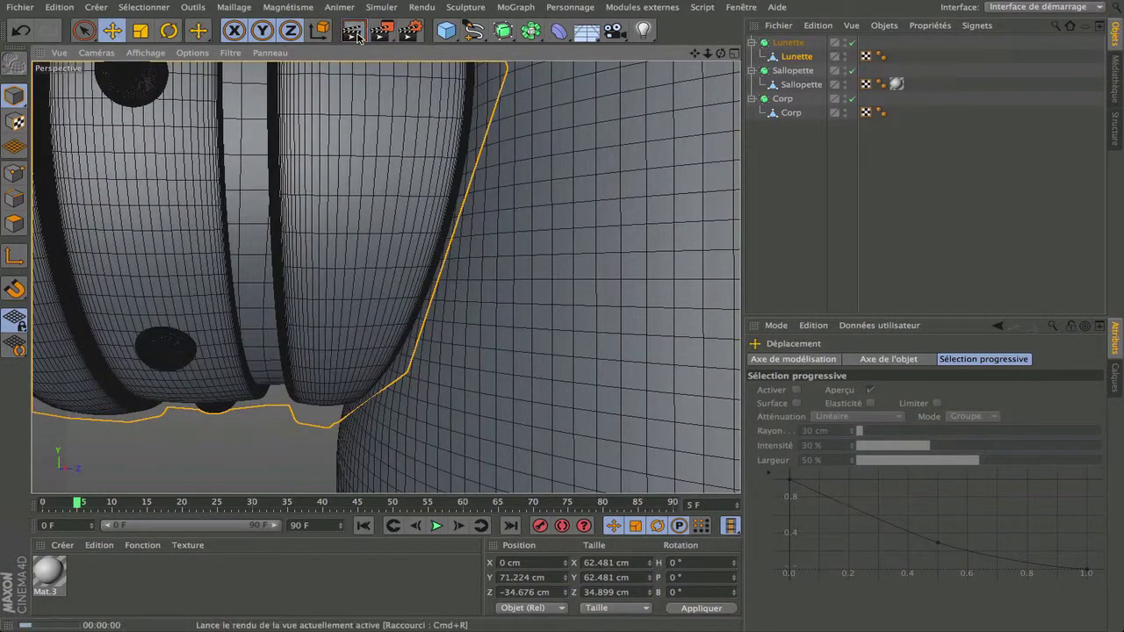
pyautogui.scroll(-6, 314, 316)
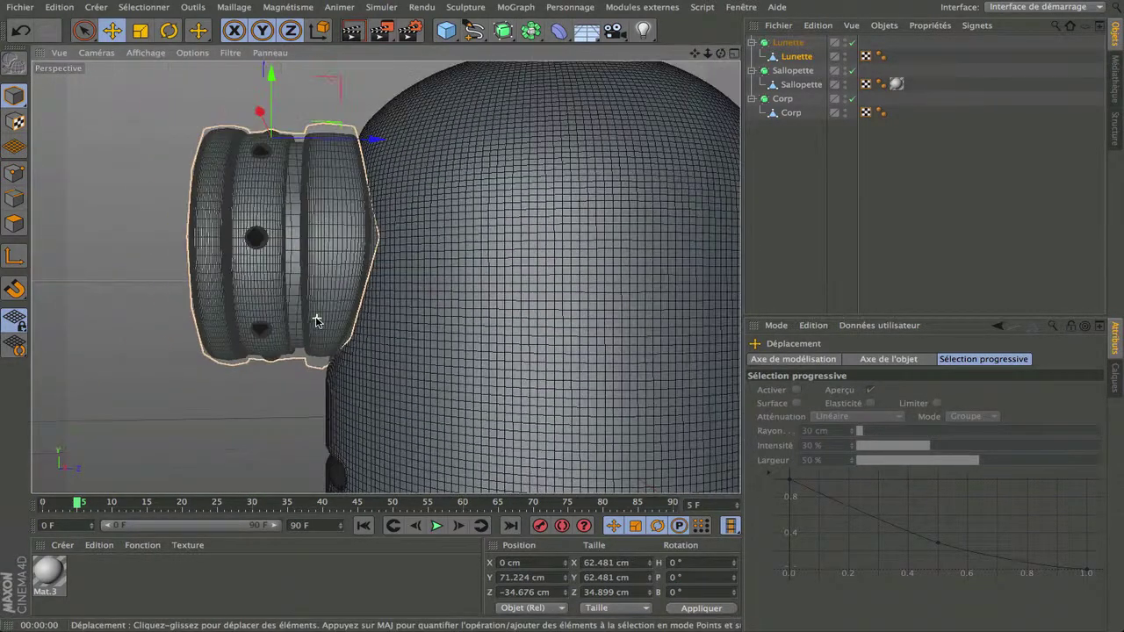
# Shift the Lunette object slightly away from the body along Z to about -35.2 cm and render the result.
pyautogui.moveTo(371, 143); pyautogui.dragTo(368, 147)
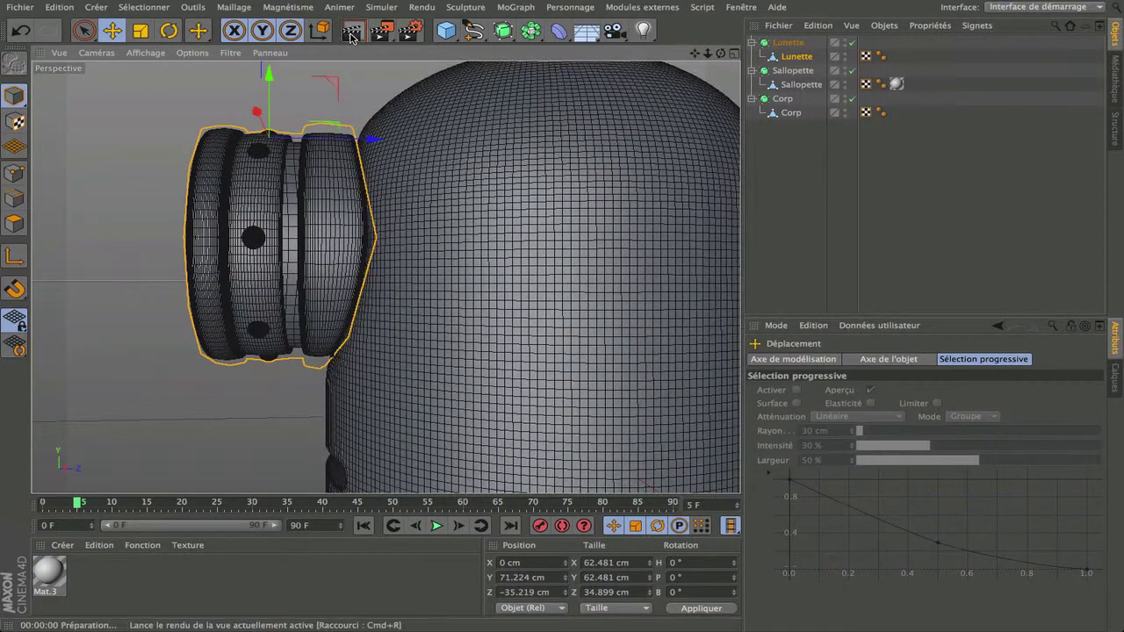
pyautogui.click(350, 35)
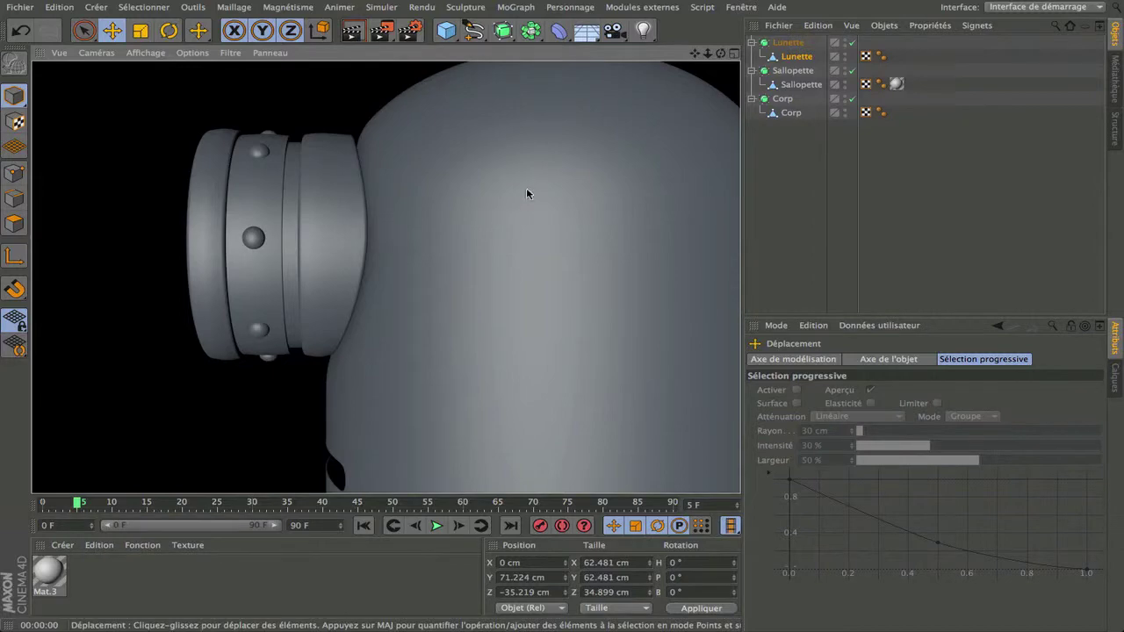
pyautogui.scroll(-2, 421, 270)
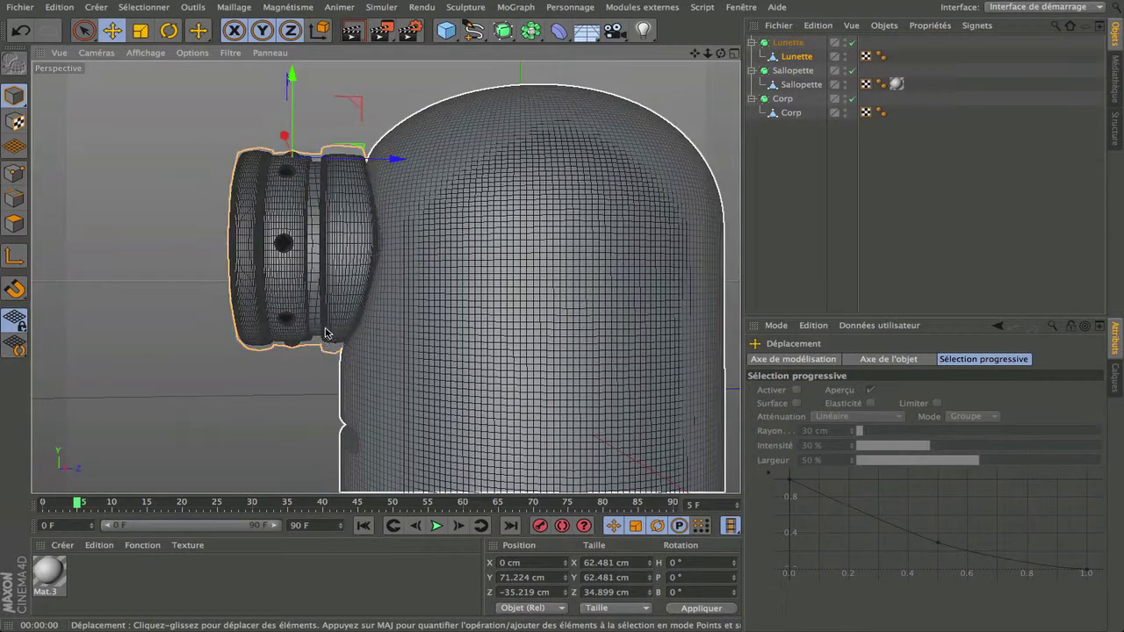
# Render the goggle from a three-quarter angle and the whole character from the side to review the shortened goggle's fit.
pyautogui.moveTo(721, 54); pyautogui.dragTo(772, 58)
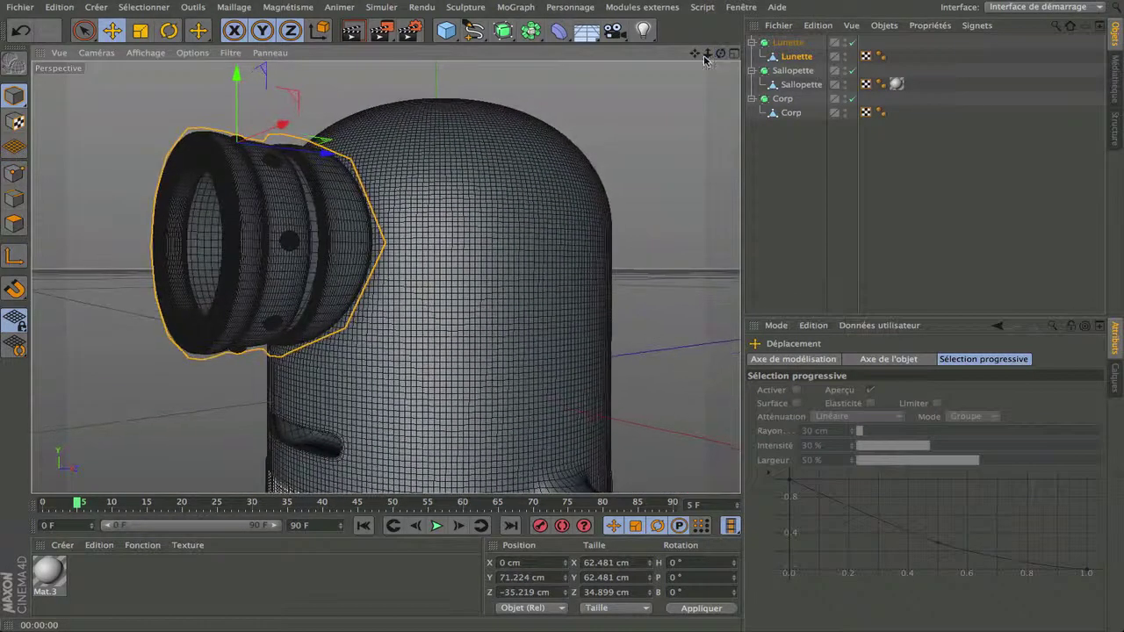
pyautogui.click(352, 36)
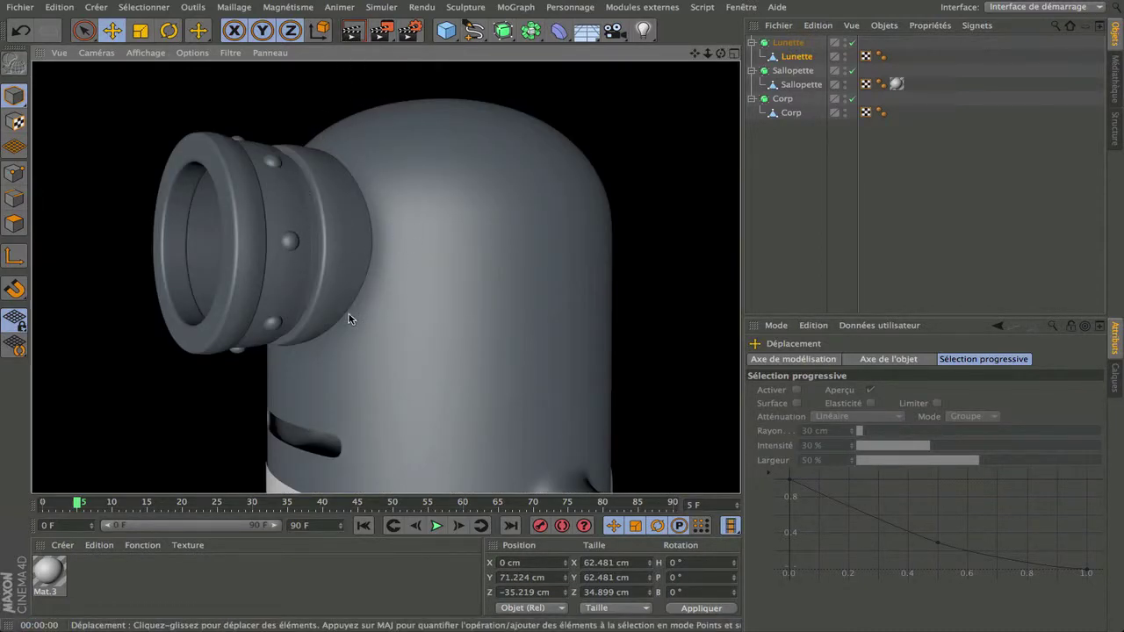
pyautogui.scroll(-5, 349, 318)
pyautogui.moveTo(720, 54); pyautogui.dragTo(674, 68)
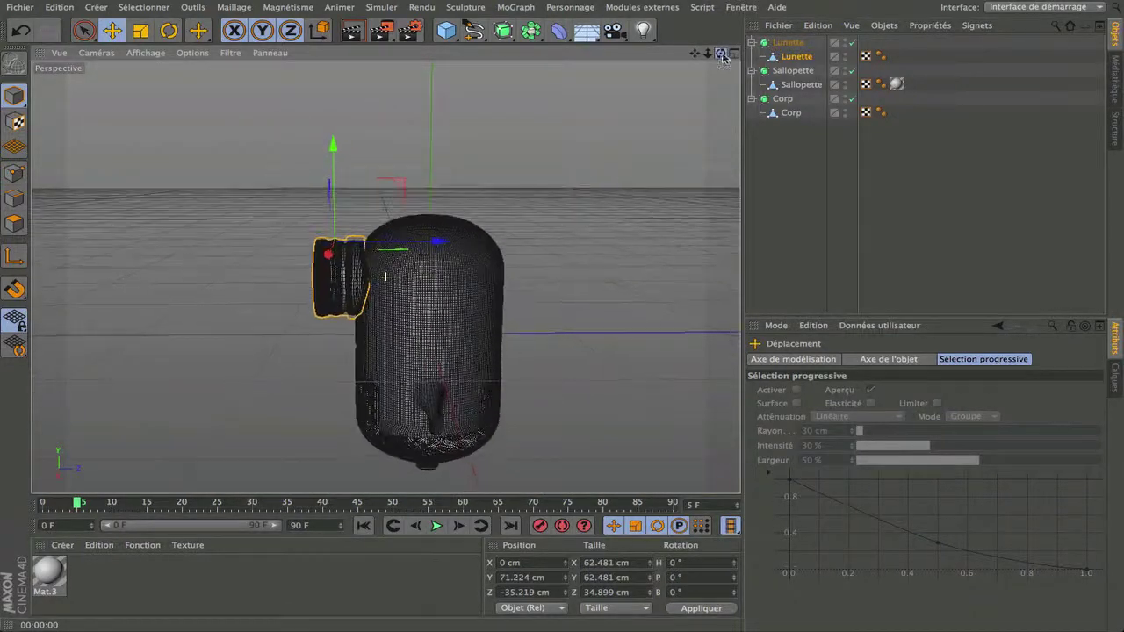
pyautogui.click(354, 32)
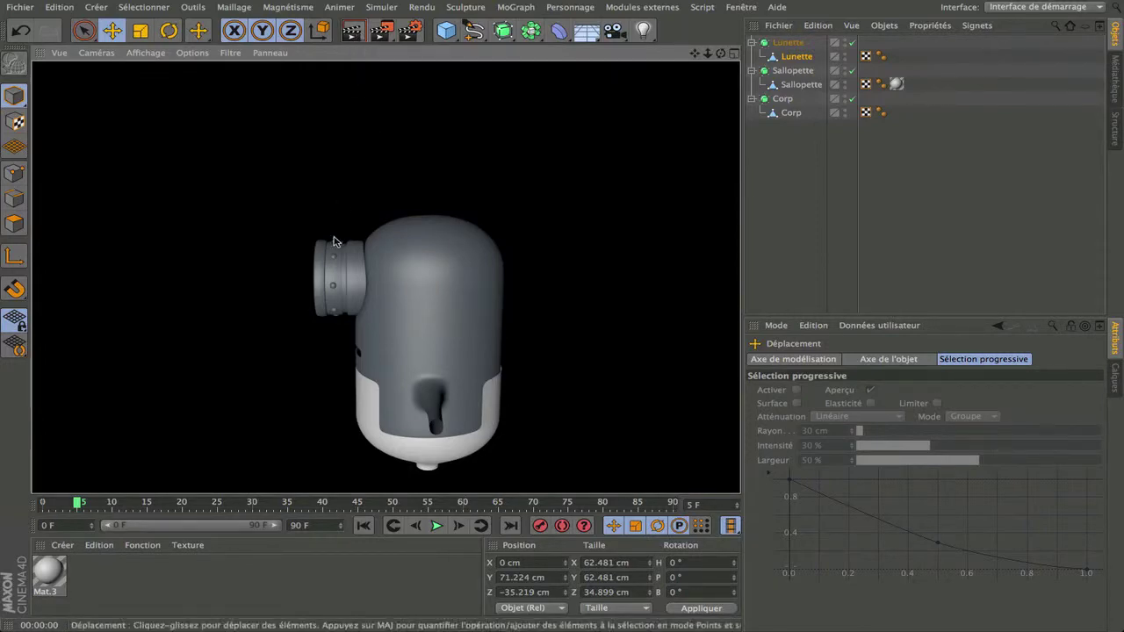
pyautogui.click(339, 290)
pyautogui.scroll(3, 339, 290)
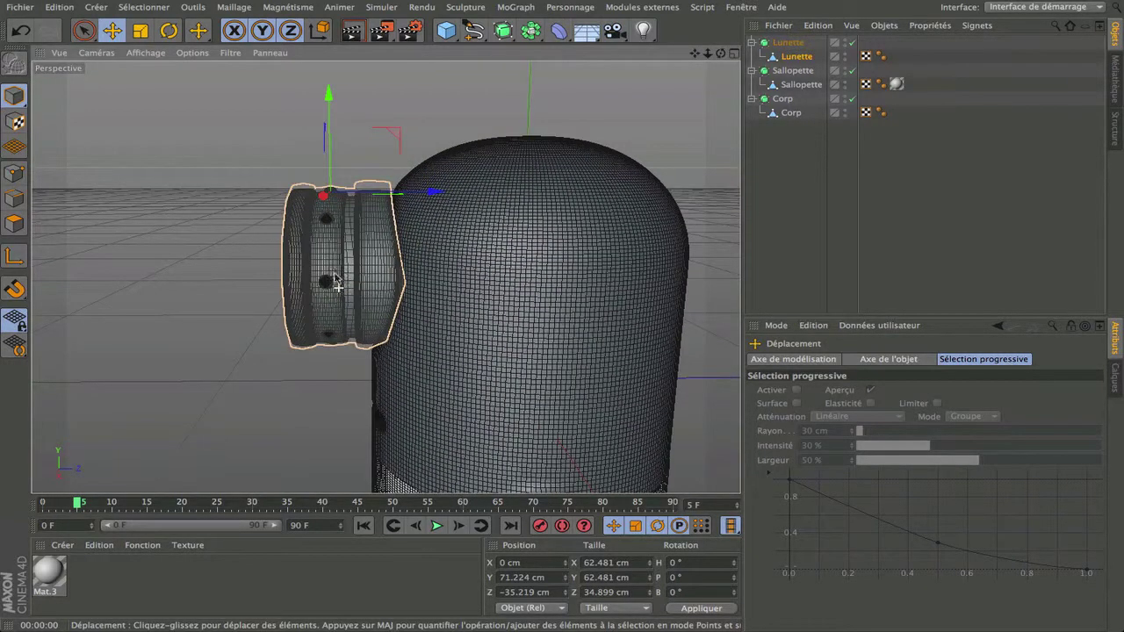
pyautogui.moveTo(720, 54)
pyautogui.mouseDown()
pyautogui.moveTo(825, 55)
pyautogui.moveTo(807, 18)
pyautogui.moveTo(717, 58)
pyautogui.mouseUp()
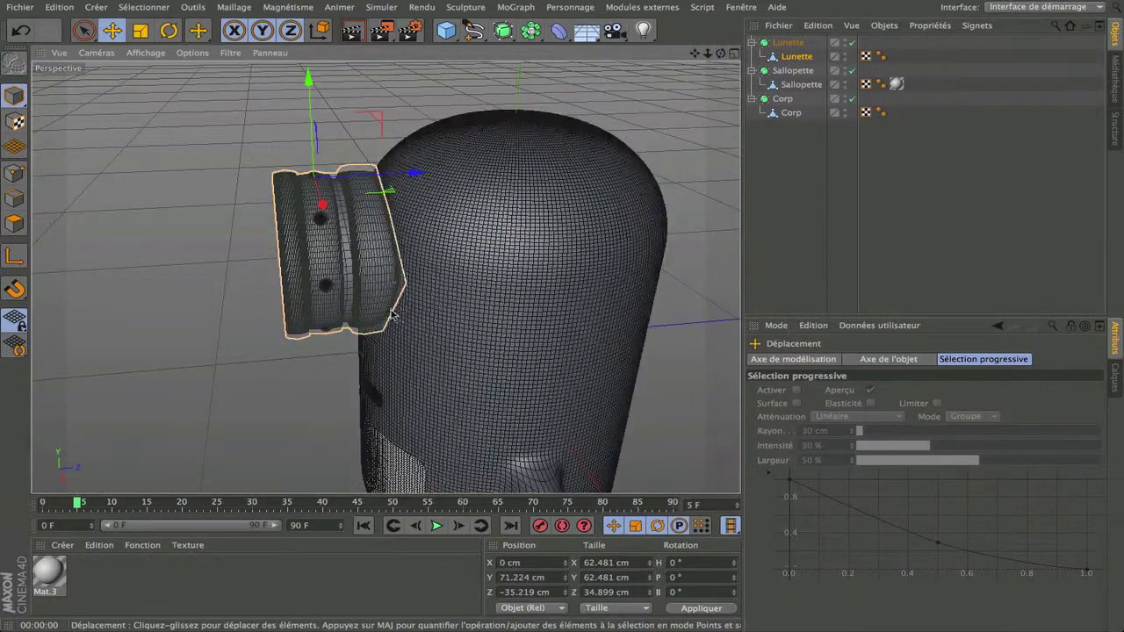
# Add a Capsule primitive and move it along Z in front of the character to about -136 cm.
pyautogui.click(438, 92)
pyautogui.scroll(-3, 438, 92)
pyautogui.scroll(-1, 438, 93)
pyautogui.click(451, 33)
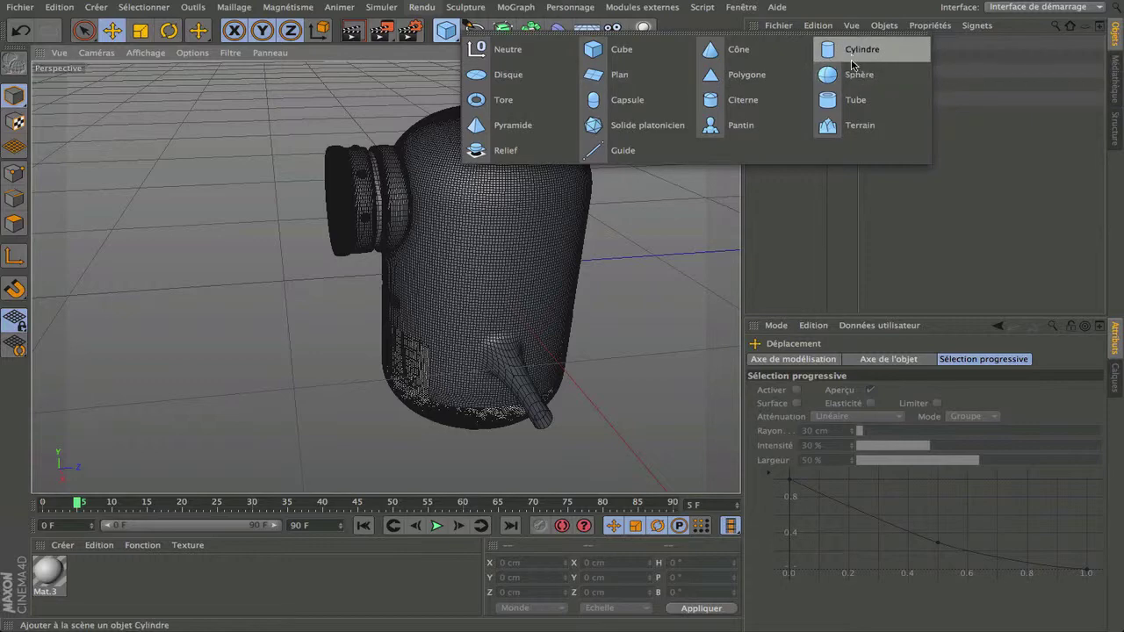
pyautogui.click(652, 112)
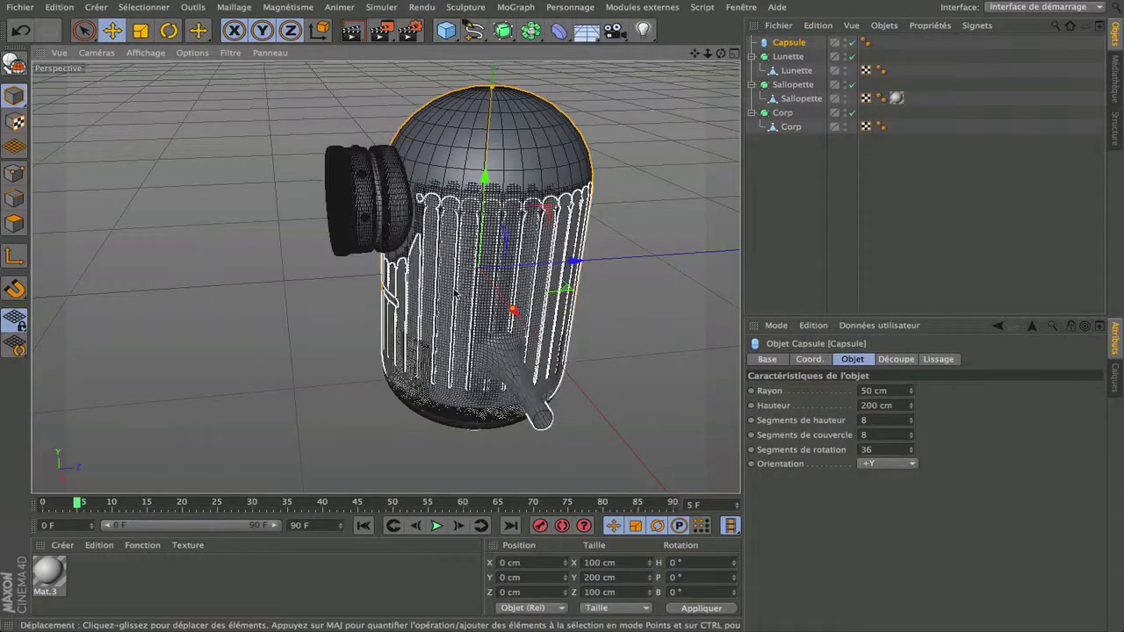
pyautogui.moveTo(572, 263); pyautogui.dragTo(309, 281)
pyautogui.scroll(-3, 210, 386)
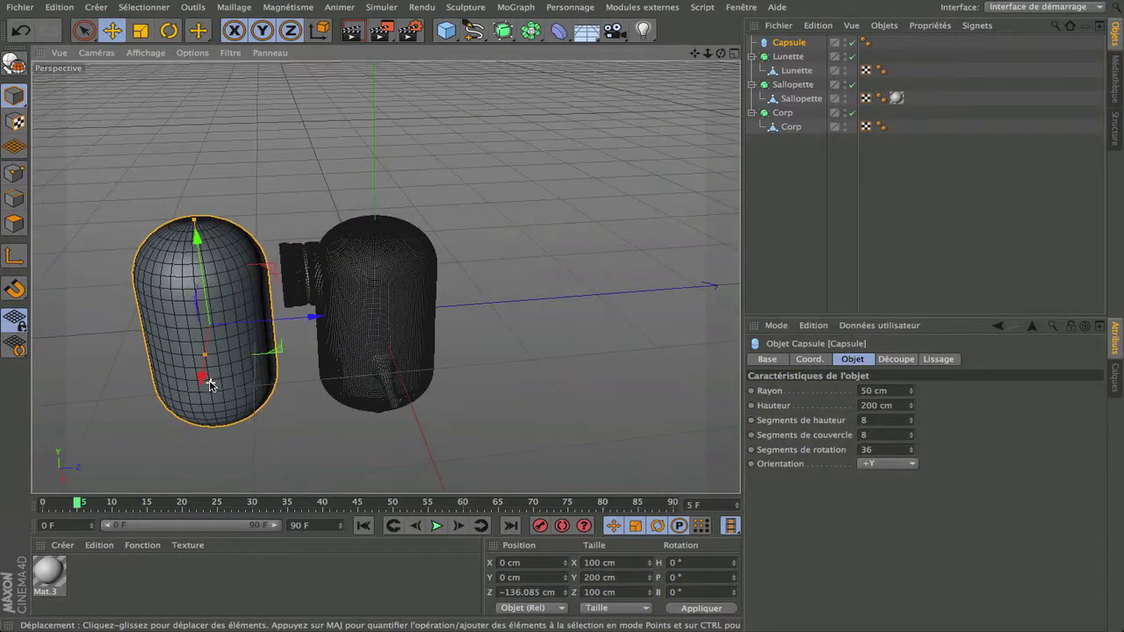
# Set the capsule's height to 19 cm and its radius to 3 cm.
pyautogui.moveTo(721, 53)
pyautogui.mouseDown()
pyautogui.moveTo(721, 14)
pyautogui.moveTo(714, 51)
pyautogui.moveTo(731, 43)
pyautogui.mouseUp()
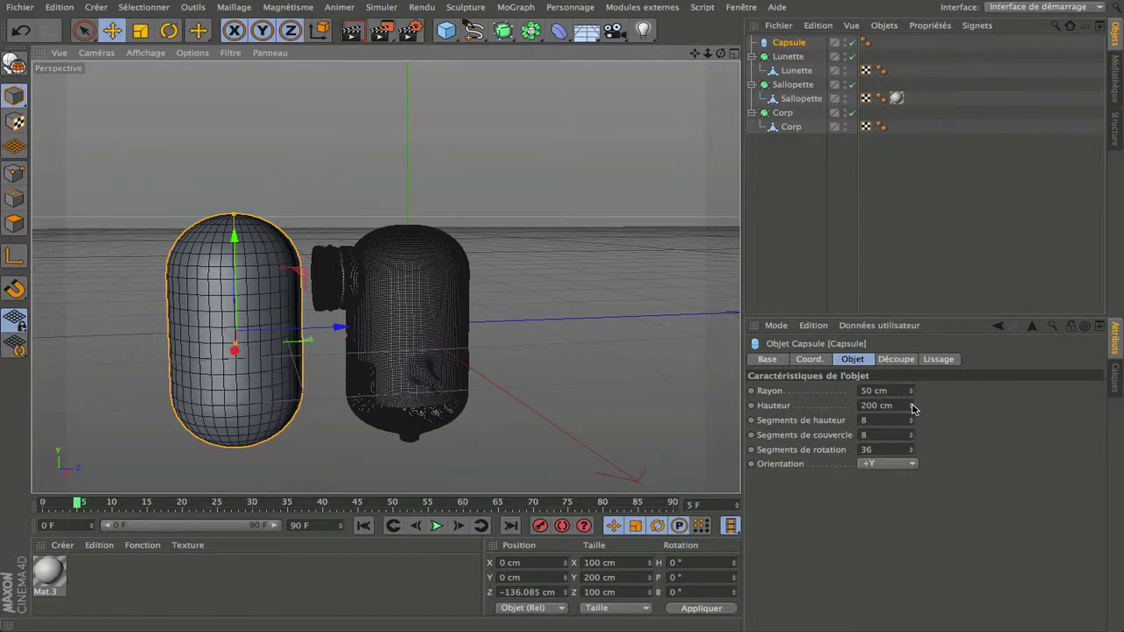
pyautogui.moveTo(911, 408); pyautogui.dragTo(906, 524)
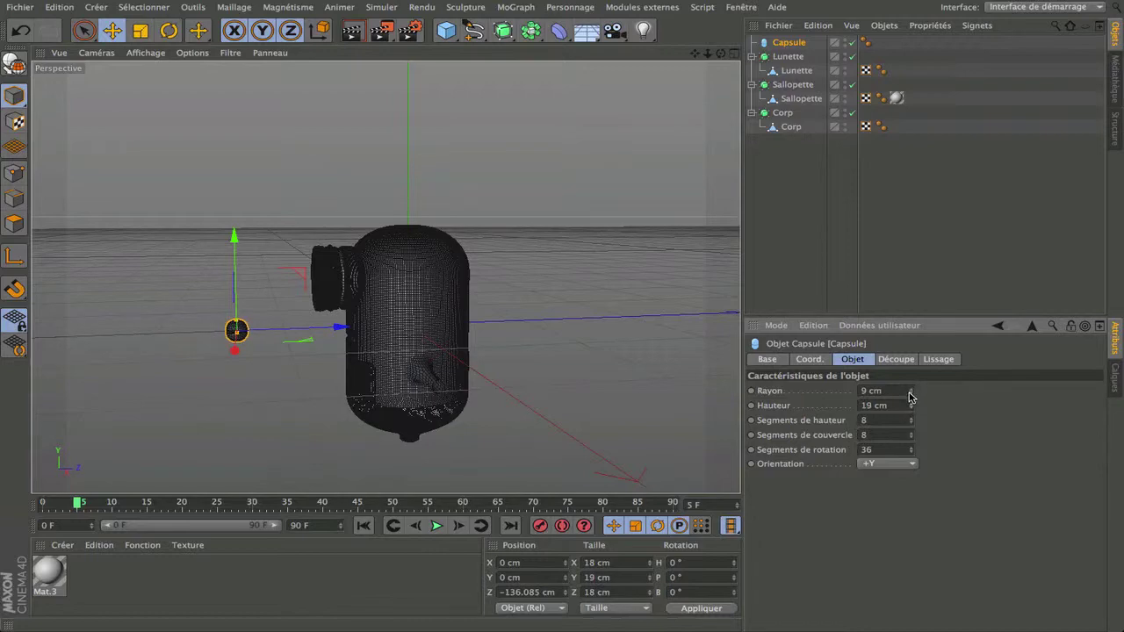
pyautogui.click(909, 394)
pyautogui.click(909, 393)
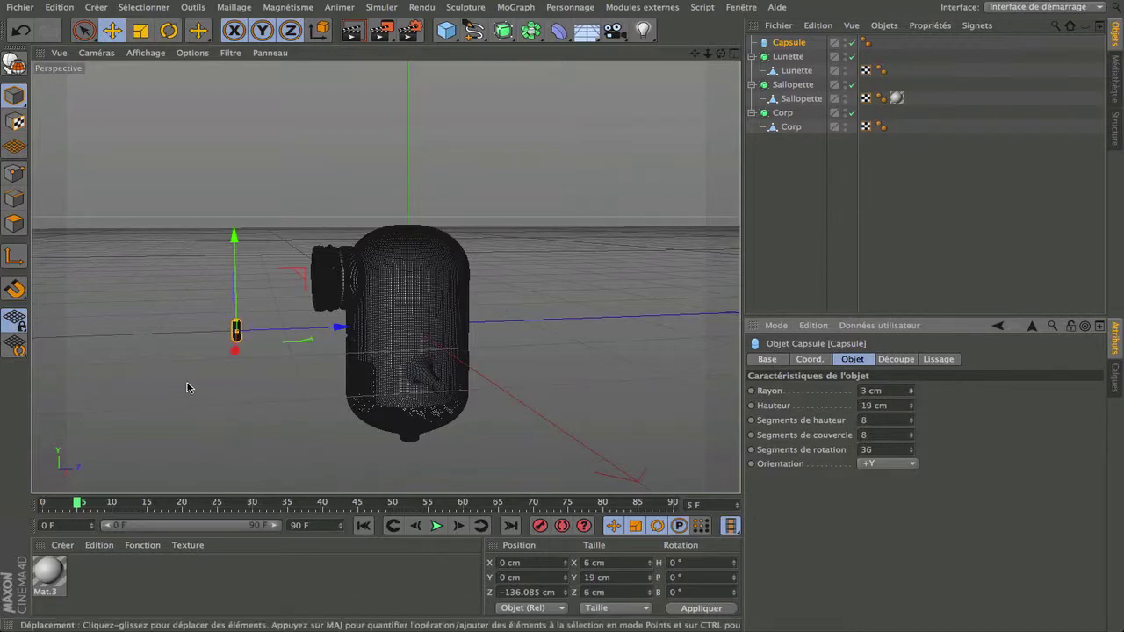
# Set the capsule's height segments to 6.
pyautogui.scroll(10, 246, 344)
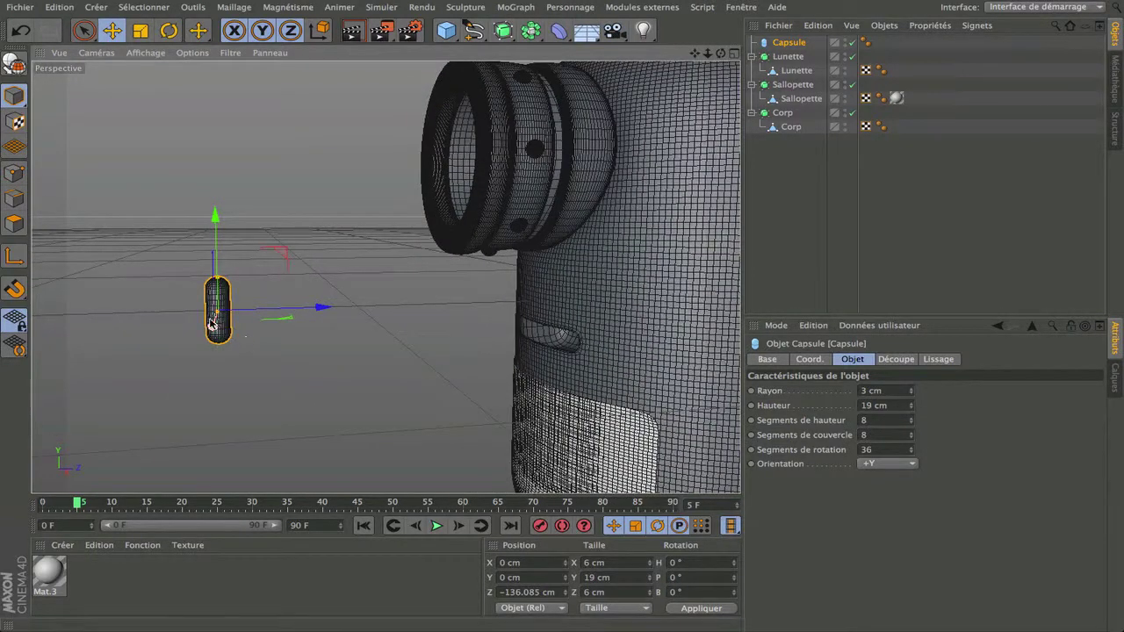
pyautogui.scroll(5, 211, 322)
pyautogui.scroll(8, 211, 322)
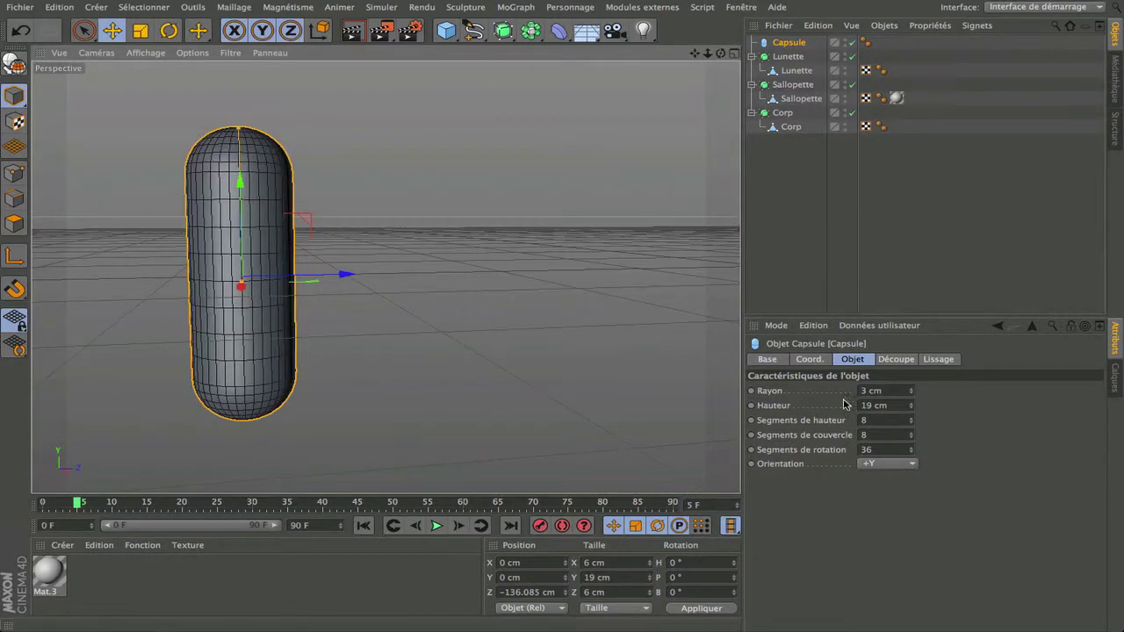
pyautogui.click(911, 423)
pyautogui.click(911, 423)
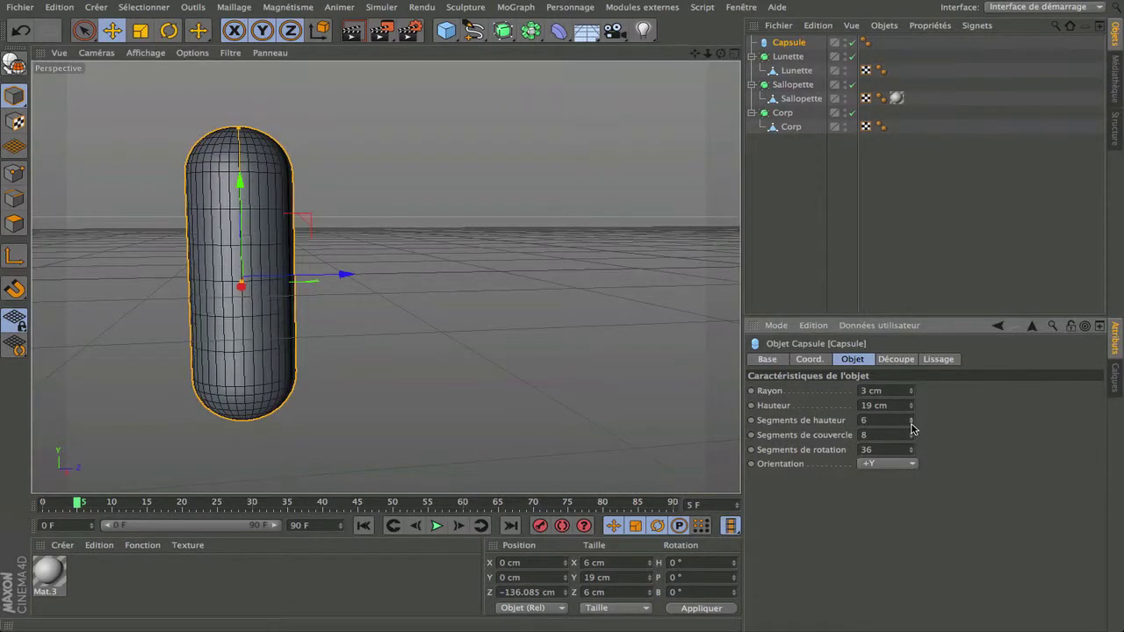
pyautogui.click(911, 423)
pyautogui.click(911, 423)
pyautogui.click(911, 419)
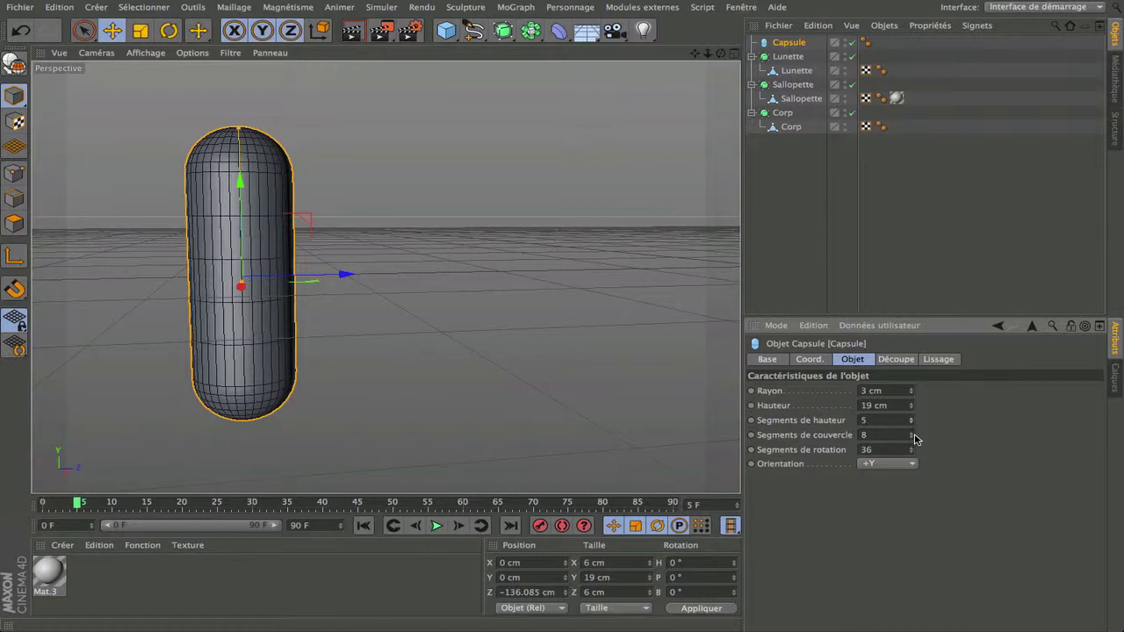
pyautogui.click(911, 419)
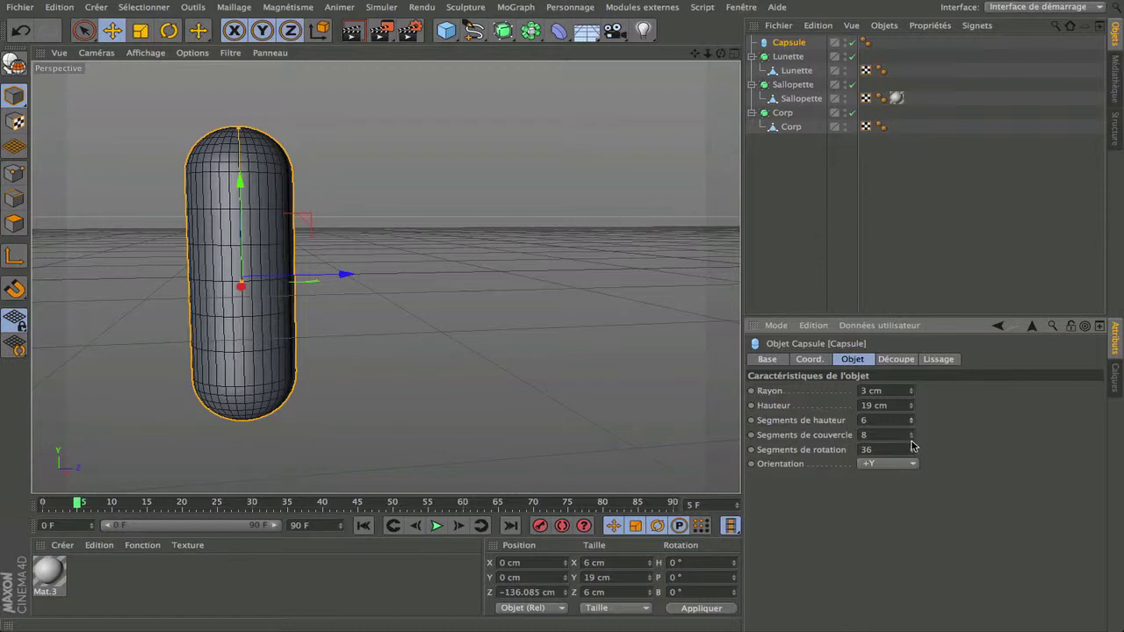
# Set the capsule's cap segments to 6 and its rotation segments to 8.
pyautogui.click(911, 439)
pyautogui.click(911, 439)
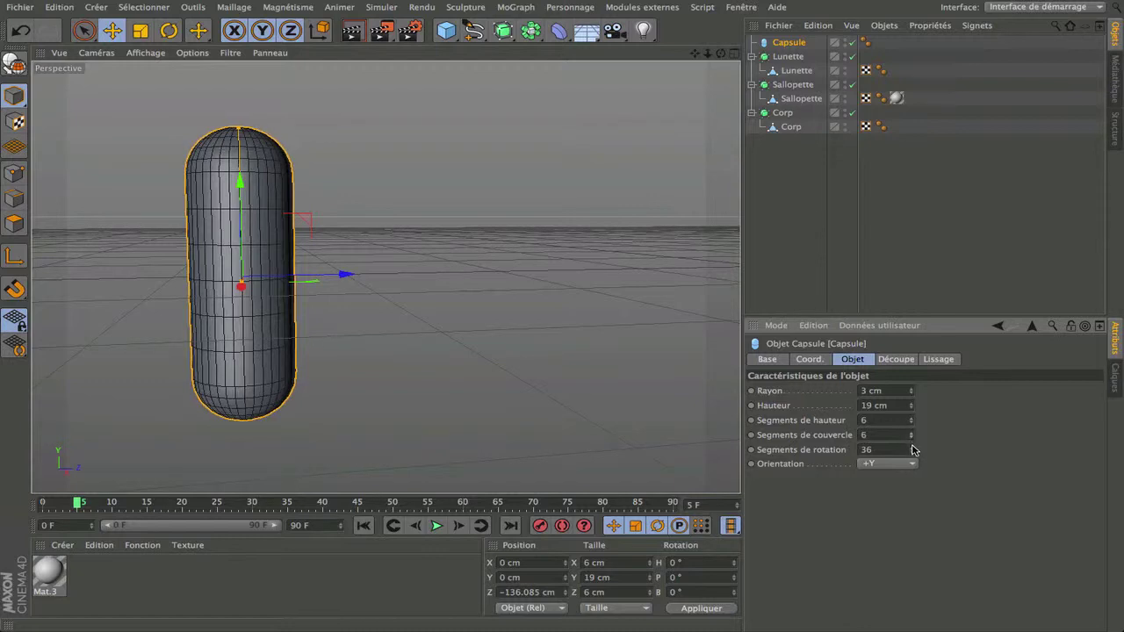
pyautogui.click(910, 454)
pyautogui.click(910, 454)
pyautogui.click(910, 454)
pyautogui.click(910, 454)
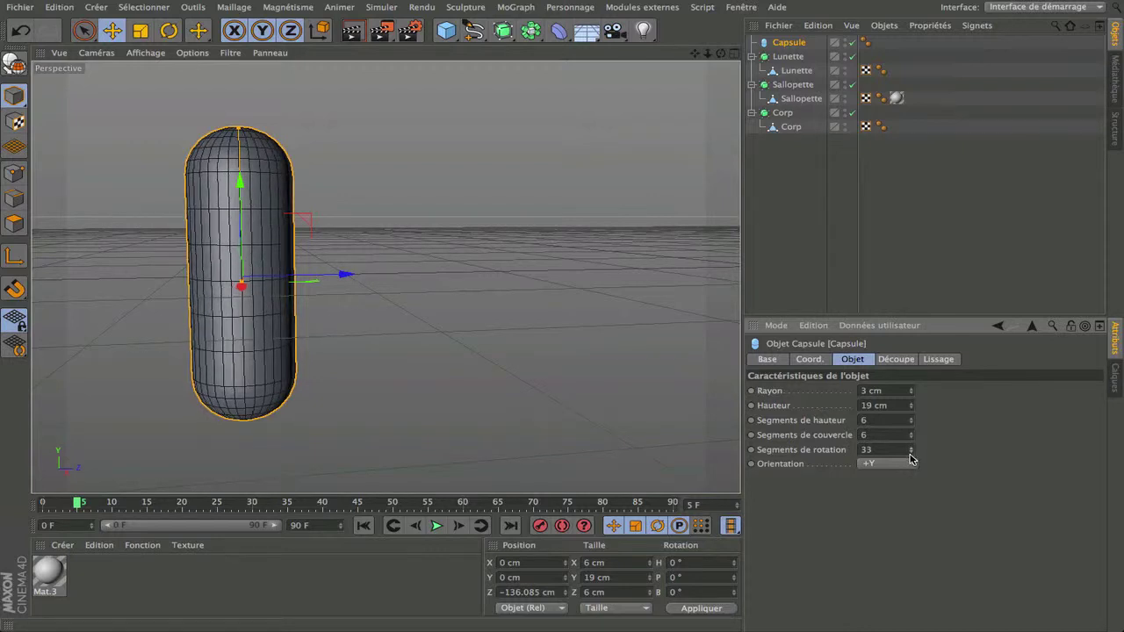
pyautogui.click(911, 454)
pyautogui.click(910, 454)
pyautogui.click(911, 454)
pyautogui.click(911, 454)
pyautogui.click(910, 453)
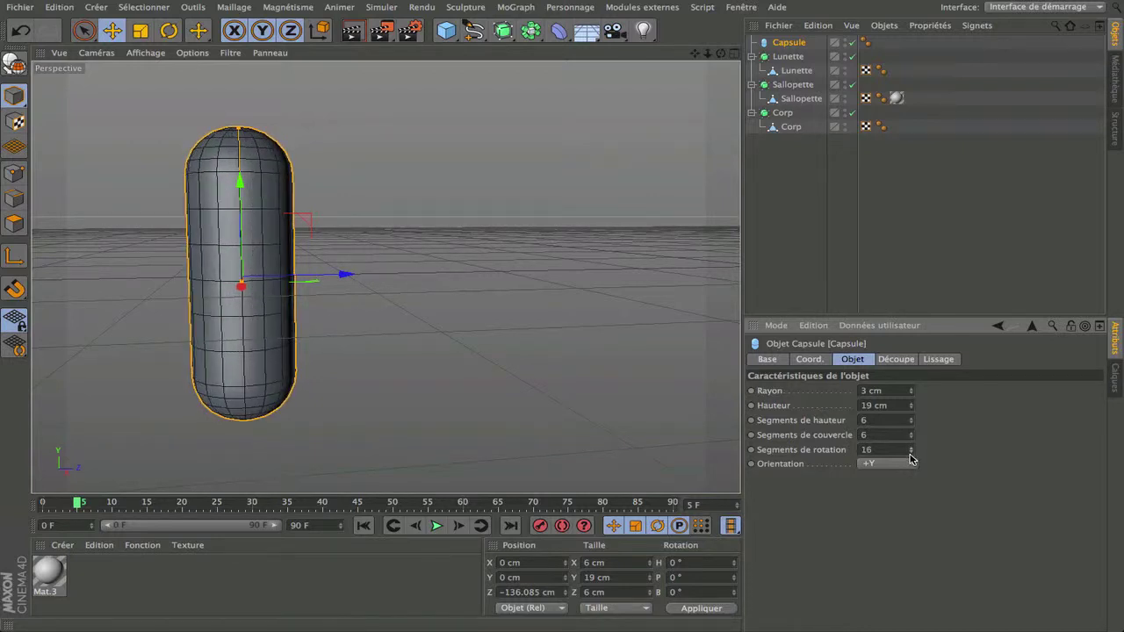
pyautogui.click(910, 454)
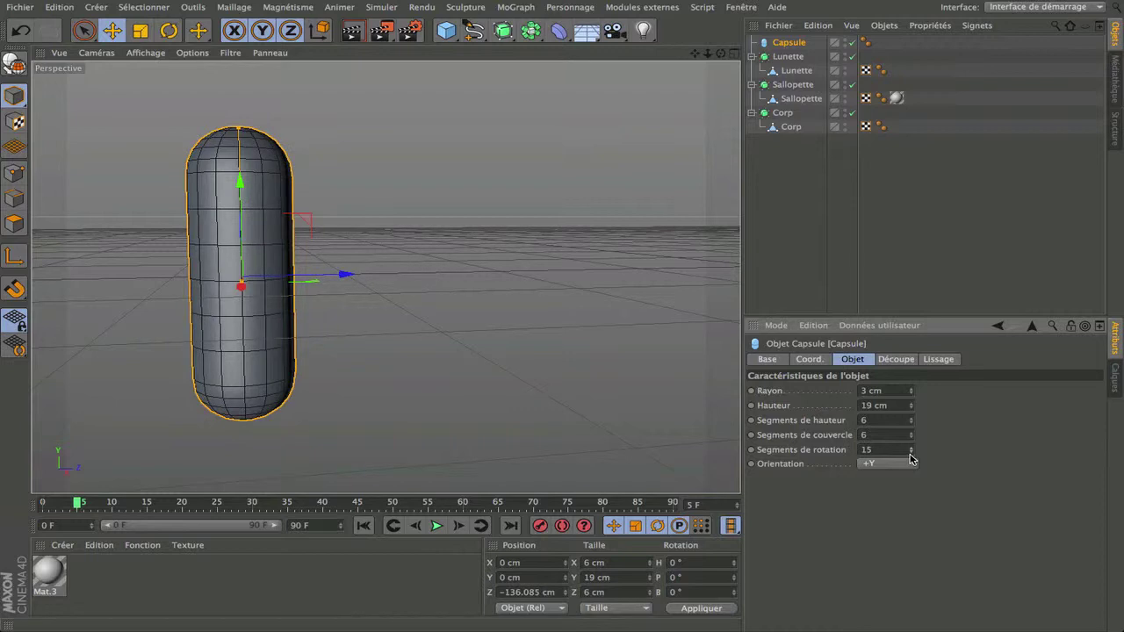
pyautogui.click(910, 454)
pyautogui.moveTo(910, 454); pyautogui.dragTo(910, 464)
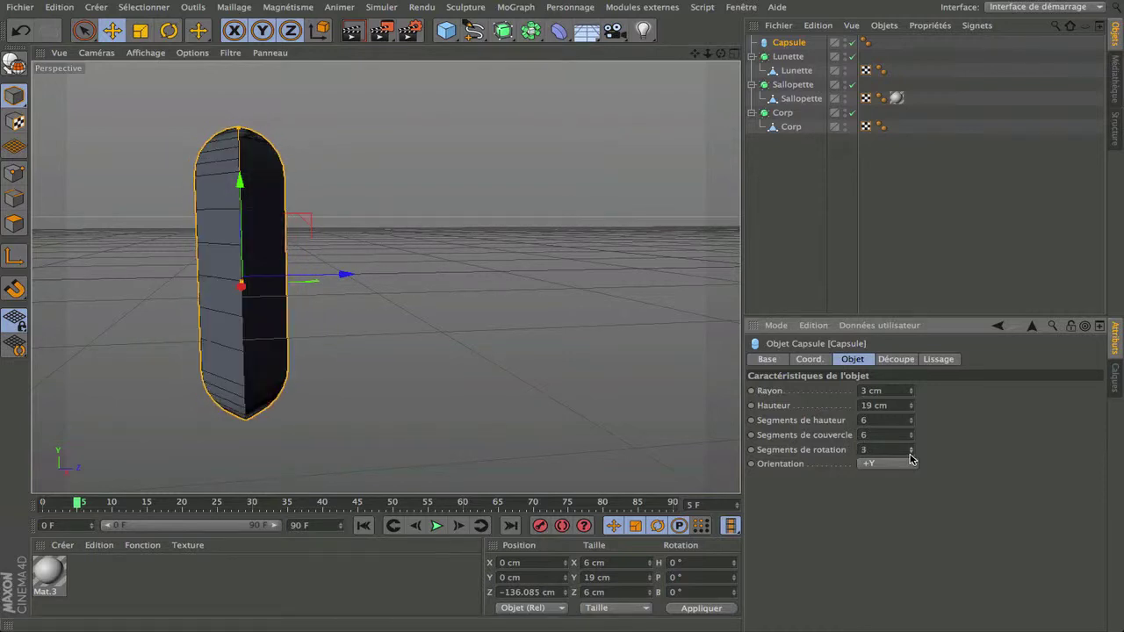
pyautogui.click(910, 446)
pyautogui.click(910, 446)
pyautogui.click(911, 446)
pyautogui.click(910, 446)
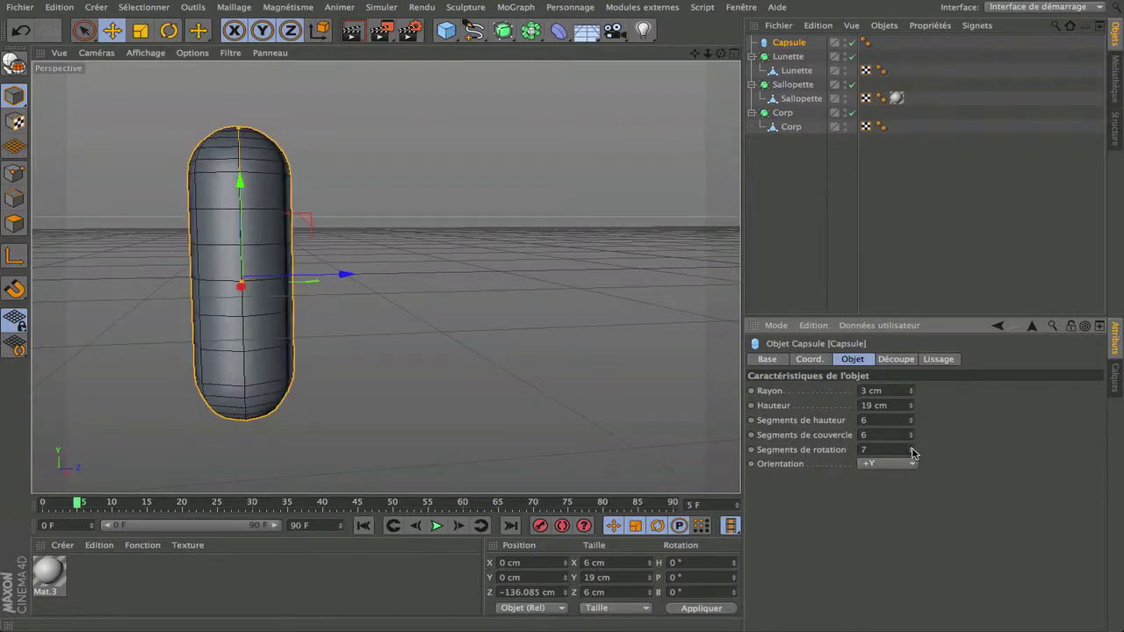
pyautogui.click(911, 453)
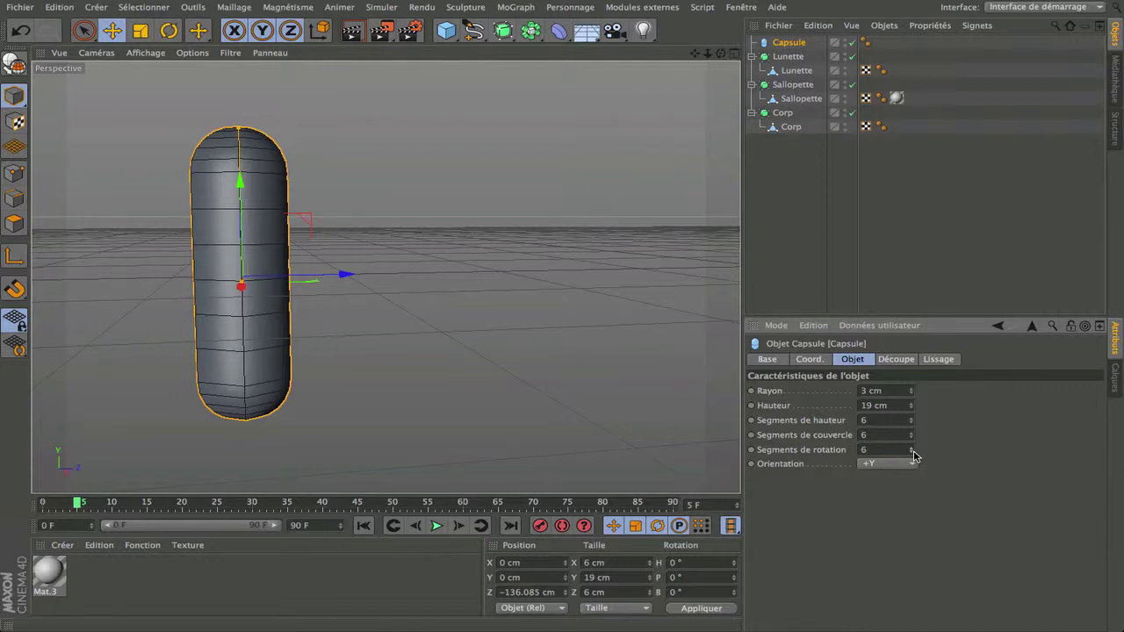
pyautogui.click(912, 453)
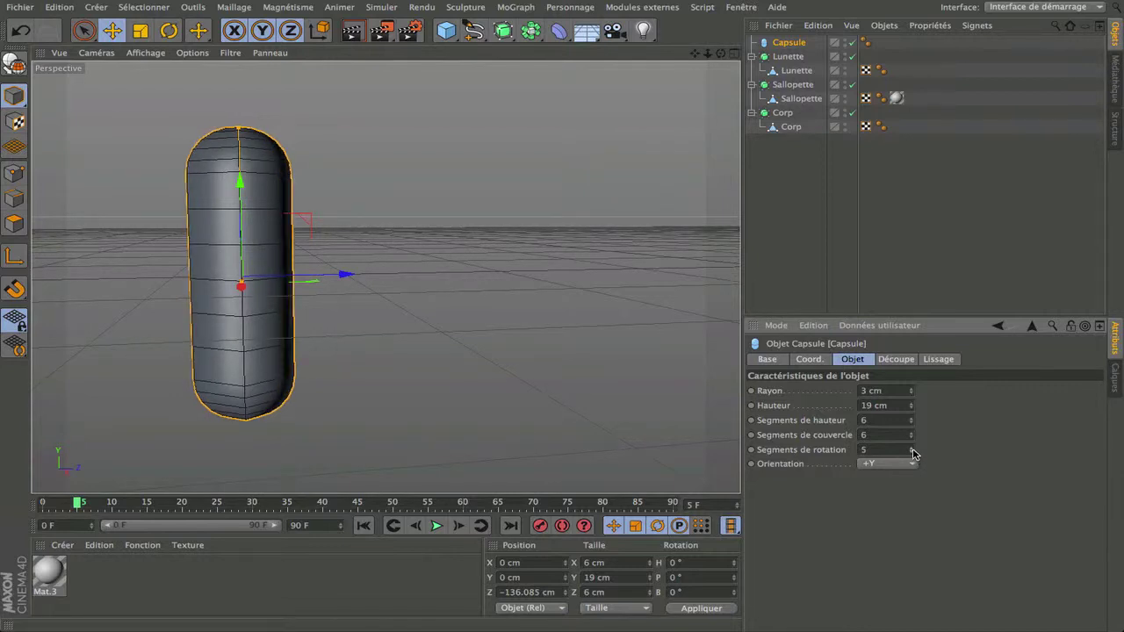
pyautogui.click(911, 447)
pyautogui.click(911, 447)
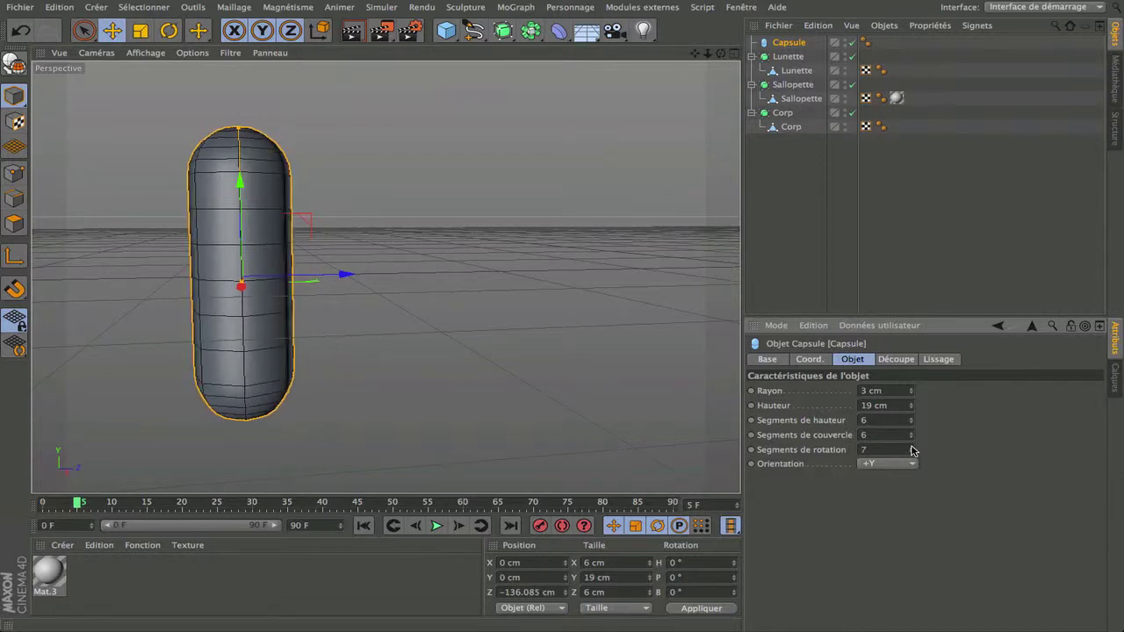
pyautogui.click(911, 447)
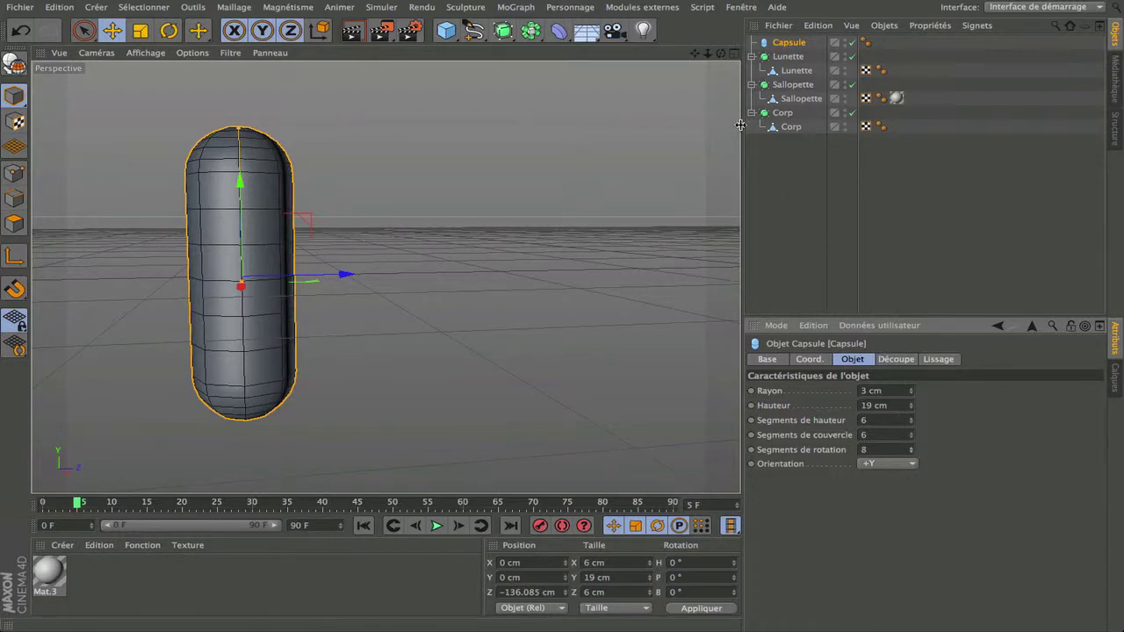
pyautogui.moveTo(721, 53); pyautogui.dragTo(384, 276)
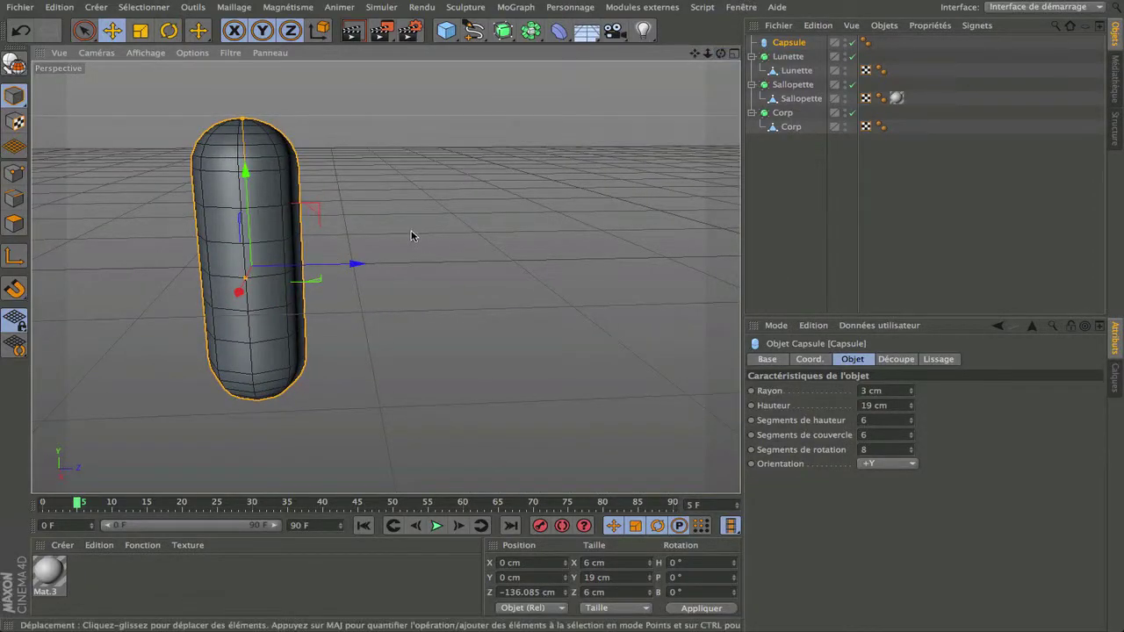
pyautogui.scroll(-5, 411, 236)
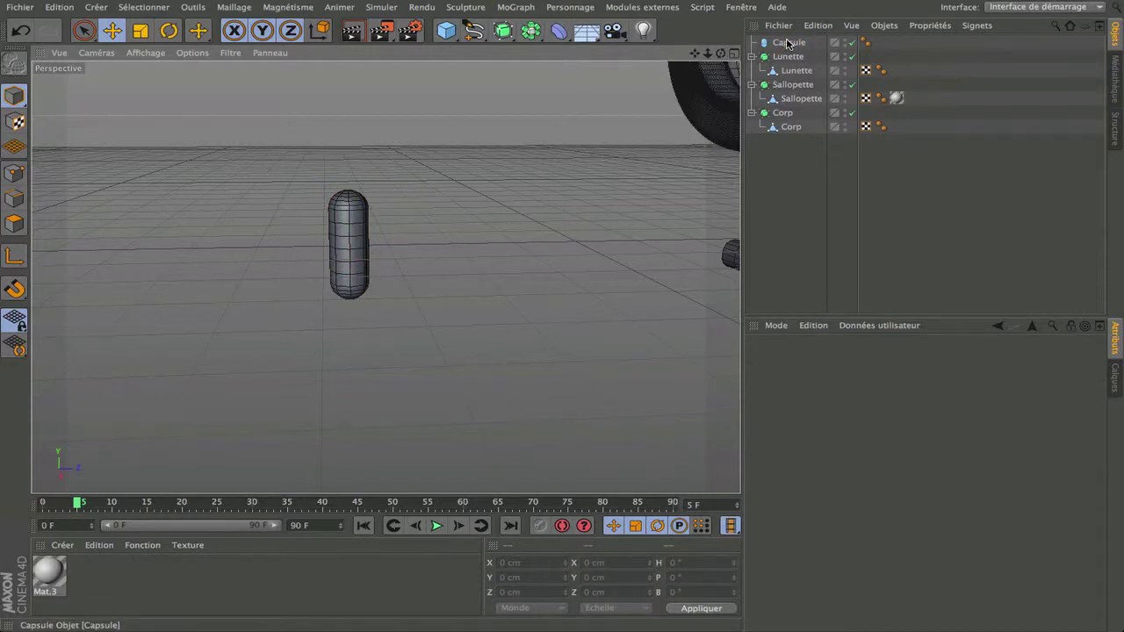
# Move the capsule up to the side of the goggle, at about X 39.4 cm, Y 44.5 cm and Z -46.8 cm.
pyautogui.scroll(-5, 481, 275)
pyautogui.moveTo(515, 257); pyautogui.dragTo(725, 255)
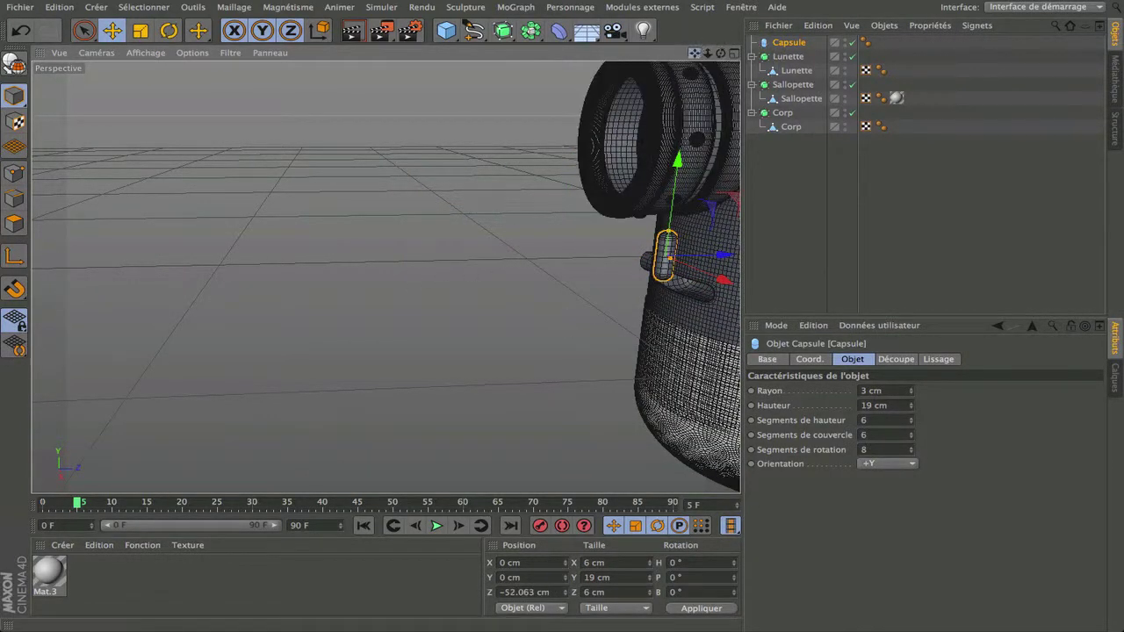
pyautogui.moveTo(695, 53); pyautogui.dragTo(399, 84)
pyautogui.moveTo(372, 202); pyautogui.dragTo(373, 102)
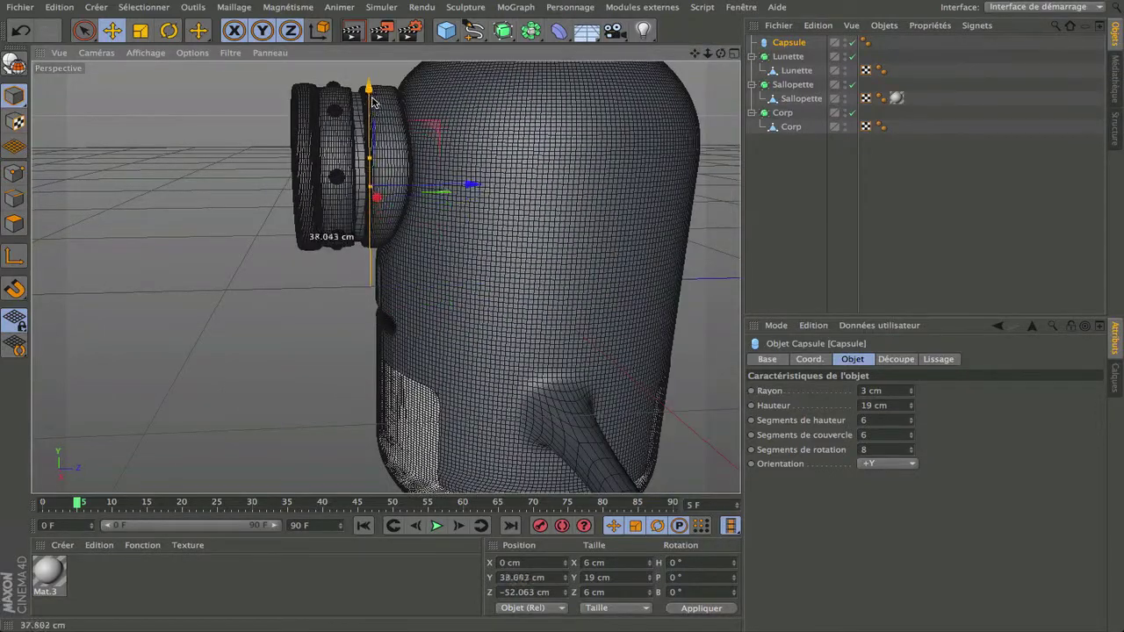
pyautogui.moveTo(376, 196); pyautogui.dragTo(379, 222)
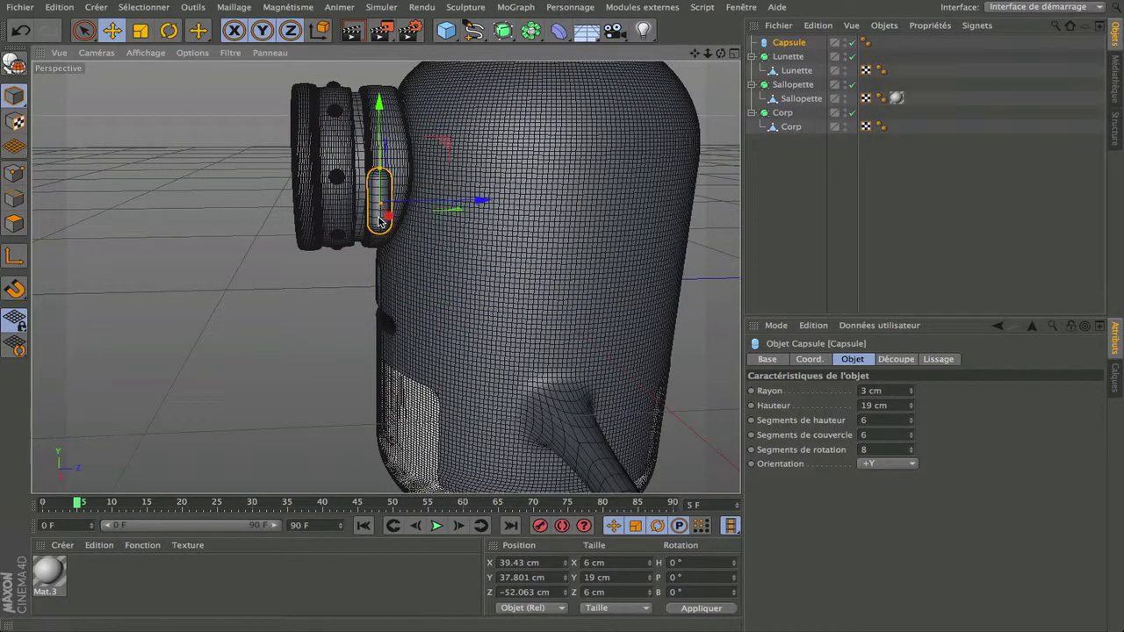
pyautogui.moveTo(485, 201); pyautogui.dragTo(505, 203)
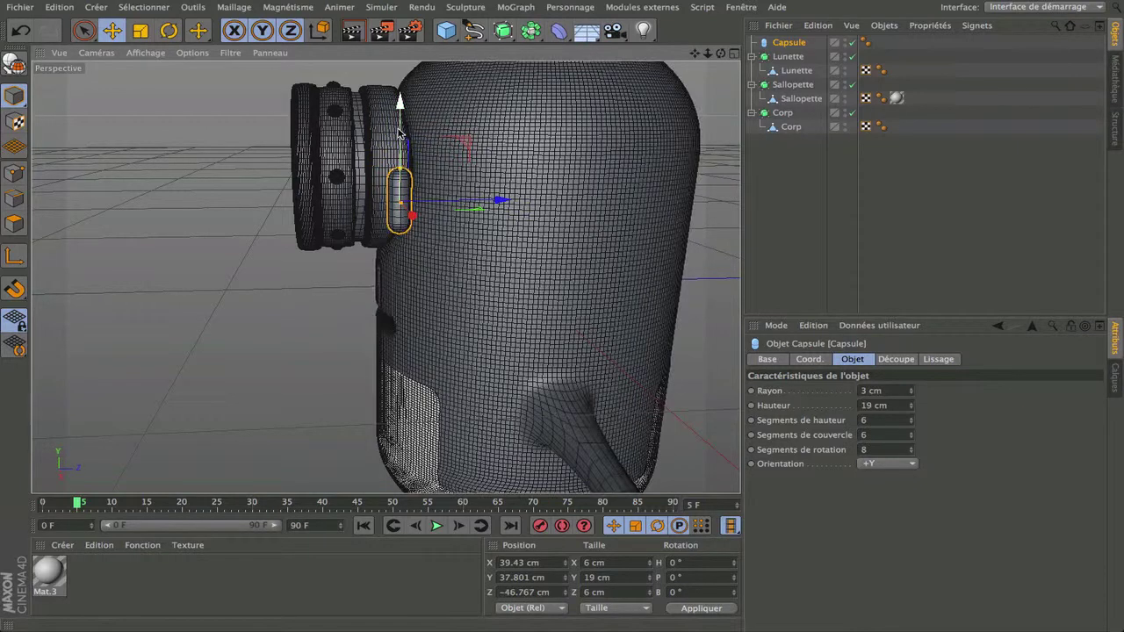
pyautogui.moveTo(399, 130); pyautogui.dragTo(399, 107)
# Set the capsule against the body just behind the goggle, at about X 30.6 cm and Z -43 cm.
pyautogui.scroll(5, 438, 202)
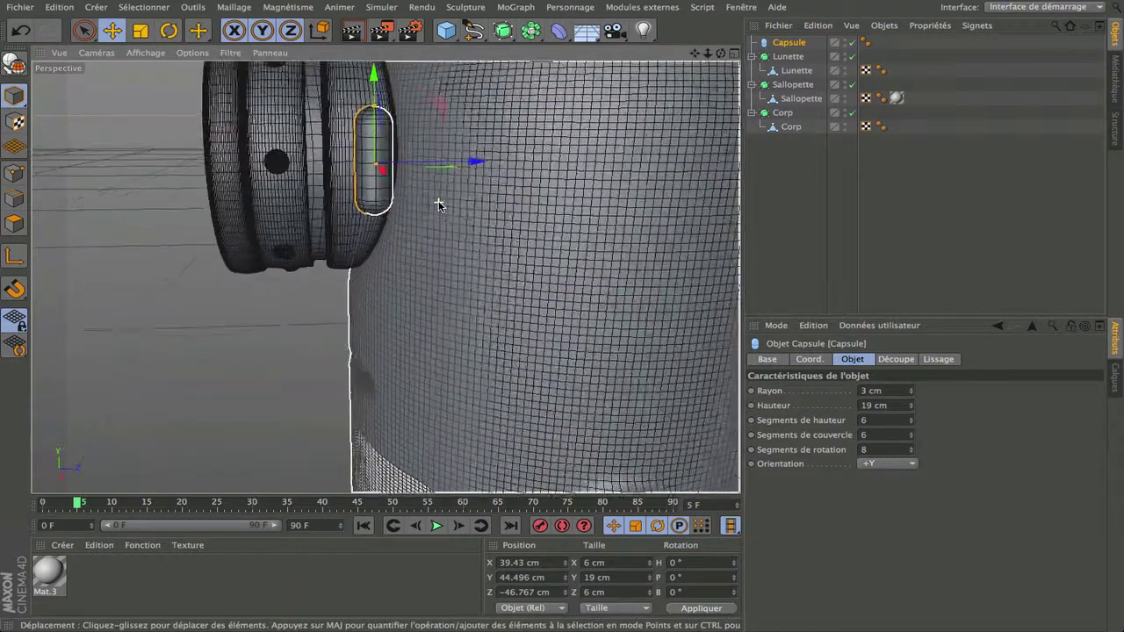
pyautogui.scroll(2, 439, 203)
pyautogui.moveTo(465, 157); pyautogui.dragTo(502, 156)
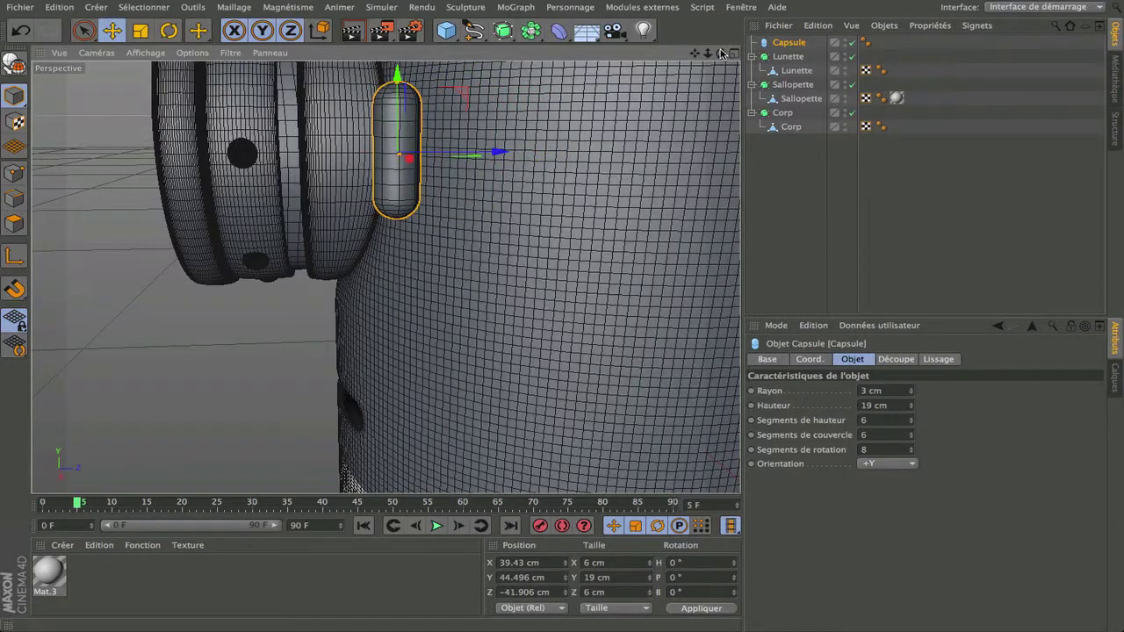
pyautogui.moveTo(720, 52); pyautogui.dragTo(385, 277)
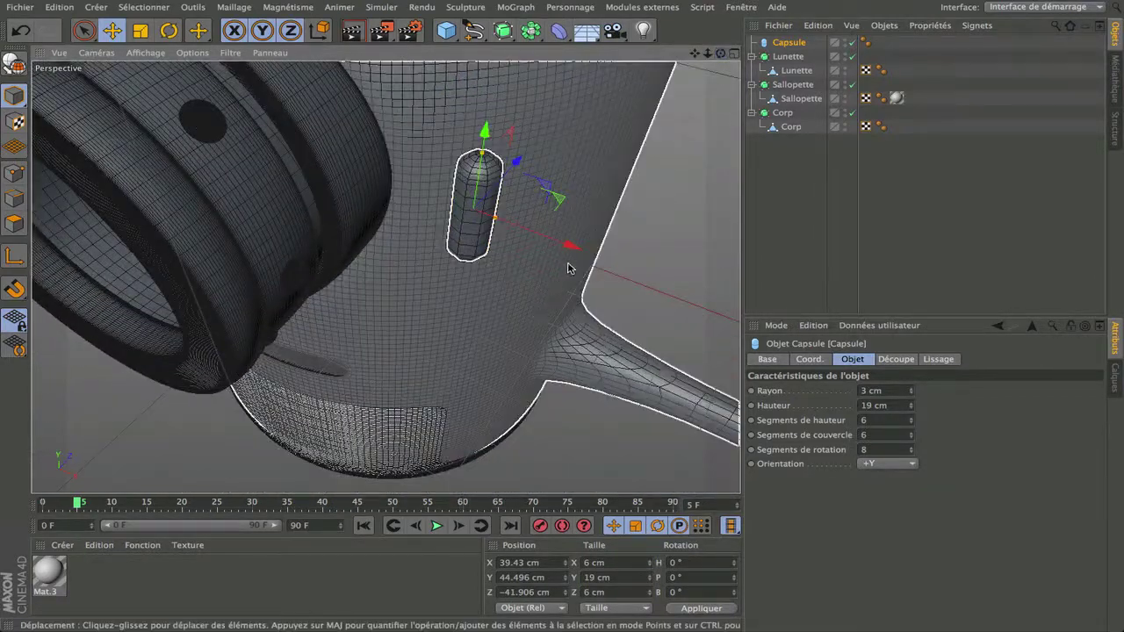
pyautogui.moveTo(567, 267); pyautogui.dragTo(474, 235)
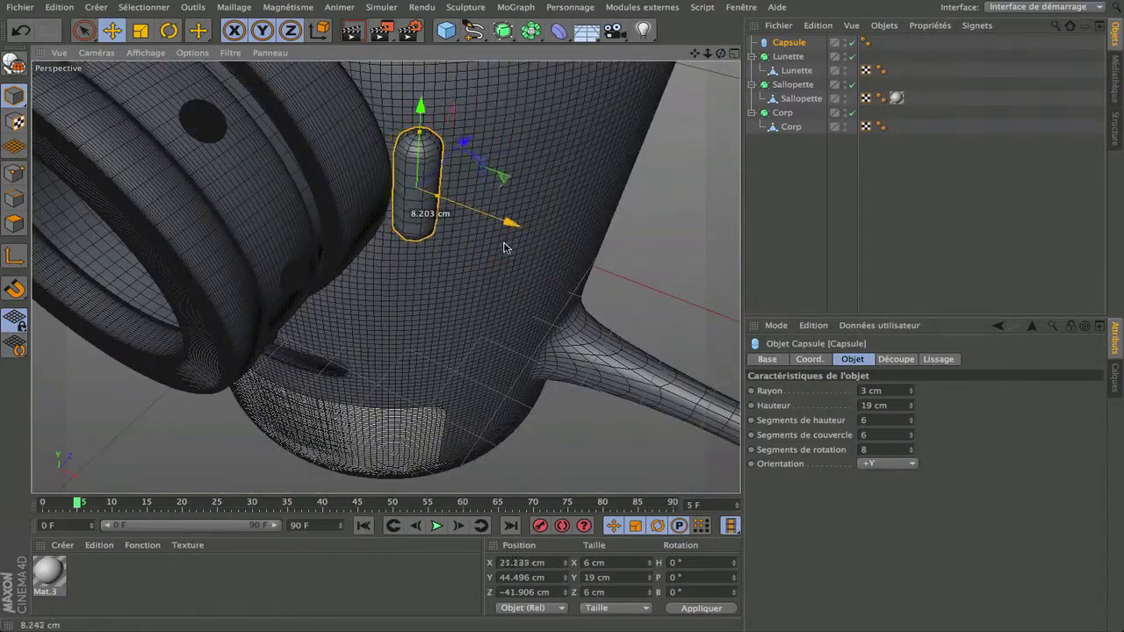
pyautogui.moveTo(720, 53); pyautogui.dragTo(384, 276)
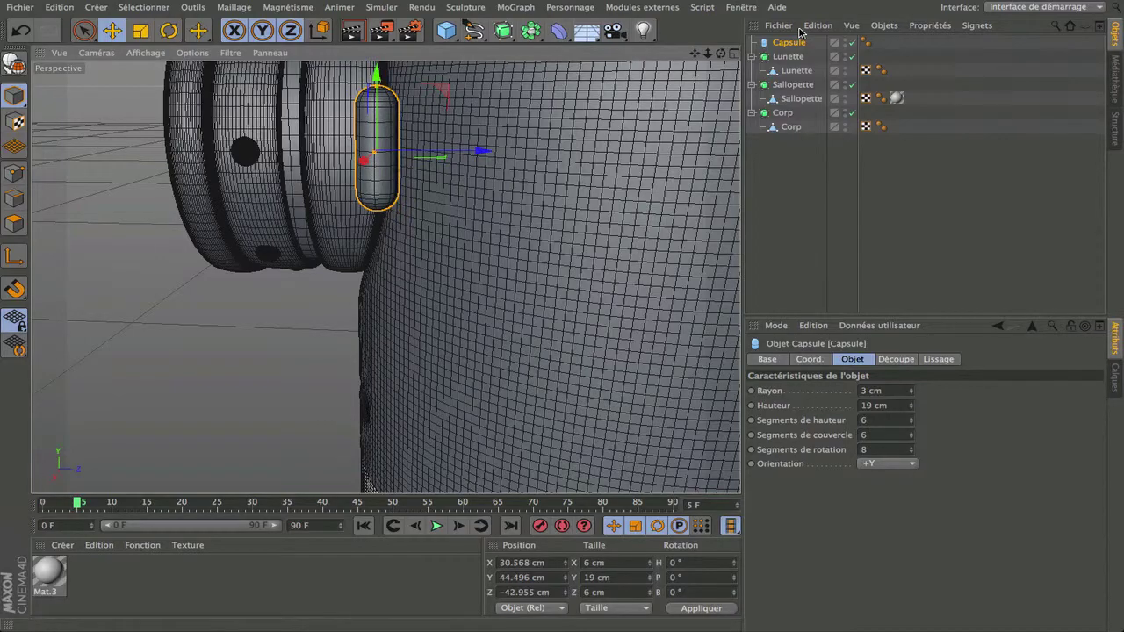
# Render the side view of the character to check how the capsule sits behind the goggle.
pyautogui.moveTo(721, 53); pyautogui.dragTo(385, 277)
pyautogui.scroll(-10, 491, 204)
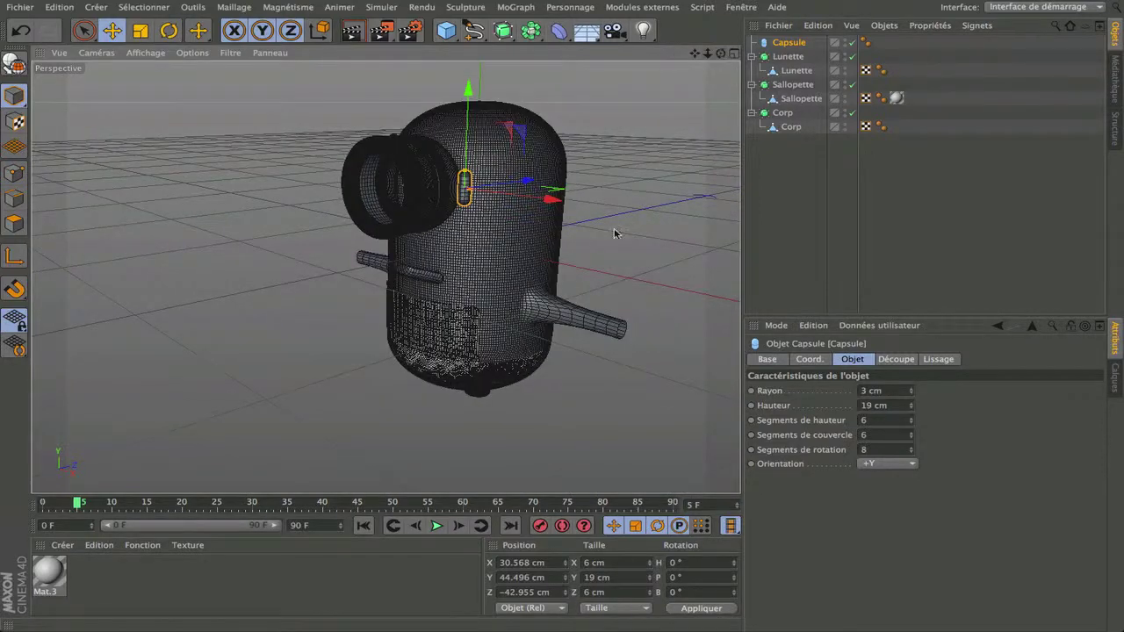
pyautogui.moveTo(720, 54); pyautogui.dragTo(385, 277)
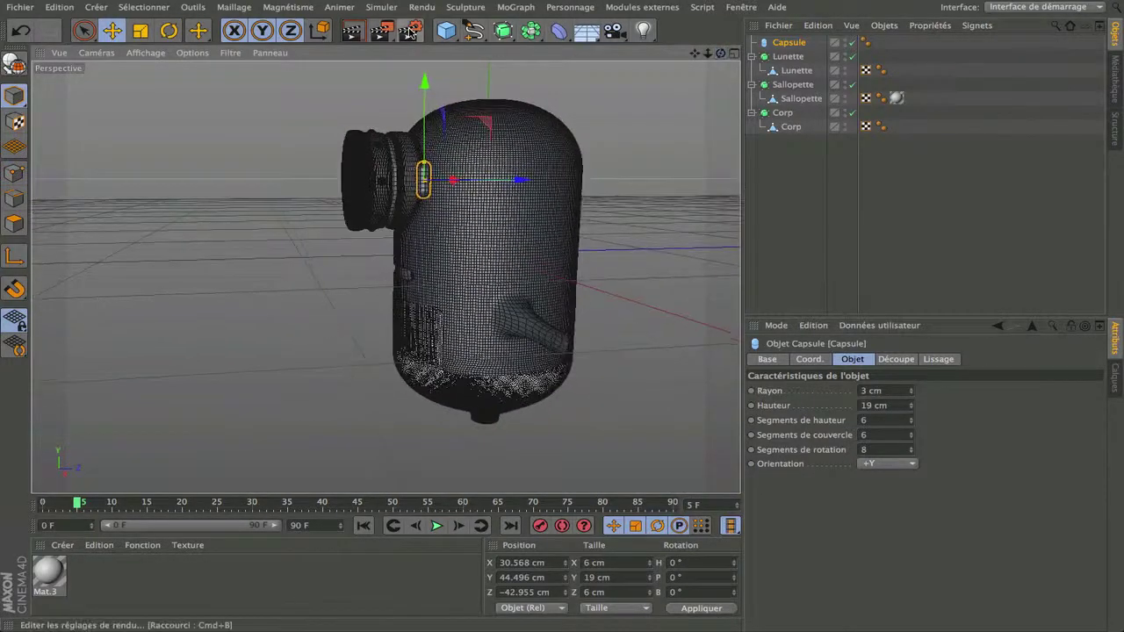
pyautogui.click(356, 32)
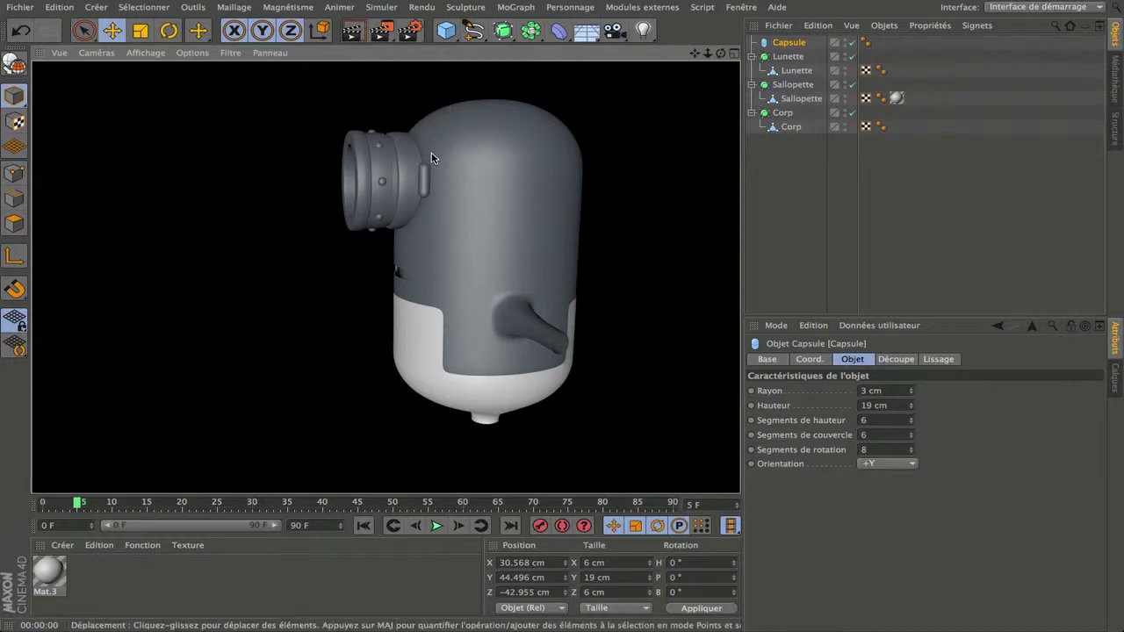
# Raise the capsule slightly along the Y axis to about 45.2 cm.
pyautogui.scroll(8, 431, 158)
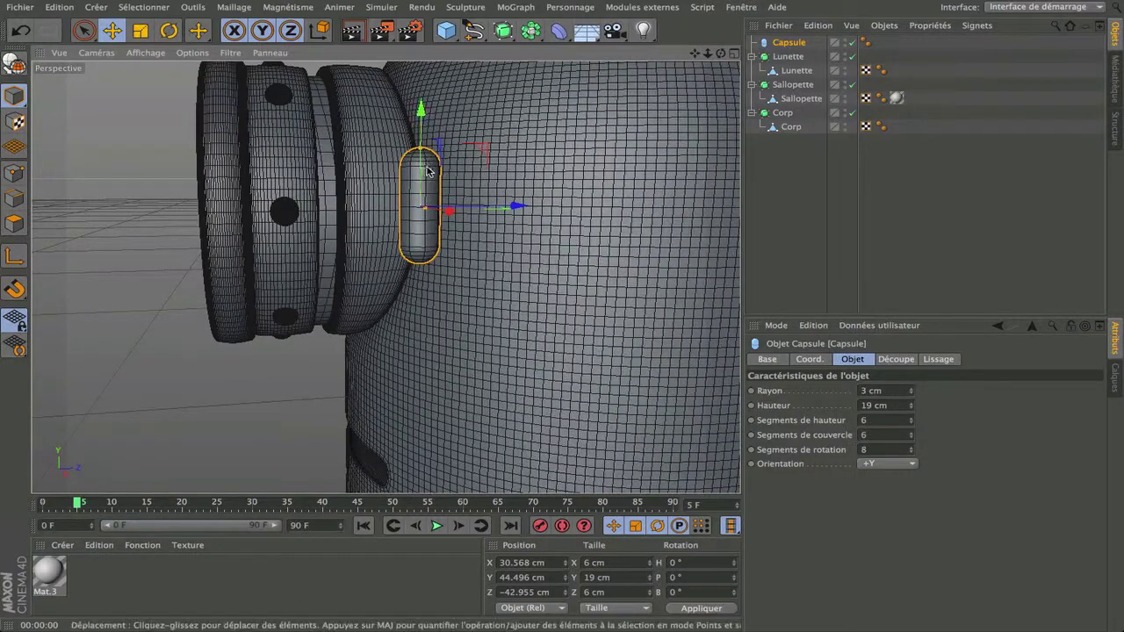
pyautogui.moveTo(721, 54)
pyautogui.mouseDown()
pyautogui.moveTo(683, 44)
pyautogui.moveTo(689, 74)
pyautogui.moveTo(762, 53)
pyautogui.moveTo(669, 55)
pyautogui.moveTo(657, 65)
pyautogui.moveTo(660, 51)
pyautogui.moveTo(724, 59)
pyautogui.mouseUp()
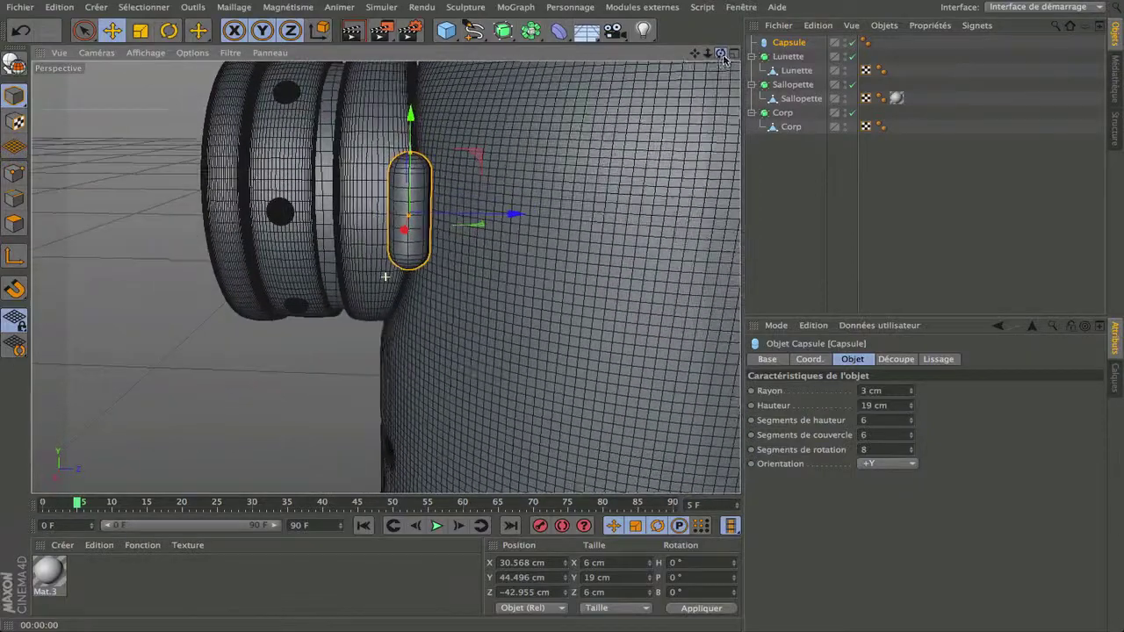
pyautogui.moveTo(413, 148); pyautogui.dragTo(413, 143)
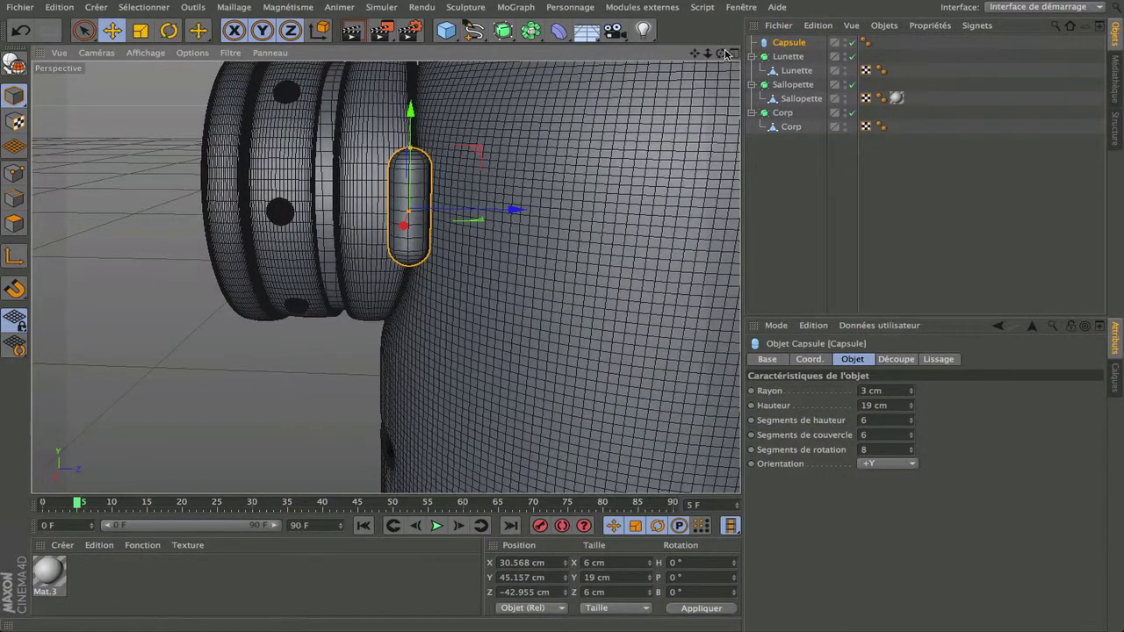
# Add a Symmetry object to the scene for mirroring the capsule.
pyautogui.moveTo(722, 54); pyautogui.dragTo(385, 277)
pyautogui.scroll(-6, 544, 201)
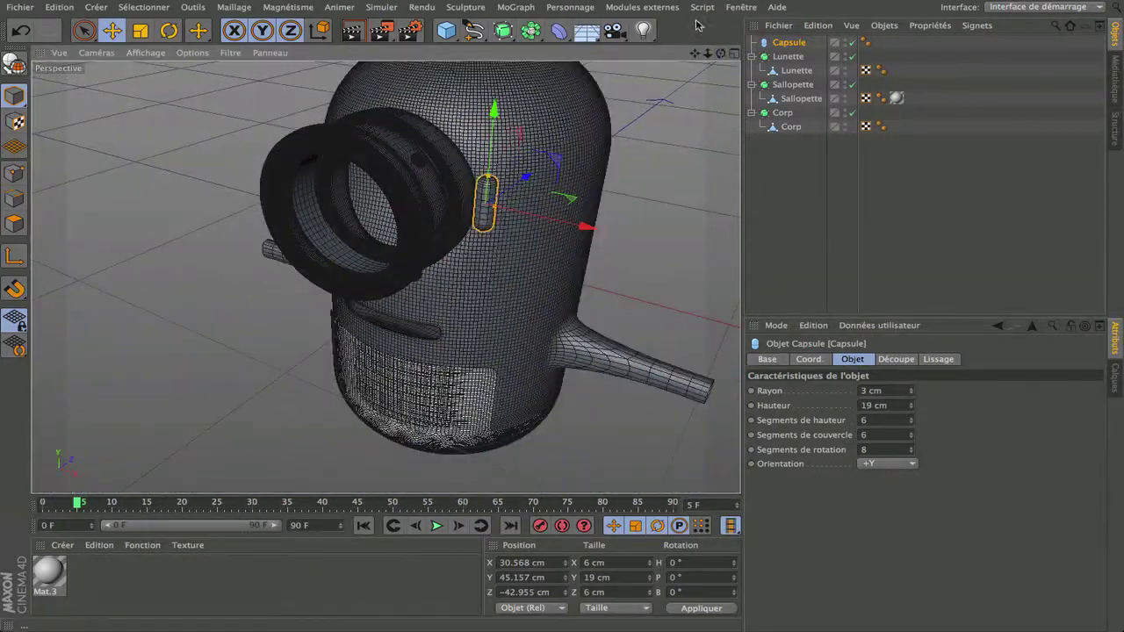
pyautogui.moveTo(720, 57); pyautogui.dragTo(385, 277)
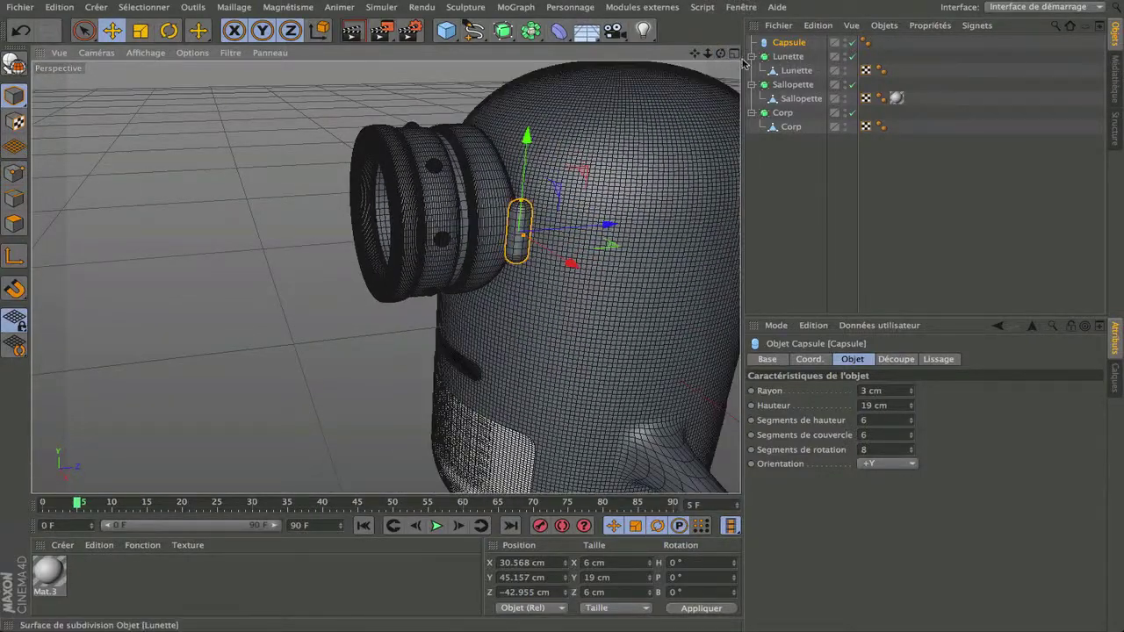
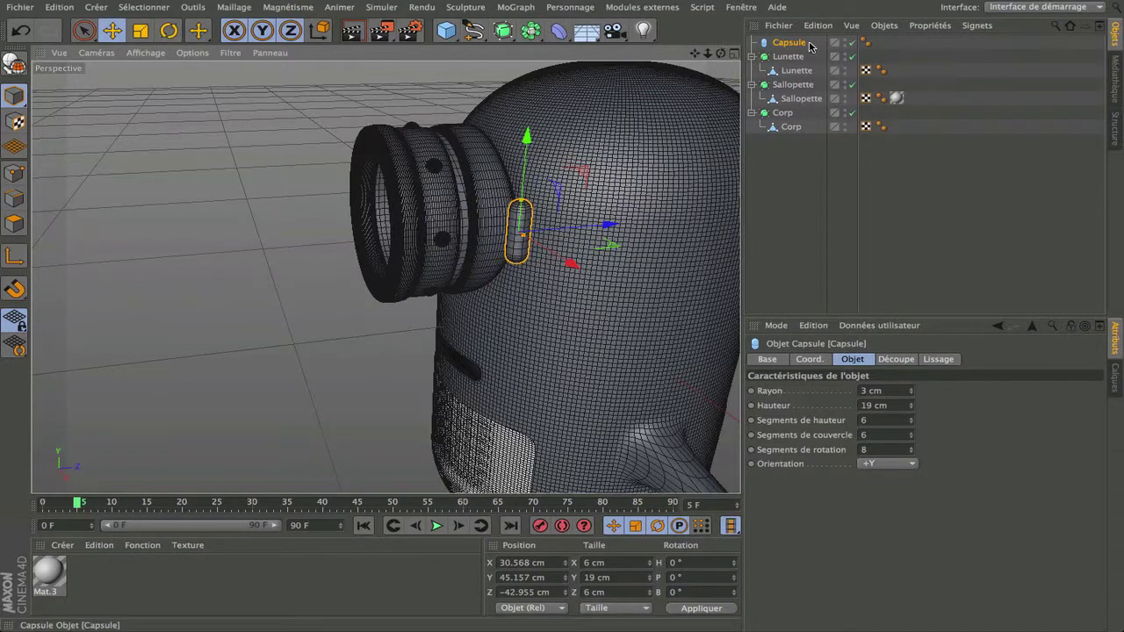
pyautogui.click(530, 31)
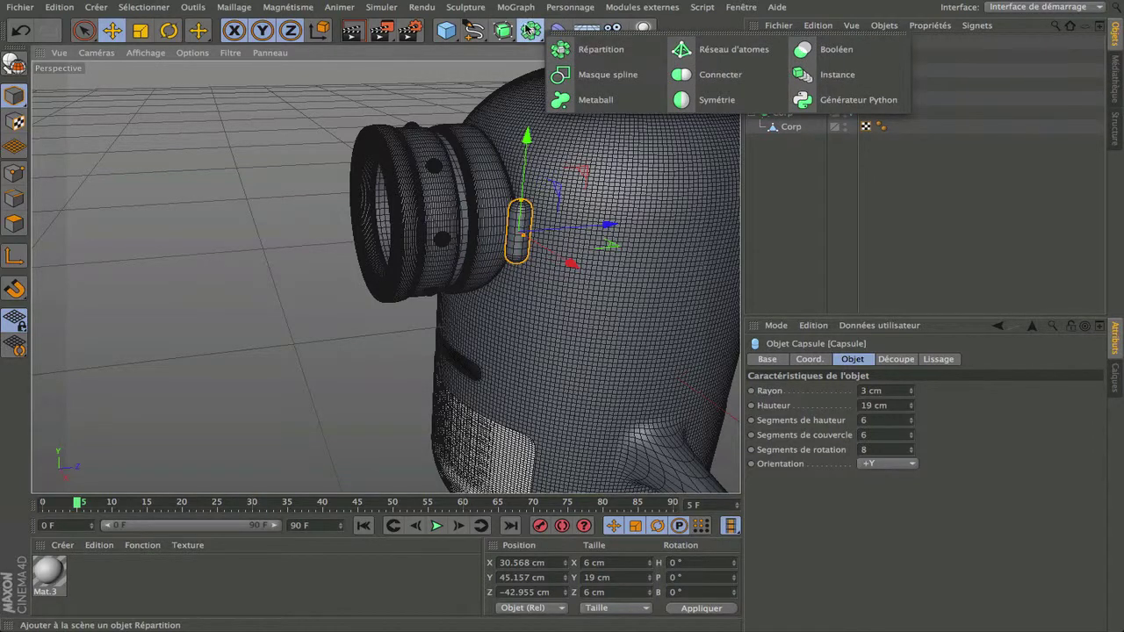
pyautogui.click(699, 101)
# Make the capsule editable and nest it under the Symmetry object.
pyautogui.click(788, 57)
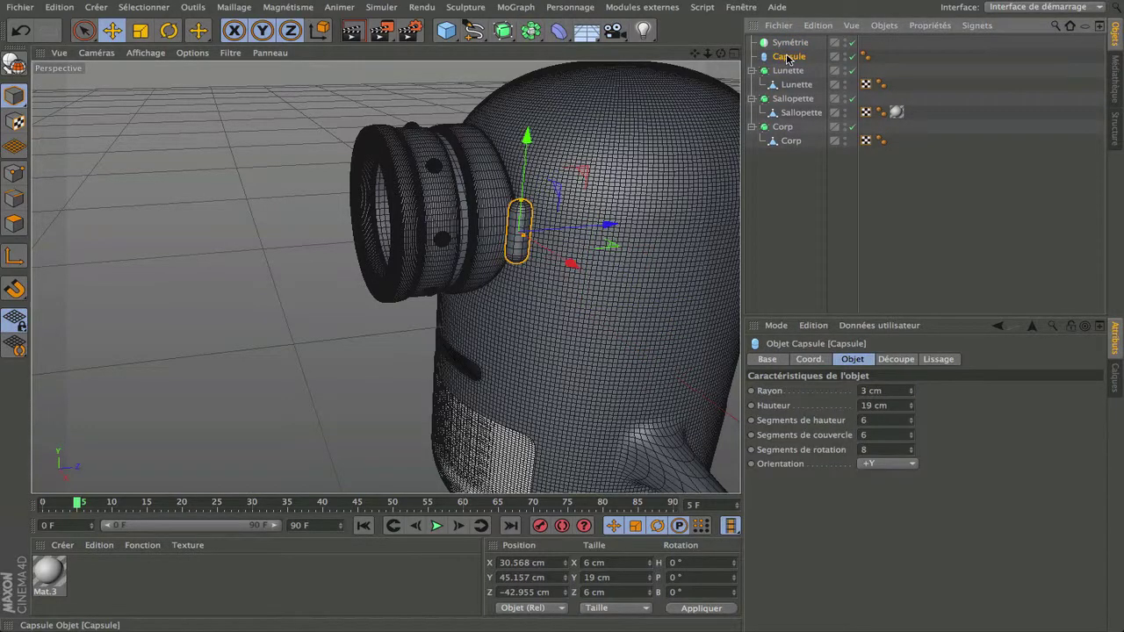
pyautogui.scroll(5, 501, 251)
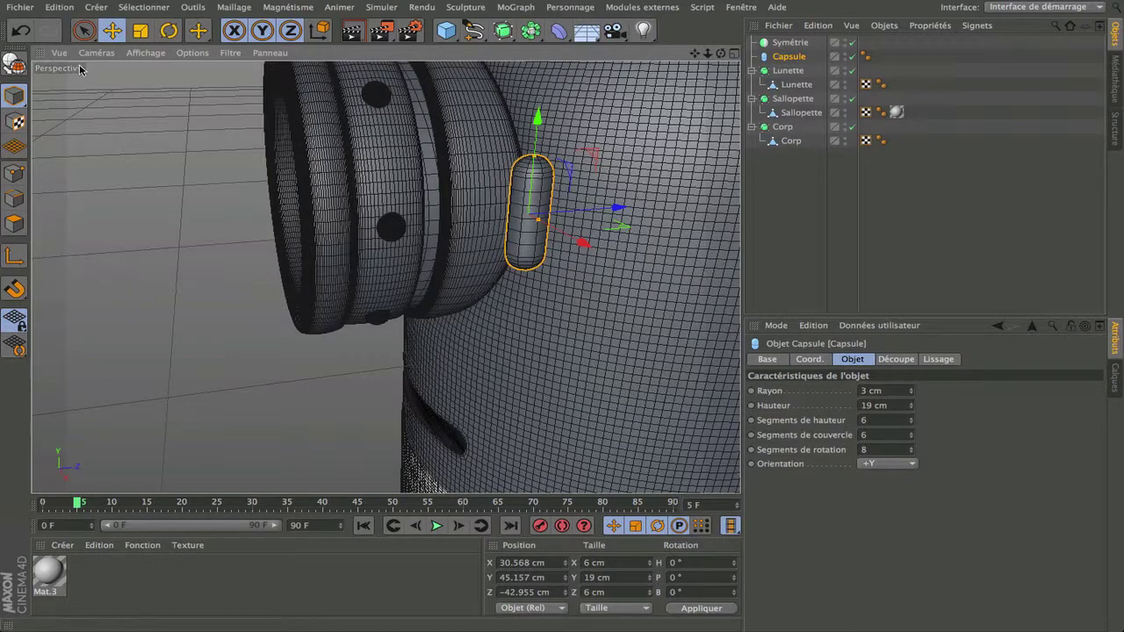
pyautogui.click(15, 67)
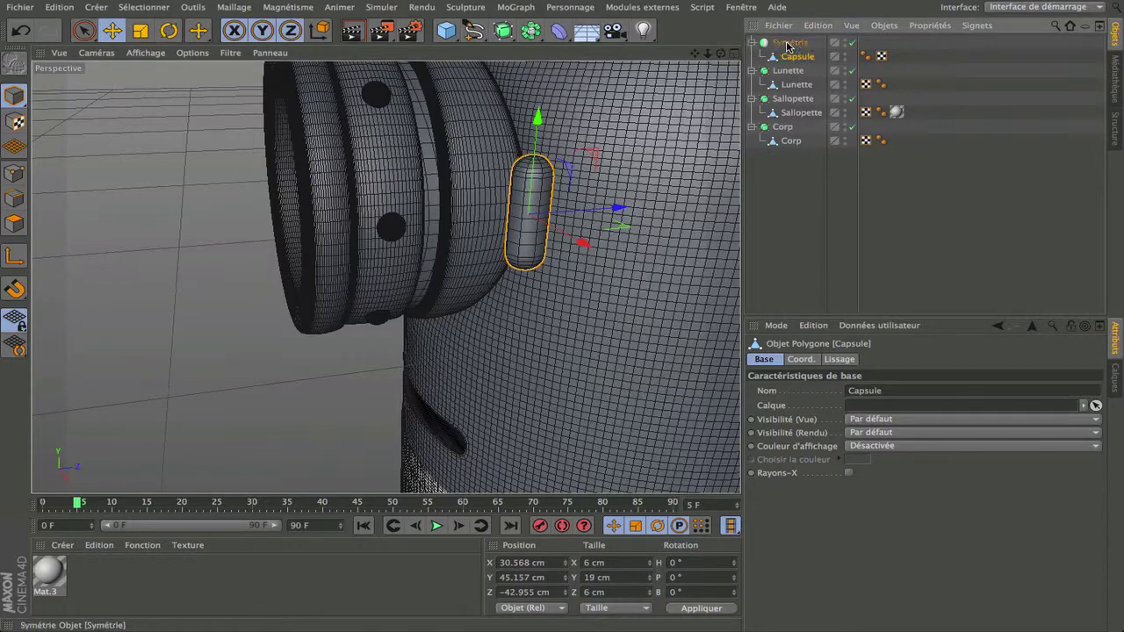
# Examine the mirrored capsule on the opposite side of the goggle and render the character's front view.
pyautogui.scroll(-5, 537, 200)
pyautogui.moveTo(721, 54); pyautogui.dragTo(798, 180)
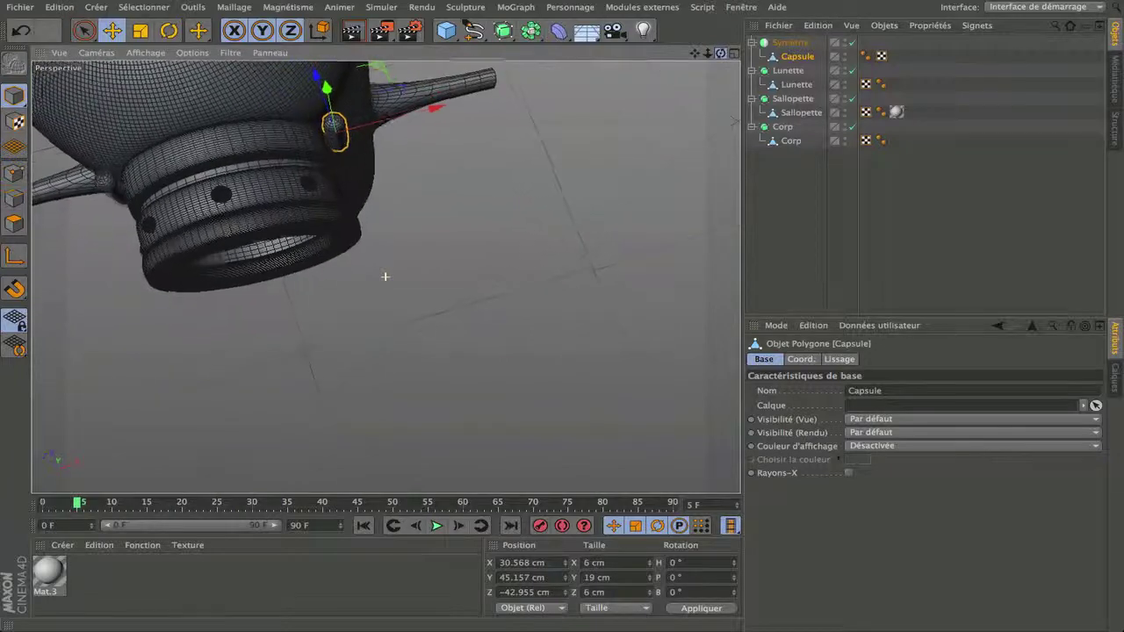
pyautogui.moveTo(694, 54); pyautogui.dragTo(1018, 9)
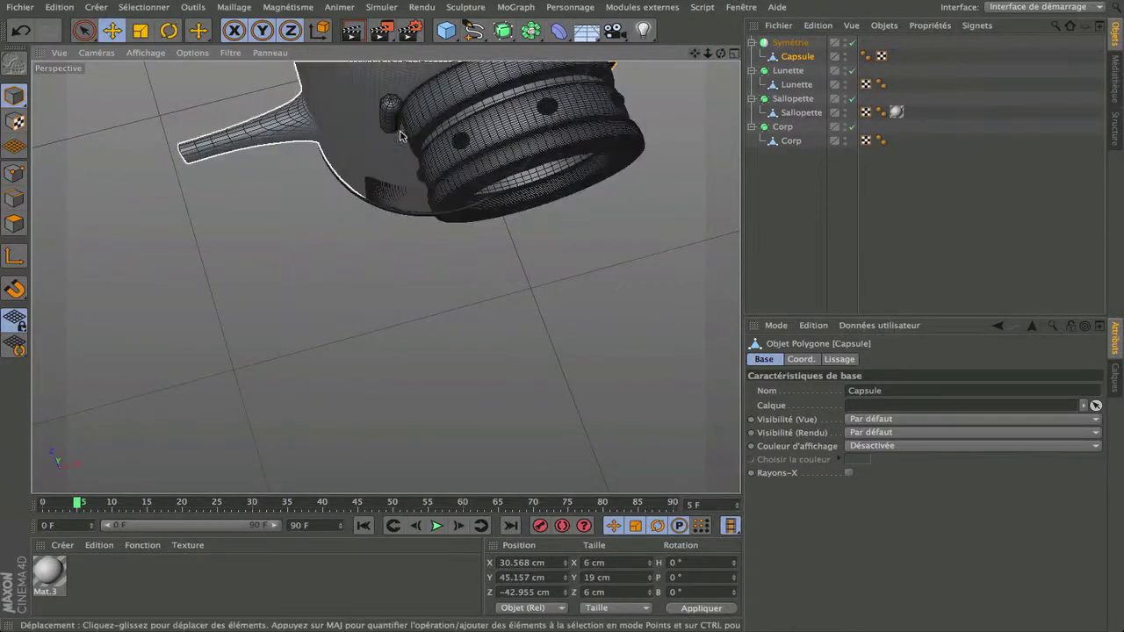
pyautogui.scroll(1, 407, 121)
pyautogui.scroll(5, 407, 121)
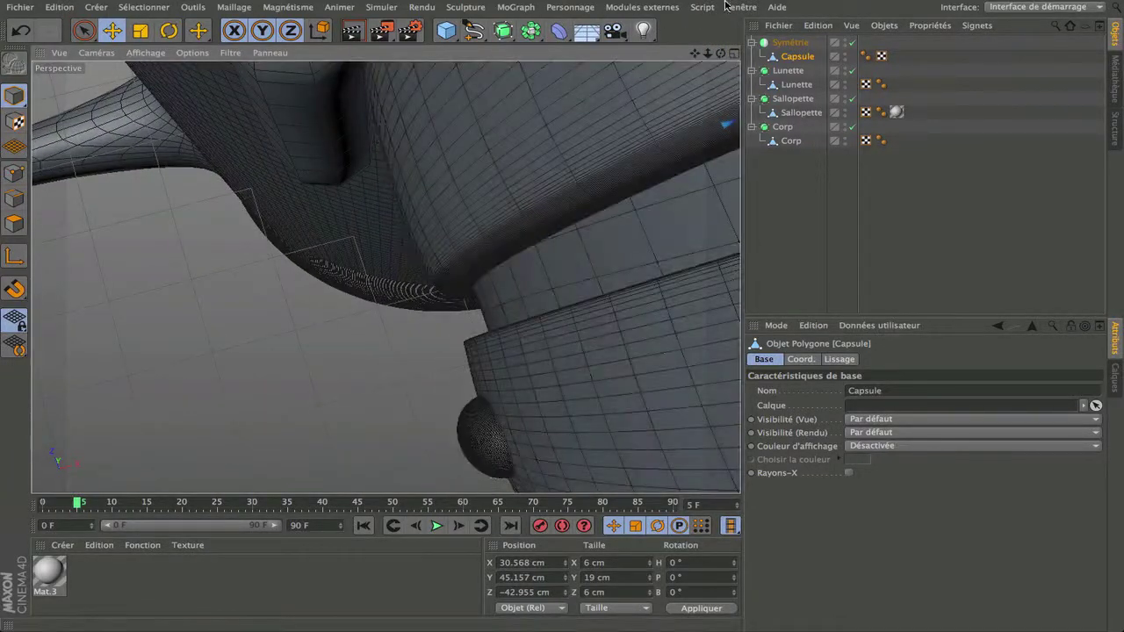
pyautogui.moveTo(720, 53); pyautogui.dragTo(764, 75)
pyautogui.scroll(-10, 537, 235)
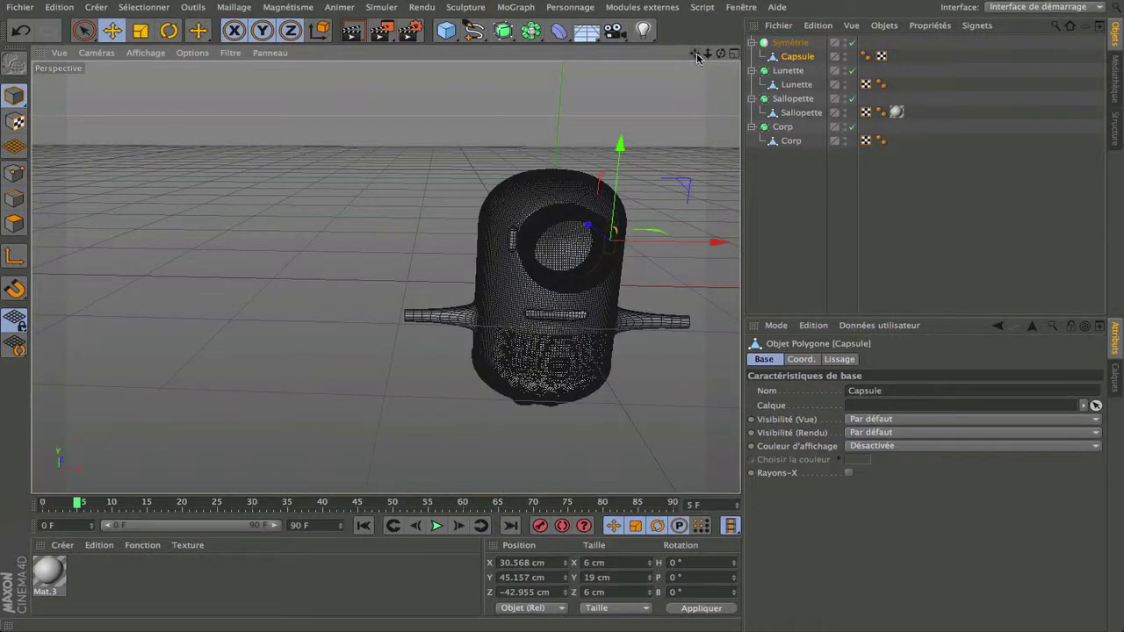
pyautogui.moveTo(696, 57); pyautogui.dragTo(569, 68)
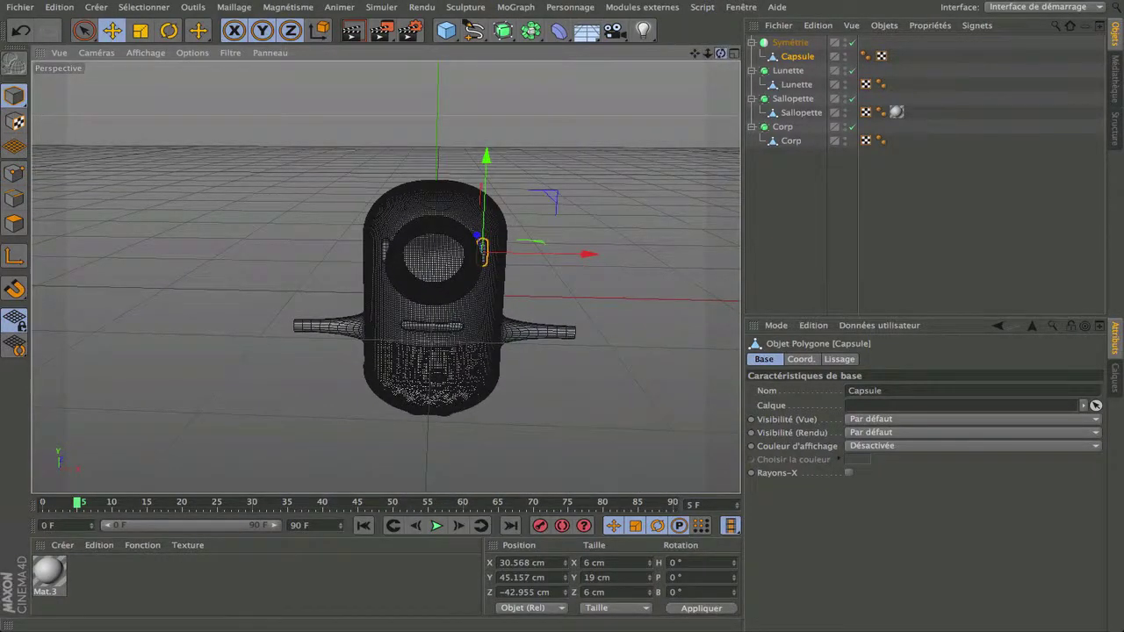
pyautogui.moveTo(720, 53)
pyautogui.mouseDown()
pyautogui.moveTo(720, 109)
pyautogui.moveTo(722, 33)
pyautogui.mouseUp()
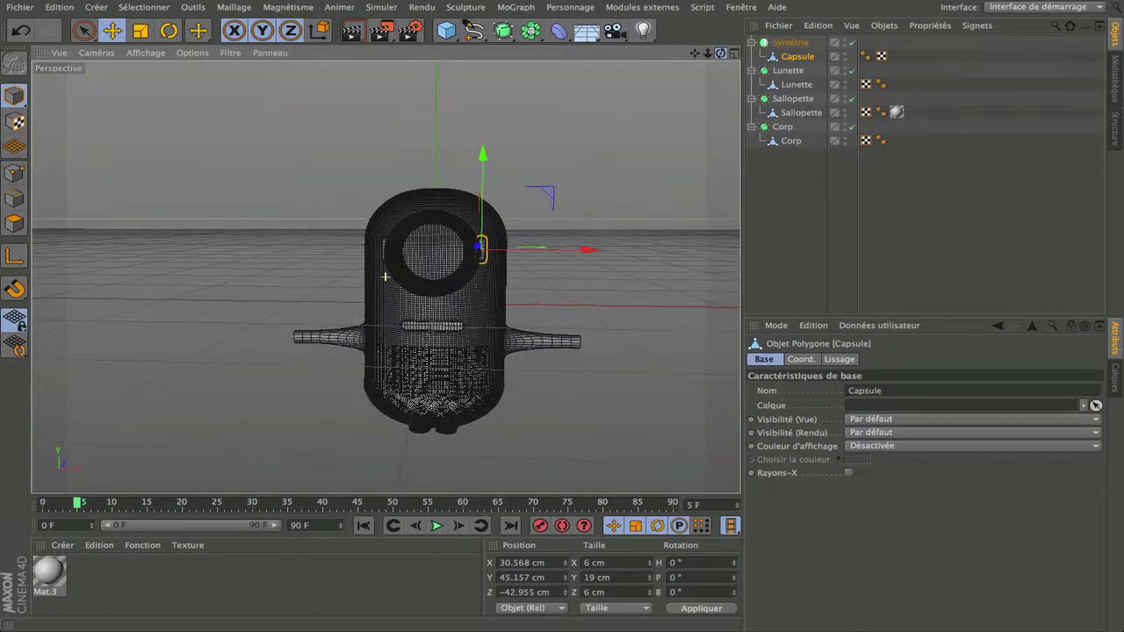
pyautogui.click(355, 32)
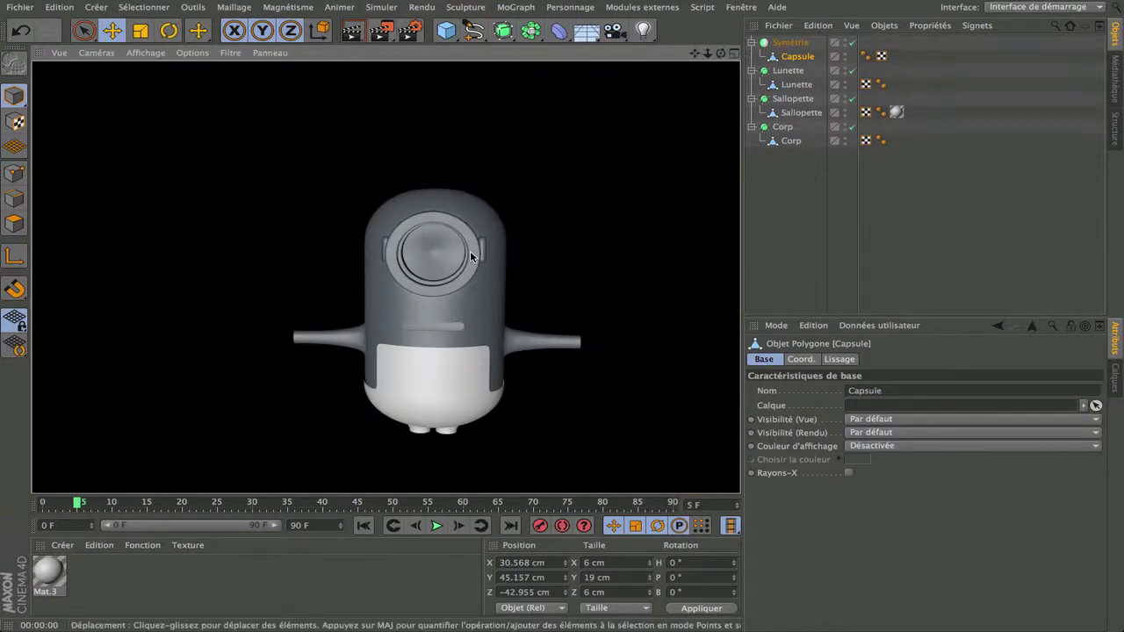
# Undo nesting the capsule under the Symmetry object and its conversion to an editable object.
pyautogui.scroll(5, 471, 258)
pyautogui.moveTo(721, 54); pyautogui.dragTo(386, 276)
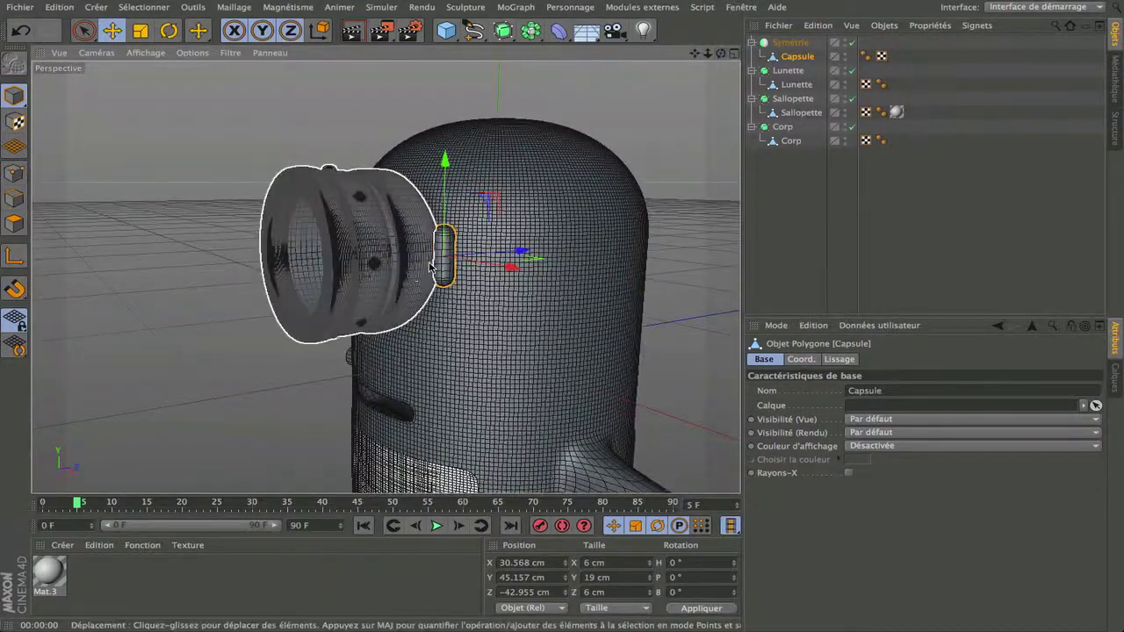
pyautogui.scroll(4, 430, 266)
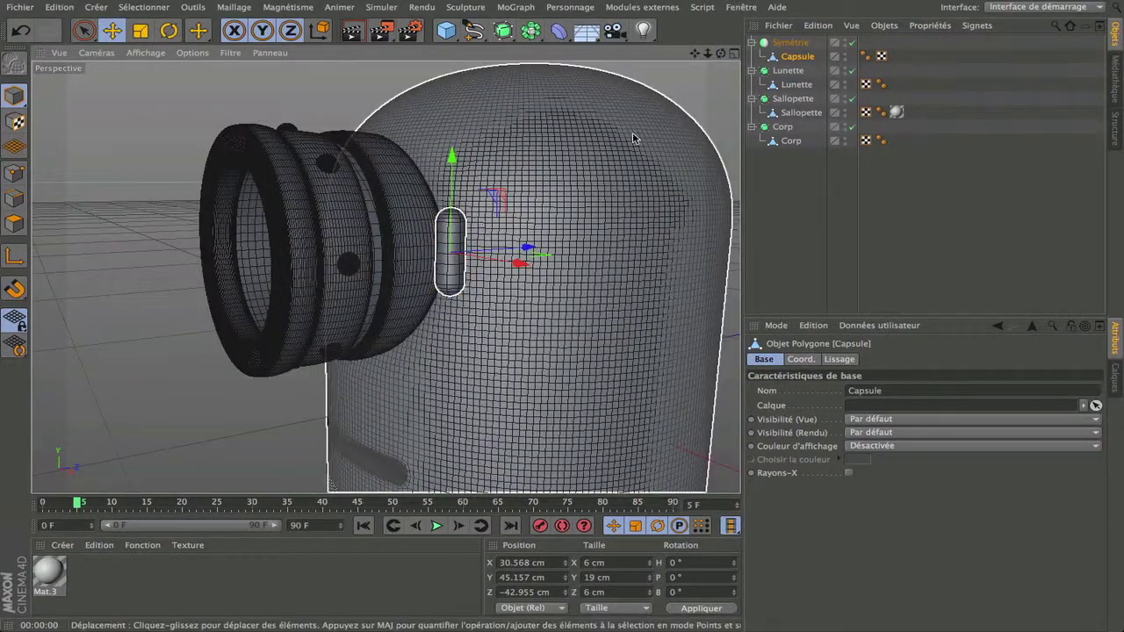
pyautogui.hotkey('ctrl', 'z')
pyautogui.hotkey('ctrl', 'z')
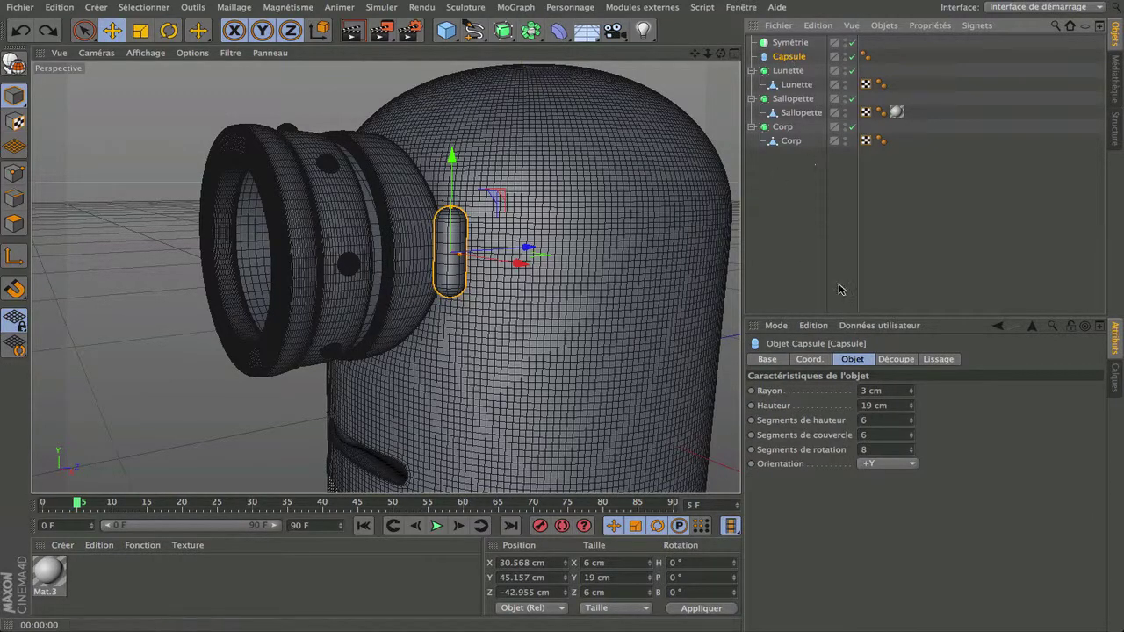
# Set the capsule's radius to 2.5 cm and its height to 17 cm.
pyautogui.click(911, 394)
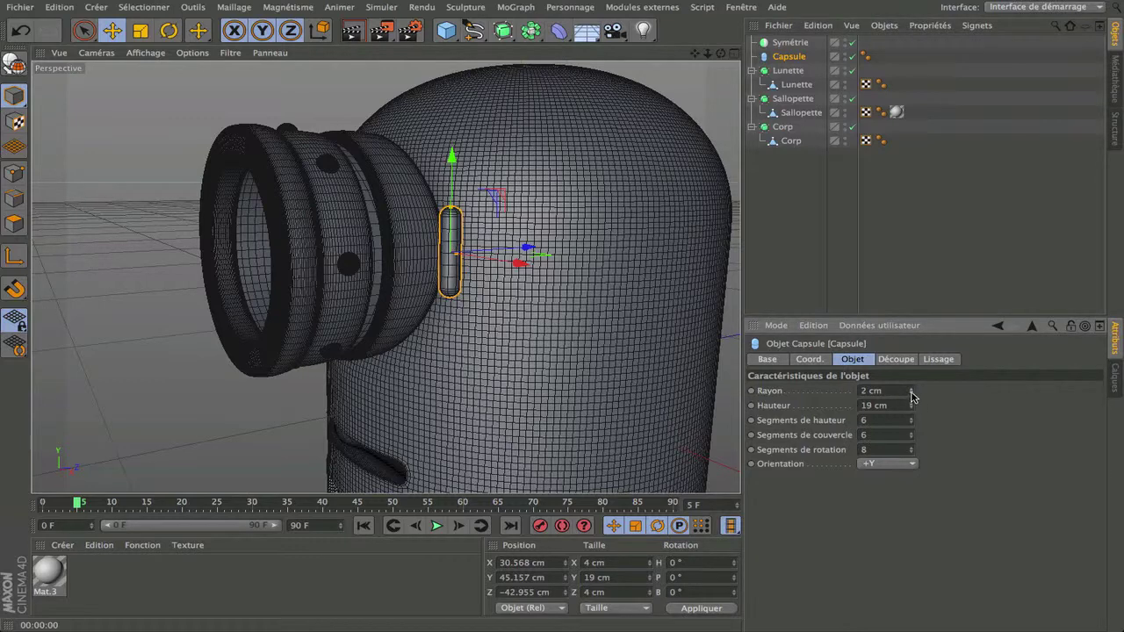
pyautogui.click(911, 390)
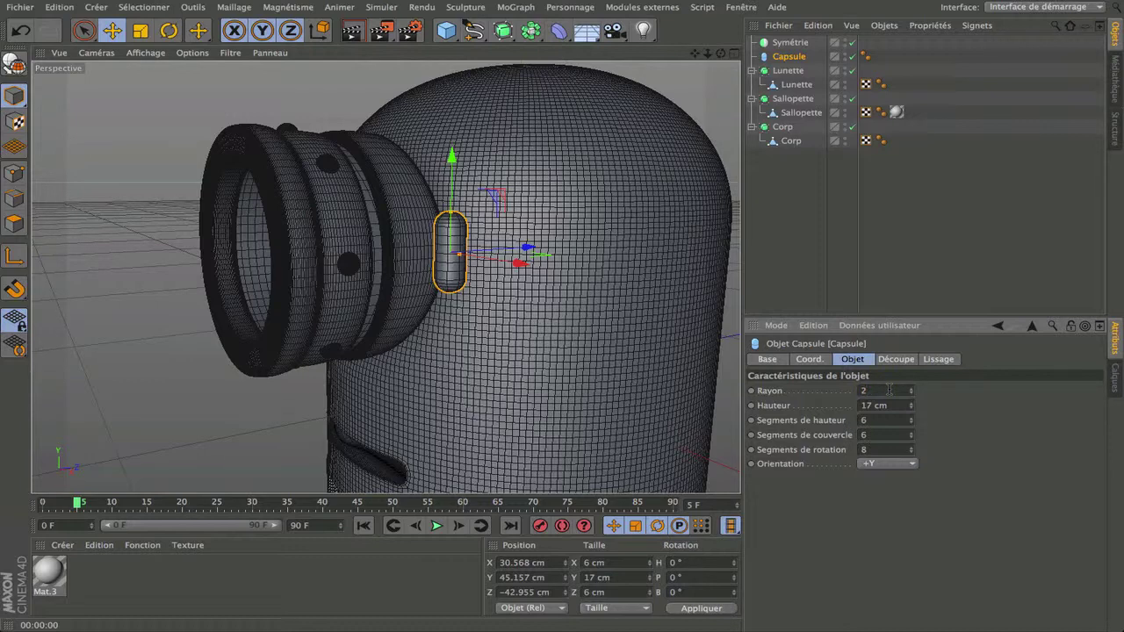
pyautogui.press('Return')
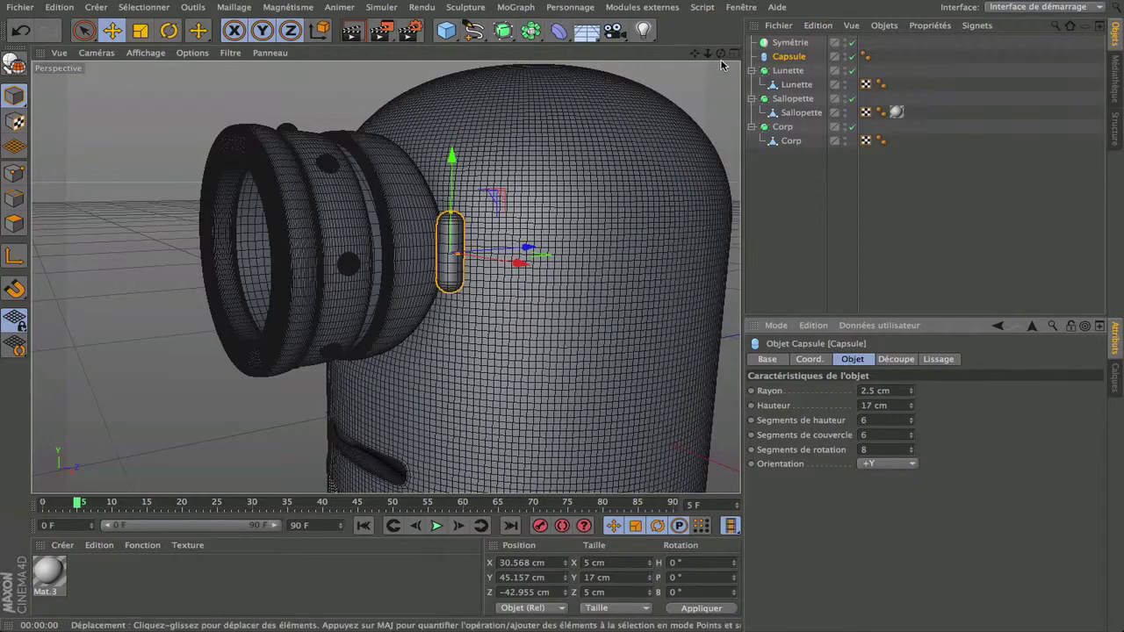
# Set the height of the capsule beside the goggle to 18 cm.
pyautogui.moveTo(720, 53); pyautogui.dragTo(804, 156)
pyautogui.scroll(-4, 317, 168)
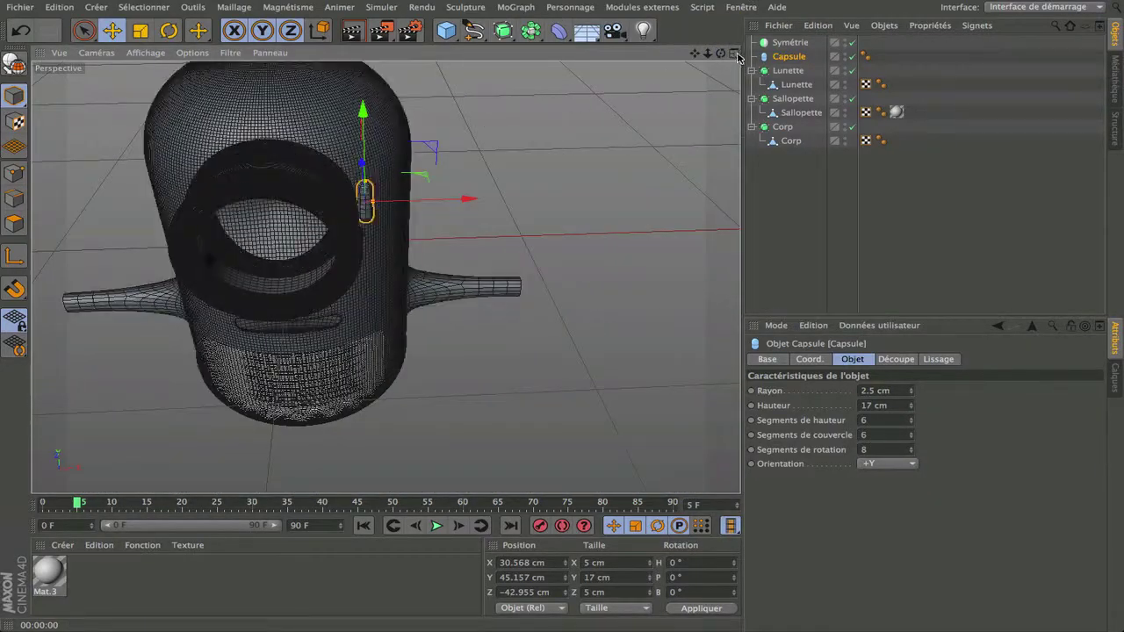
pyautogui.moveTo(722, 56); pyautogui.dragTo(618, 26)
pyautogui.scroll(8, 331, 181)
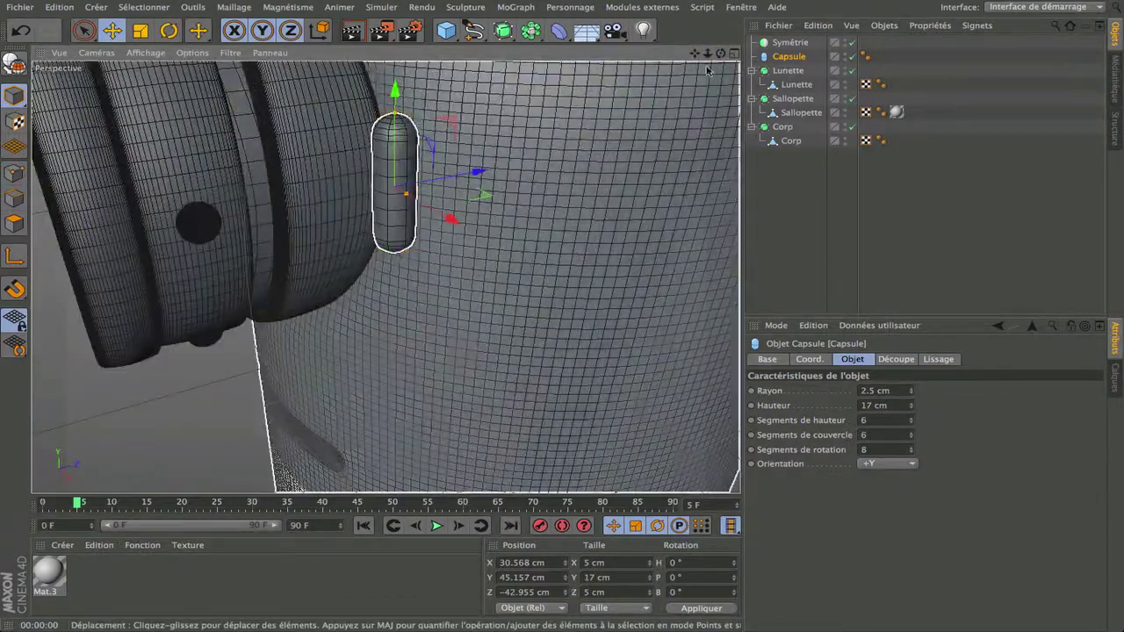
pyautogui.moveTo(721, 54)
pyautogui.mouseDown()
pyautogui.moveTo(716, 25)
pyautogui.moveTo(702, 74)
pyautogui.moveTo(715, 44)
pyautogui.moveTo(770, 35)
pyautogui.moveTo(704, 51)
pyautogui.mouseUp()
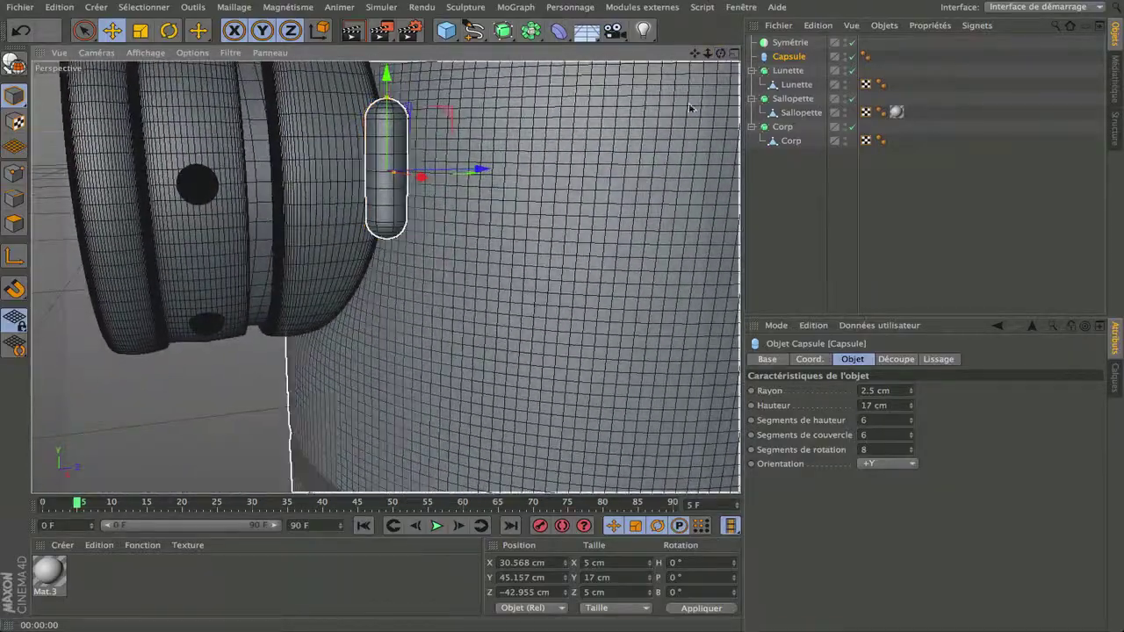
pyautogui.click(911, 404)
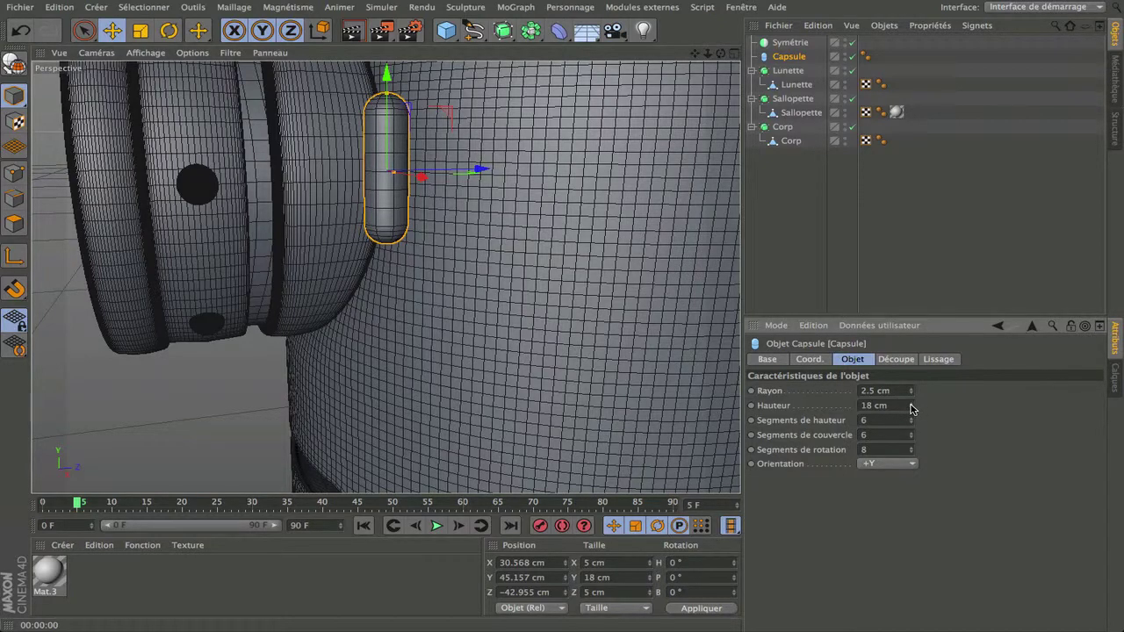
# Render the character from the front and from the side to check the capsule's proportions against the goggle.
pyautogui.scroll(-5, 537, 358)
pyautogui.moveTo(721, 53); pyautogui.dragTo(709, 54)
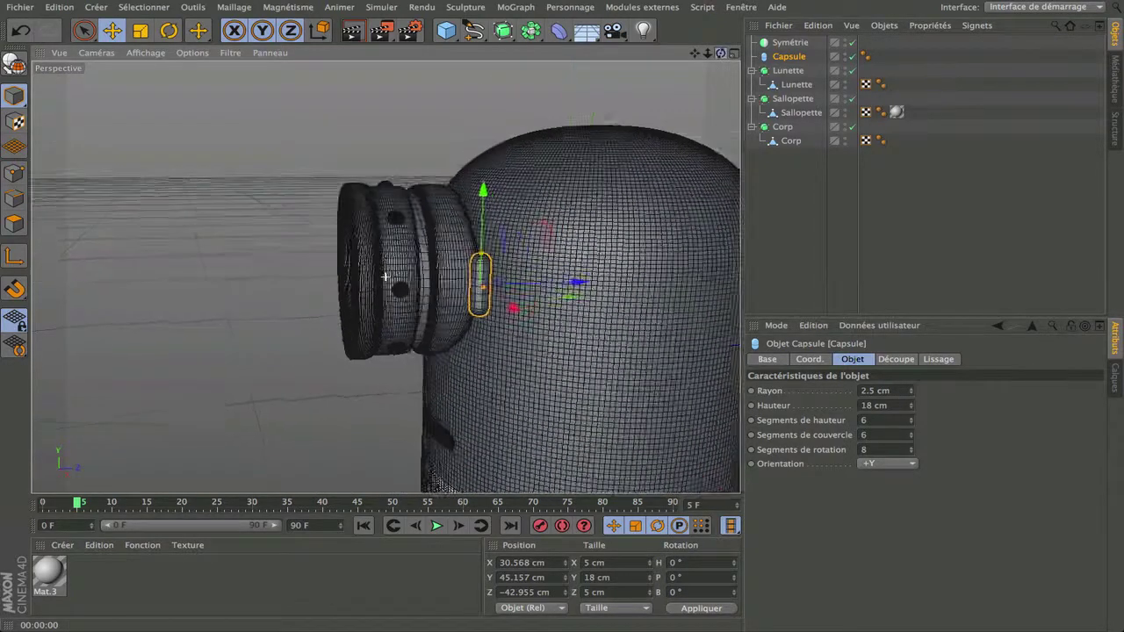
pyautogui.keyDown('alt'); pyautogui.moveTo(384, 276); pyautogui.dragTo(376, 303); pyautogui.keyUp('alt')
pyautogui.scroll(-5, 431, 223)
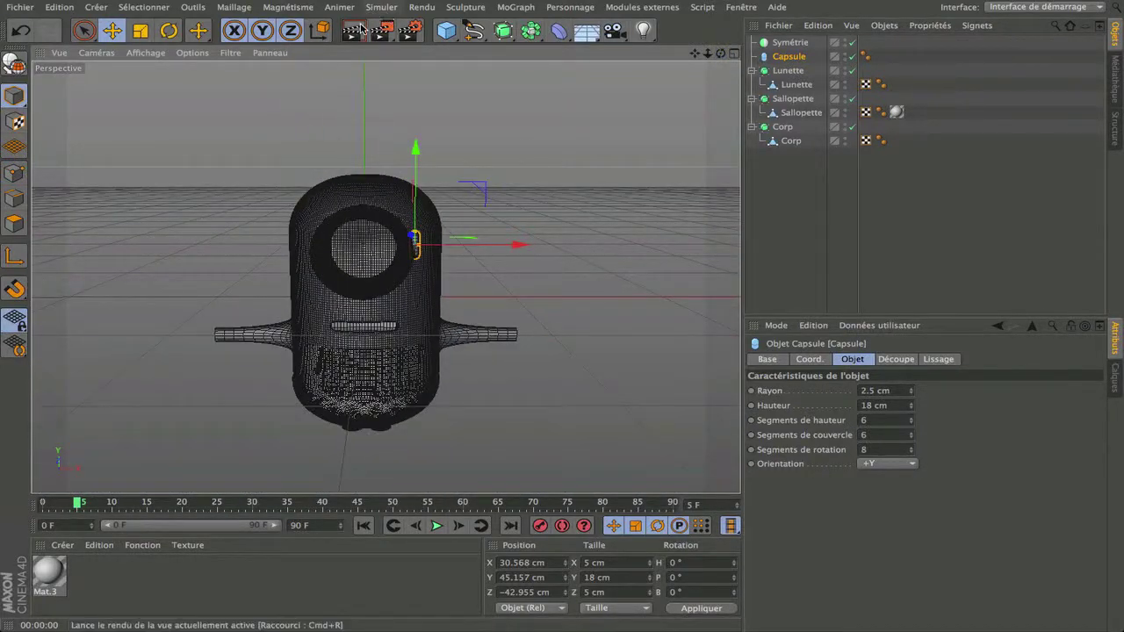
pyautogui.click(361, 29)
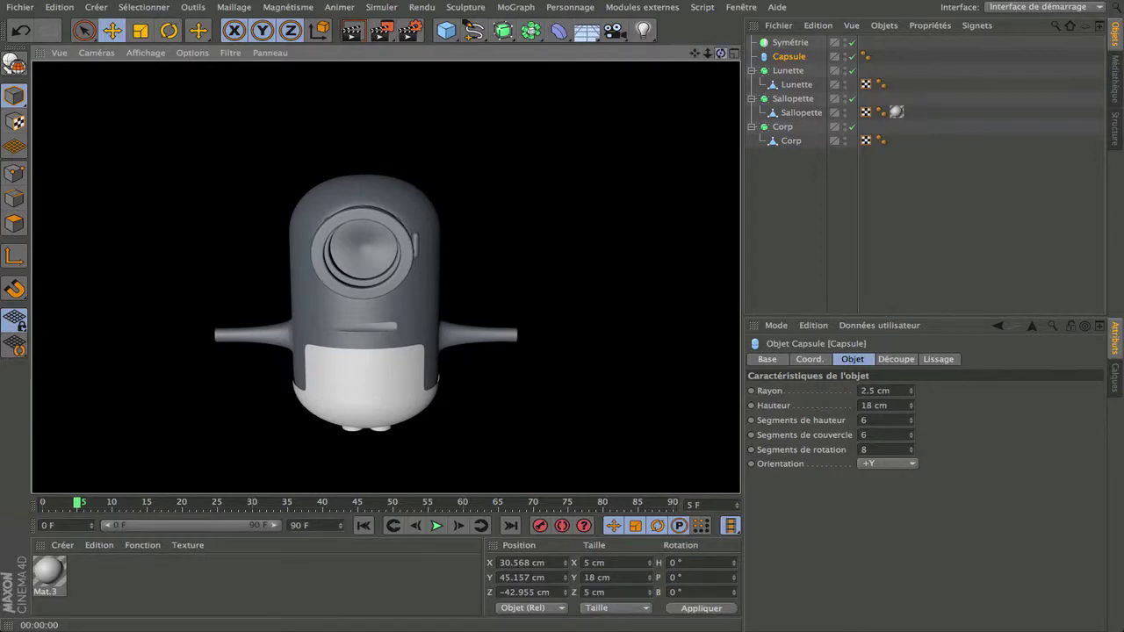
pyautogui.moveTo(721, 53); pyautogui.dragTo(562, 52)
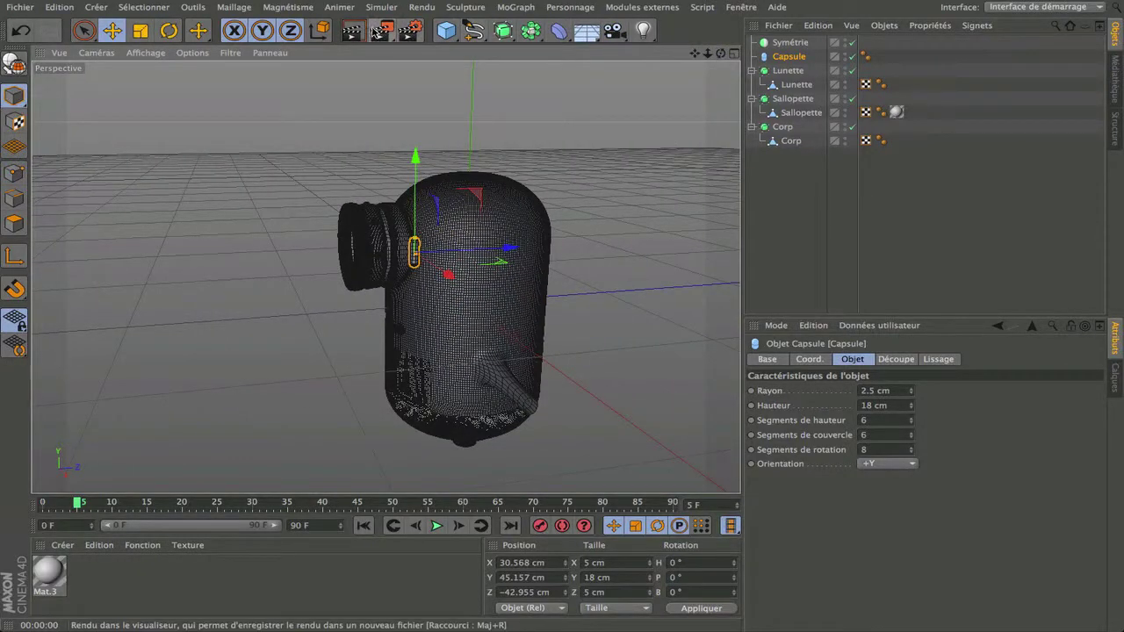
pyautogui.click(356, 32)
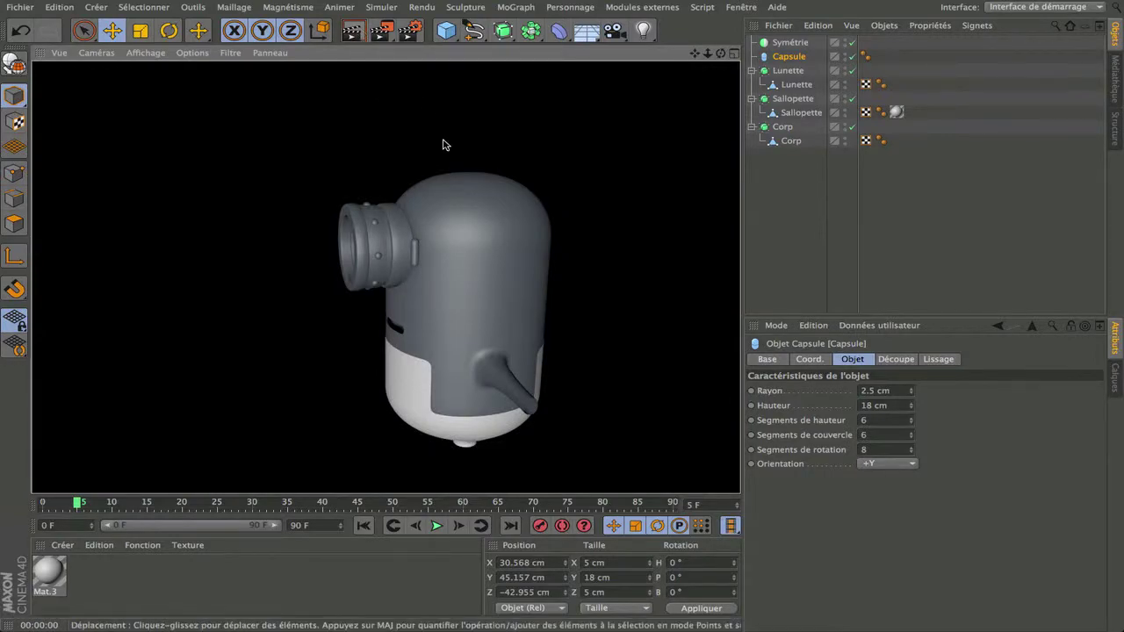
# Increase the capsule's height to 20 cm.
pyautogui.scroll(8, 413, 239)
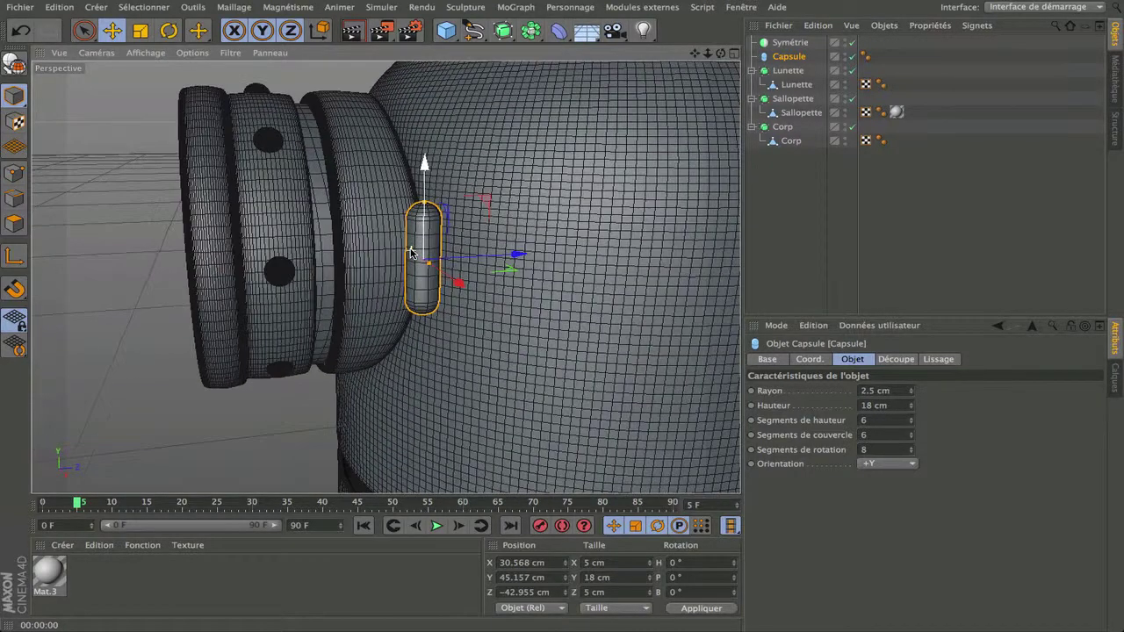
pyautogui.click(428, 292)
pyautogui.scroll(3, 428, 292)
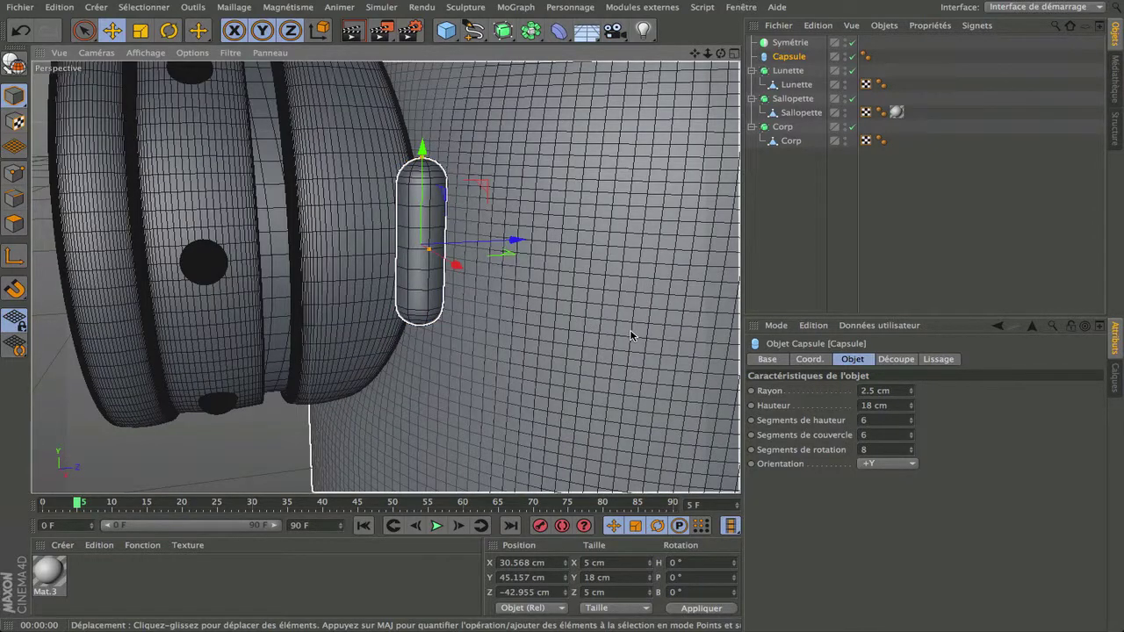
pyautogui.click(910, 403)
pyautogui.scroll(-5, 532, 221)
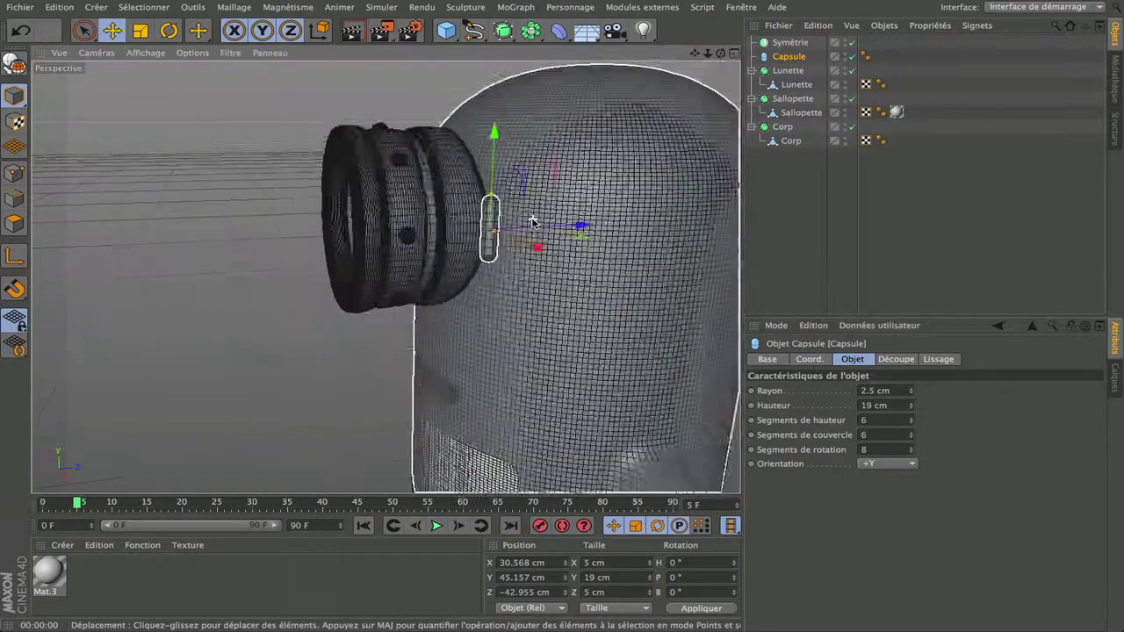
pyautogui.moveTo(721, 53); pyautogui.dragTo(678, 58)
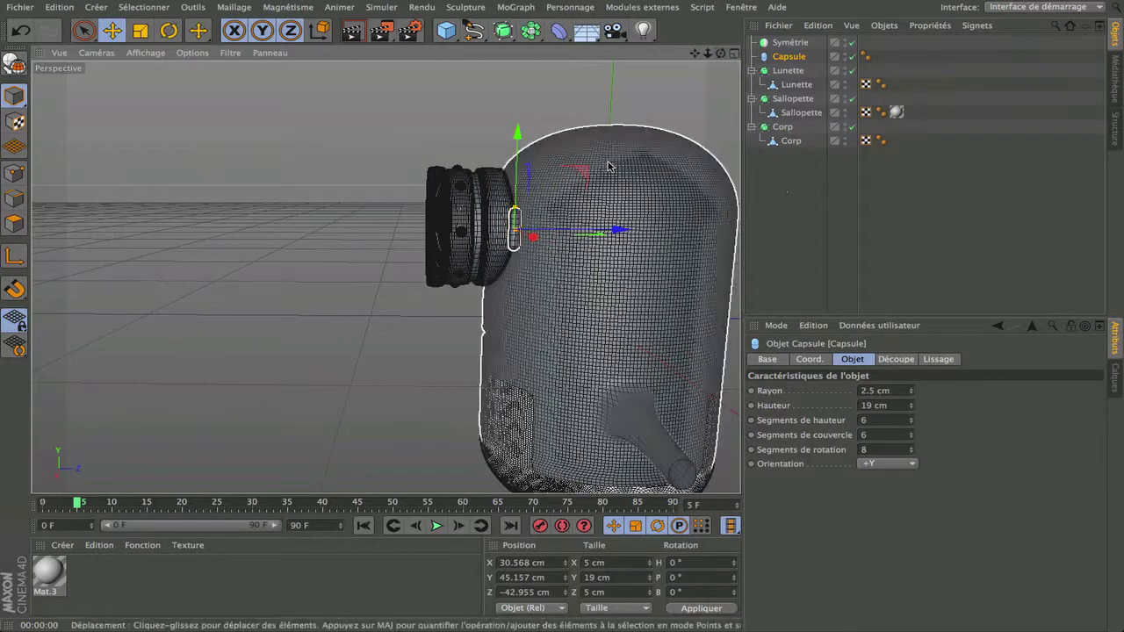
pyautogui.scroll(5, 497, 233)
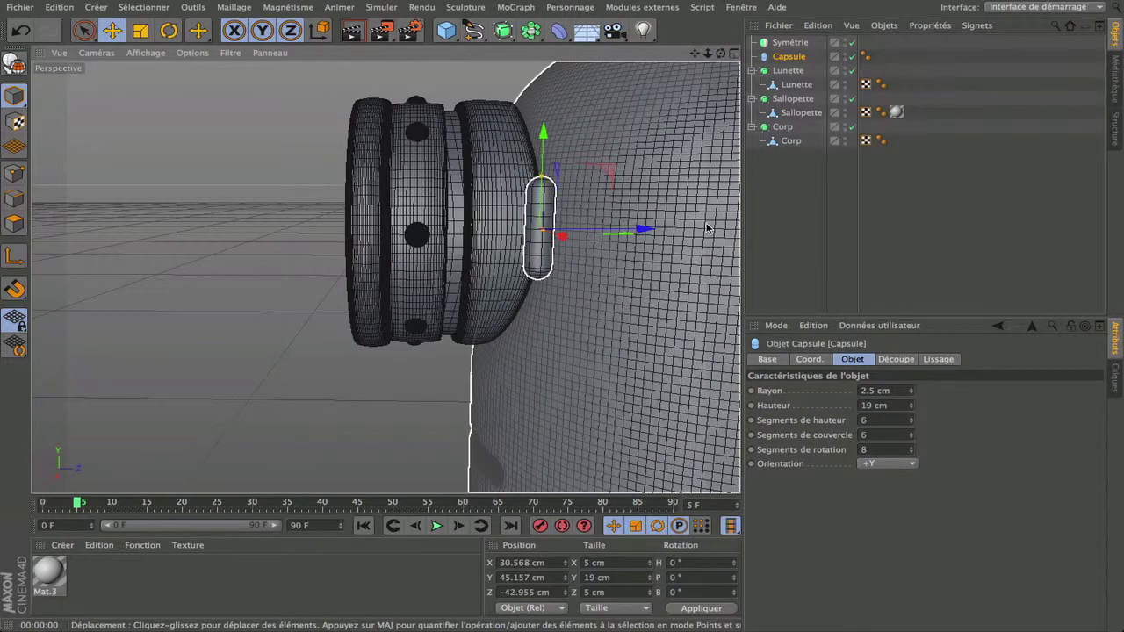
pyautogui.click(910, 403)
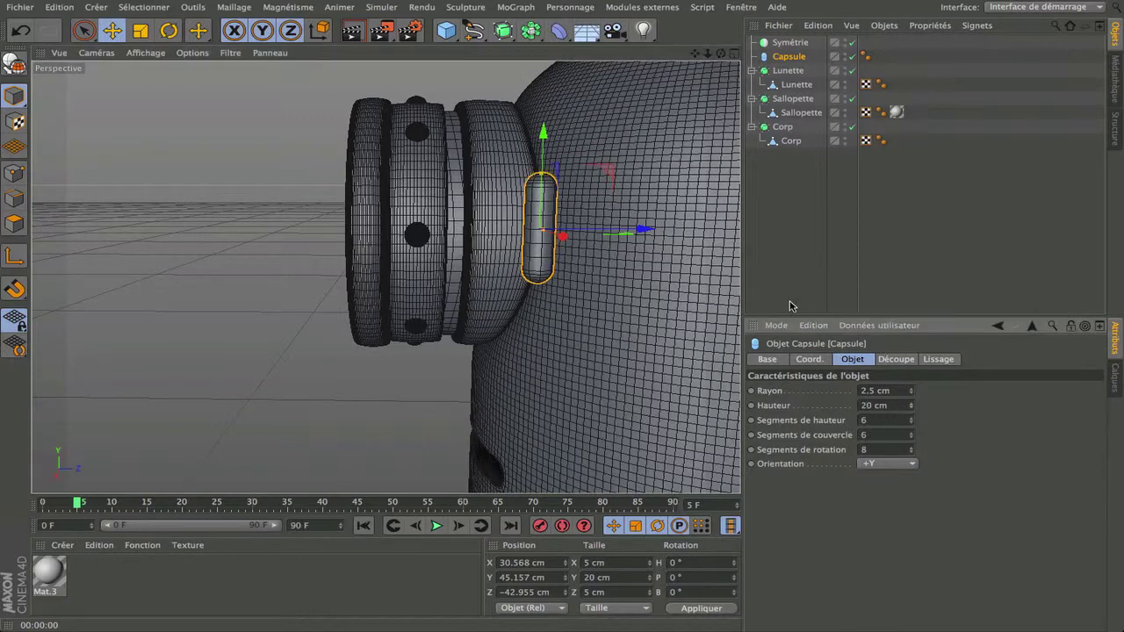
# Render a three-quarter front view of the character to examine the capsule beside the goggle.
pyautogui.scroll(-5, 575, 311)
pyautogui.moveTo(721, 54); pyautogui.dragTo(385, 276)
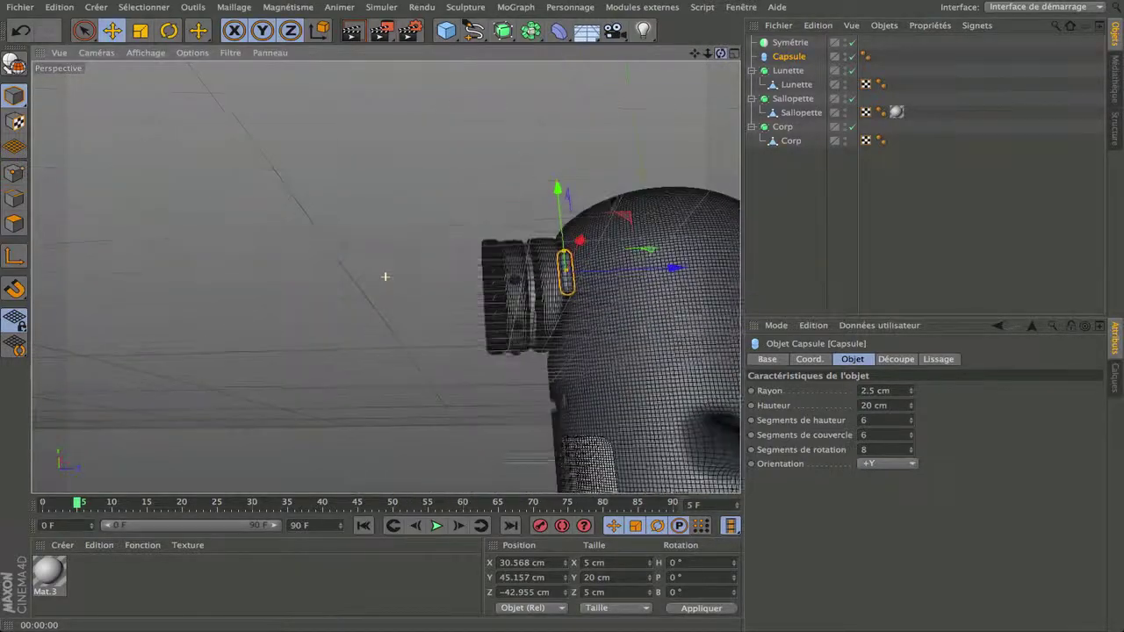
pyautogui.scroll(-4, 598, 251)
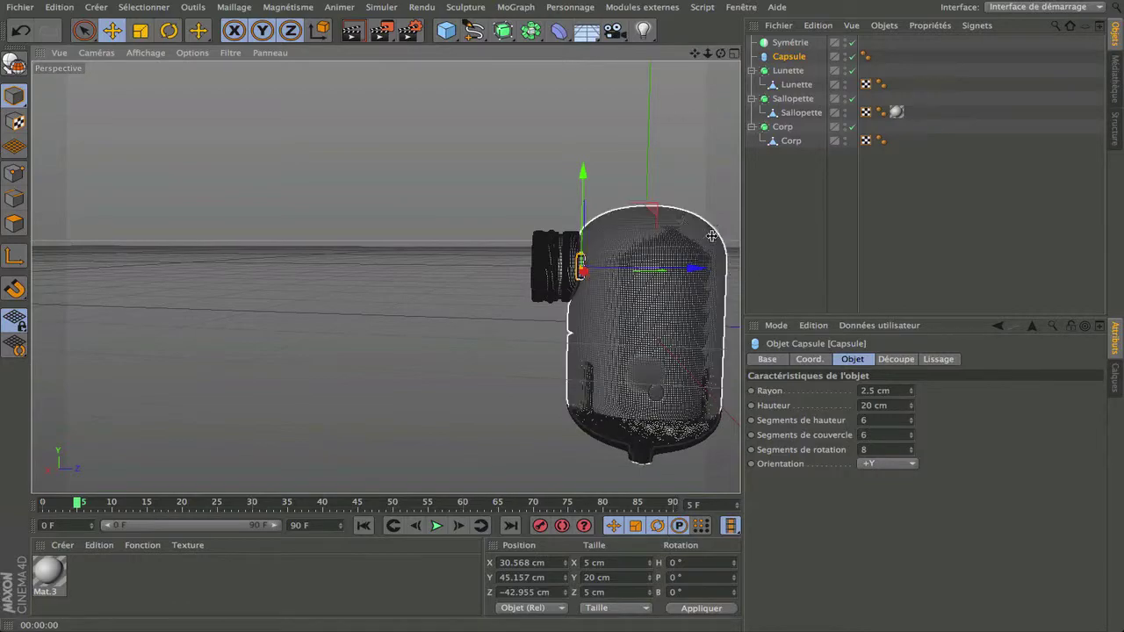
pyautogui.scroll(3, 647, 145)
pyautogui.moveTo(720, 54); pyautogui.dragTo(385, 276)
pyautogui.click(349, 33)
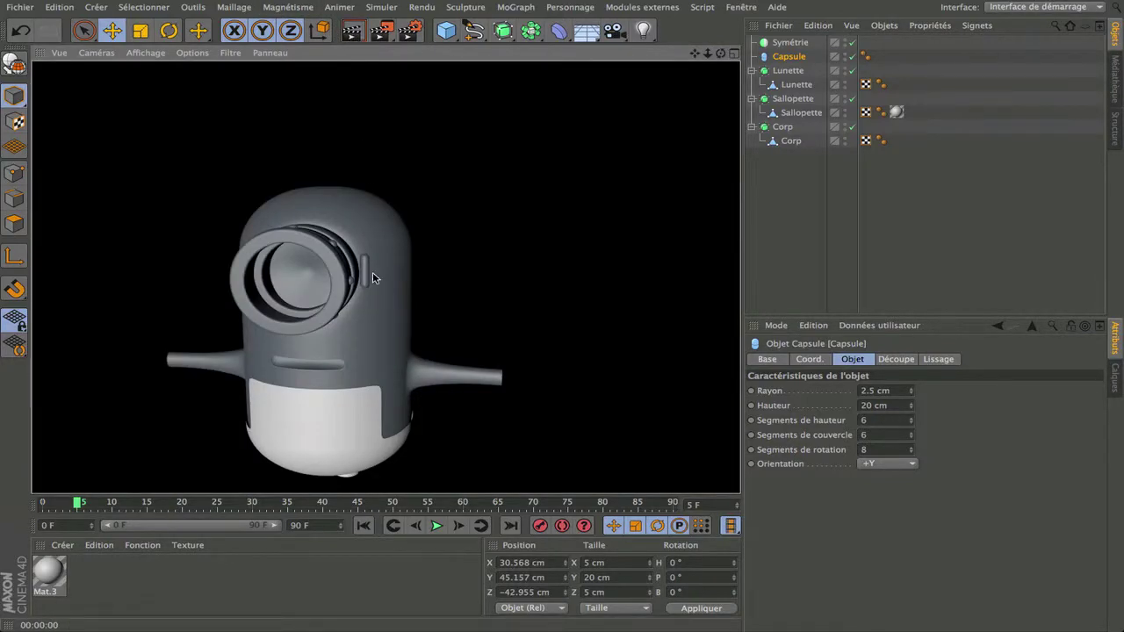
# Move the capsule toward the goggle to about X 29.7 cm and rotate its heading to about -15°.
pyautogui.scroll(10, 357, 274)
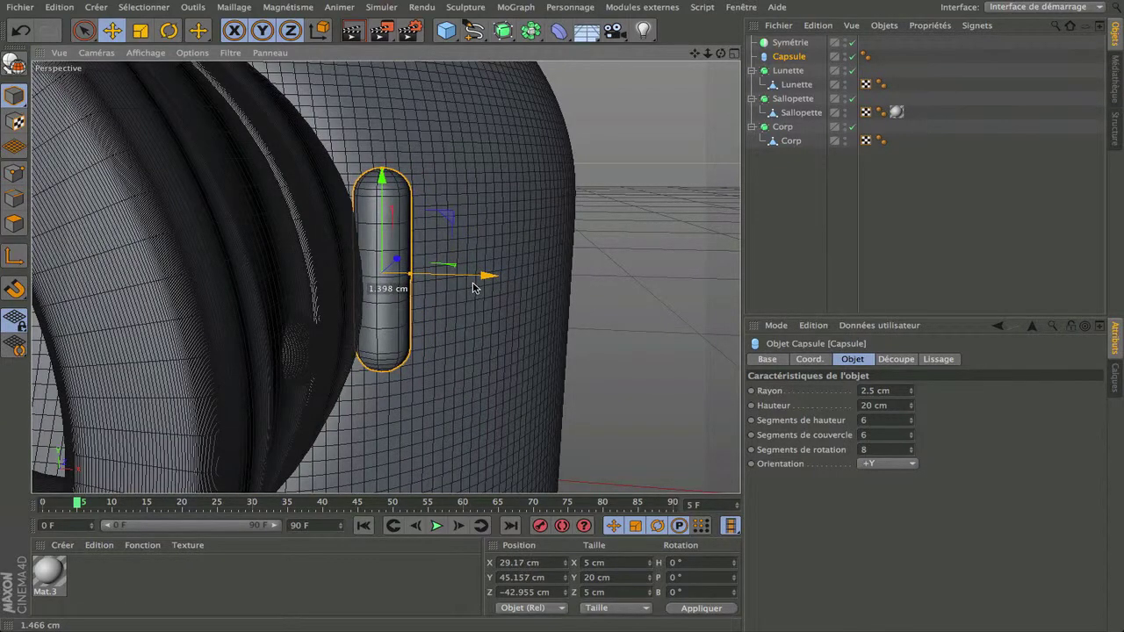
pyautogui.moveTo(480, 287); pyautogui.dragTo(479, 288)
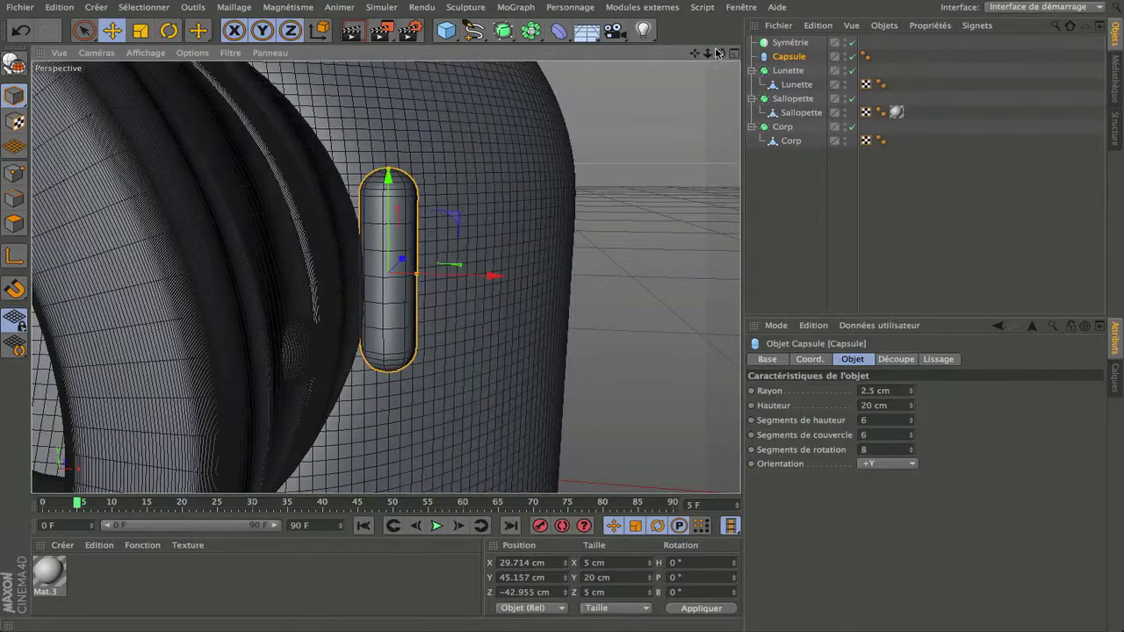
pyautogui.moveTo(719, 52)
pyautogui.mouseDown()
pyautogui.moveTo(593, 43)
pyautogui.moveTo(457, 57)
pyautogui.moveTo(562, 92)
pyautogui.moveTo(540, 105)
pyautogui.moveTo(449, 95)
pyautogui.moveTo(534, 98)
pyautogui.mouseUp()
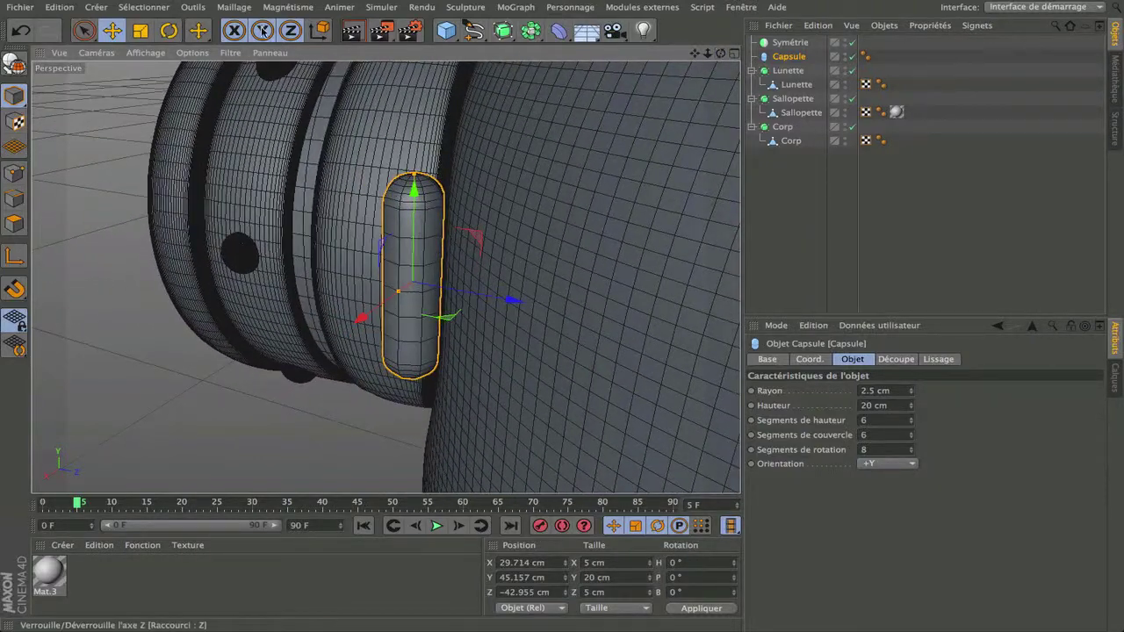
pyautogui.click(173, 33)
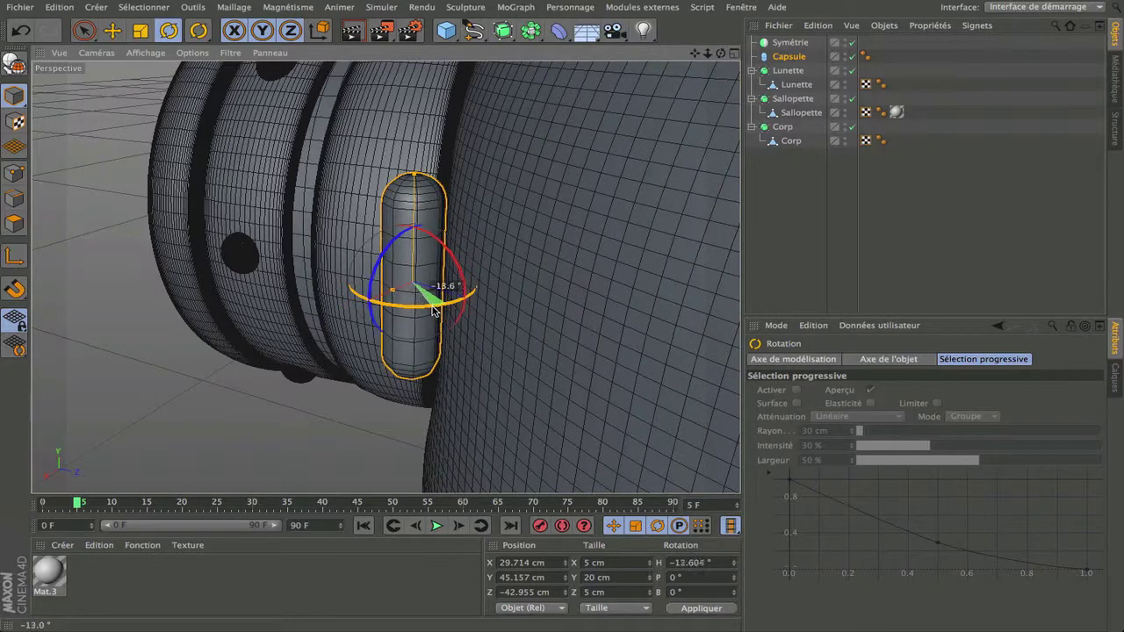
pyautogui.moveTo(721, 53); pyautogui.dragTo(671, 54)
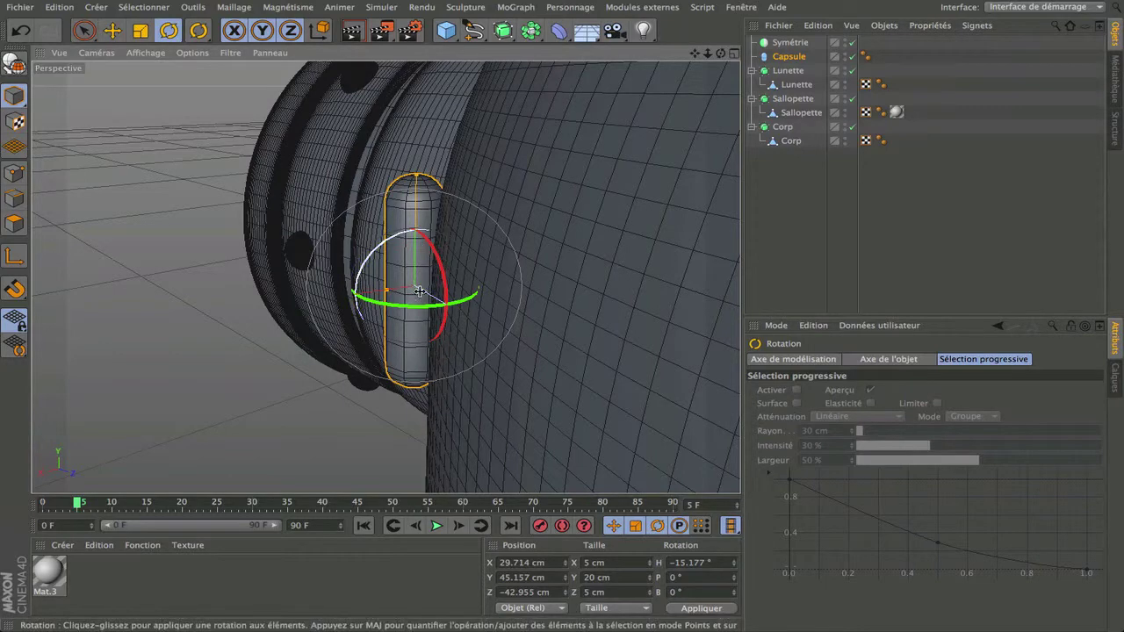
# Make the capsule editable and switch to polygon mode with the Live Selection tool.
pyautogui.click(14, 65)
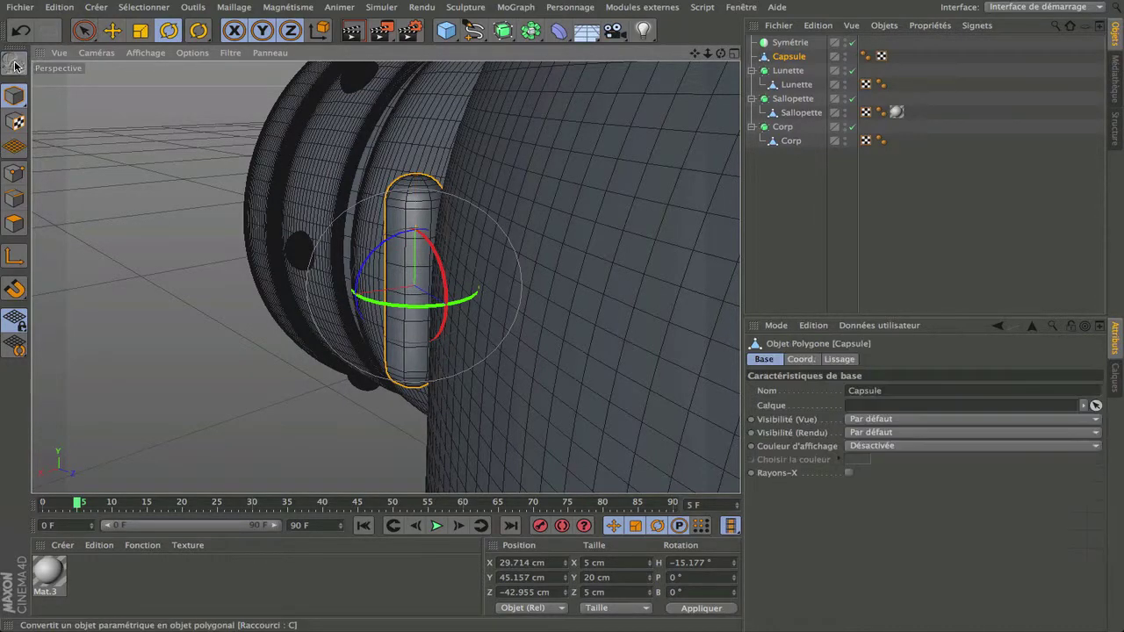
pyautogui.click(86, 34)
pyautogui.click(14, 224)
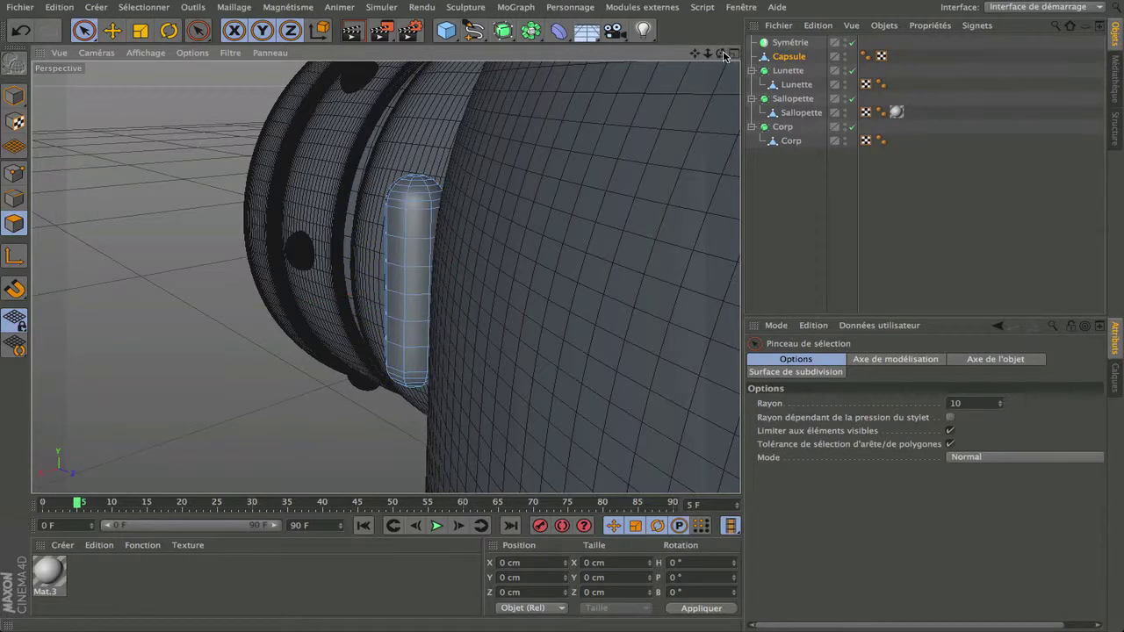
pyautogui.moveTo(723, 55); pyautogui.dragTo(722, 56)
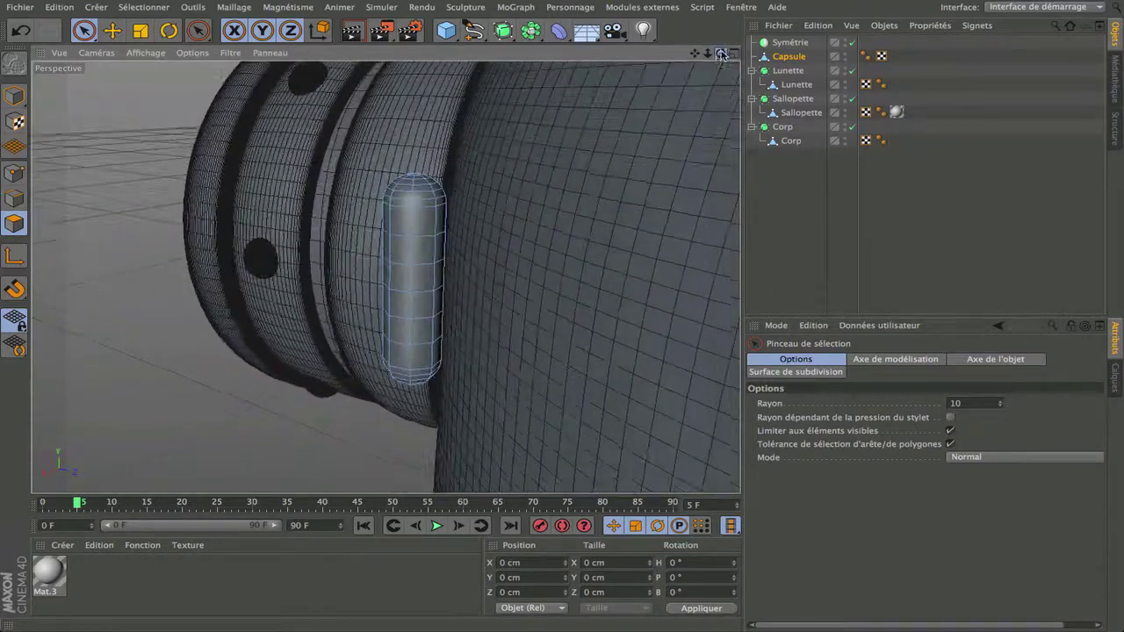
# Return to model mode and rotate the capsule's heading further to about -28.7°.
pyautogui.click(15, 95)
pyautogui.click(169, 32)
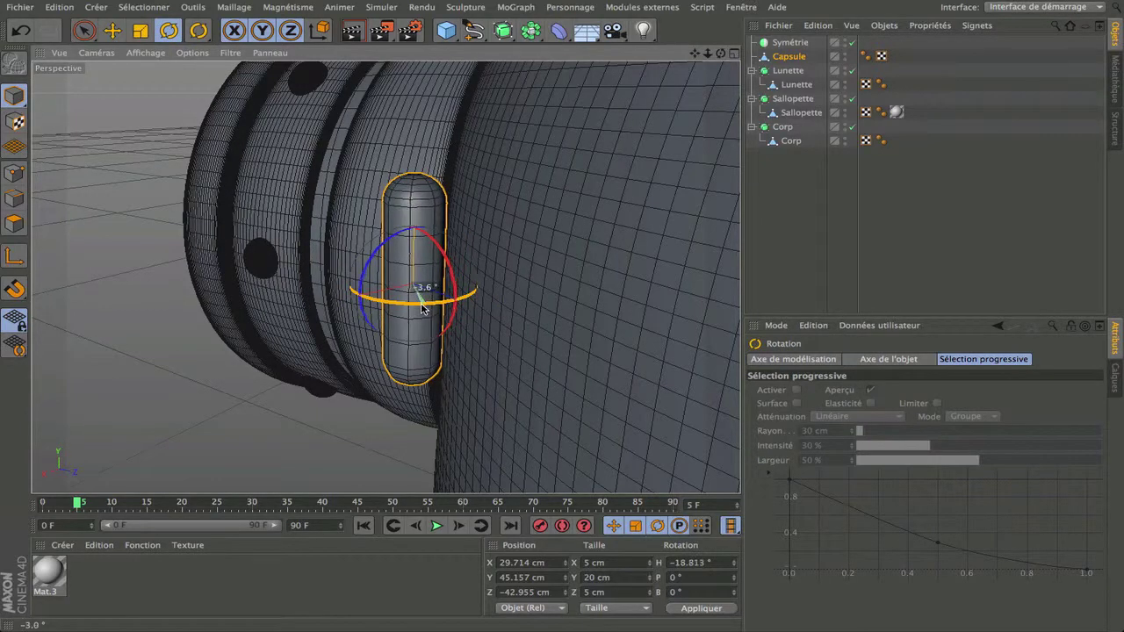
pyautogui.moveTo(720, 53); pyautogui.dragTo(721, 54)
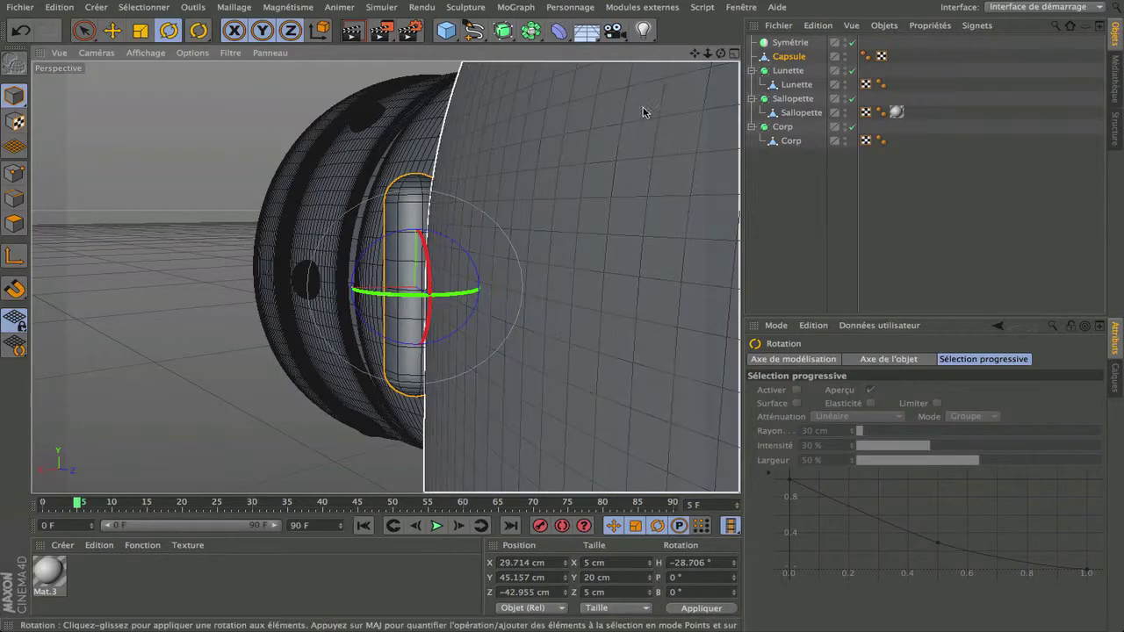
pyautogui.moveTo(720, 52); pyautogui.dragTo(684, 65)
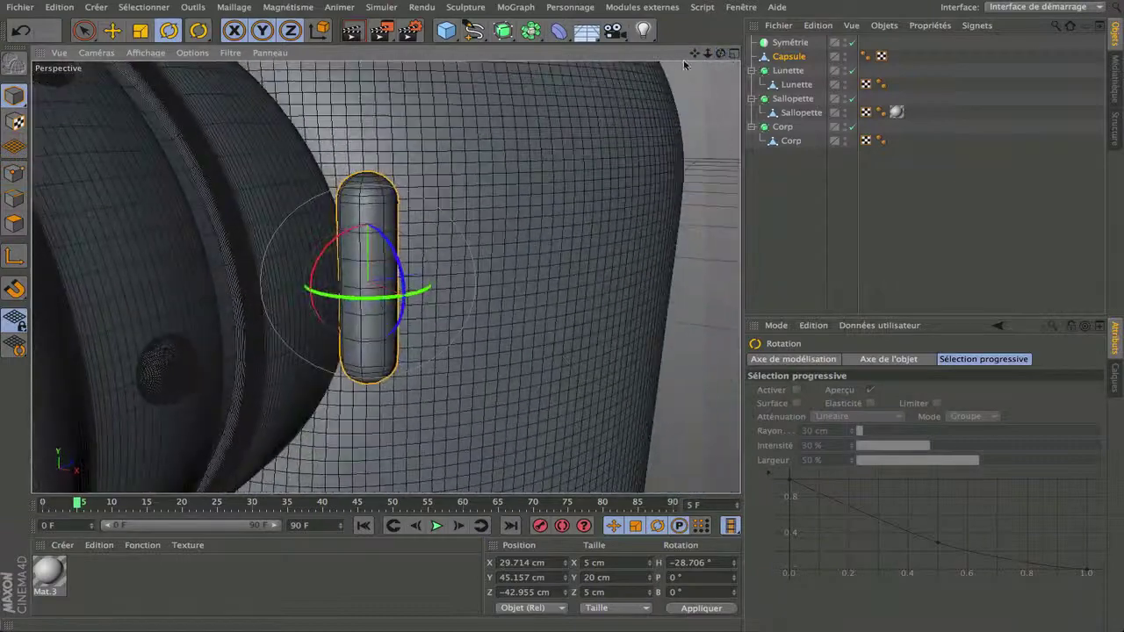
# Nest the capsule under the Symétrie object to mirror it across the body.
pyautogui.scroll(-8, 493, 177)
pyautogui.click(786, 58)
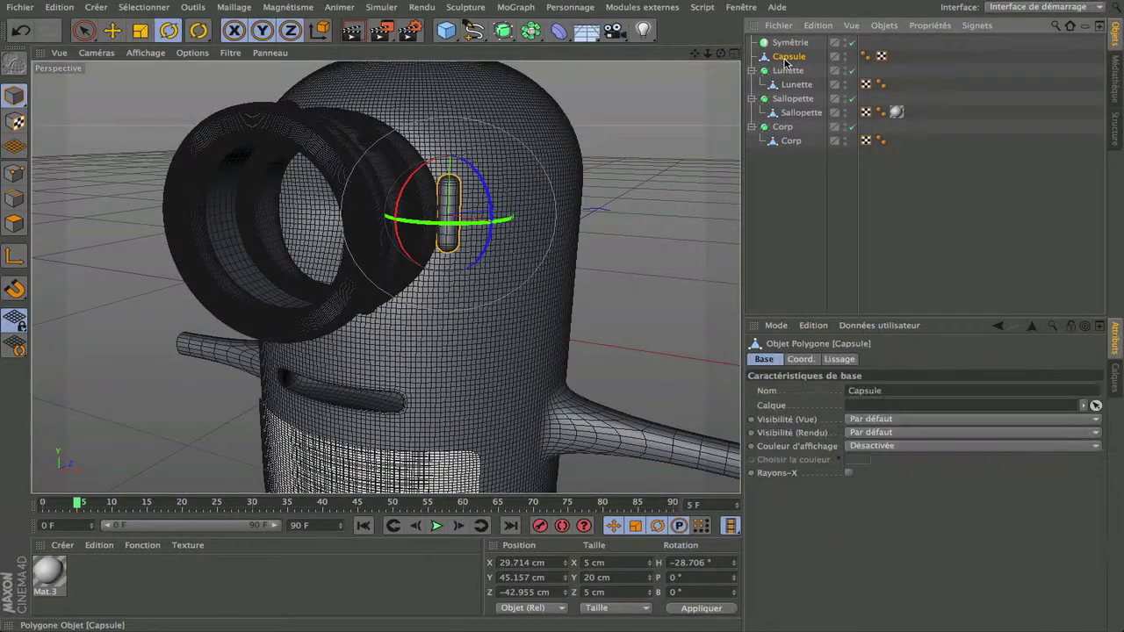
pyautogui.moveTo(793, 45); pyautogui.dragTo(794, 44)
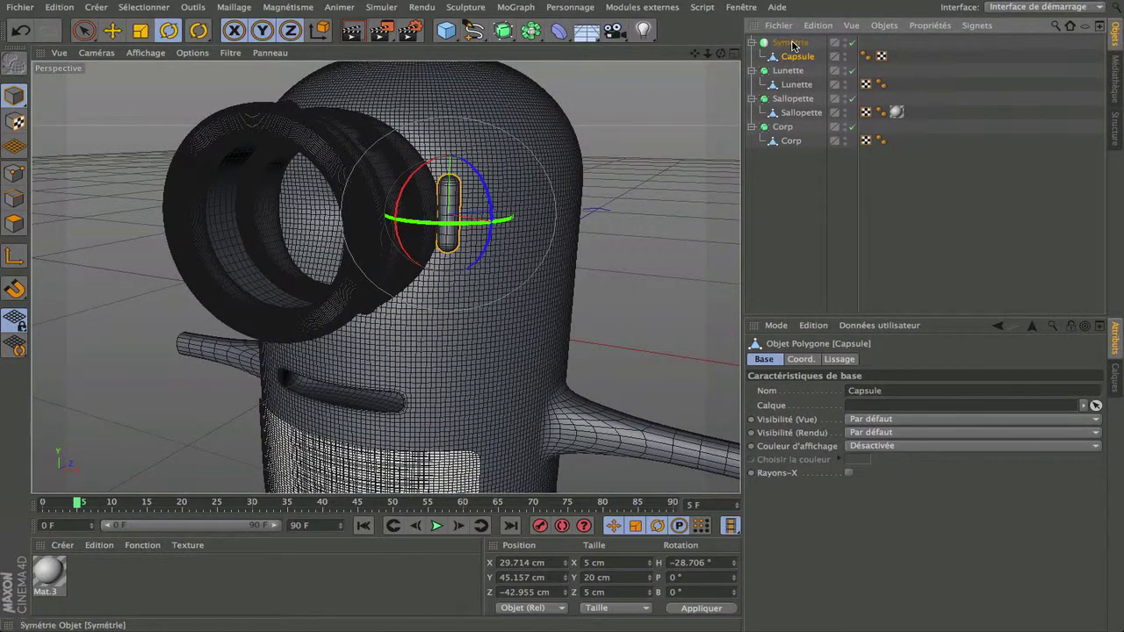
# Examine the mirrored capsule on the far side of the goggle and the whole character from several angles.
pyautogui.moveTo(720, 54); pyautogui.dragTo(791, 55)
pyautogui.moveTo(385, 277); pyautogui.dragTo(384, 276)
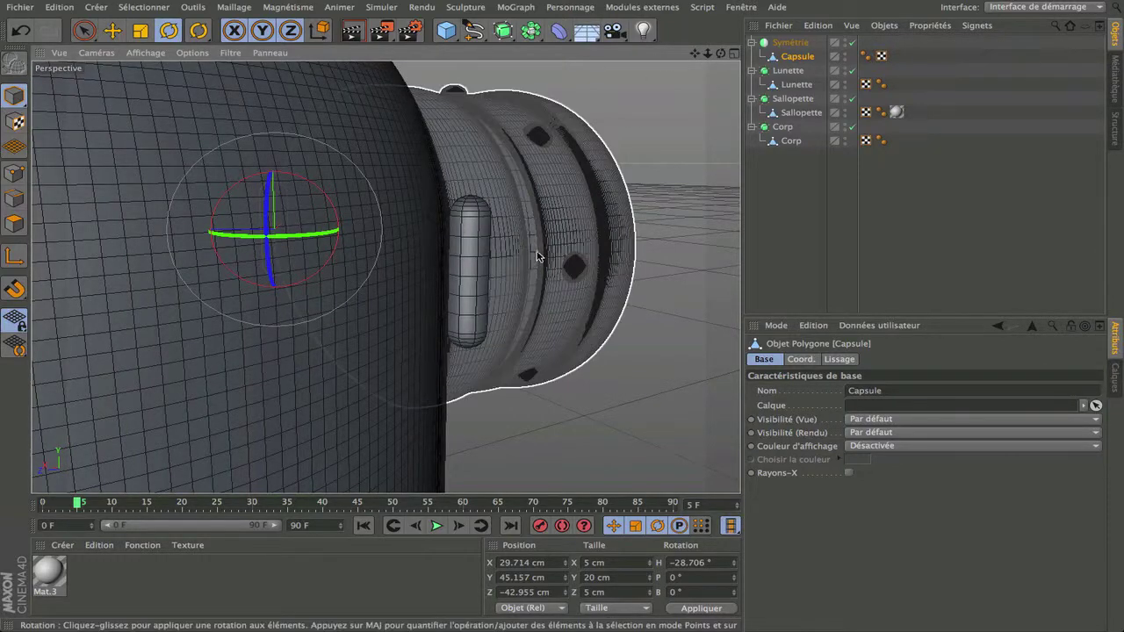
pyautogui.moveTo(721, 53); pyautogui.dragTo(384, 277)
pyautogui.scroll(-10, 514, 167)
pyautogui.scroll(-8, 513, 167)
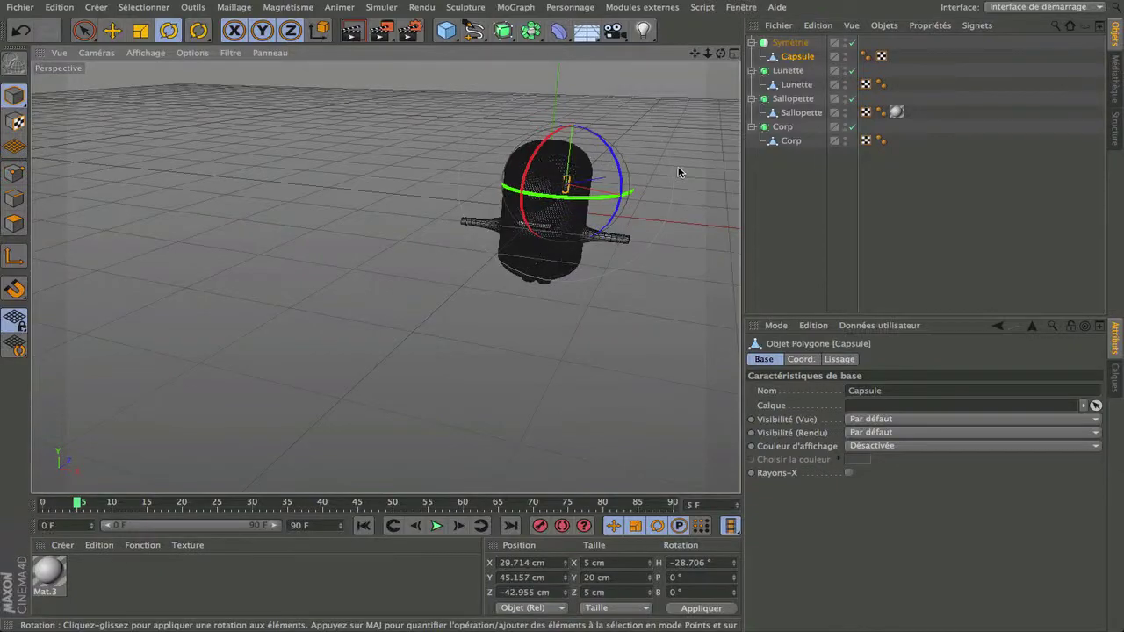
pyautogui.scroll(10, 679, 172)
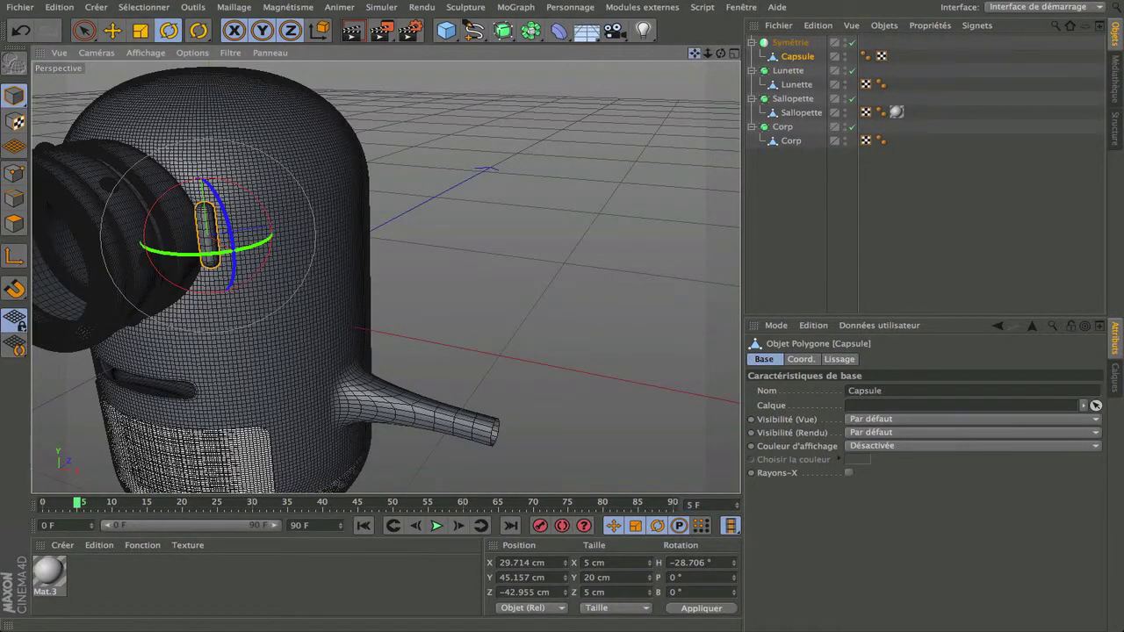
pyautogui.moveTo(695, 52); pyautogui.dragTo(905, 18)
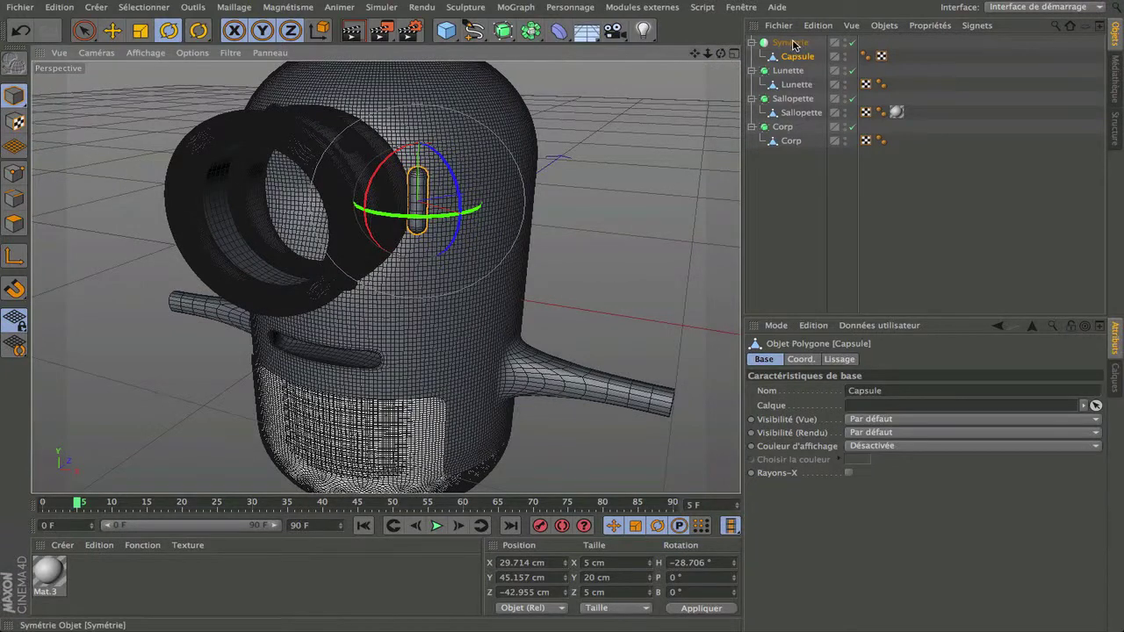
# Make the Symétrie object editable and move its capsule mesh into the Lunette subdivision surface.
pyautogui.click(789, 42)
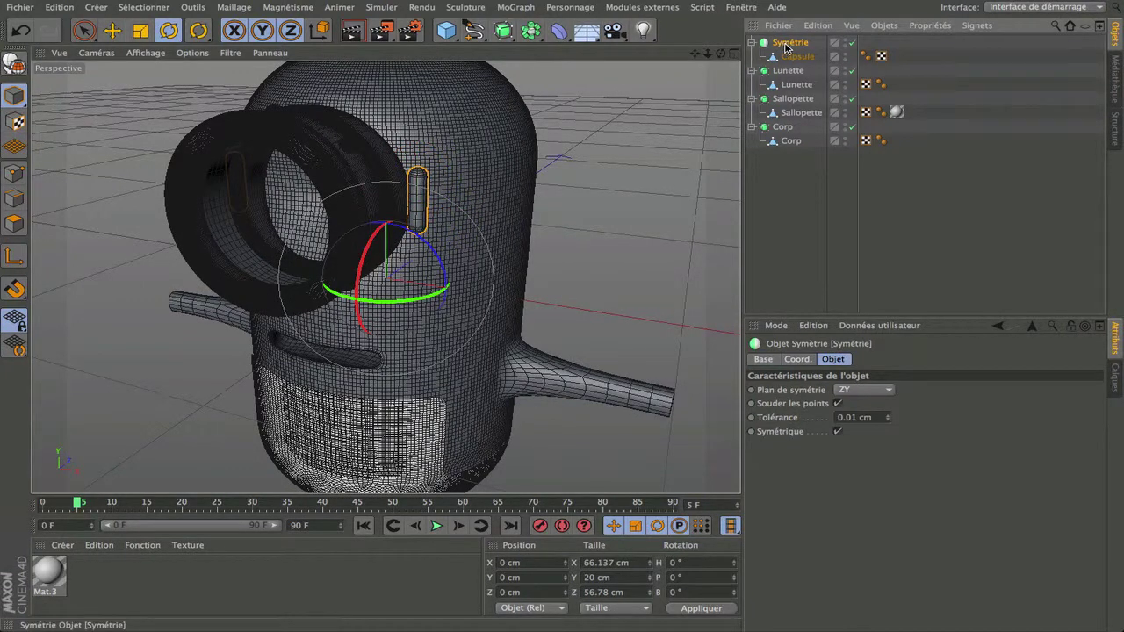
pyautogui.press('c')
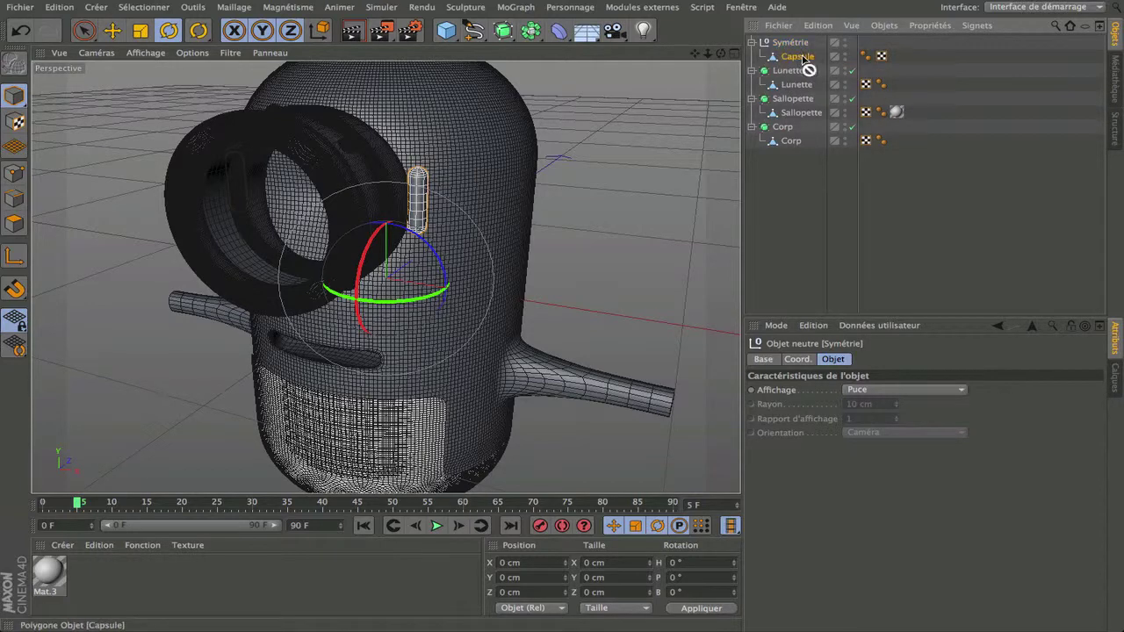
pyautogui.moveTo(812, 68); pyautogui.dragTo(798, 93)
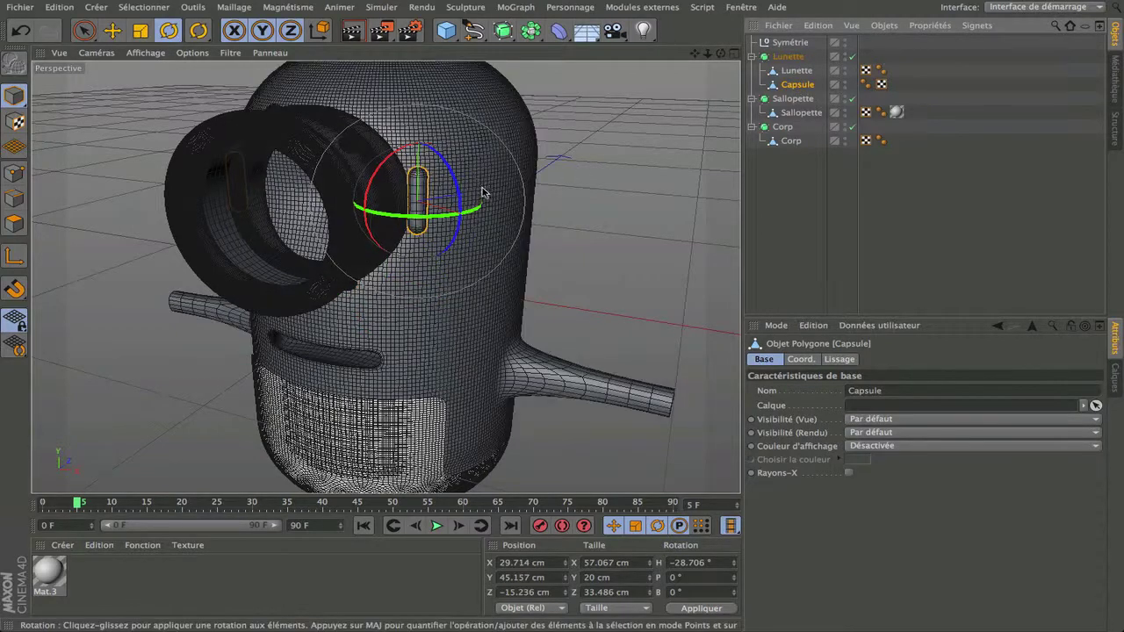
# Delete the leftover empty Symétrie null from the scene.
pyautogui.scroll(10, 406, 193)
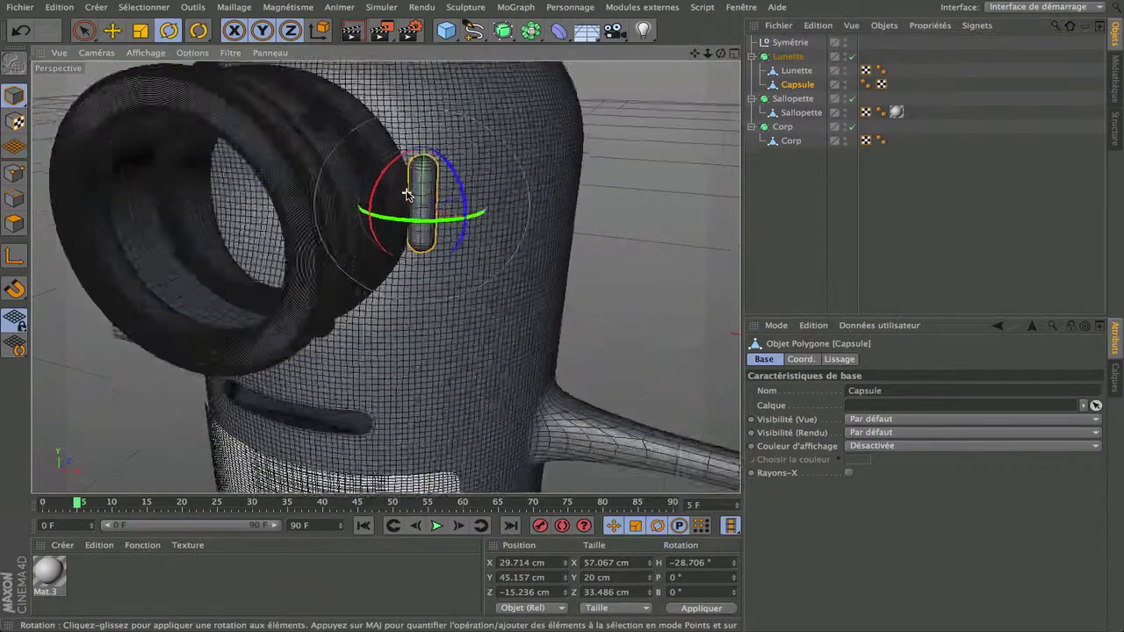
pyautogui.scroll(-7, 406, 193)
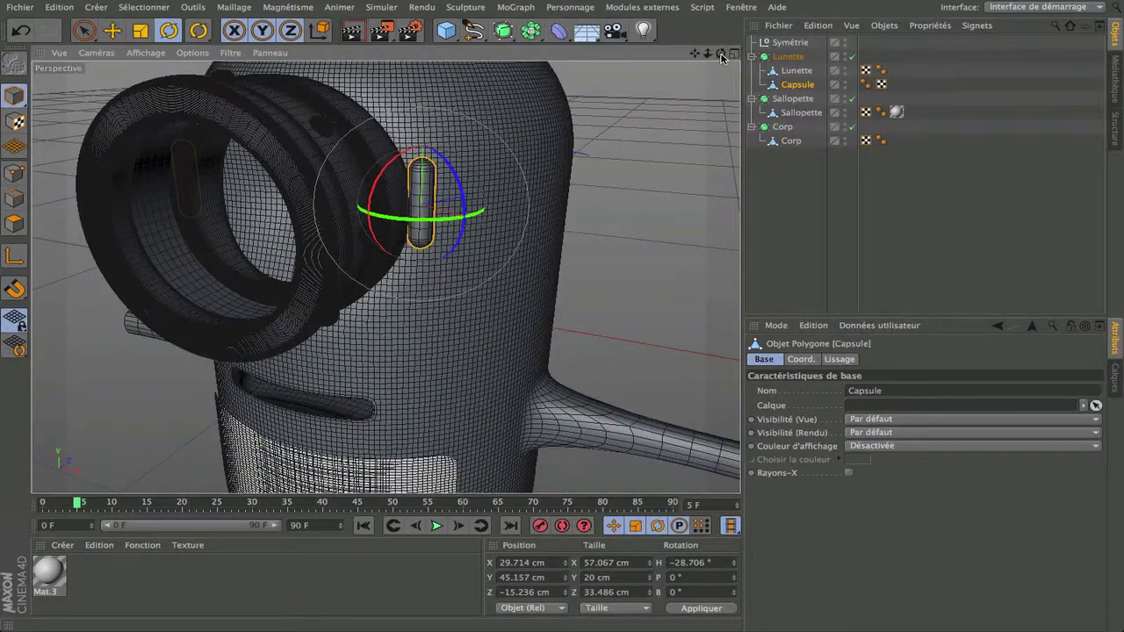
pyautogui.moveTo(721, 54); pyautogui.dragTo(700, 53)
pyautogui.click(786, 44)
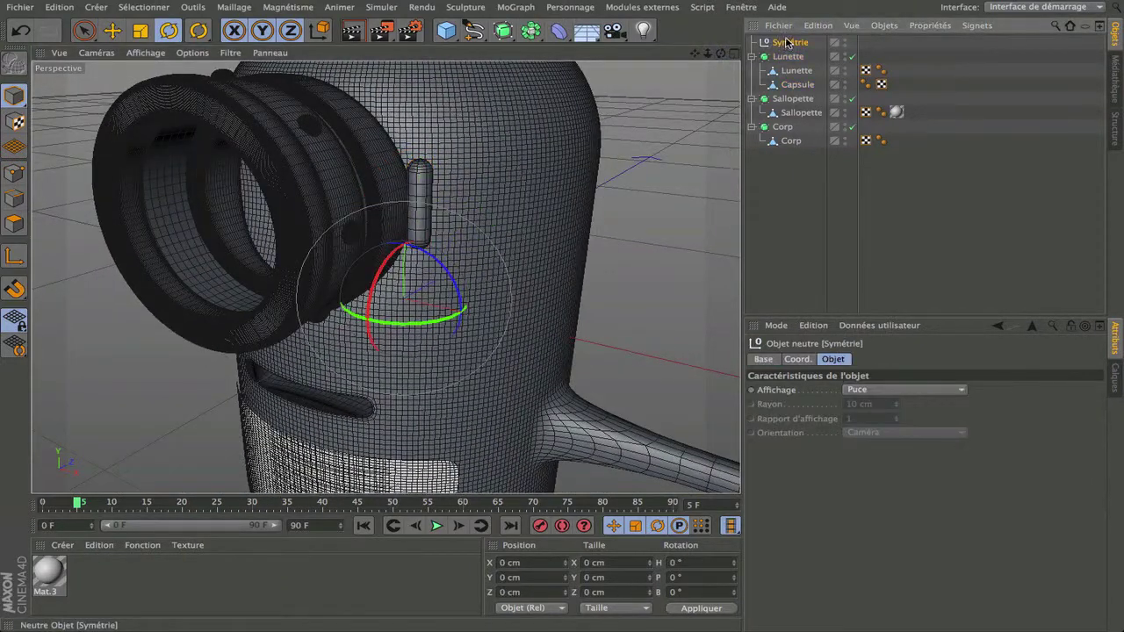
pyautogui.press('Delete')
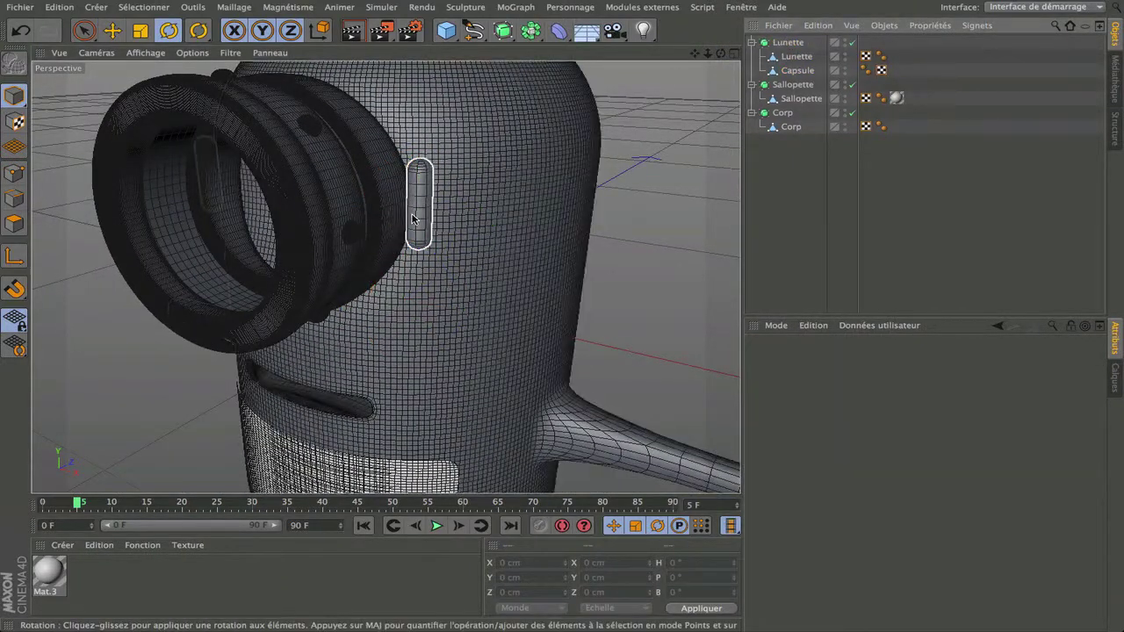
# Set the capsule mesh up for polygon editing with the Live Selection tool.
pyautogui.scroll(-5, 414, 220)
pyautogui.moveTo(720, 53); pyautogui.dragTo(816, 33)
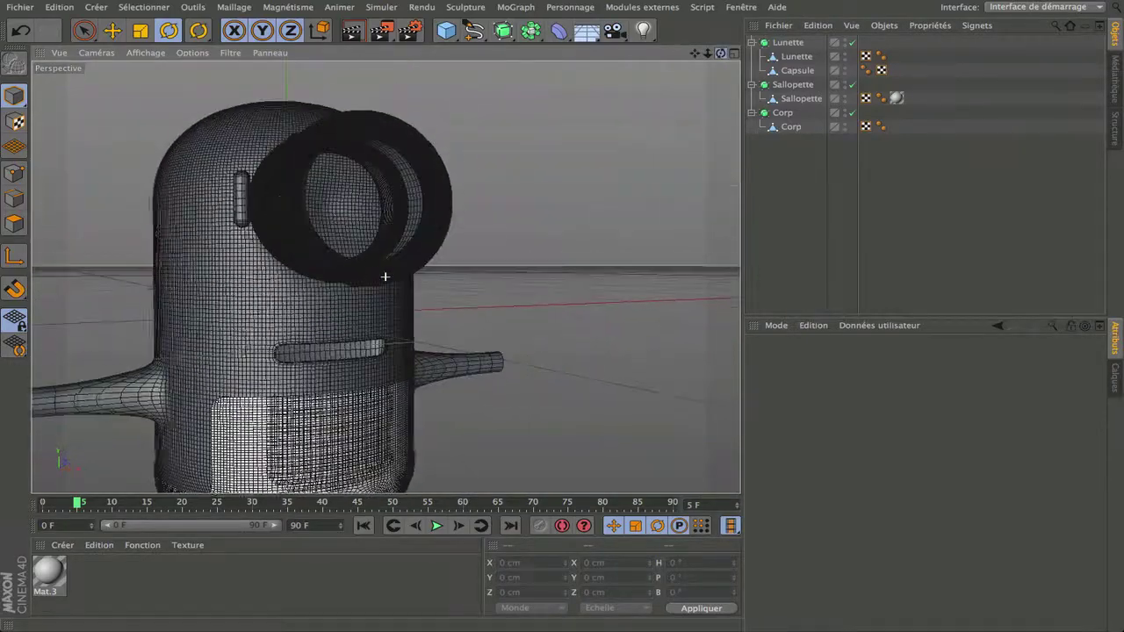
pyautogui.moveTo(385, 277)
pyautogui.mouseDown()
pyautogui.moveTo(360, 250)
pyautogui.moveTo(329, 250)
pyautogui.moveTo(369, 250)
pyautogui.moveTo(298, 294)
pyautogui.moveTo(414, 253)
pyautogui.moveTo(421, 262)
pyautogui.moveTo(381, 259)
pyautogui.mouseUp()
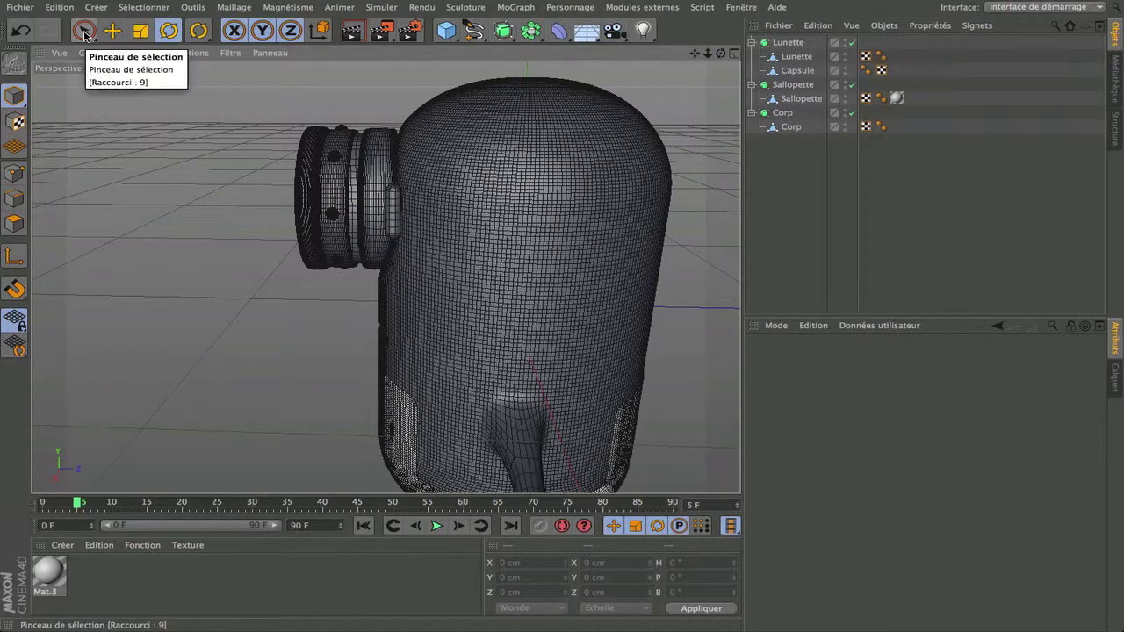
pyautogui.click(787, 71)
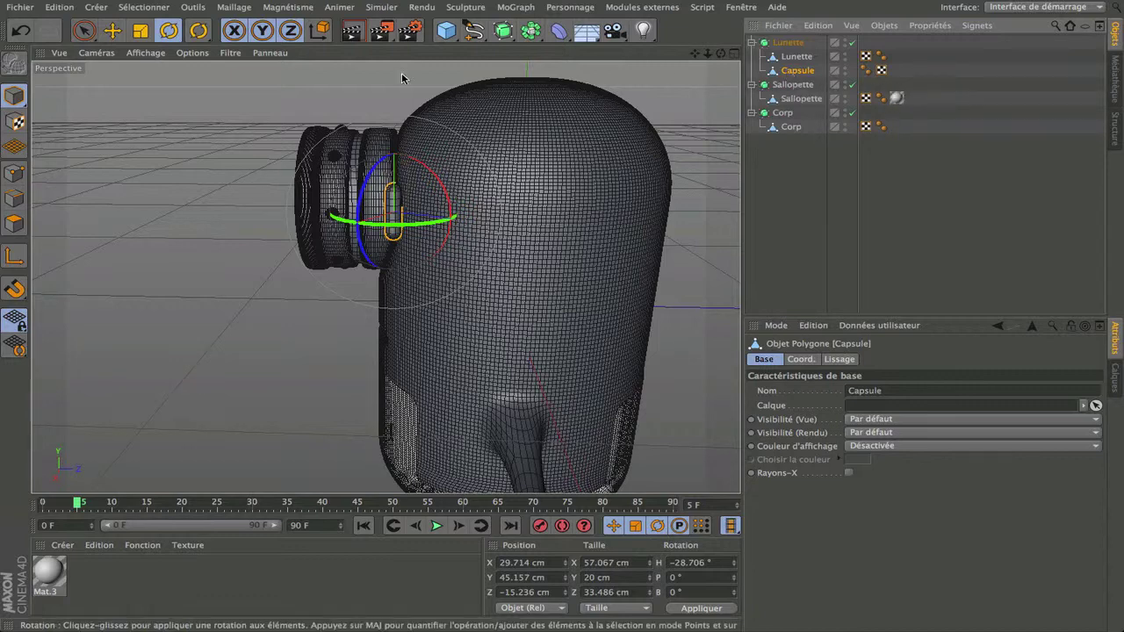
pyautogui.click(84, 30)
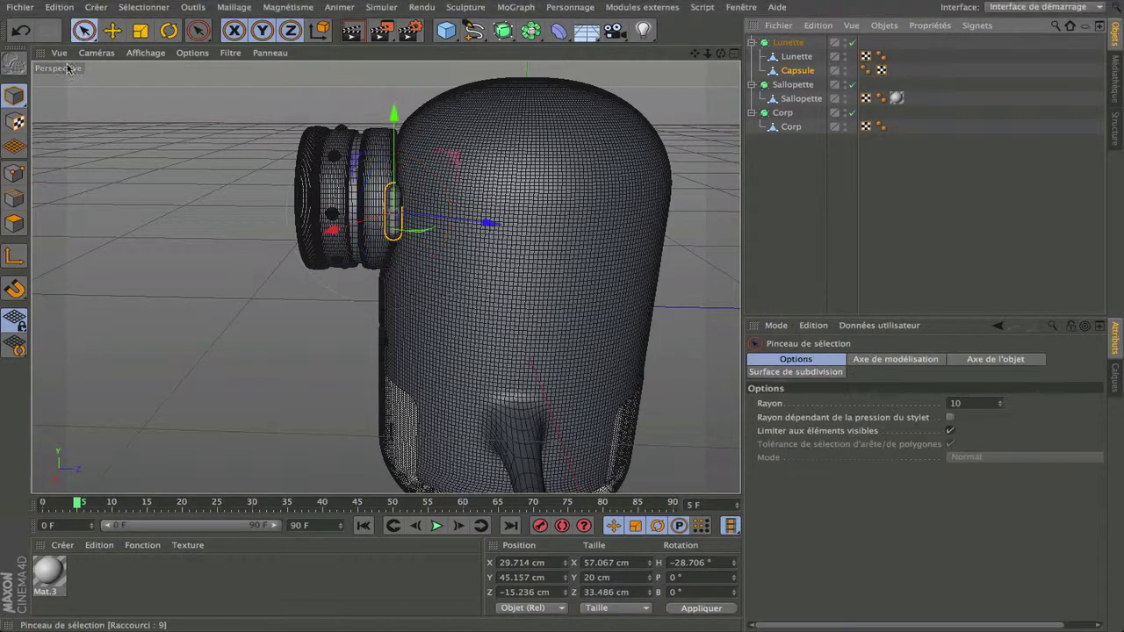
pyautogui.click(16, 225)
# Select the vertical strip of six polygons along the straight part of the capsule beside the goggle.
pyautogui.scroll(6, 405, 217)
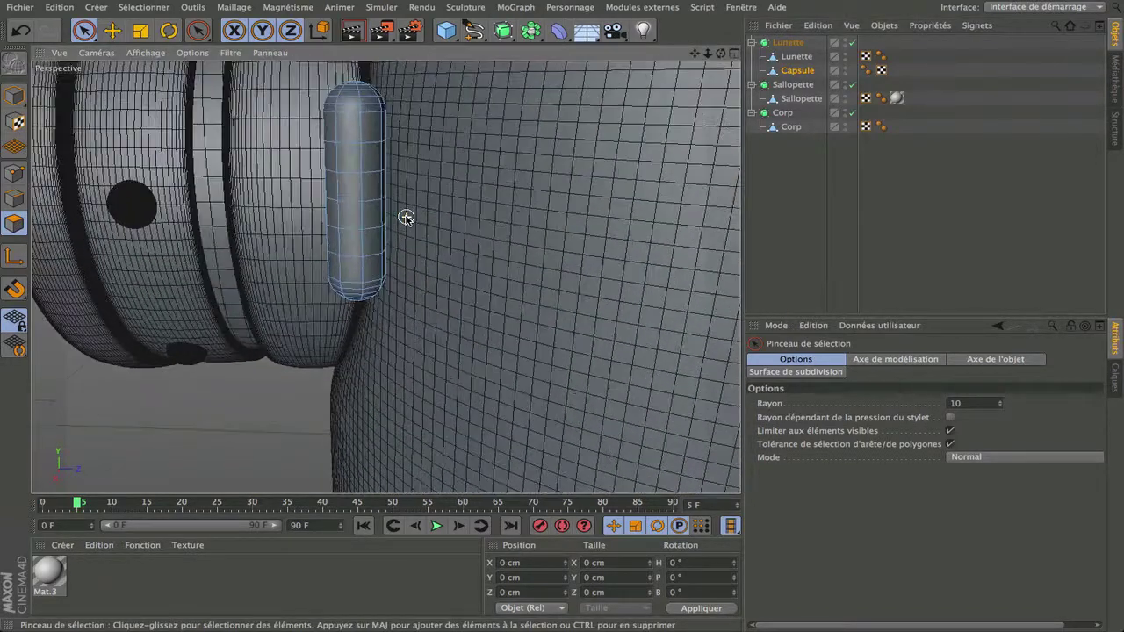
pyautogui.moveTo(721, 54); pyautogui.dragTo(645, 58)
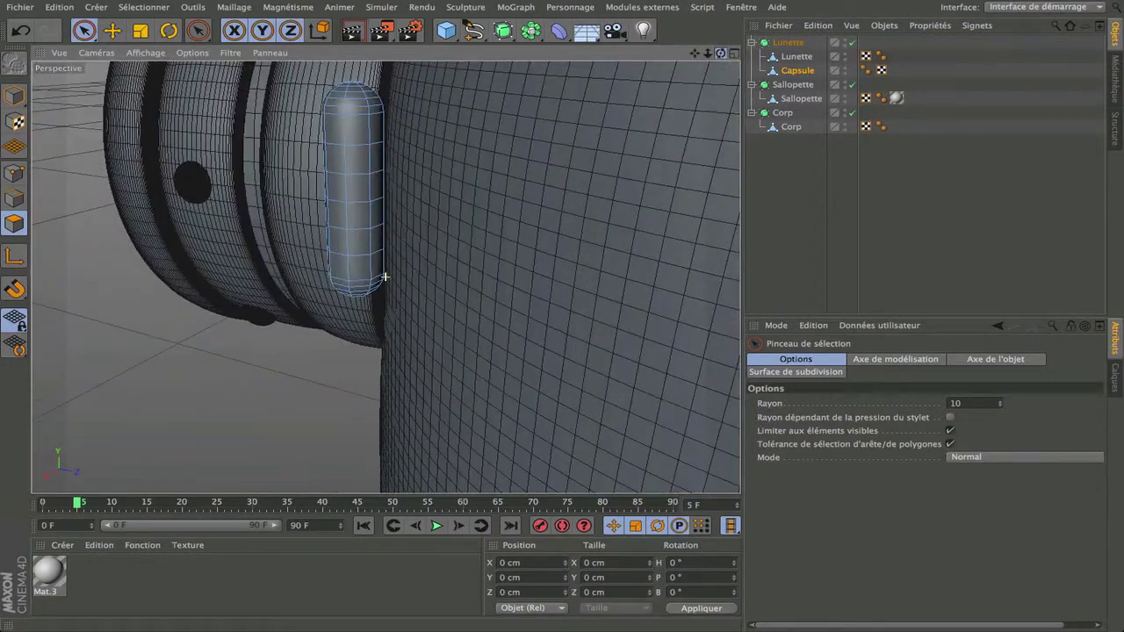
pyautogui.moveTo(721, 54); pyautogui.dragTo(693, 58)
pyautogui.scroll(4, 345, 144)
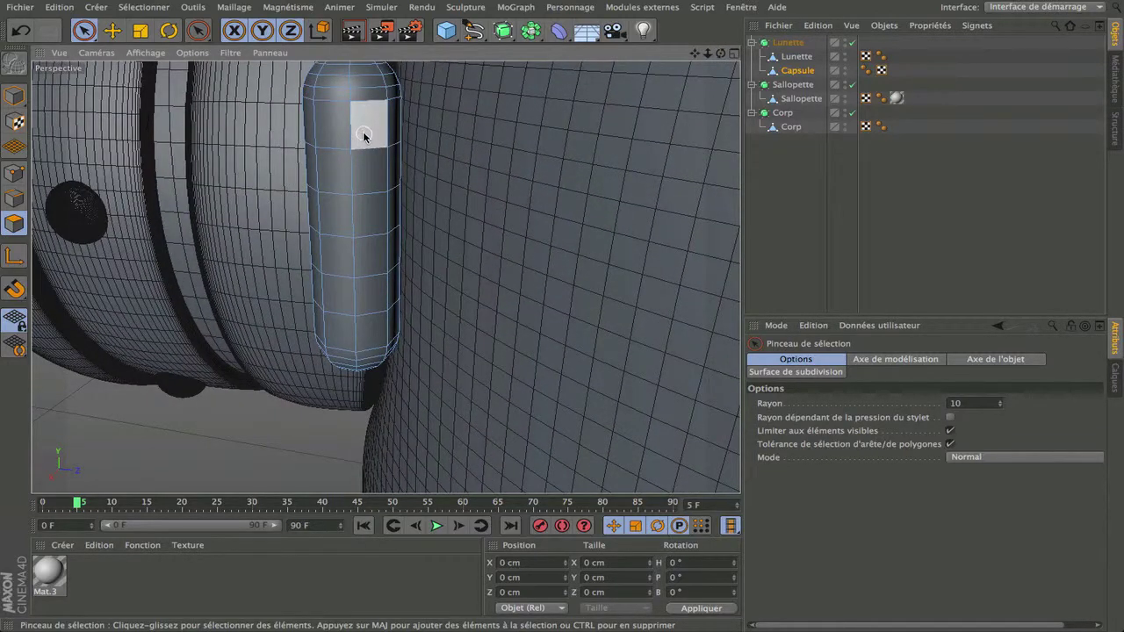
pyautogui.scroll(-5, 348, 247)
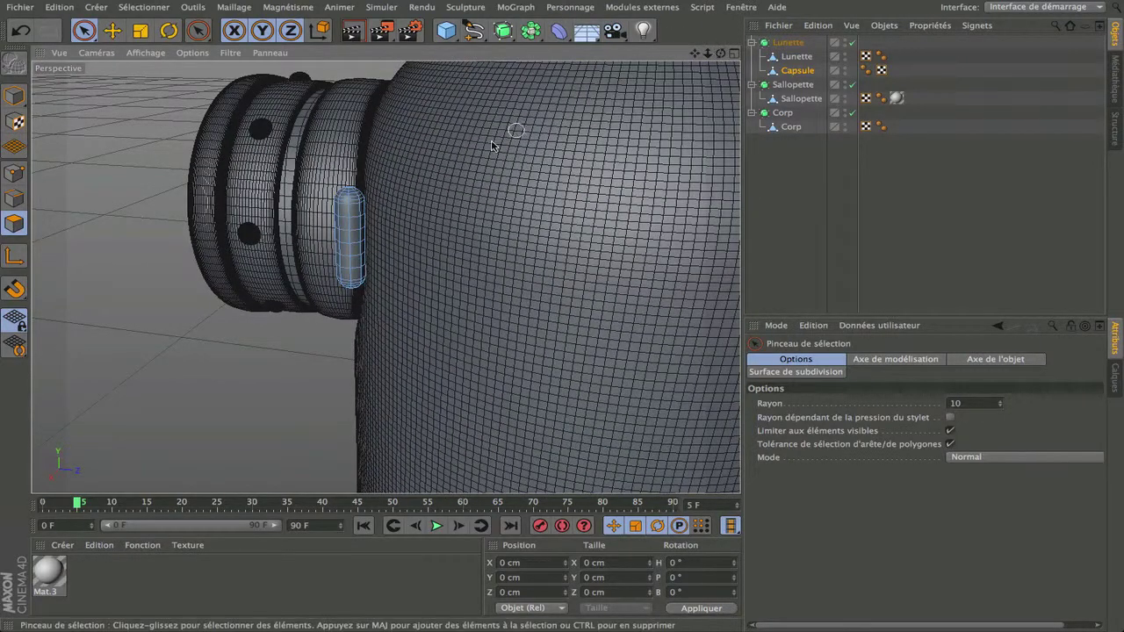
pyautogui.scroll(5, 345, 234)
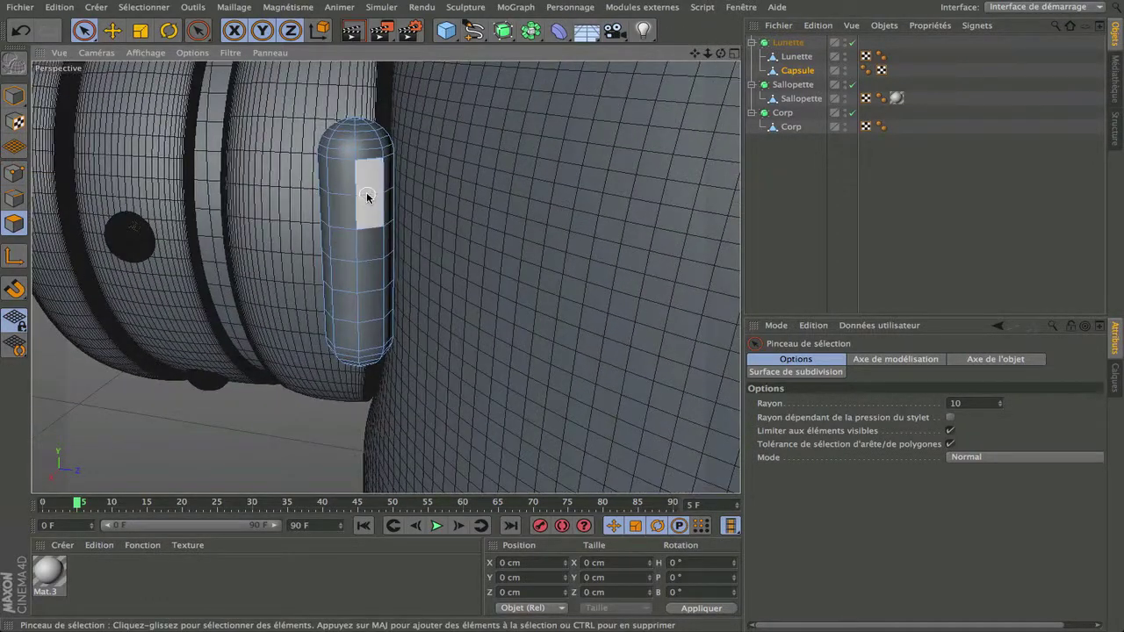
pyautogui.scroll(2, 367, 193)
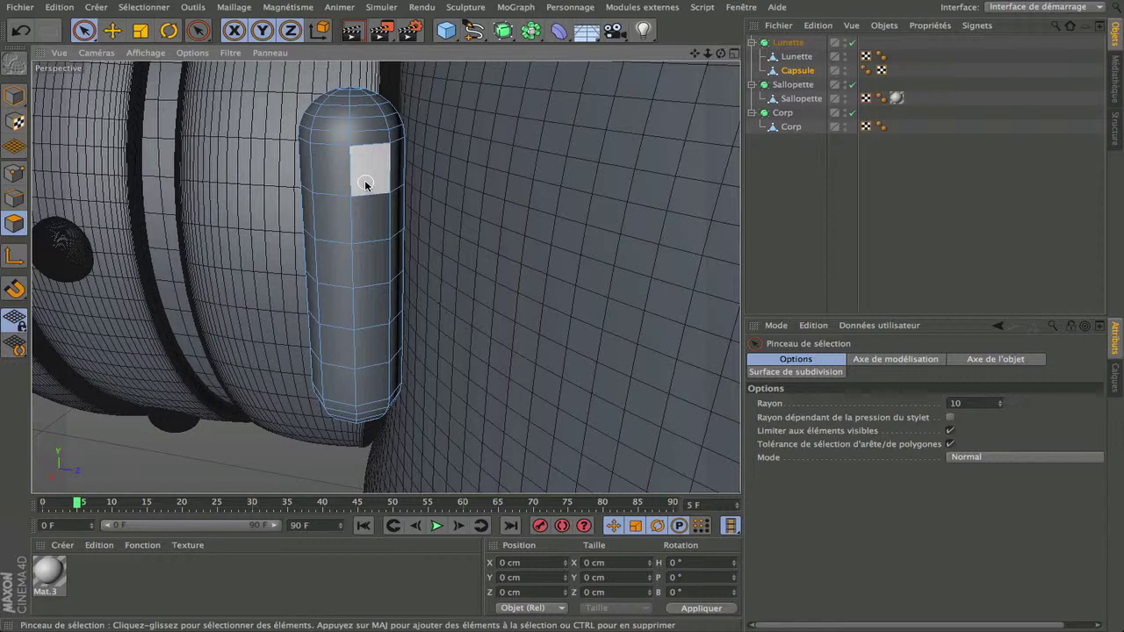
pyautogui.moveTo(365, 184); pyautogui.dragTo(374, 373)
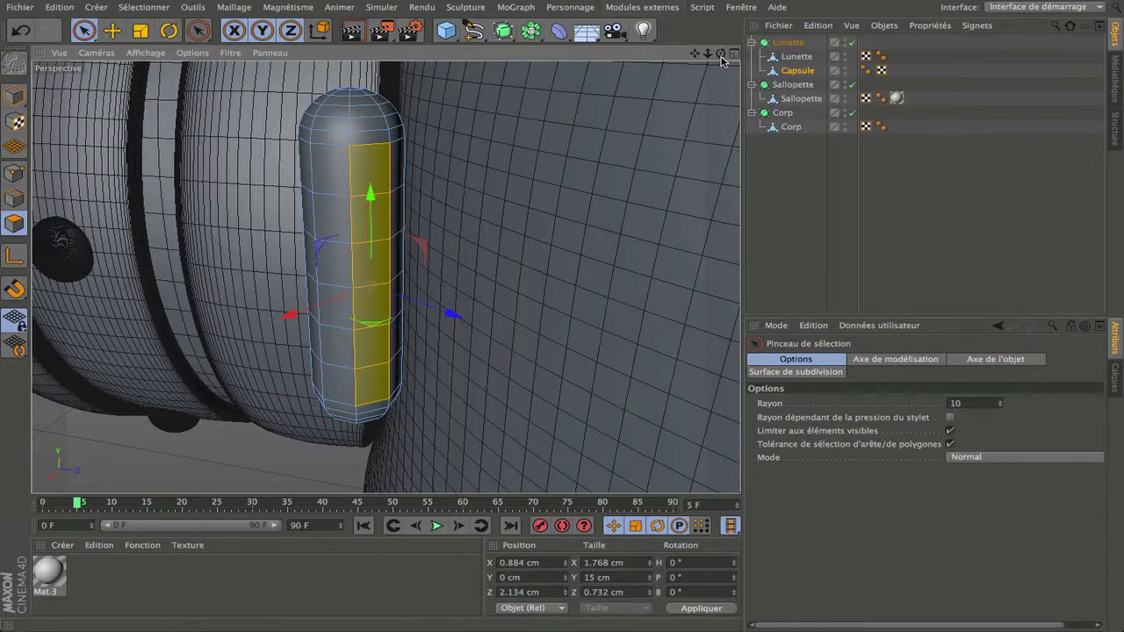
# Inset the selected capsule polygons with Extrusion interne by about 0.147 cm, keeping them grouped.
pyautogui.moveTo(721, 55)
pyautogui.mouseDown()
pyautogui.moveTo(692, 54)
pyautogui.moveTo(708, 56)
pyautogui.mouseUp()
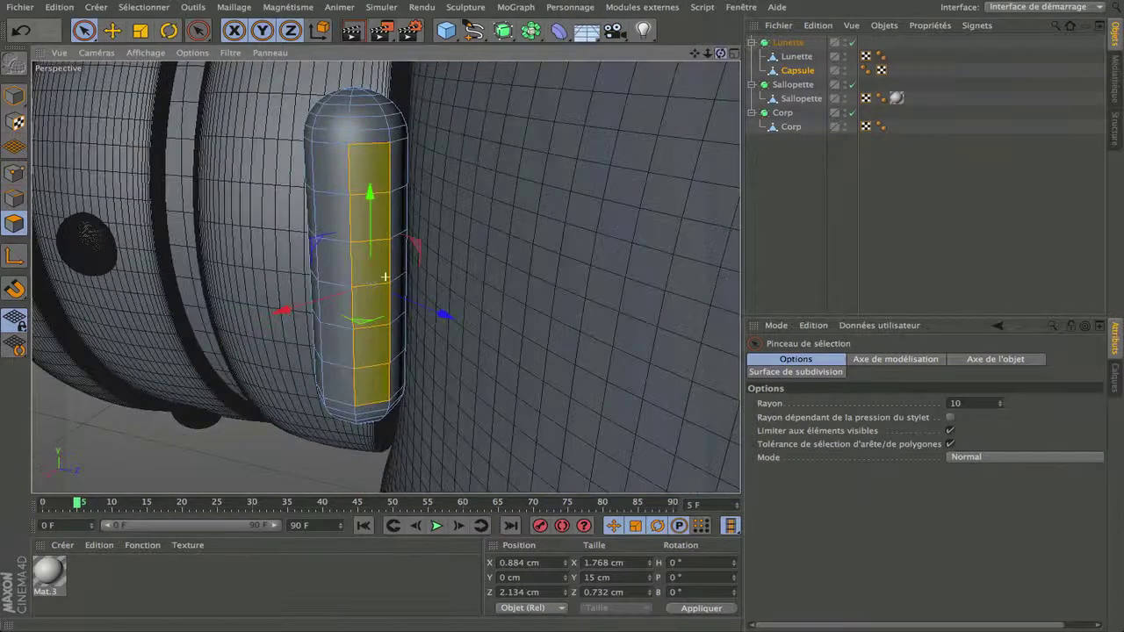
pyautogui.click(233, 7)
pyautogui.moveTo(268, 63)
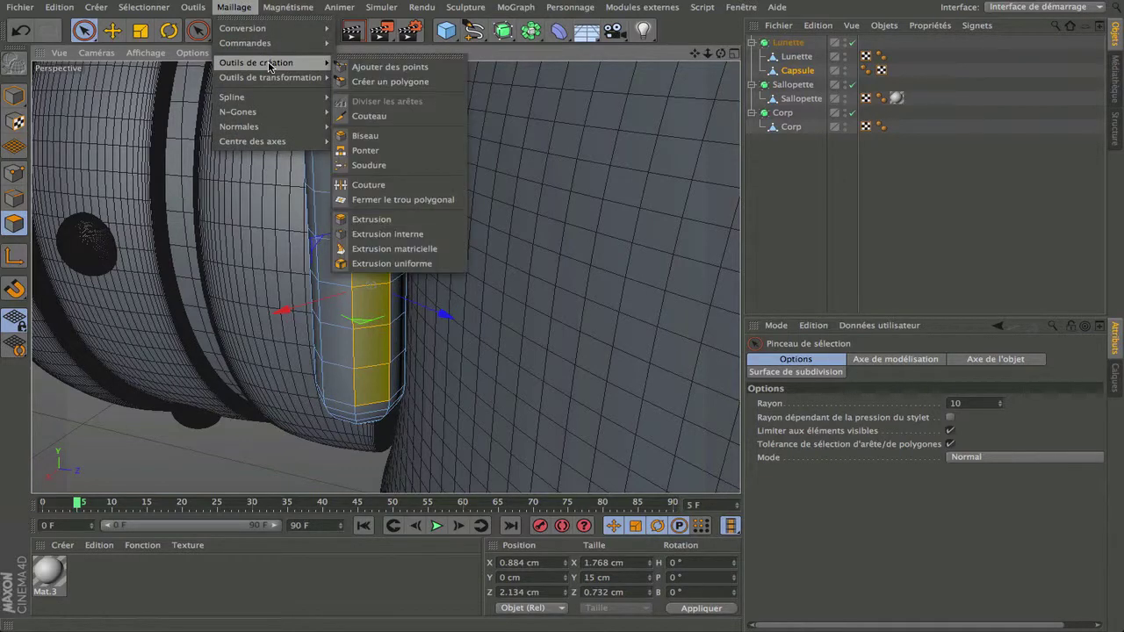
pyautogui.click(360, 241)
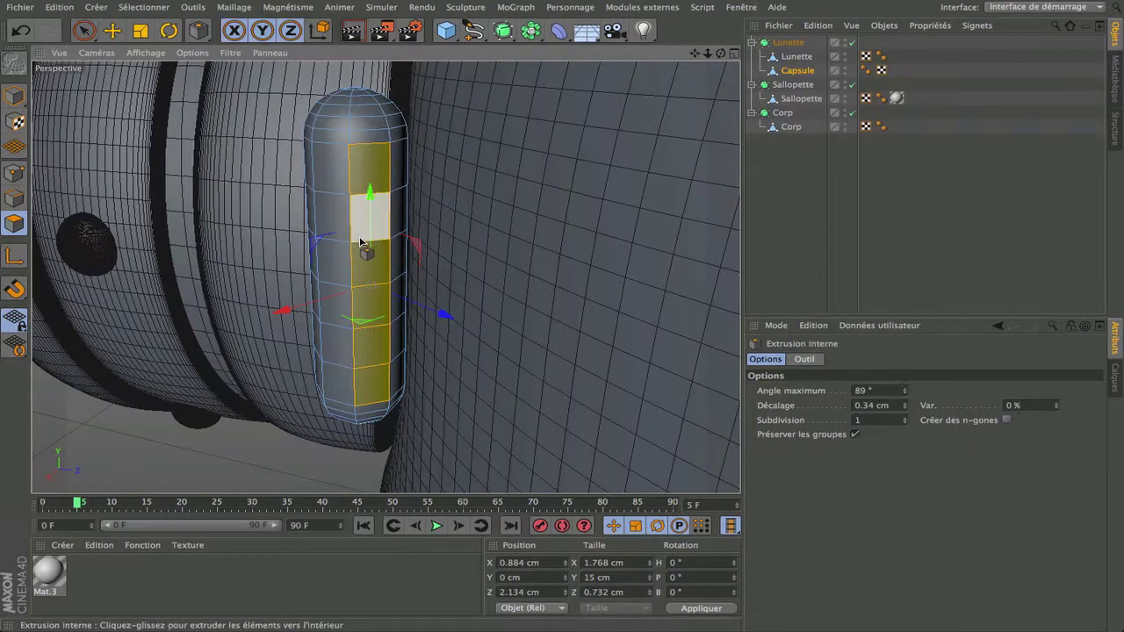
pyautogui.click(234, 7)
pyautogui.moveTo(264, 65)
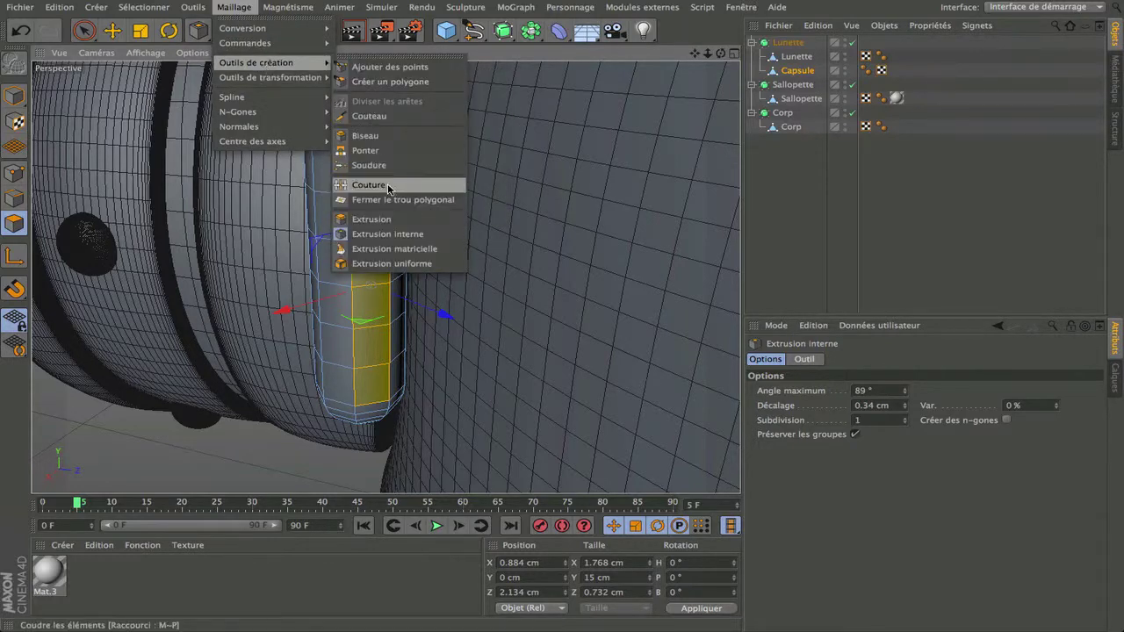
pyautogui.click(379, 238)
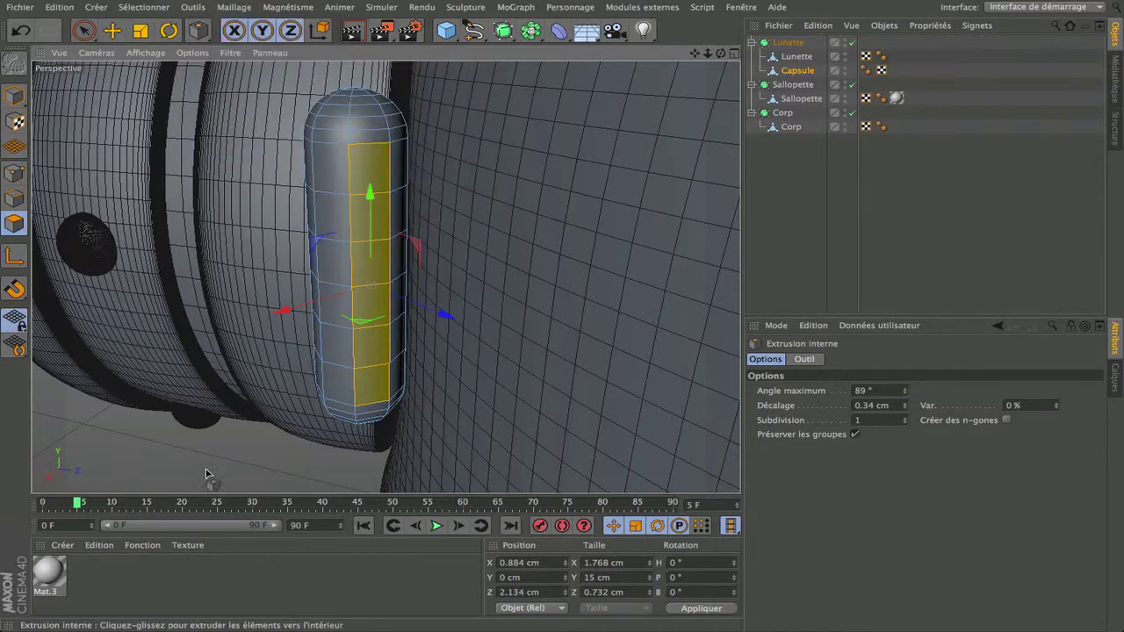
pyautogui.moveTo(228, 470); pyautogui.dragTo(214, 471)
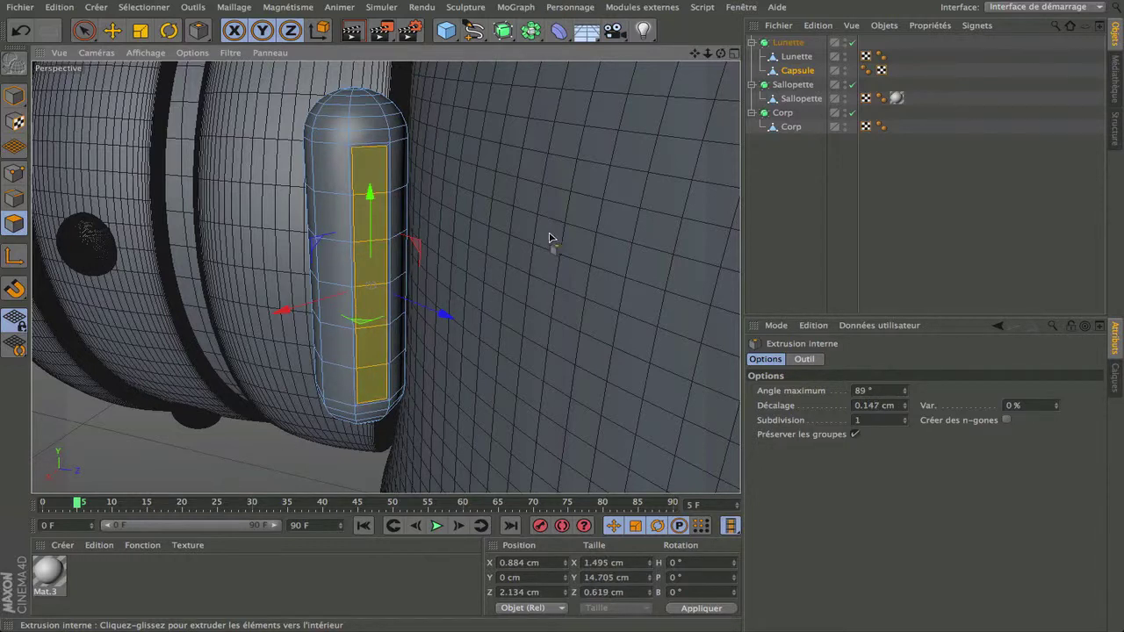
# Center the capsule's axis on all its points with Centre des axes, aligned to Monde.
pyautogui.scroll(4, 393, 251)
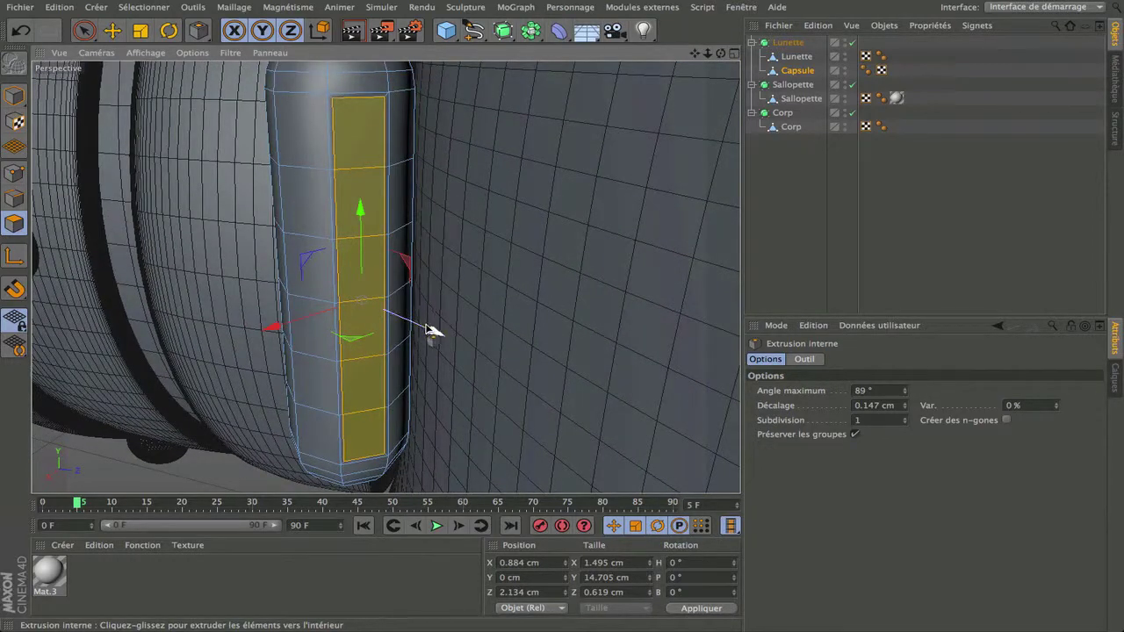
pyautogui.scroll(-2, 350, 198)
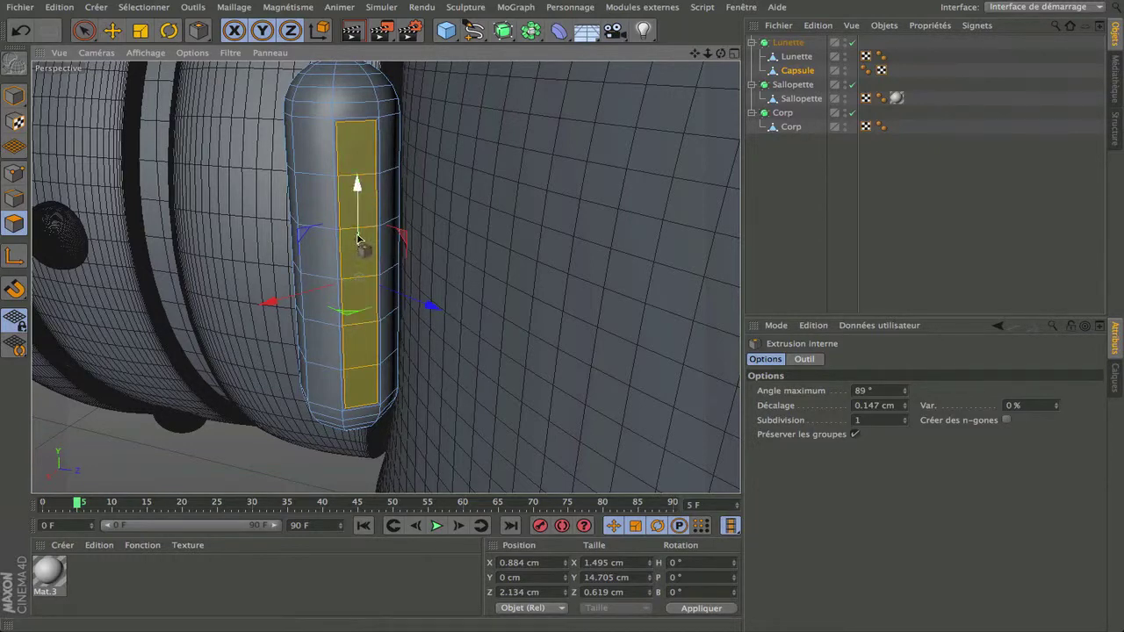
pyautogui.click(235, 8)
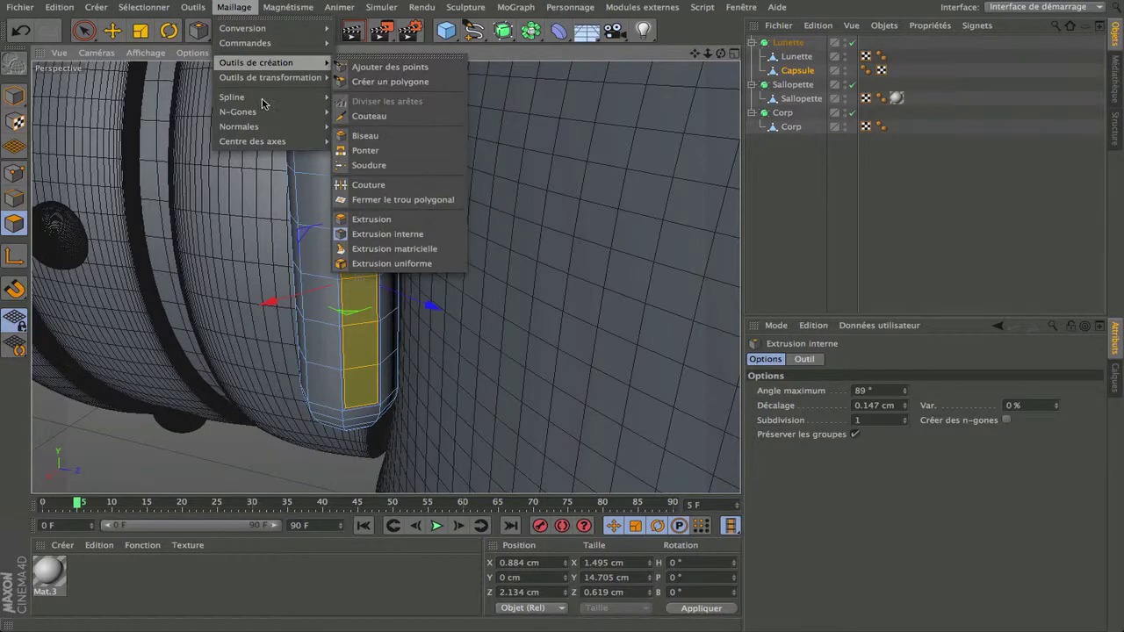
pyautogui.click(368, 144)
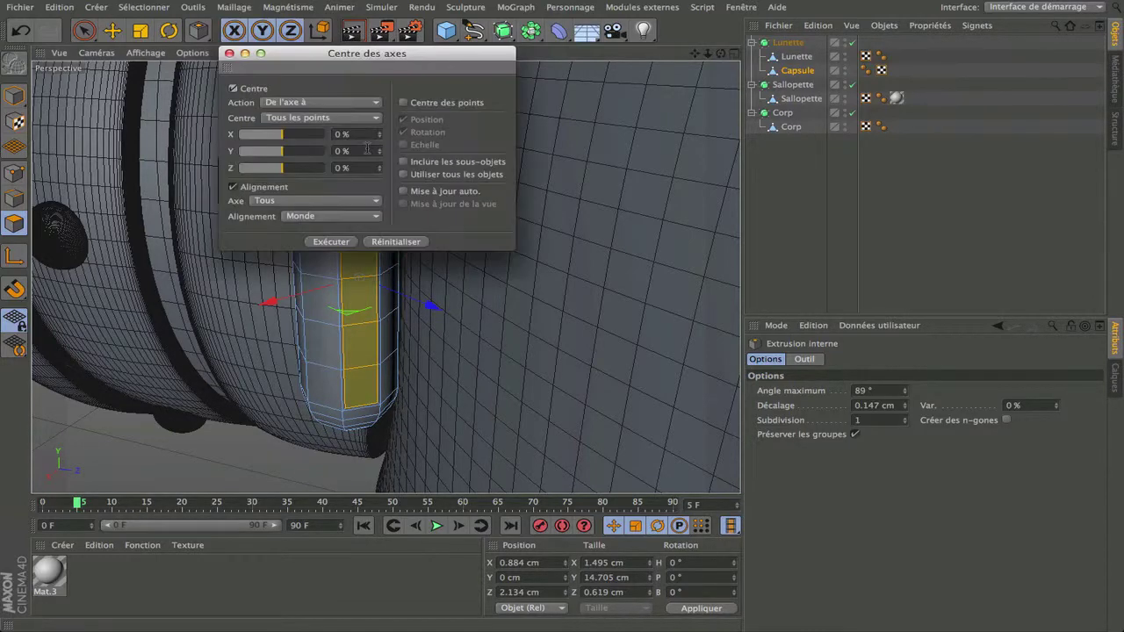
pyautogui.click(332, 242)
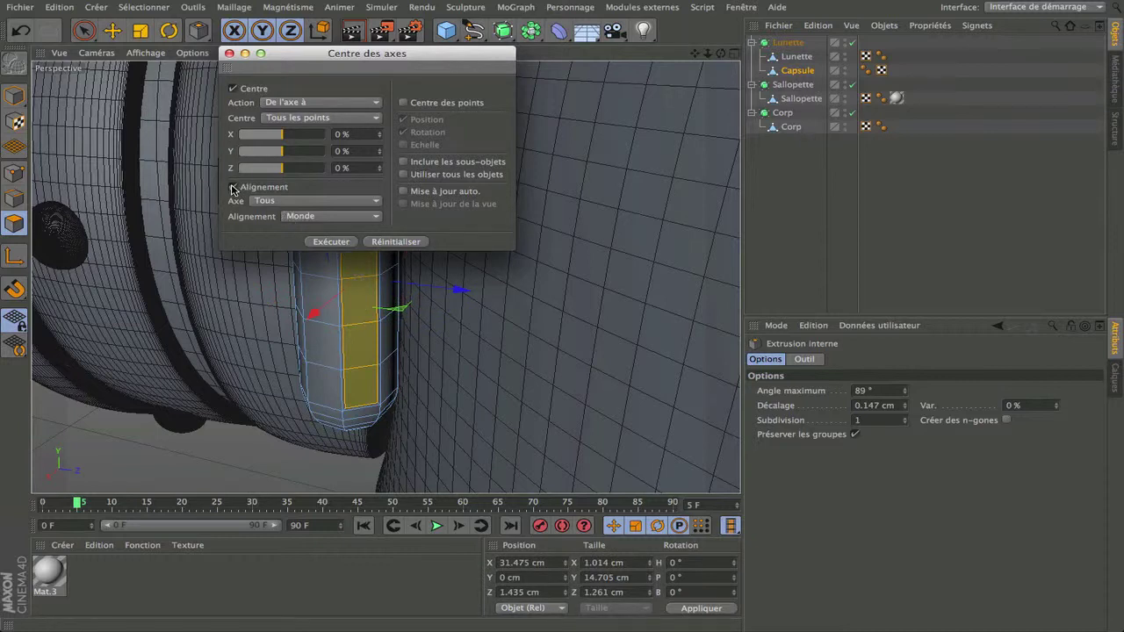
# Try the axis centering aligned to Arête sélectionnée, and run it again aligned to Monde.
pyautogui.click(352, 218)
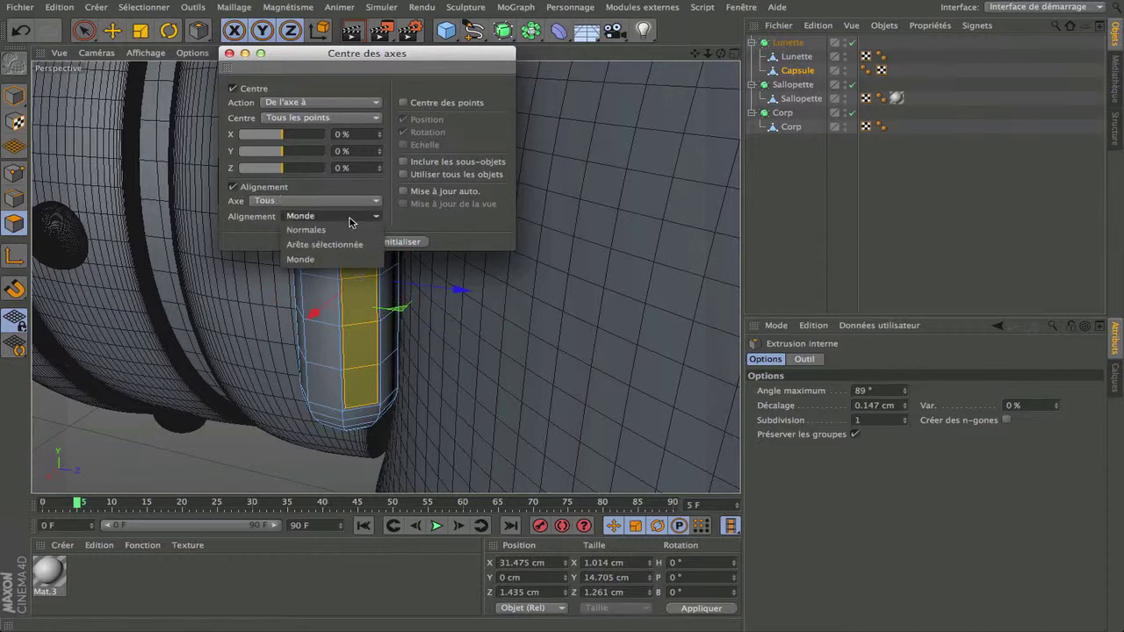
pyautogui.click(343, 245)
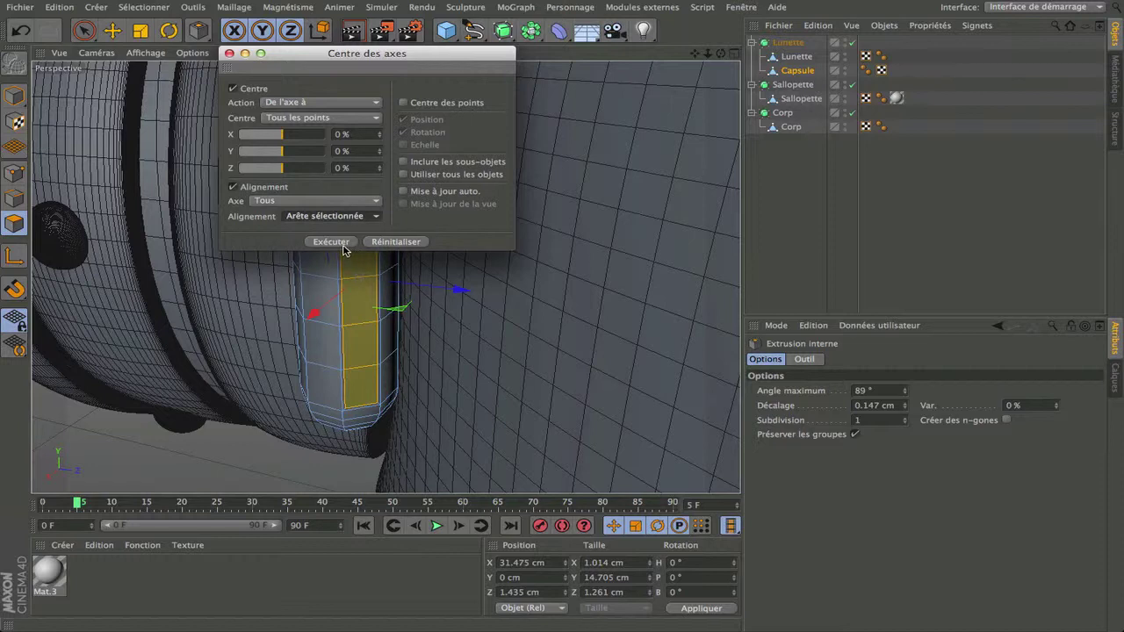
pyautogui.click(341, 243)
pyautogui.click(351, 217)
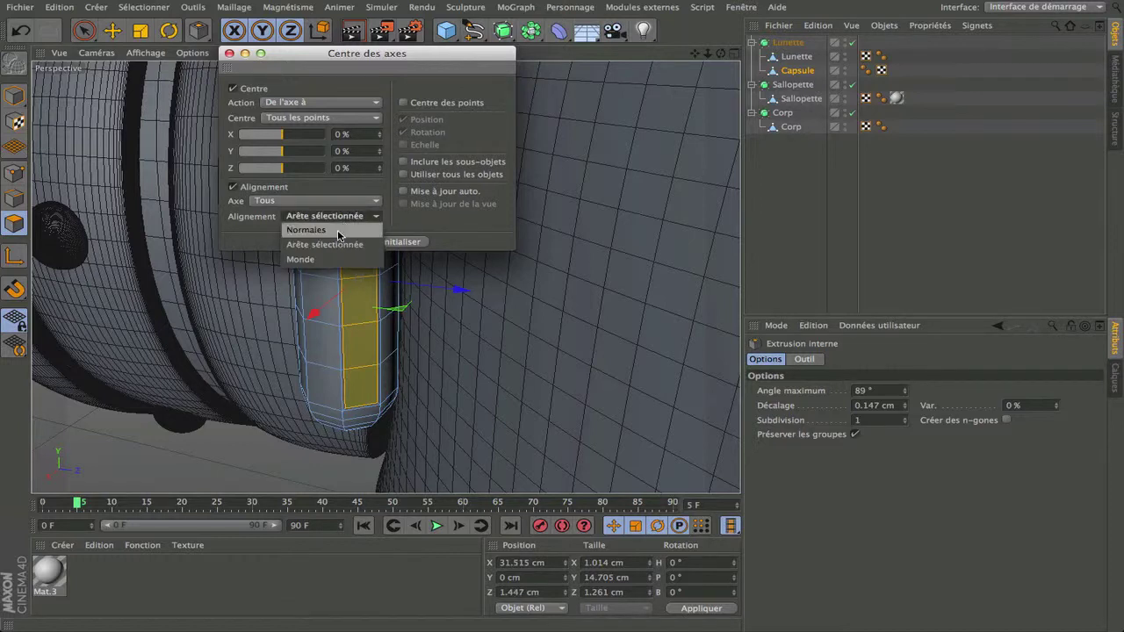
pyautogui.click(319, 260)
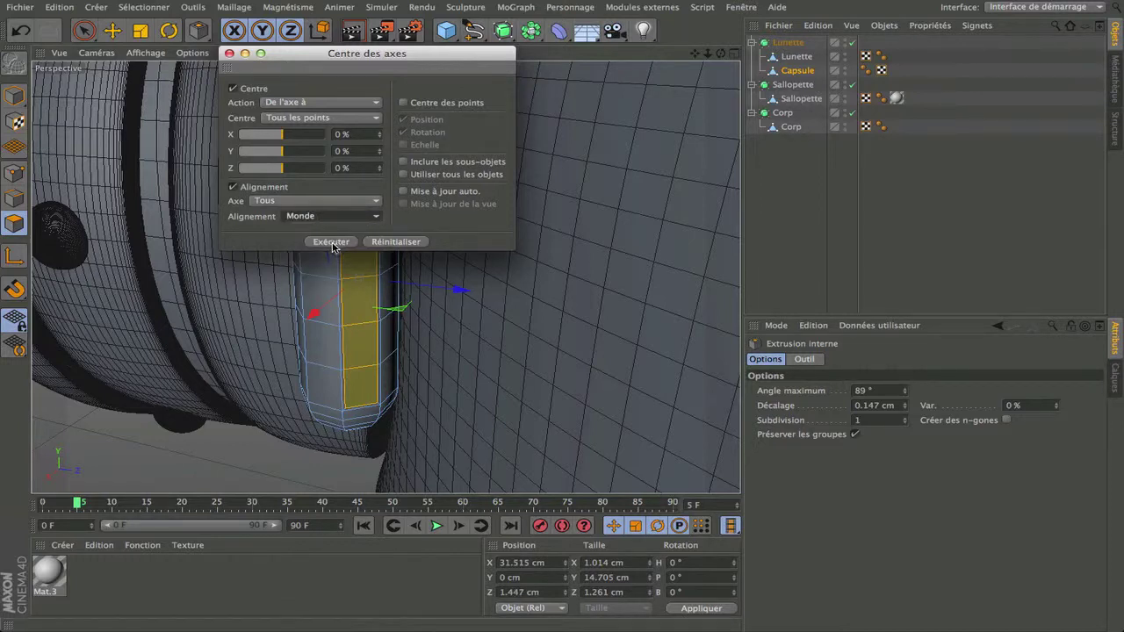
pyautogui.click(333, 245)
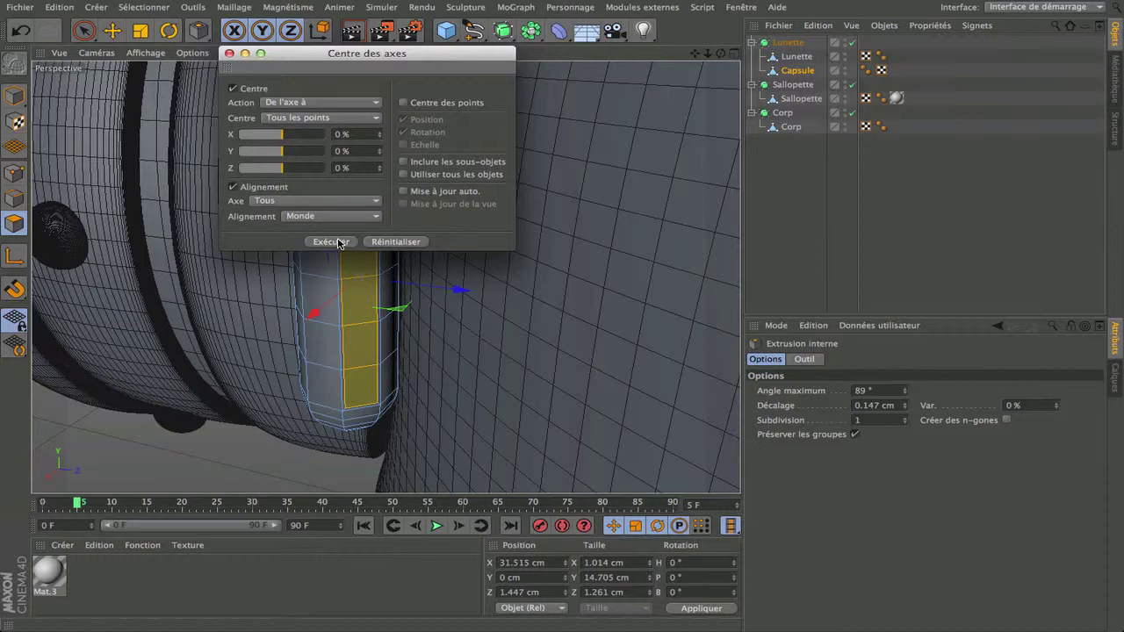
# Realign the capsule's axis to Normales with Centre des axes, keeping it centered on all points, and close the dialog.
pyautogui.click(353, 219)
pyautogui.click(343, 230)
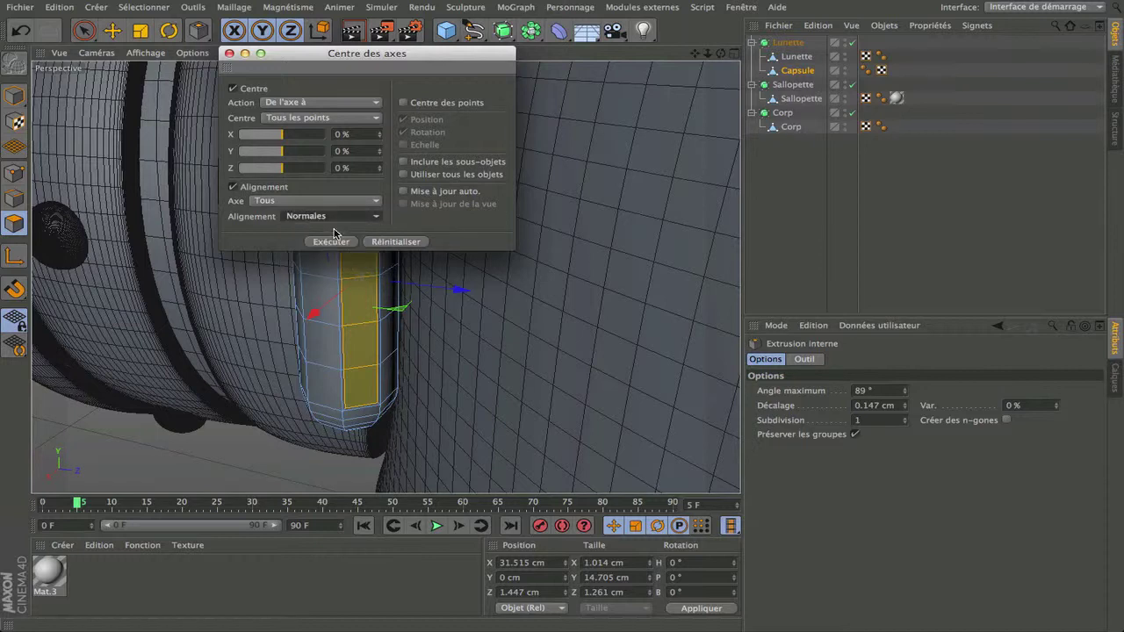
pyautogui.click(337, 245)
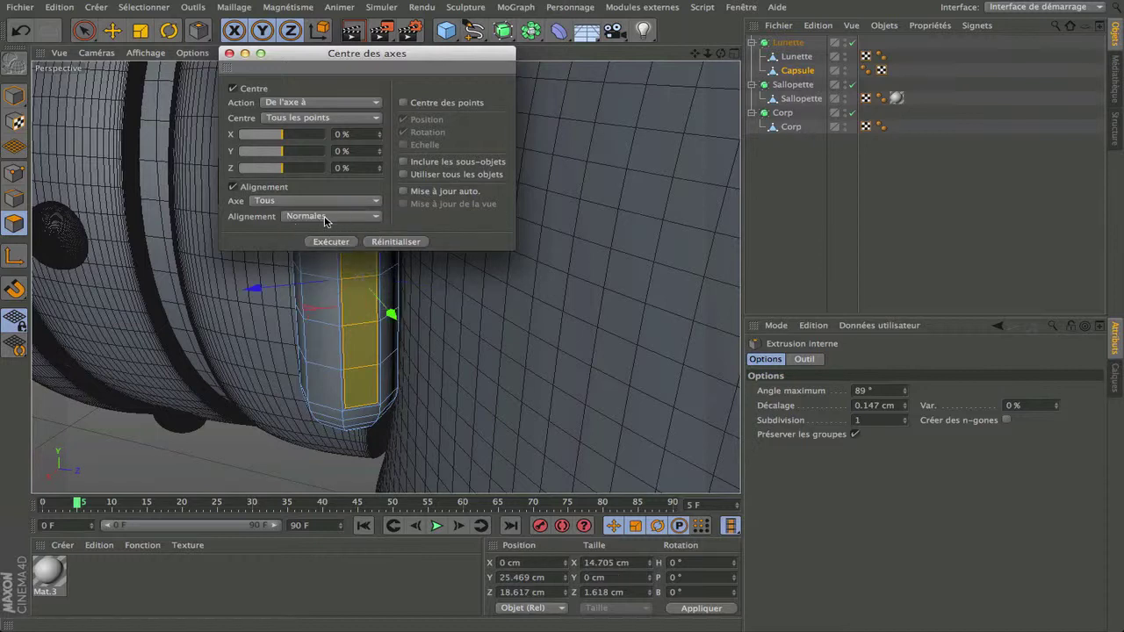
pyautogui.click(229, 53)
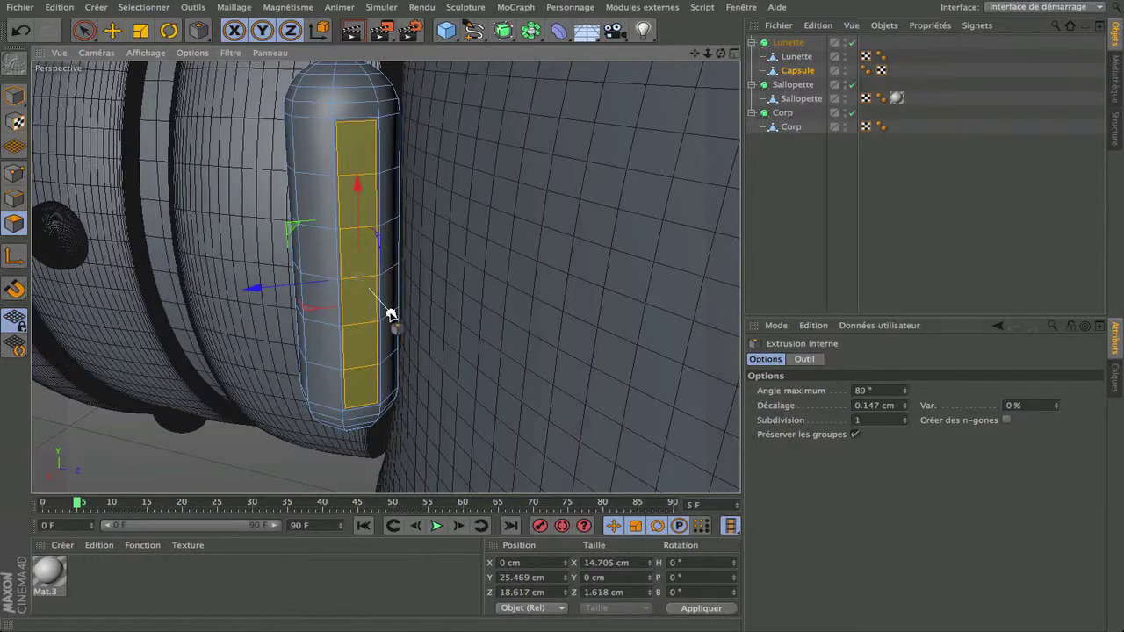
# Sink the selected polygon strip slightly into the capsule to Y about 25.216 cm and inset it by about 0.138 cm.
pyautogui.scroll(2, 391, 315)
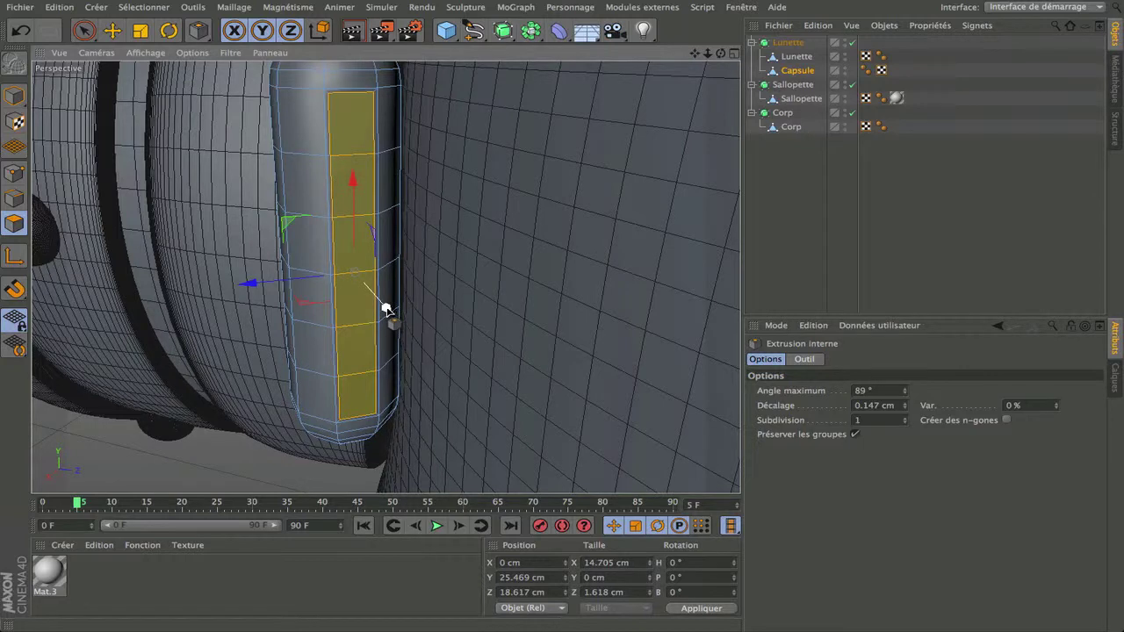
pyautogui.moveTo(386, 309); pyautogui.dragTo(384, 306)
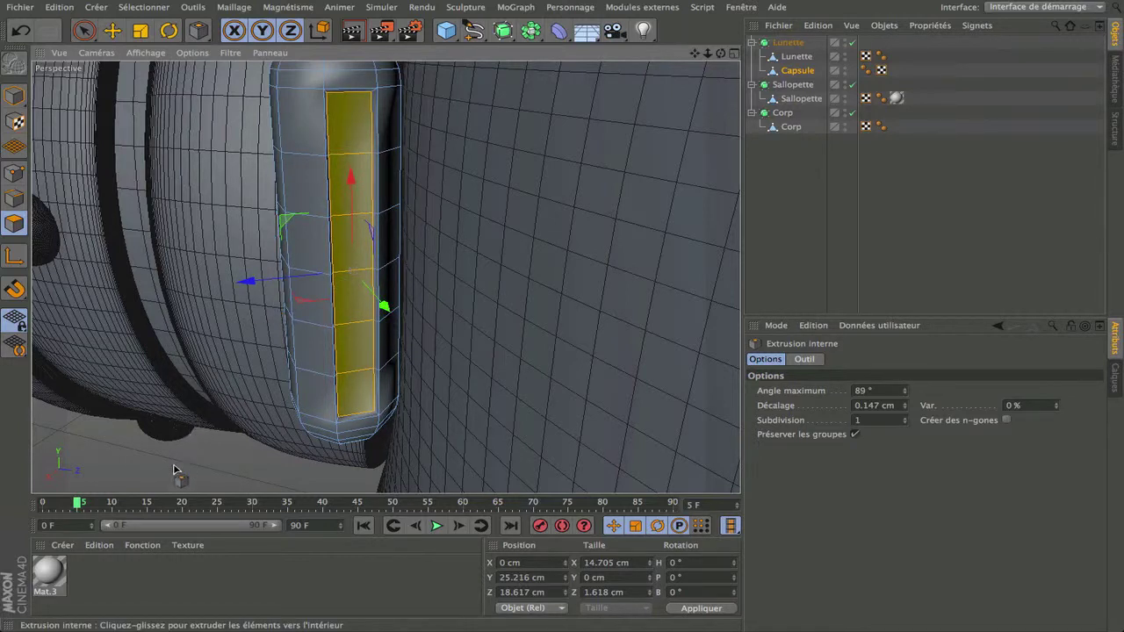
pyautogui.moveTo(174, 469); pyautogui.dragTo(186, 470)
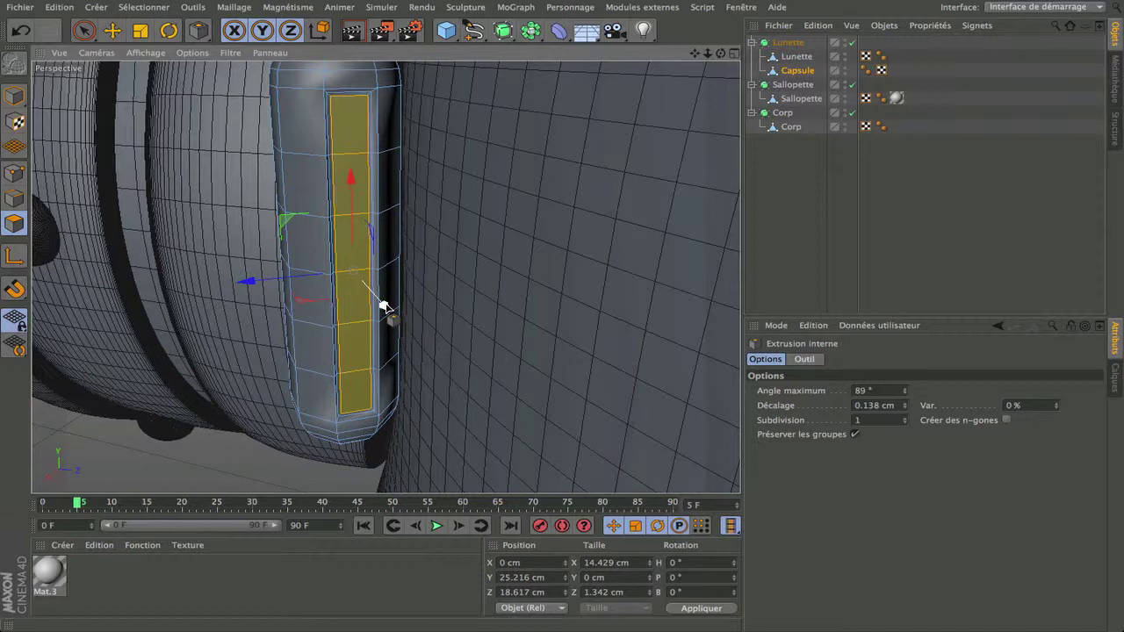
# Pull the inset strip outward from the capsule along its normal to Y about 34.064 cm, forming a flat tab.
pyautogui.moveTo(386, 306); pyautogui.dragTo(386, 309)
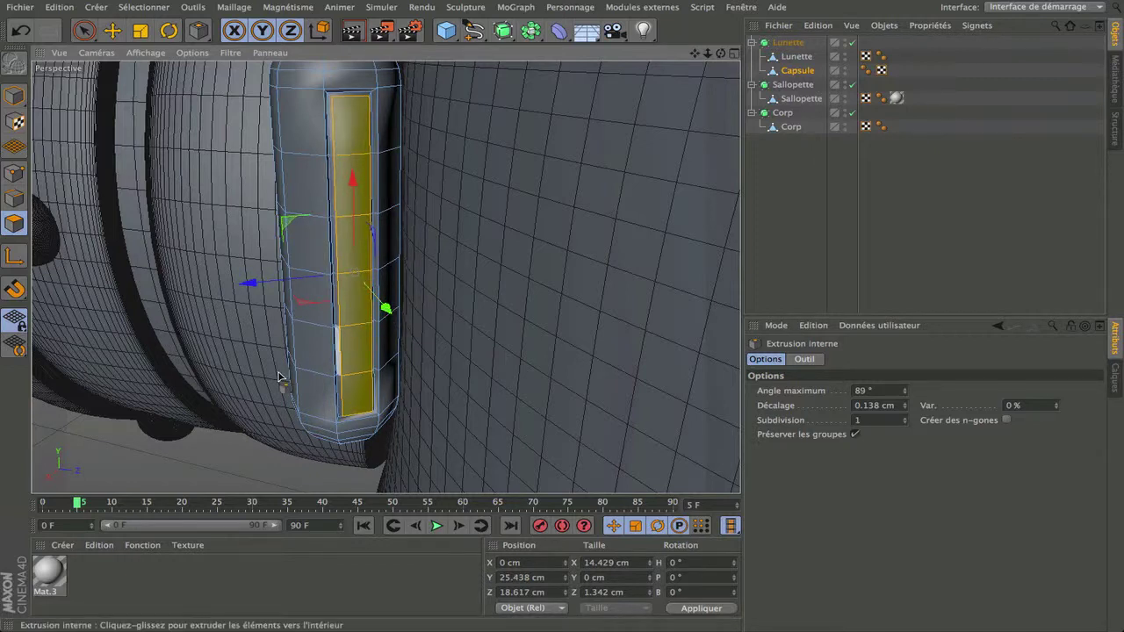
pyautogui.scroll(-5, 185, 488)
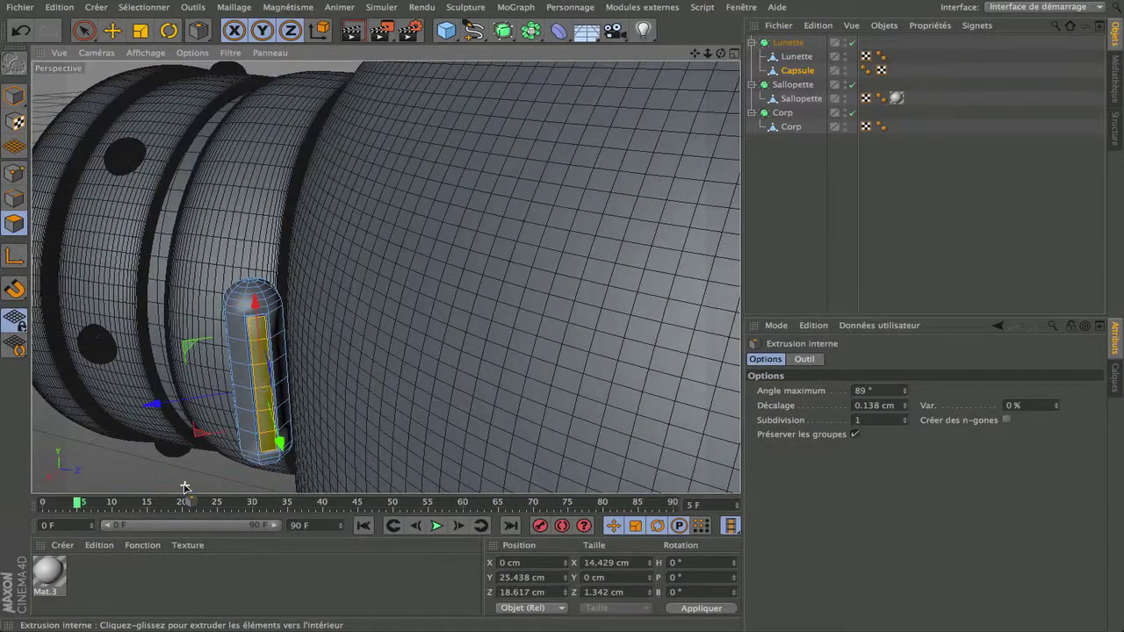
pyautogui.moveTo(695, 55); pyautogui.dragTo(764, 0)
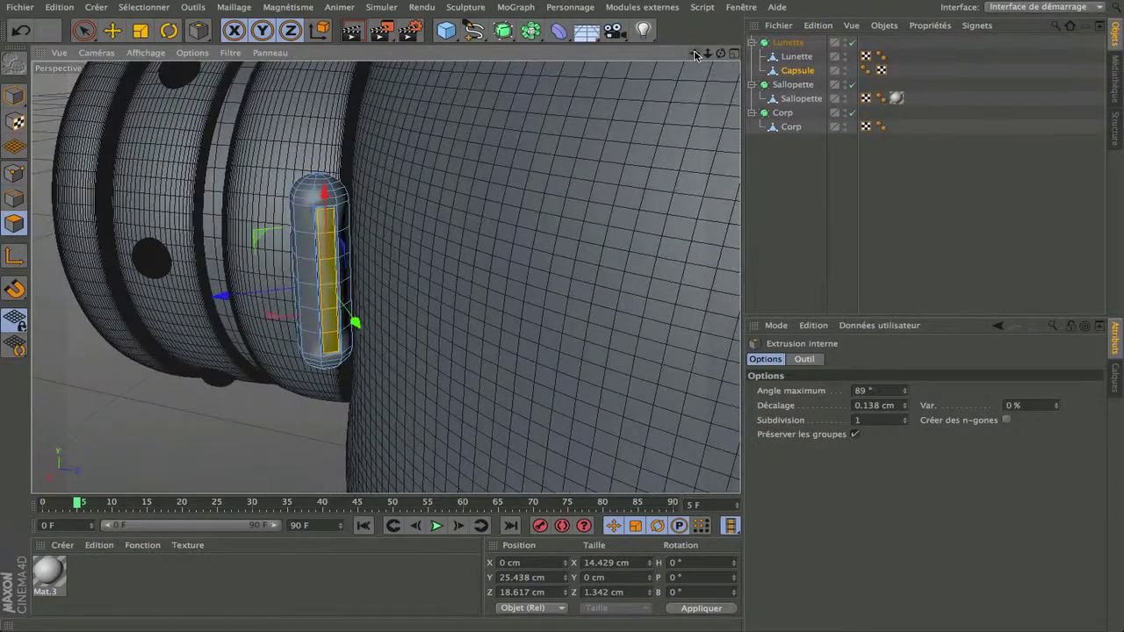
pyautogui.moveTo(720, 54); pyautogui.dragTo(625, 128)
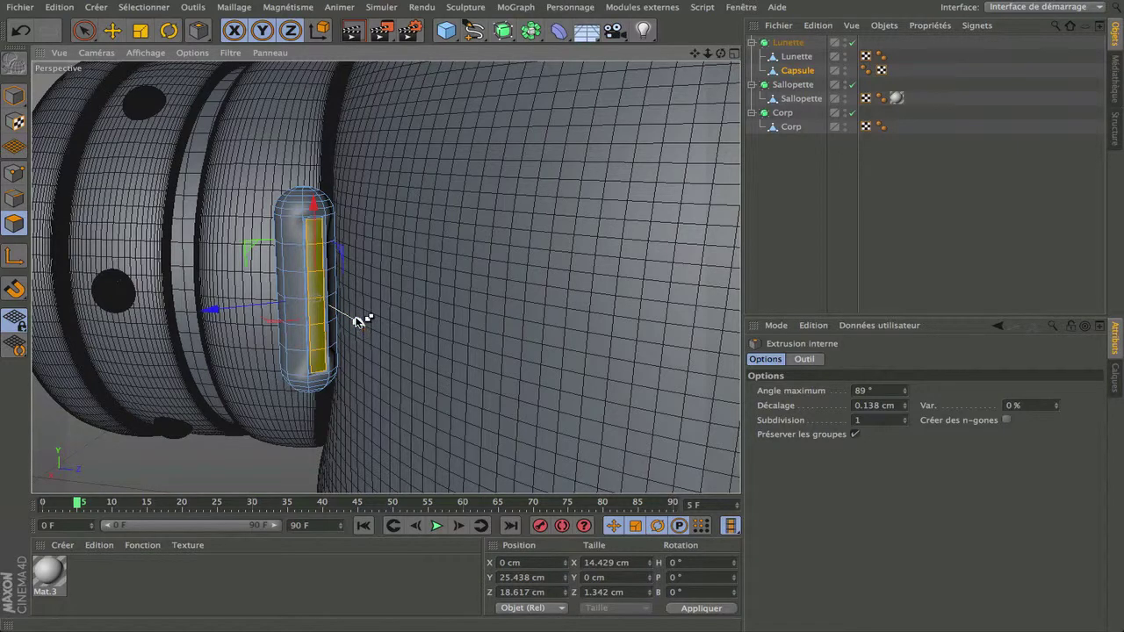
pyautogui.moveTo(360, 321); pyautogui.dragTo(400, 355)
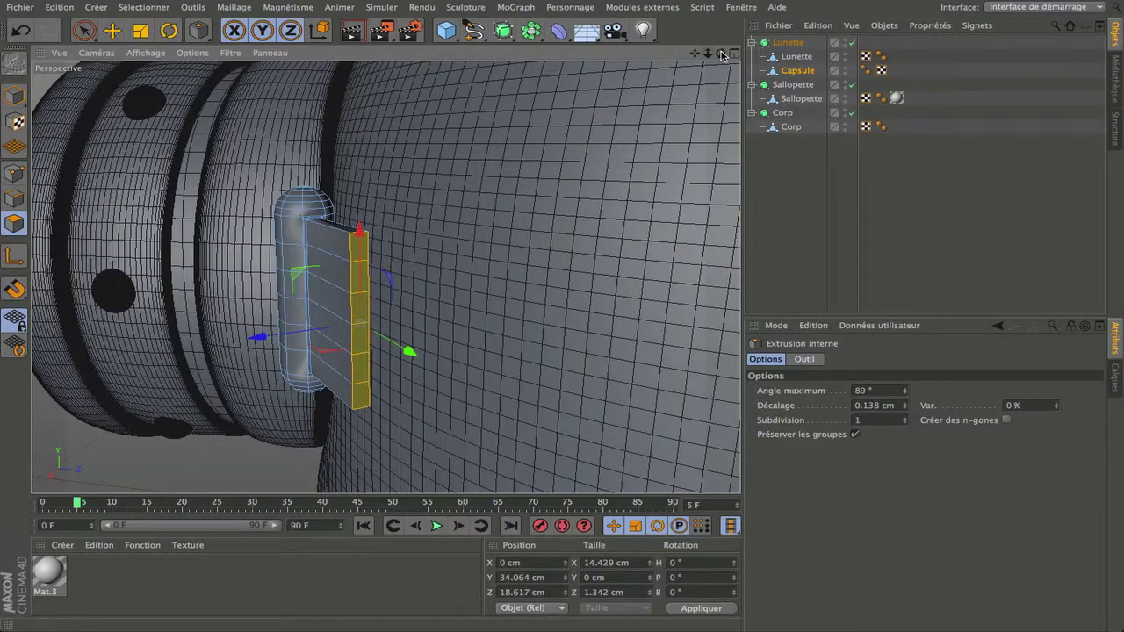
# Rotate the polygons at the tab's outer end slightly so they follow the curve of the body.
pyautogui.moveTo(721, 54); pyautogui.dragTo(385, 276)
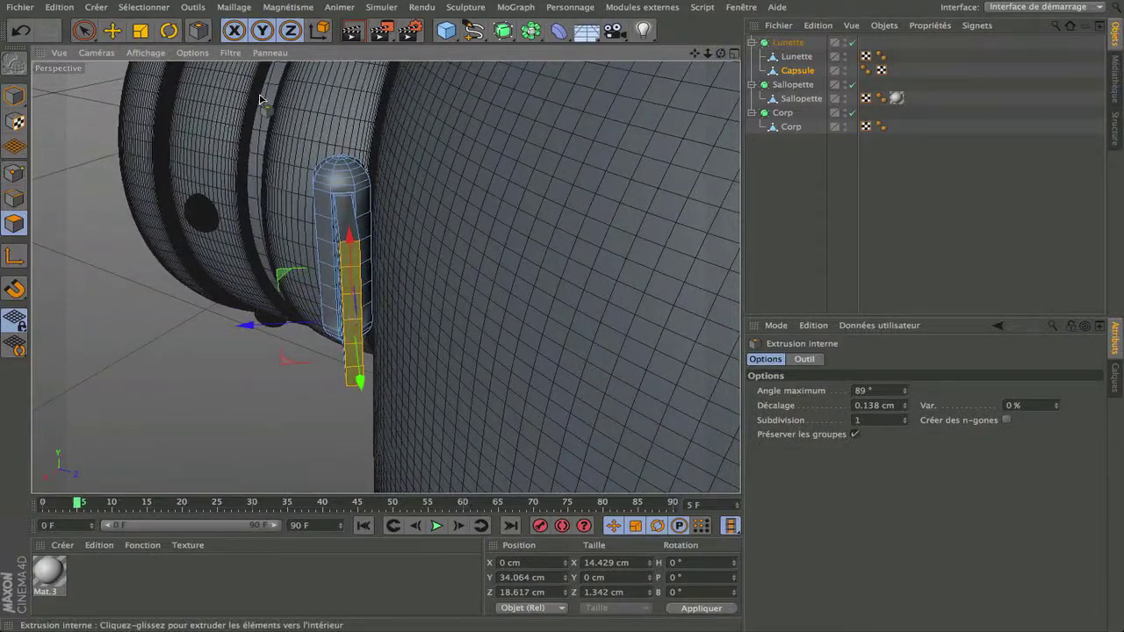
pyautogui.click(166, 37)
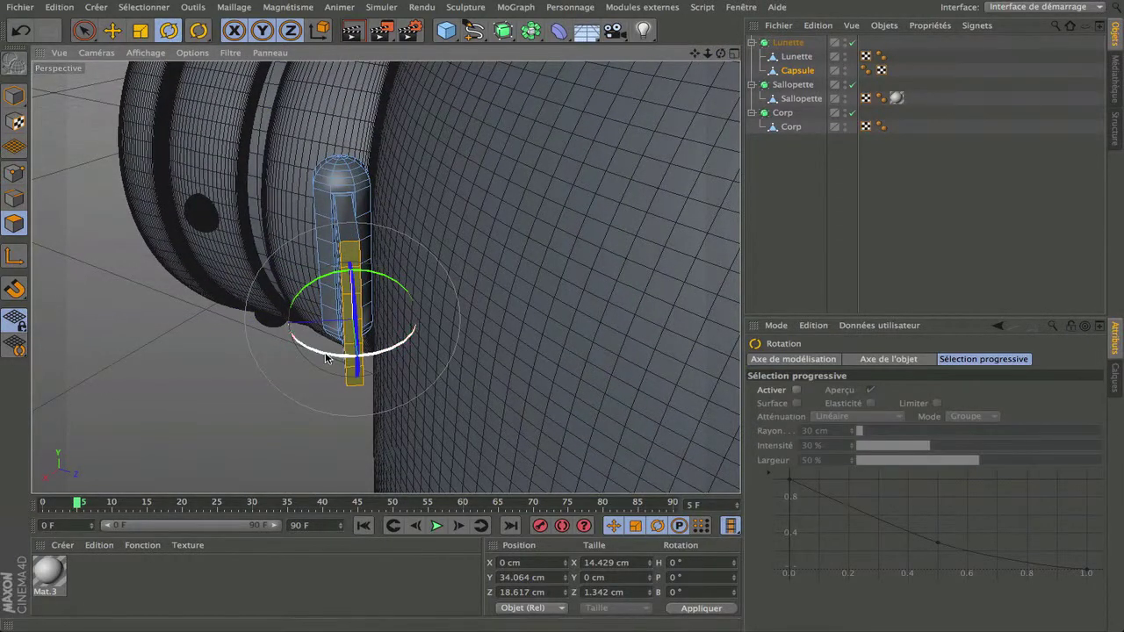
pyautogui.moveTo(326, 355); pyautogui.dragTo(353, 358)
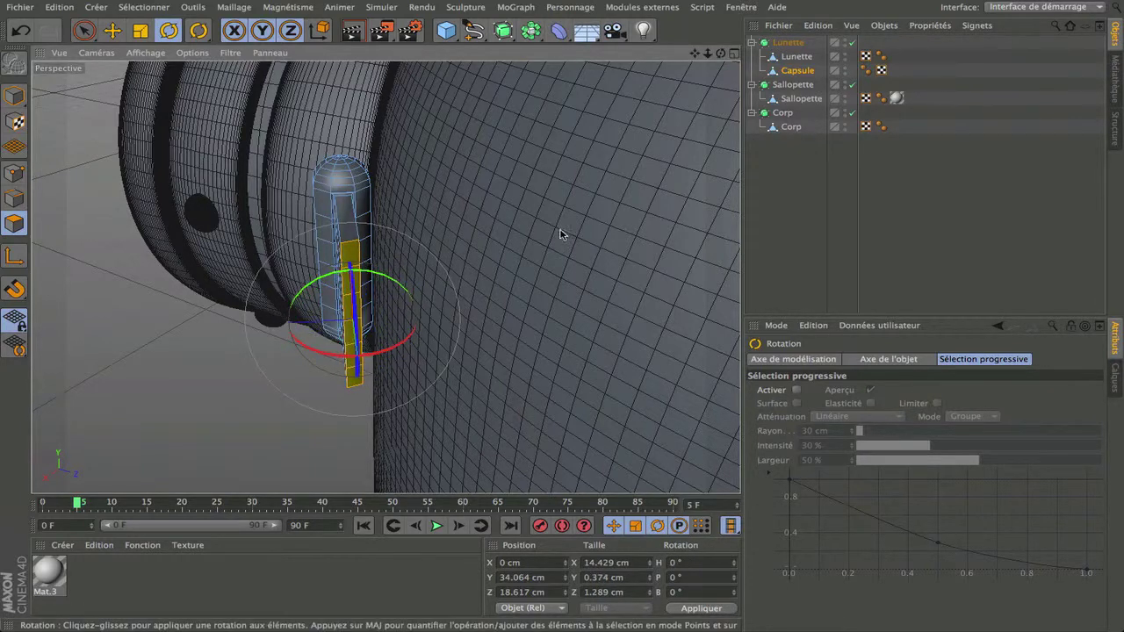
pyautogui.moveTo(719, 54); pyautogui.dragTo(385, 276)
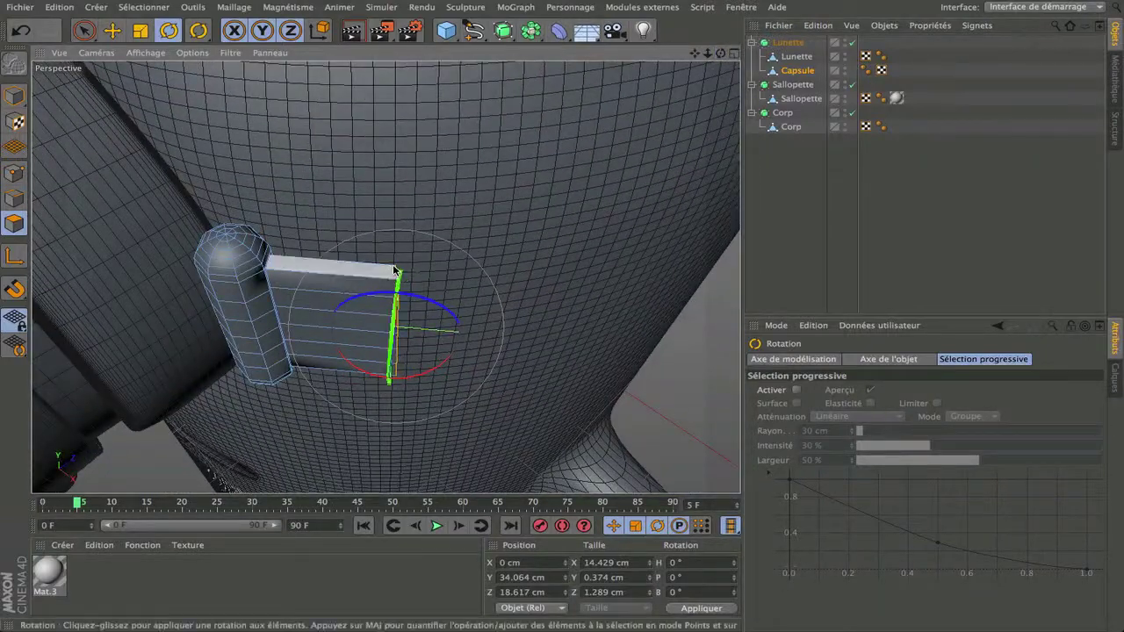
pyautogui.moveTo(423, 375)
pyautogui.mouseDown()
pyautogui.moveTo(369, 378)
pyautogui.moveTo(430, 372)
pyautogui.moveTo(419, 369)
pyautogui.mouseUp()
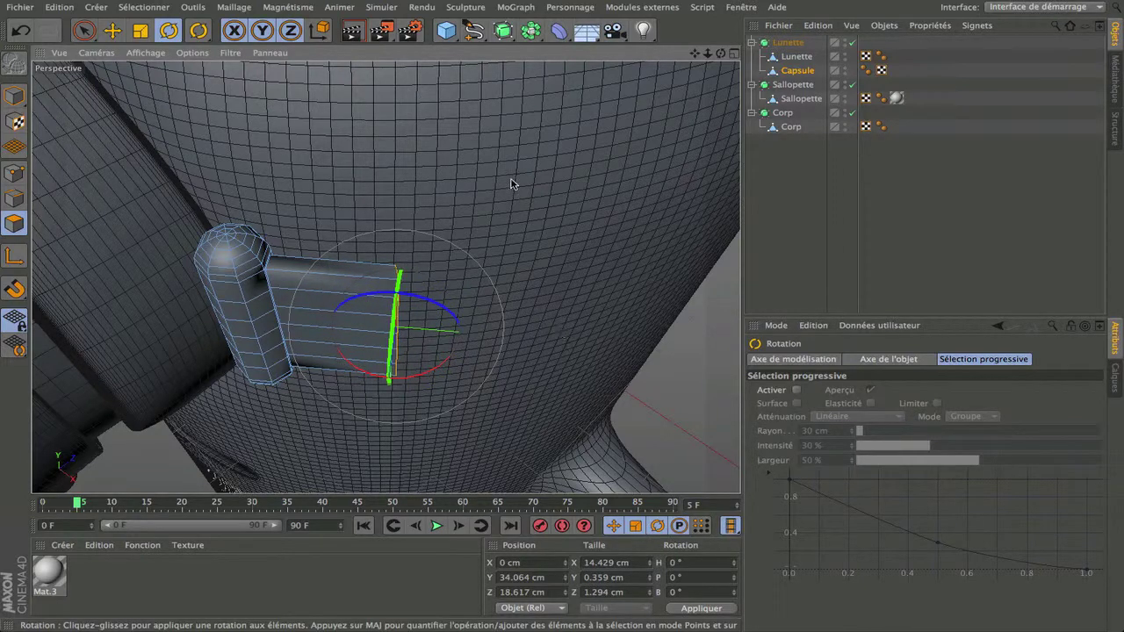
# Select the whole plain capsule on the other side of the goggle with Rectangle de sélection and delete its polygons.
pyautogui.scroll(-4, 507, 191)
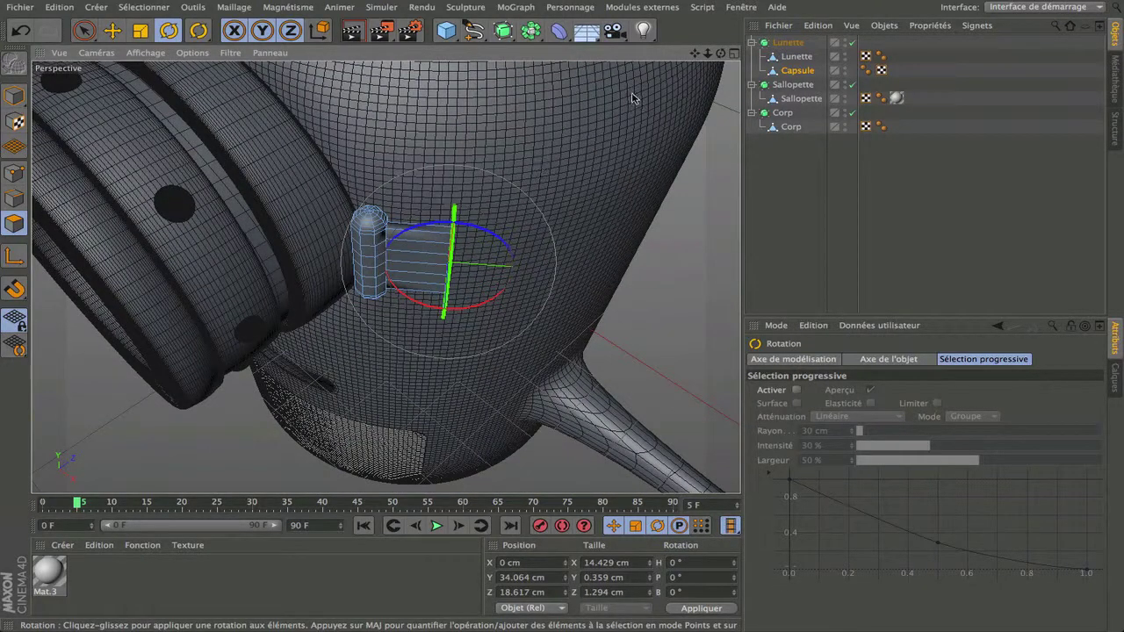
pyautogui.moveTo(721, 54); pyautogui.dragTo(384, 276)
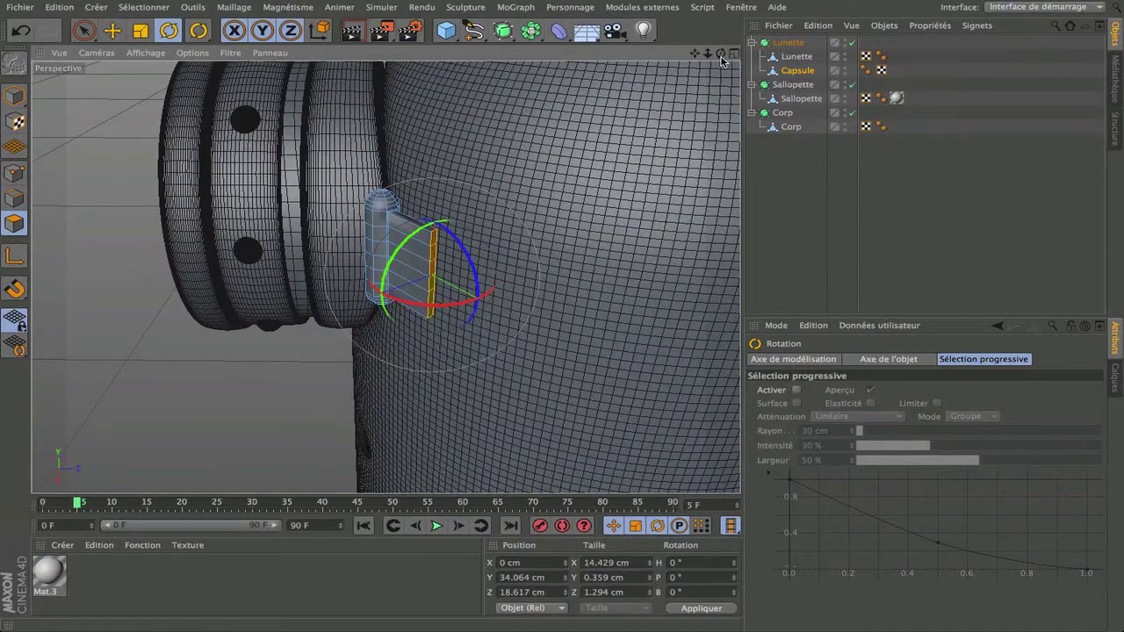
pyautogui.moveTo(719, 54); pyautogui.dragTo(385, 276)
pyautogui.keyDown('alt'); pyautogui.moveTo(645, 147); pyautogui.dragTo(646, 147); pyautogui.keyUp('alt')
pyautogui.press('h')
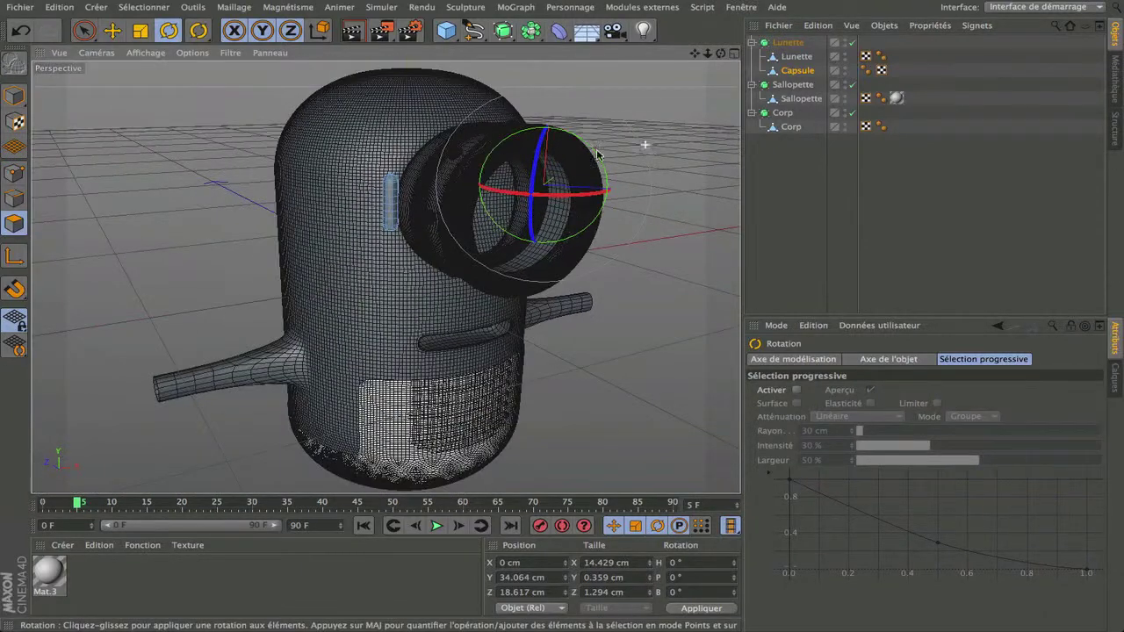
pyautogui.moveTo(81, 31); pyautogui.dragTo(167, 74)
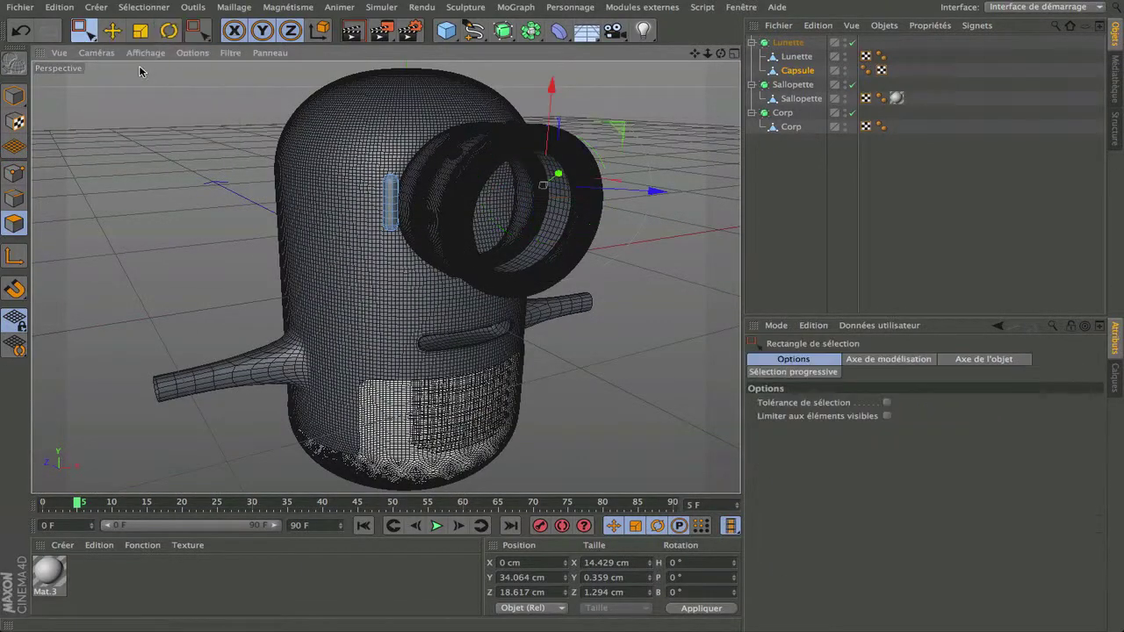
pyautogui.moveTo(288, 132); pyautogui.dragTo(408, 268)
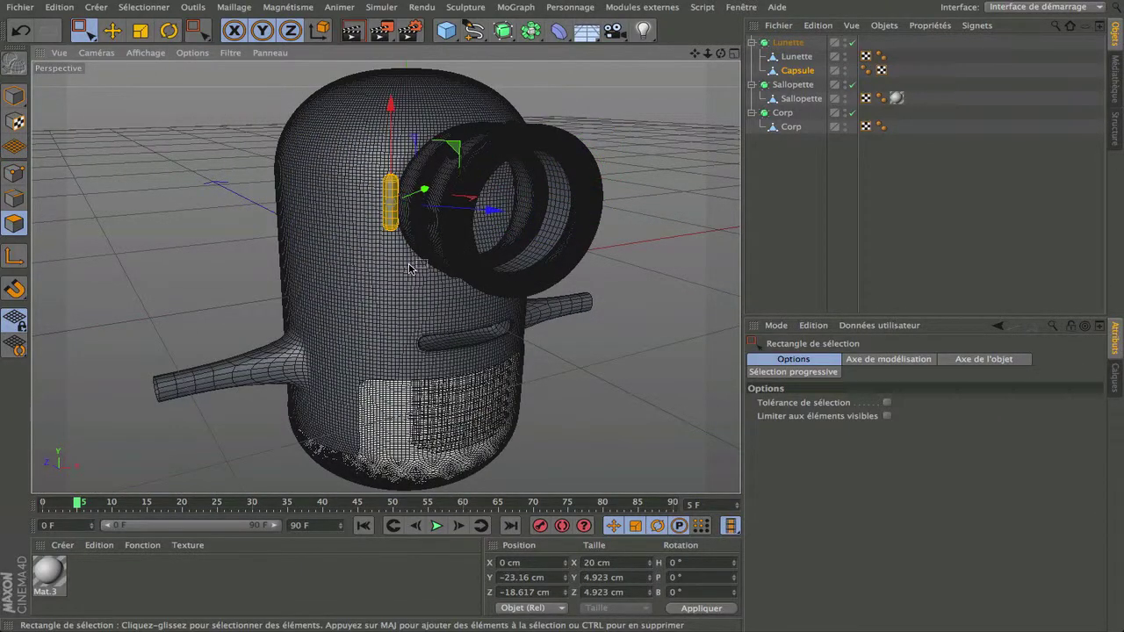
pyautogui.press('Delete')
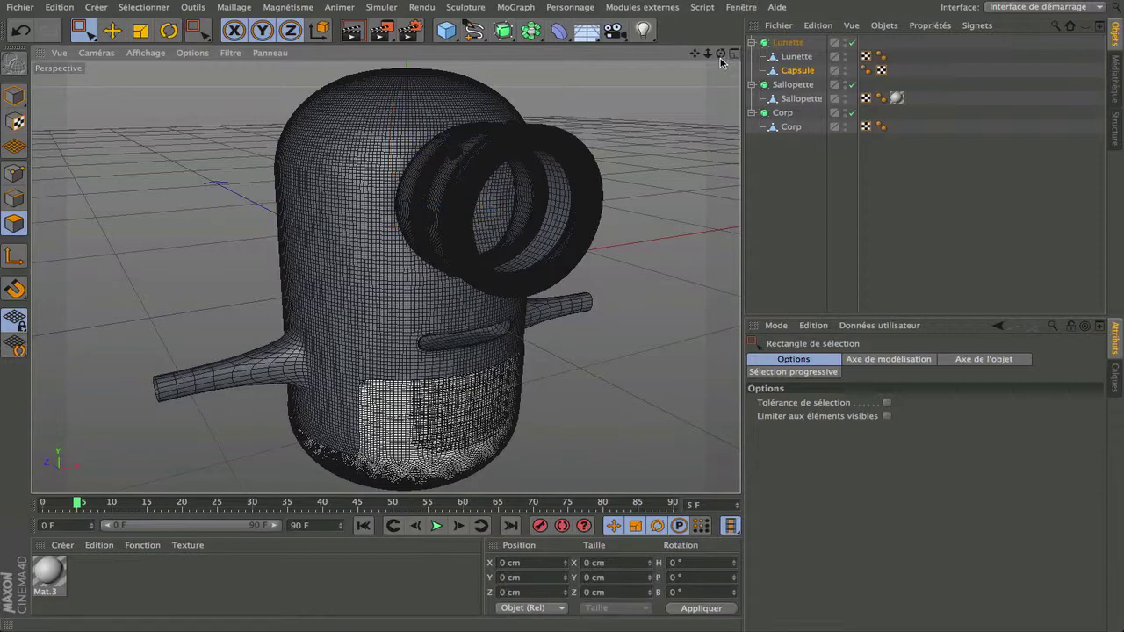
# Take Capsule out of the Lunette subdivision surface and make it a child of a new Symétrie object.
pyautogui.moveTo(721, 56); pyautogui.dragTo(509, 61)
pyautogui.click(799, 72)
pyautogui.moveTo(799, 75); pyautogui.dragTo(803, 40)
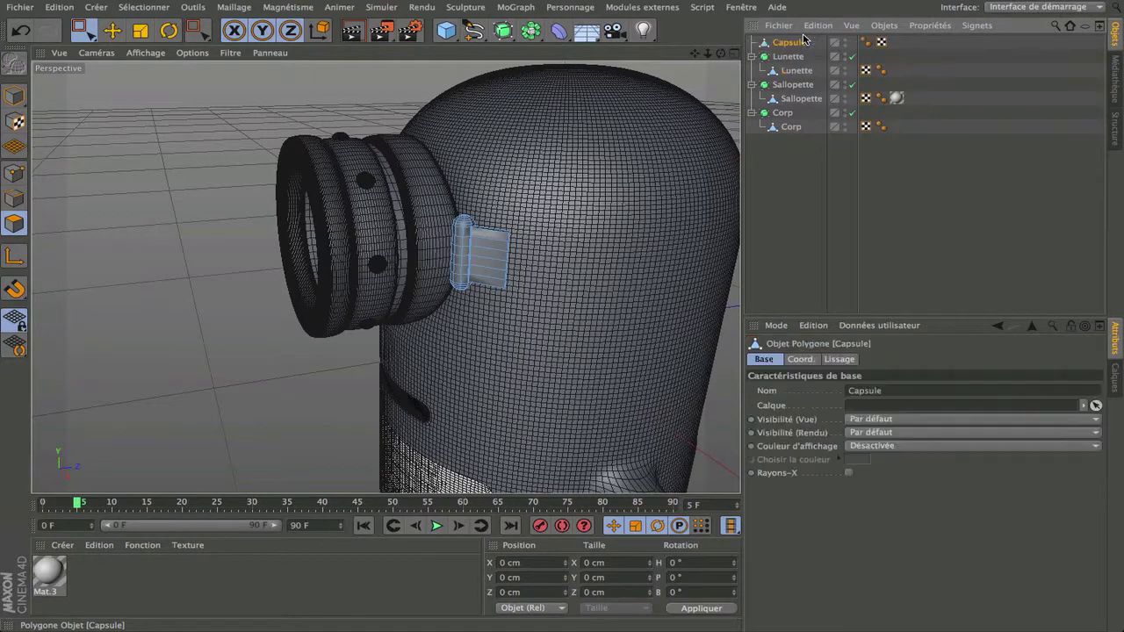
pyautogui.click(530, 29)
pyautogui.click(718, 100)
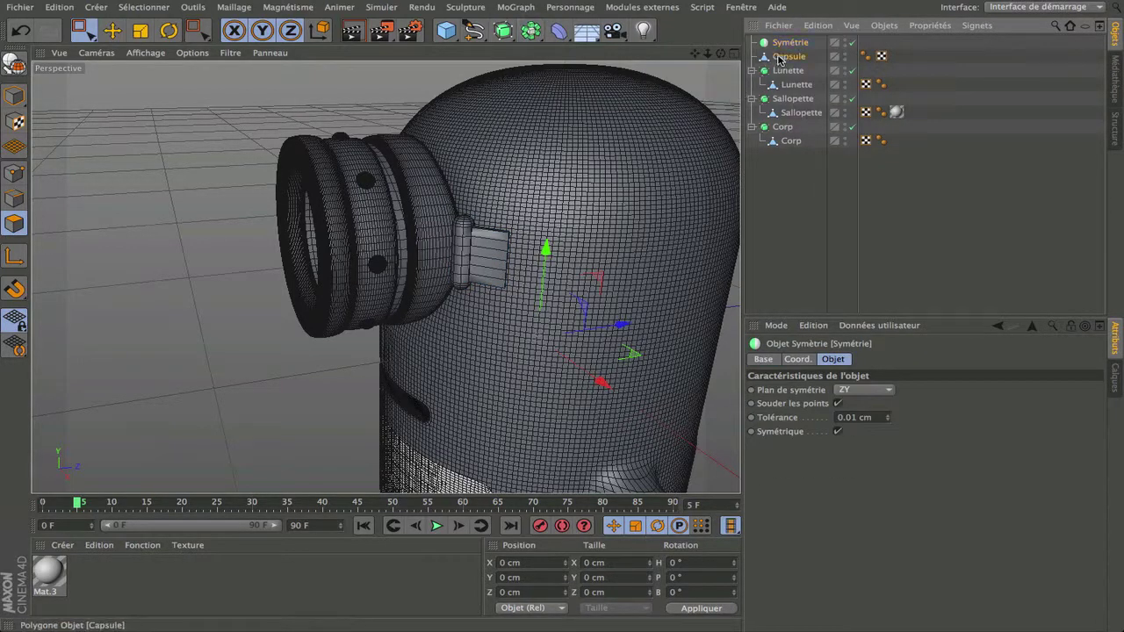
pyautogui.moveTo(779, 58); pyautogui.dragTo(786, 45)
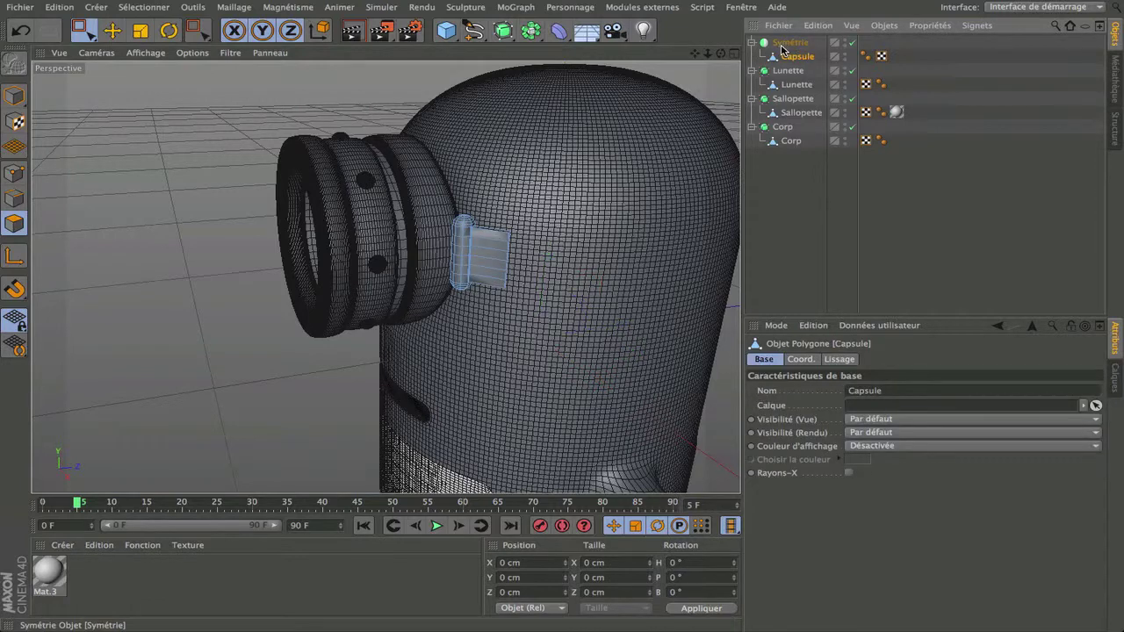
# Convert the Symétrie object to editable geometry, move Capsule out of it and delete the empty parent.
pyautogui.click(784, 44)
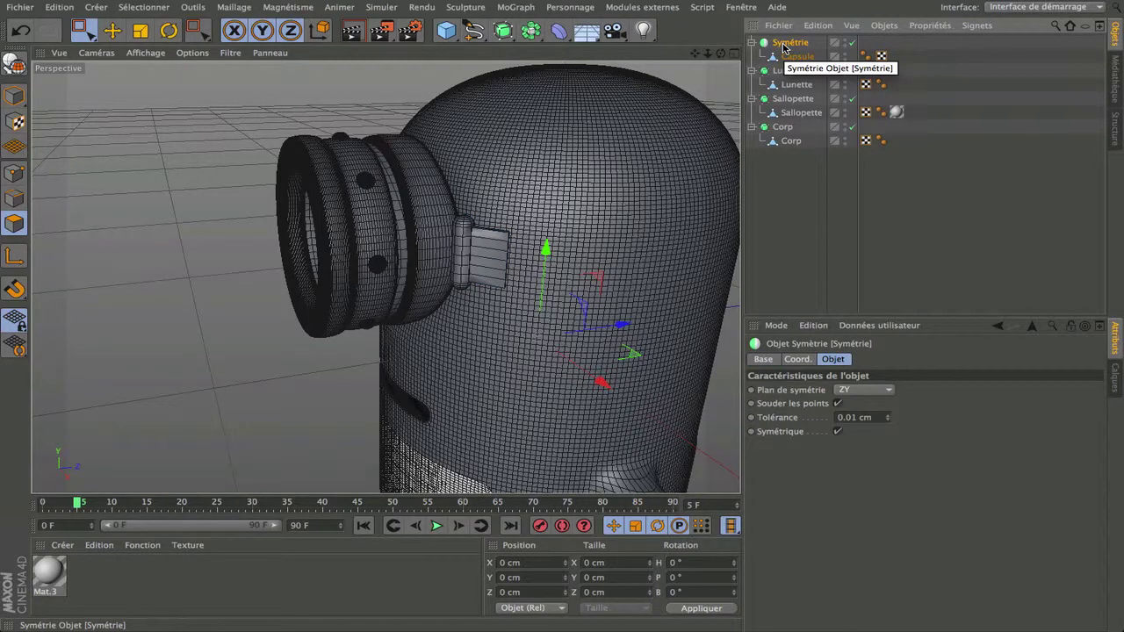
pyautogui.press('c')
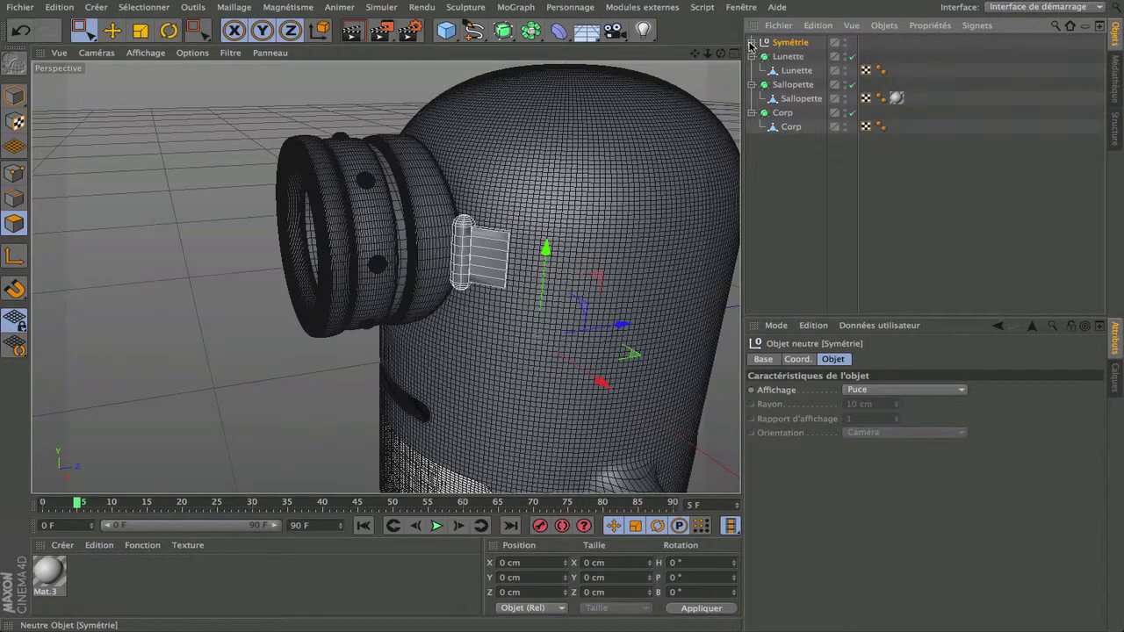
pyautogui.click(752, 42)
pyautogui.moveTo(785, 59); pyautogui.dragTo(796, 91)
pyautogui.click(786, 43)
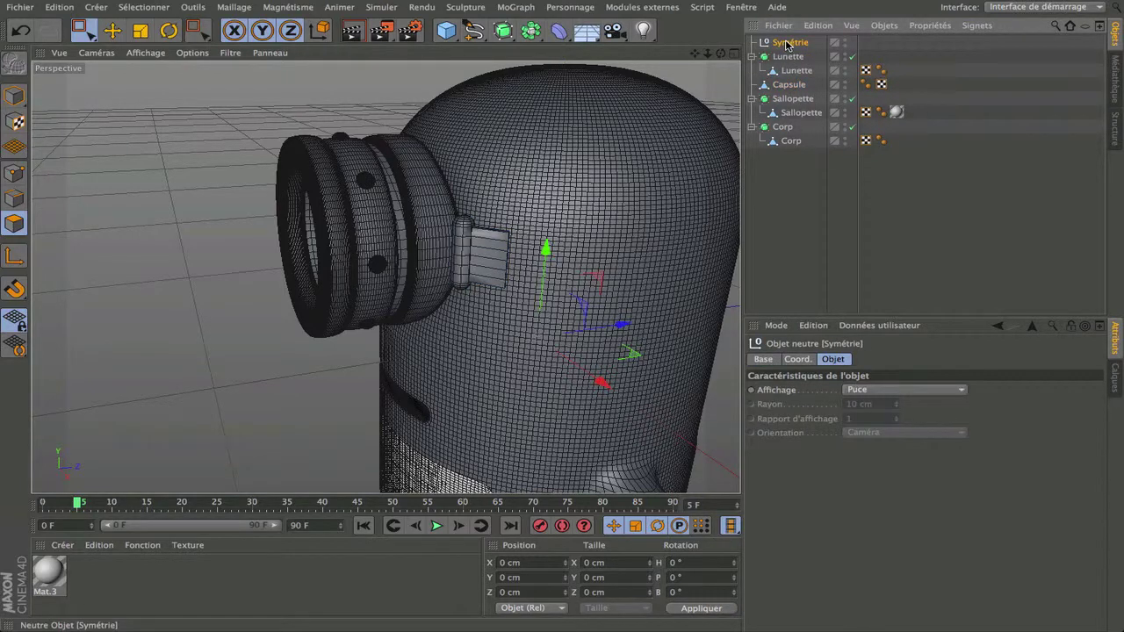
pyautogui.press('Delete')
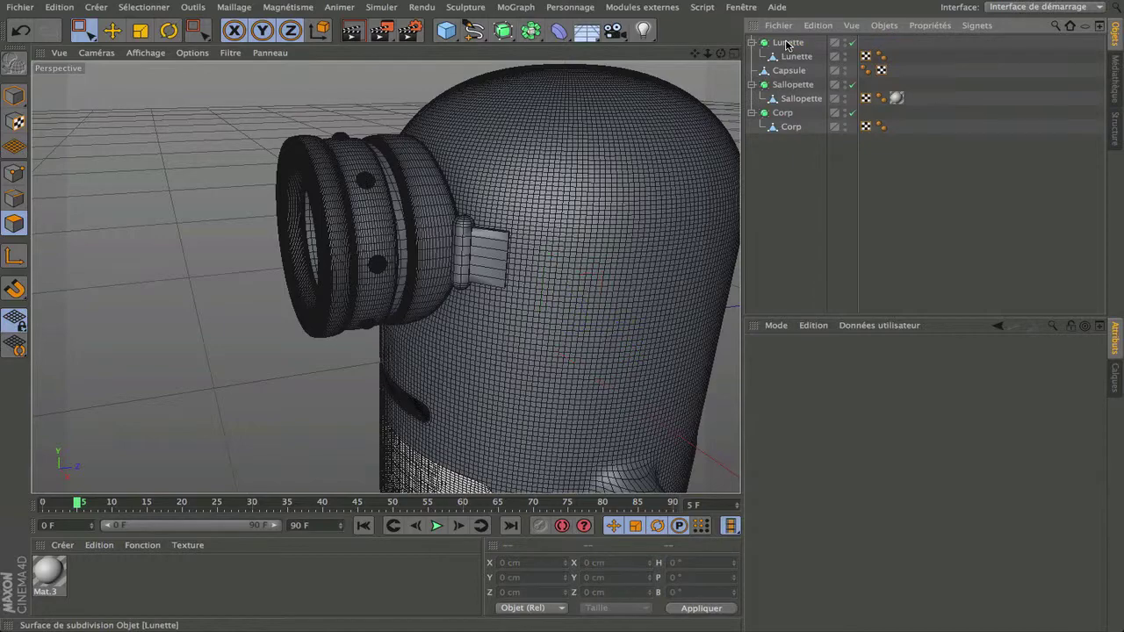
# Add a Tube primitive around the character and set its Rayon externe to 60 cm.
pyautogui.moveTo(720, 54); pyautogui.dragTo(384, 277)
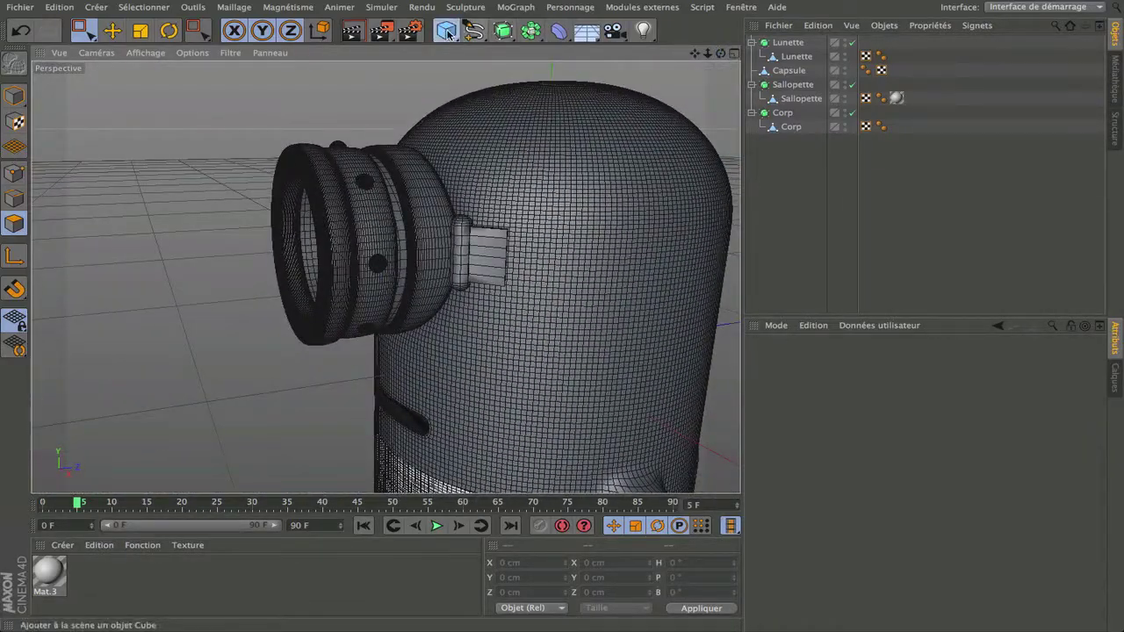
pyautogui.moveTo(445, 30); pyautogui.dragTo(916, 95)
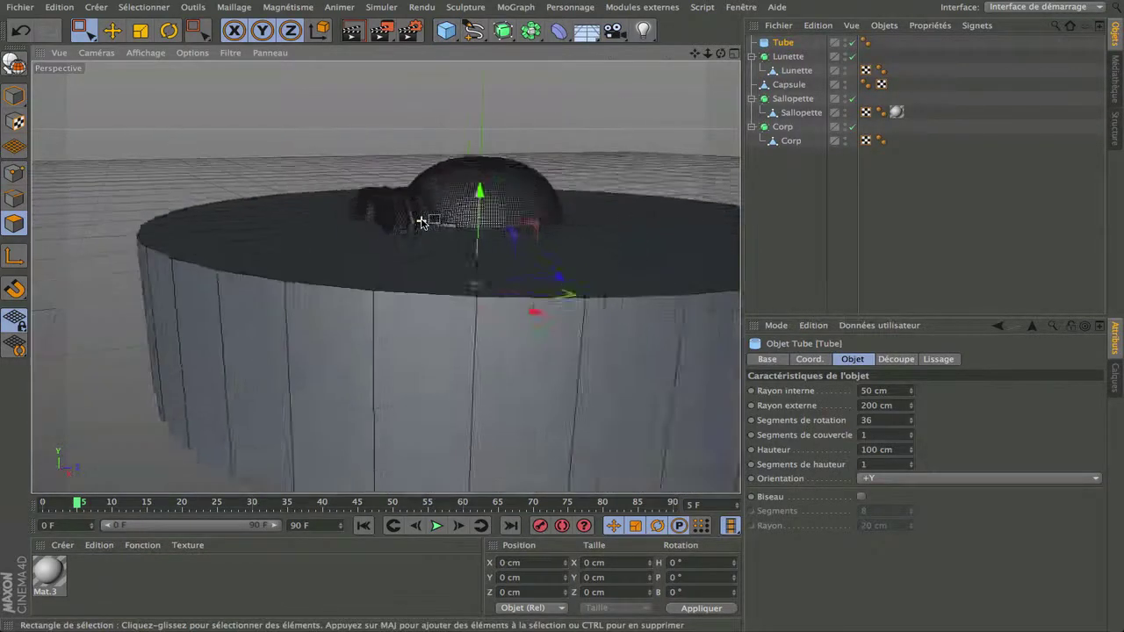
pyautogui.scroll(-5, 421, 221)
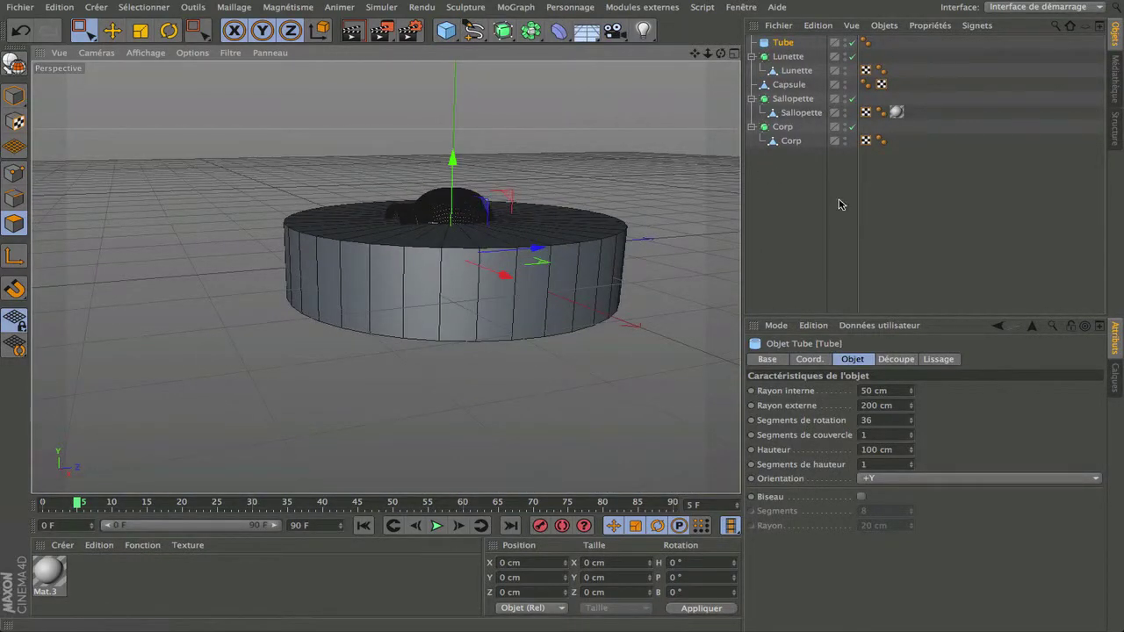
pyautogui.click(910, 394)
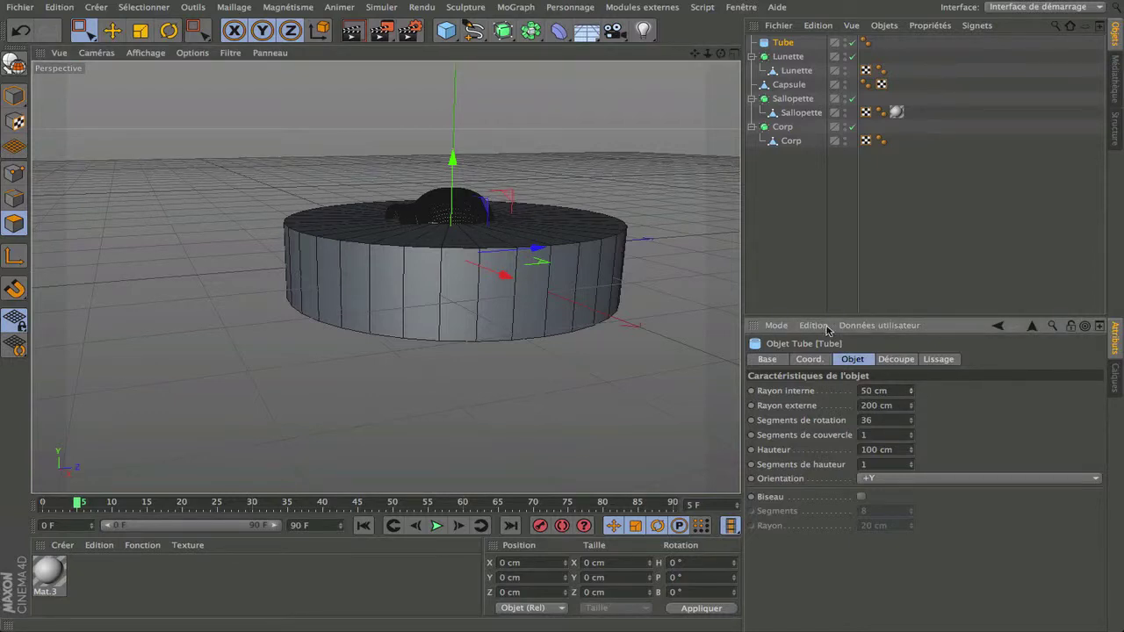
pyautogui.moveTo(911, 405); pyautogui.dragTo(911, 528)
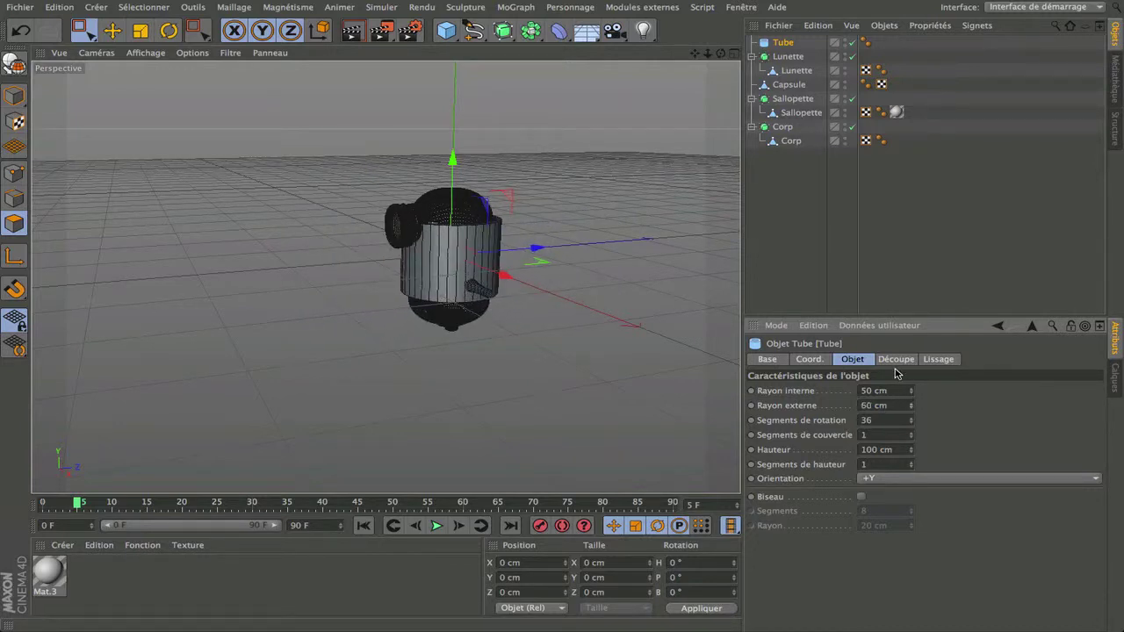
pyautogui.keyDown('alt'); pyautogui.moveTo(380, 199); pyautogui.dragTo(390, 287, button='middle'); pyautogui.keyUp('alt')
pyautogui.scroll(4, 437, 331)
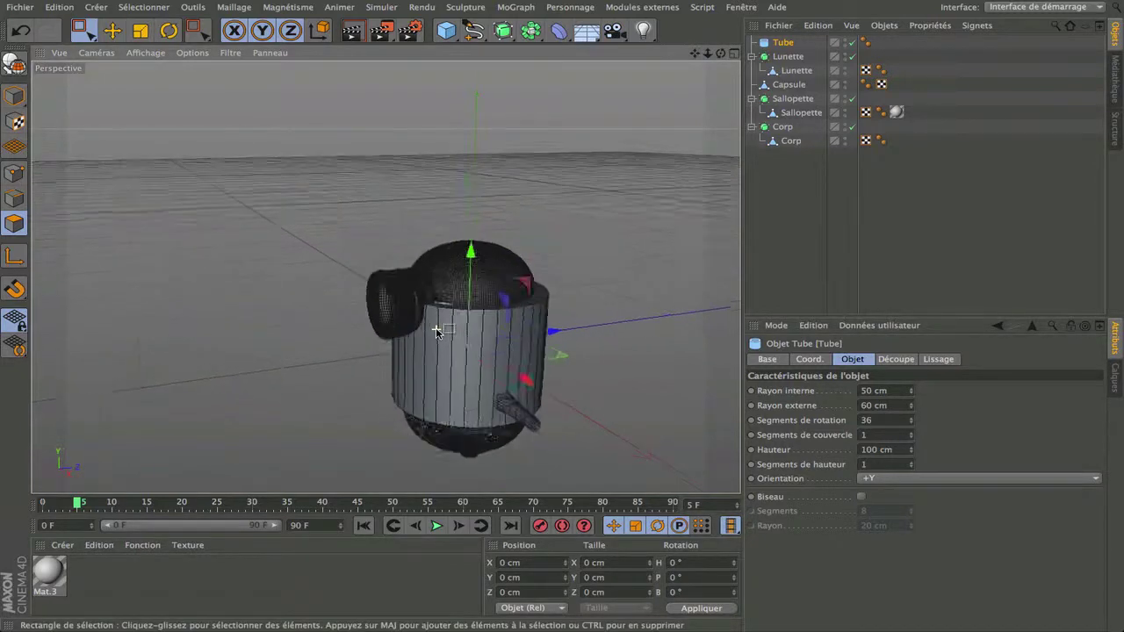
# Hide the Corp mesh in the viewport so that the inside of the Tube can be seen.
pyautogui.scroll(2, 437, 331)
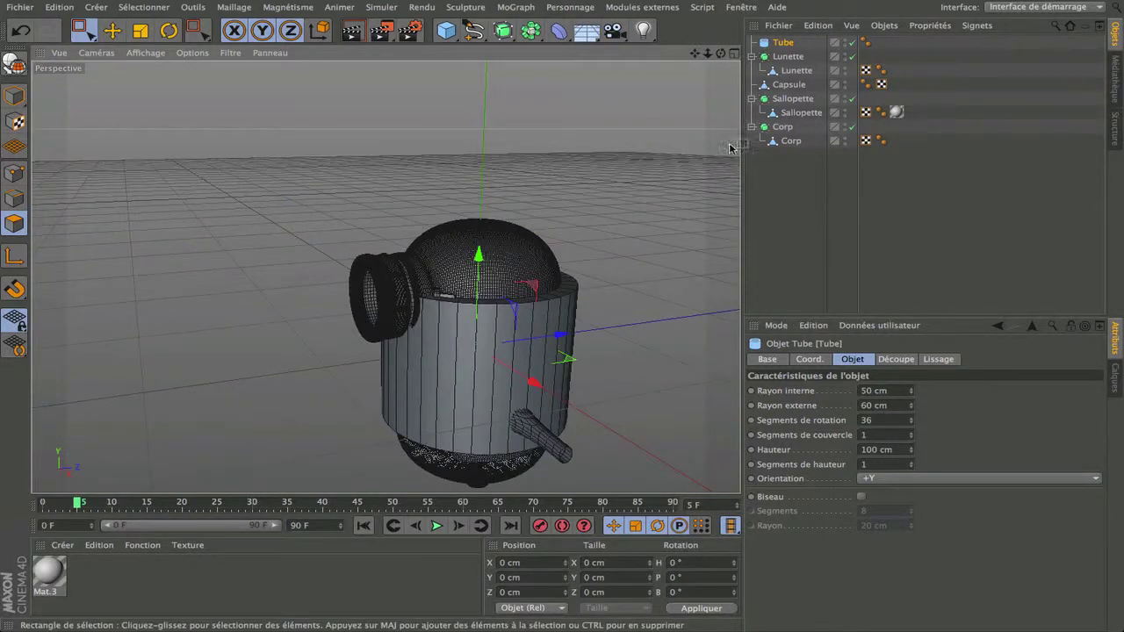
pyautogui.doubleClick(845, 138)
pyautogui.keyDown('alt'); pyautogui.moveTo(381, 215); pyautogui.dragTo(384, 277); pyautogui.keyUp('alt')
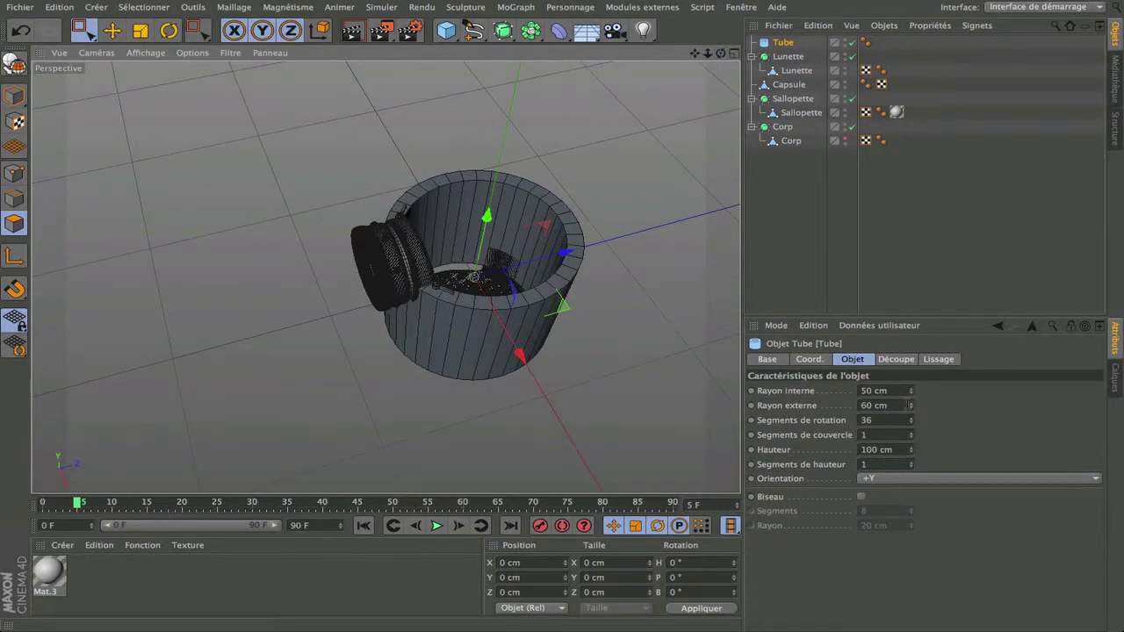
# Set the Tube's Hauteur to 16 cm and raise it along the Y axis to the level of the goggle.
pyautogui.moveTo(911, 451); pyautogui.dragTo(911, 524)
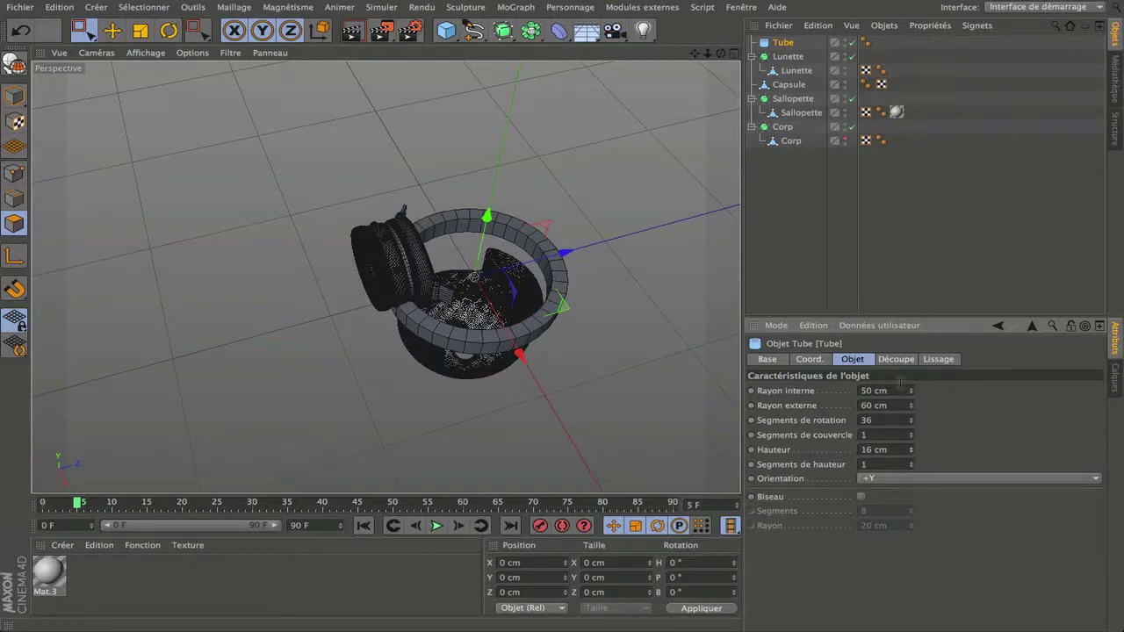
pyautogui.moveTo(720, 52); pyautogui.dragTo(713, 9)
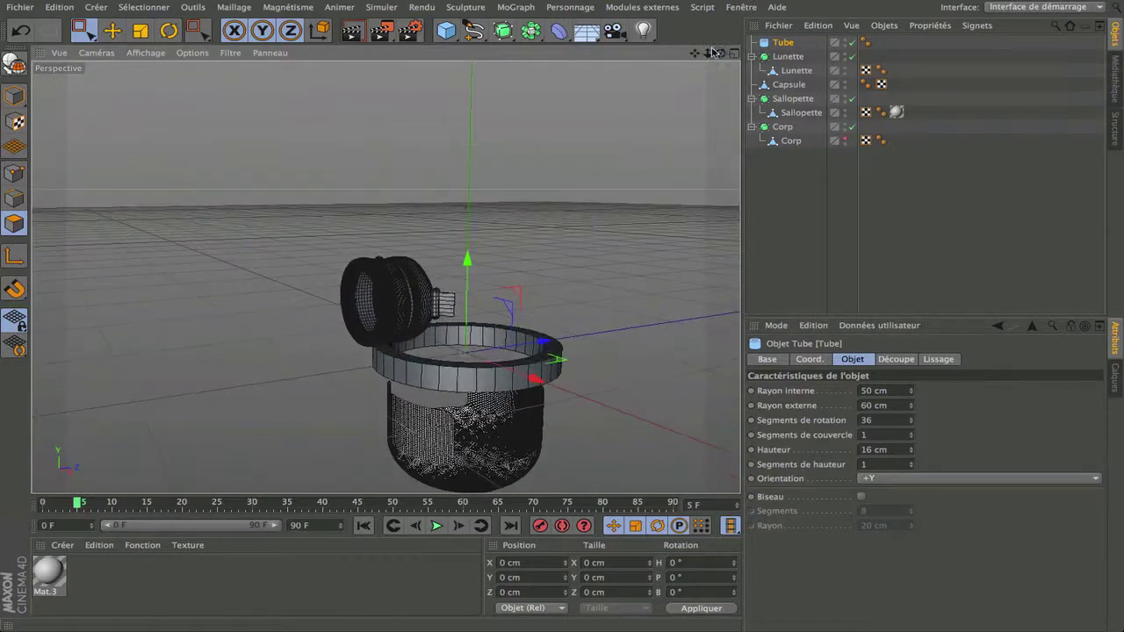
pyautogui.moveTo(466, 259); pyautogui.dragTo(478, 195)
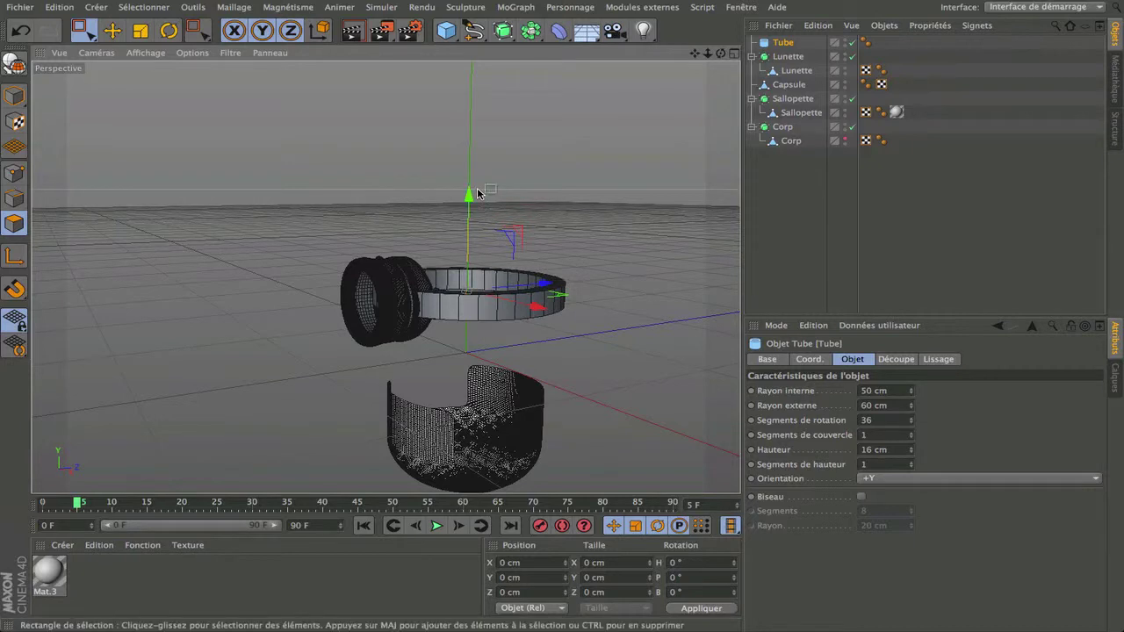
# Thin the Tube's wall by setting Rayon interne to 59 cm.
pyautogui.click(911, 395)
pyautogui.click(911, 395)
pyautogui.click(911, 395)
pyautogui.click(910, 388)
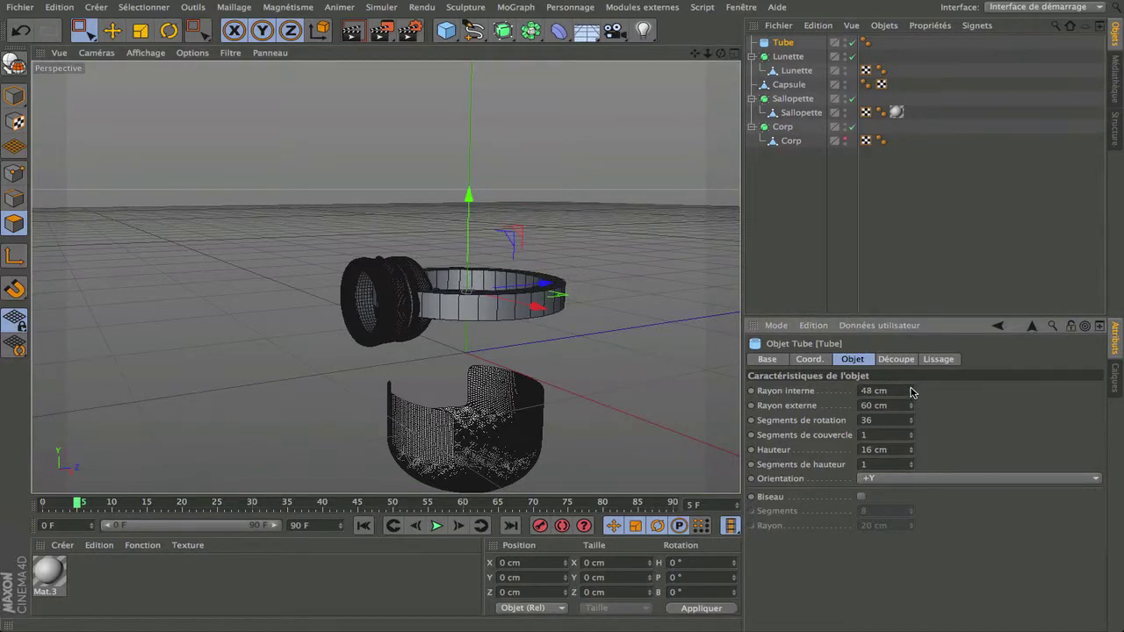
pyautogui.click(910, 388)
pyautogui.click(910, 388)
pyautogui.click(910, 388)
pyautogui.click(911, 388)
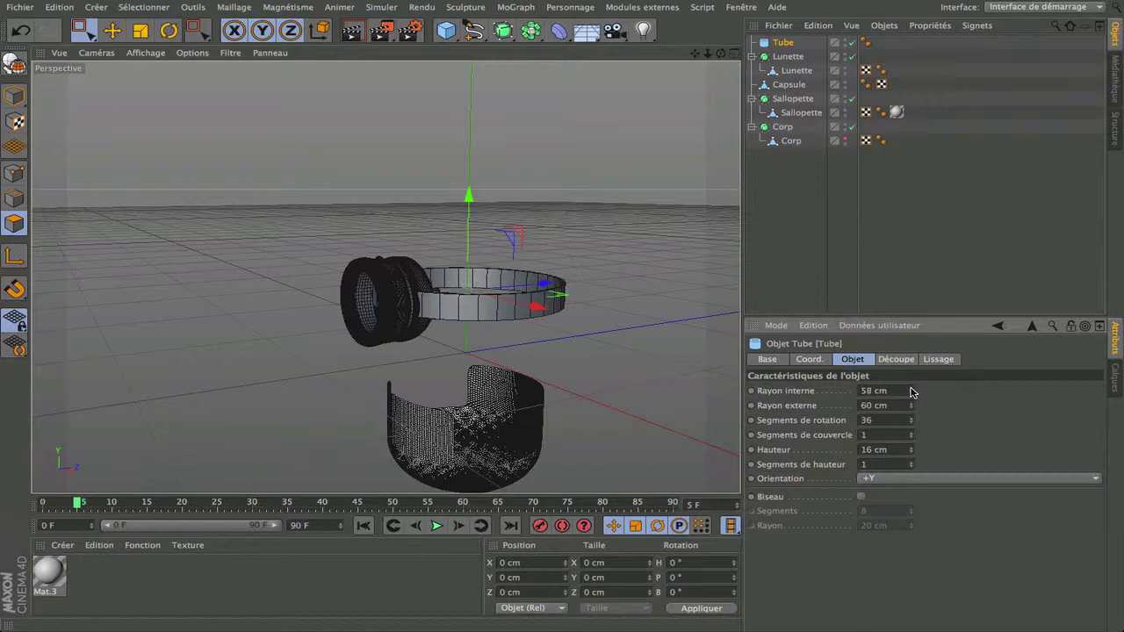
# Fit the Tube strap to the goggle's side attachment with Rayon externe at 54 cm and Rayon interne at 53 cm.
pyautogui.moveTo(721, 53); pyautogui.dragTo(476, 247)
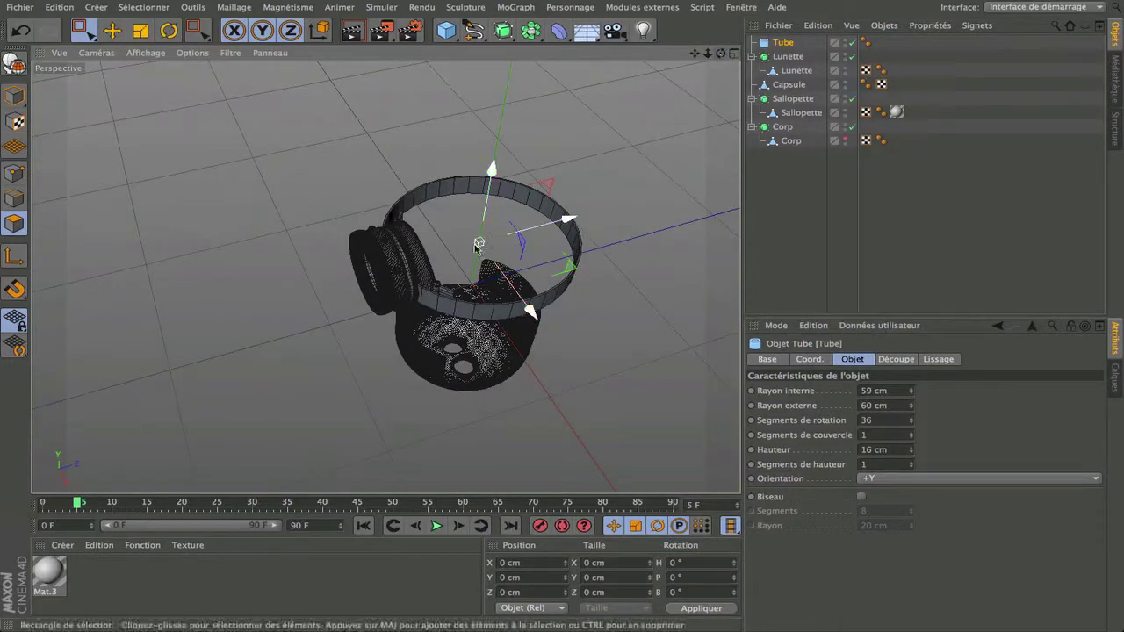
pyautogui.scroll(10, 484, 314)
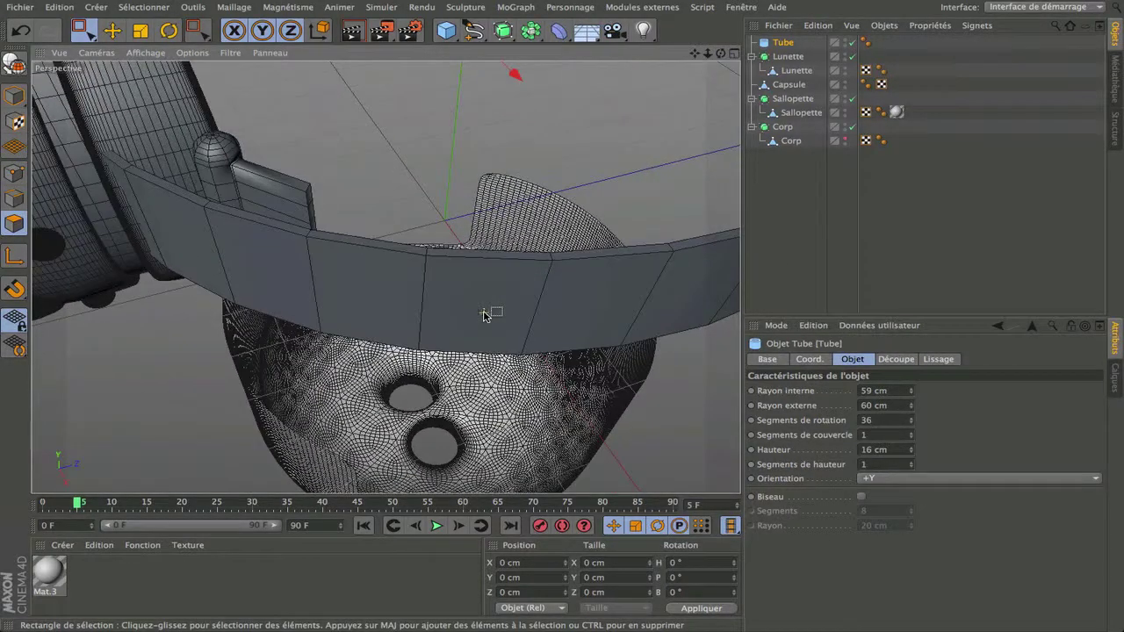
pyautogui.moveTo(721, 53); pyautogui.dragTo(385, 277)
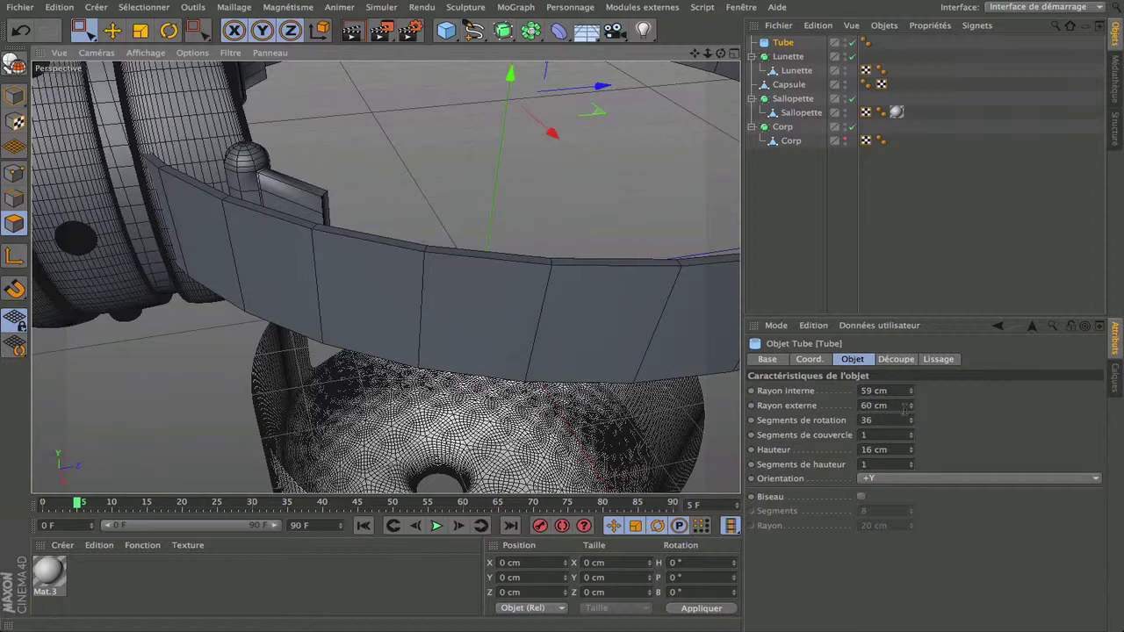
pyautogui.moveTo(915, 412); pyautogui.dragTo(913, 413)
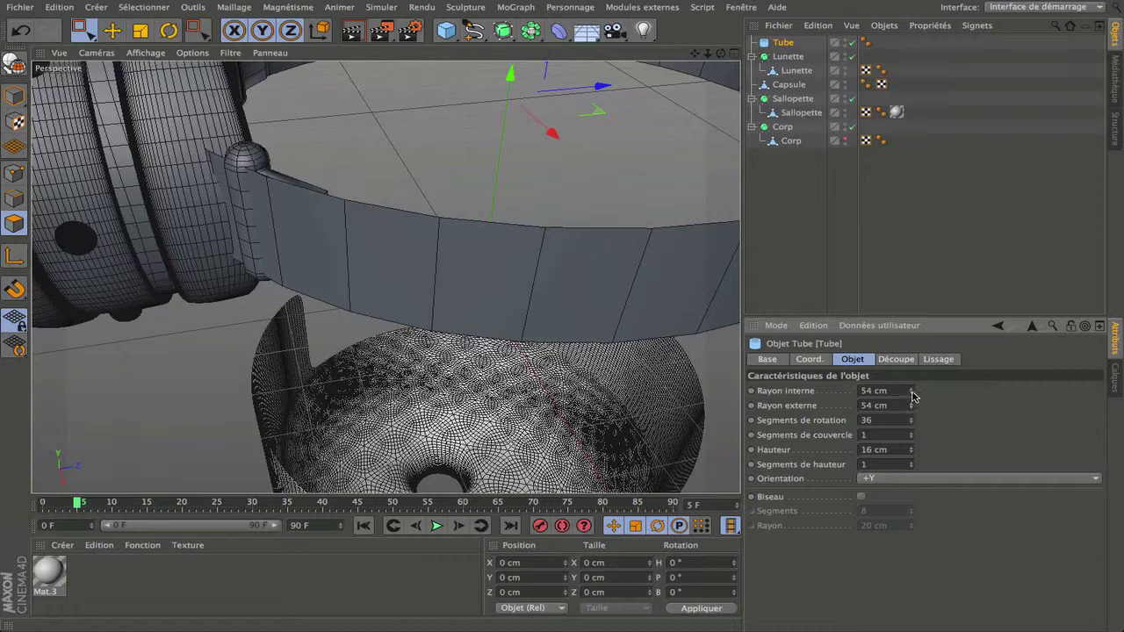
pyautogui.click(911, 394)
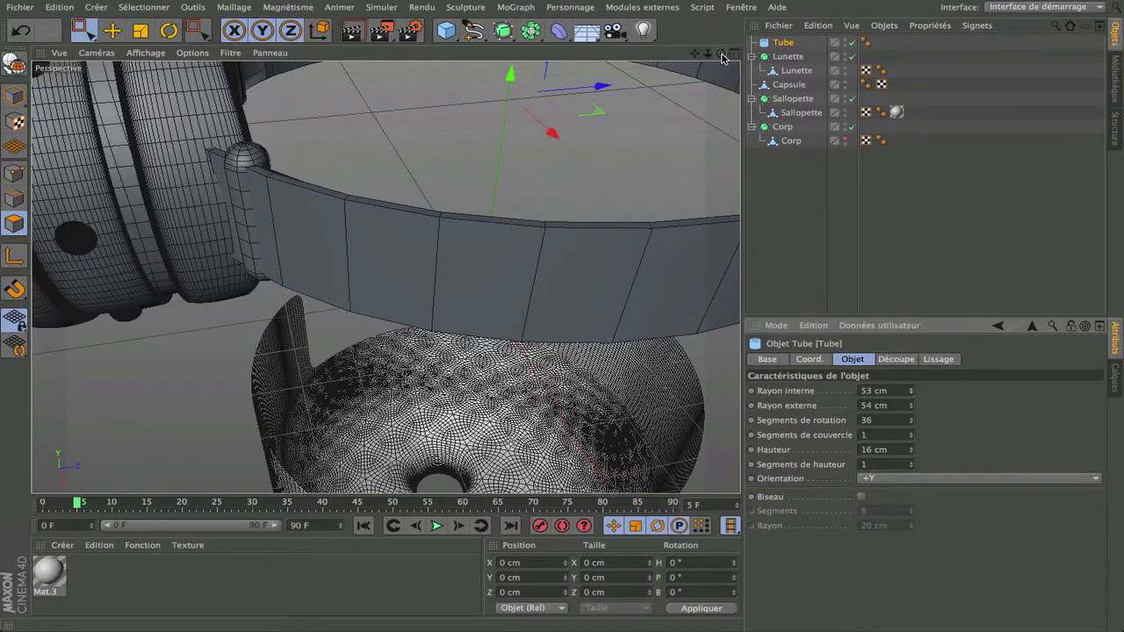
# Set the Tube's Segments de rotation to 30, trying several counts against the goggle's side attachment.
pyautogui.moveTo(721, 54); pyautogui.dragTo(384, 276)
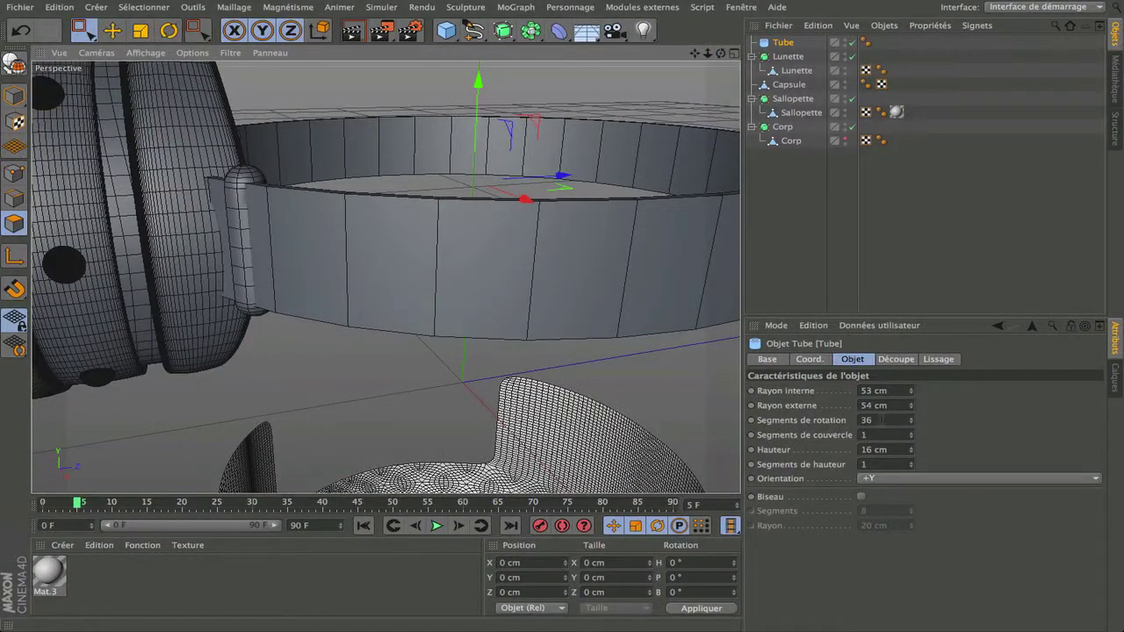
pyautogui.click(910, 423)
pyautogui.click(910, 423)
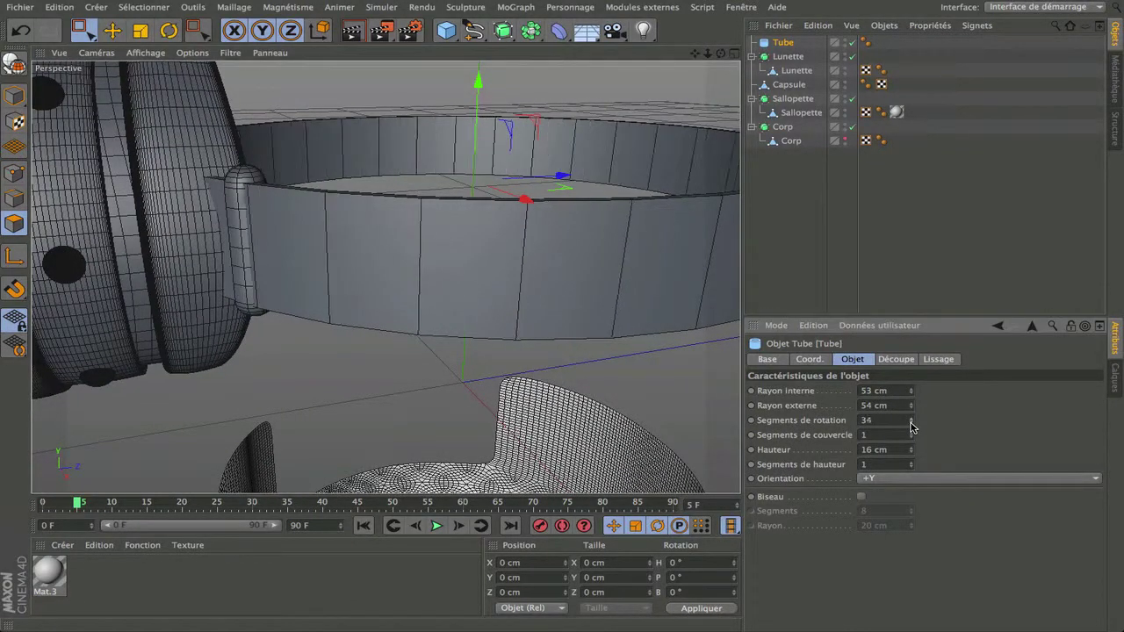
pyautogui.click(910, 423)
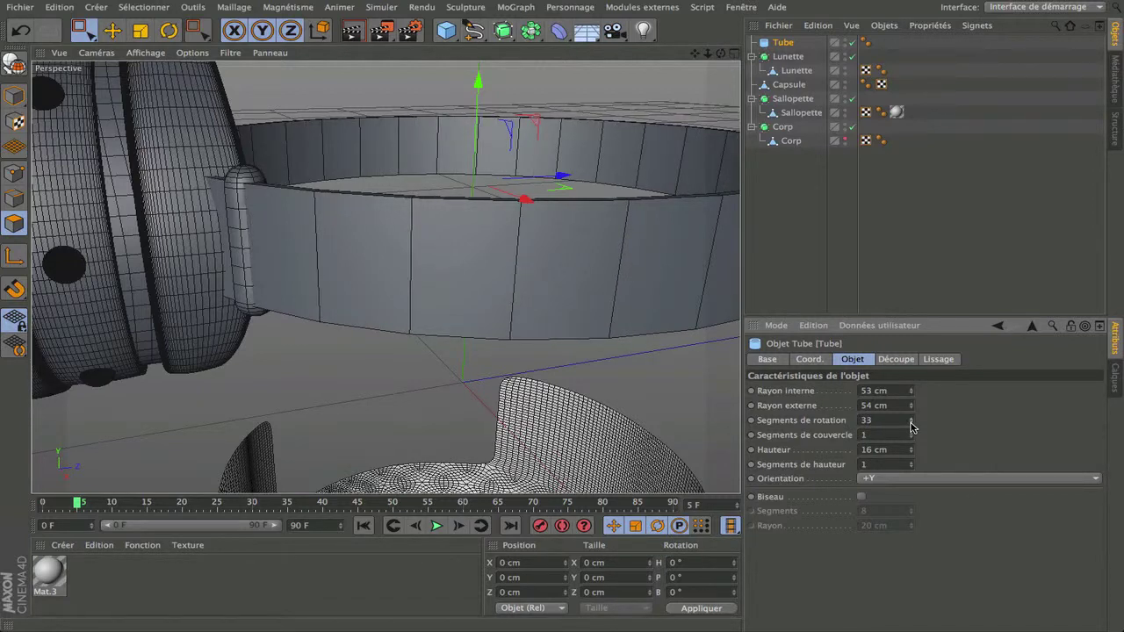
pyautogui.click(910, 417)
pyautogui.click(911, 417)
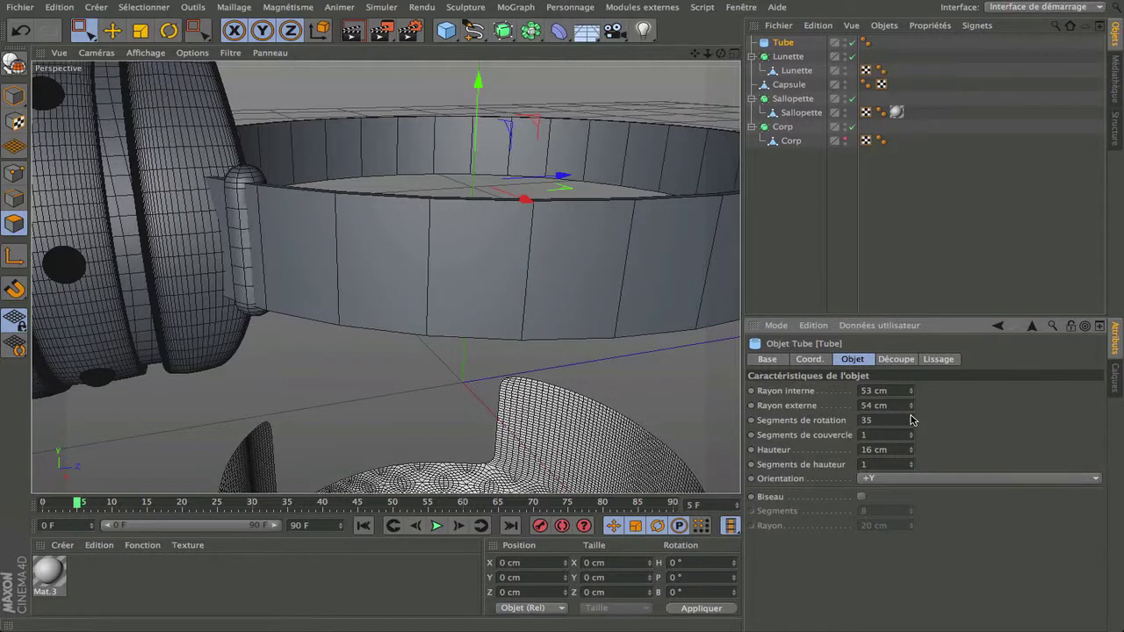
pyautogui.click(910, 423)
pyautogui.click(910, 423)
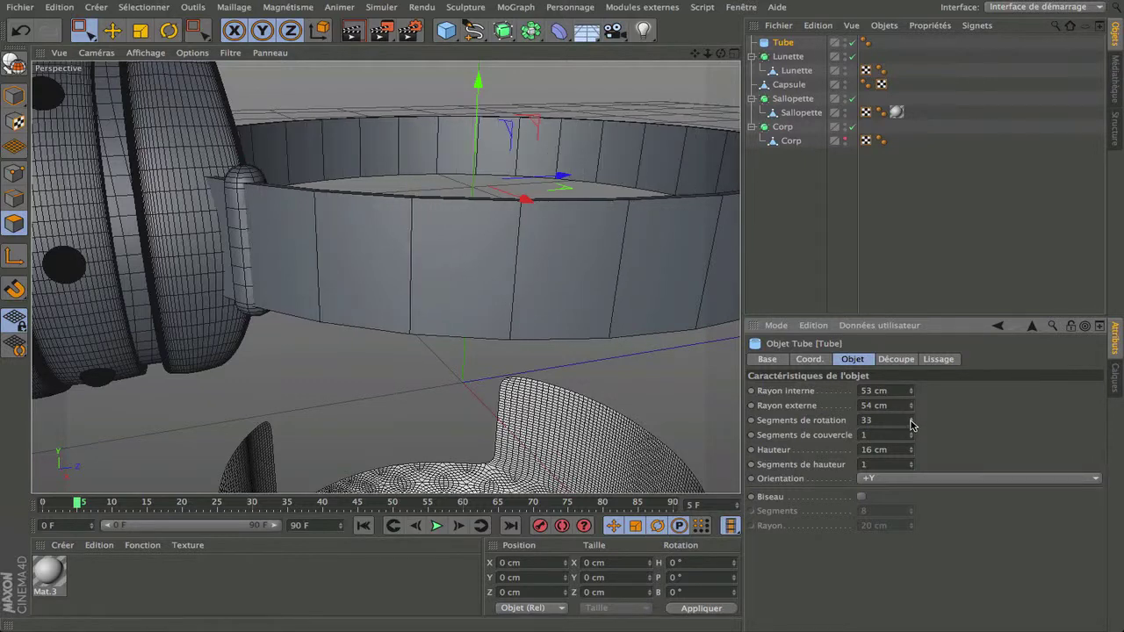
pyautogui.click(910, 423)
pyautogui.click(910, 424)
pyautogui.click(911, 423)
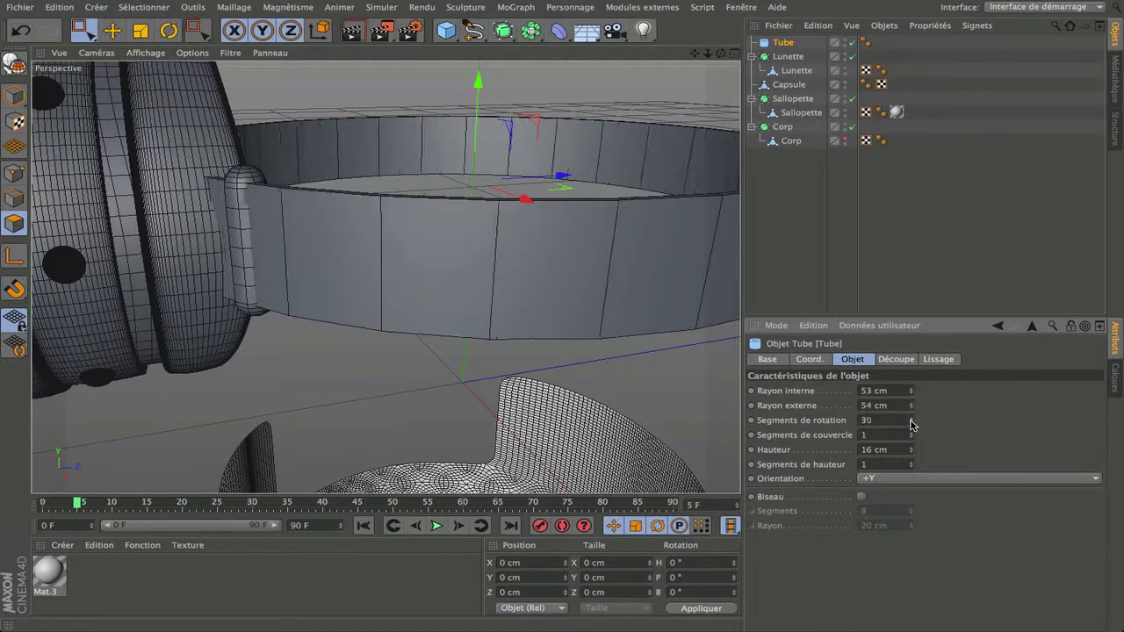
# Try higher Segments de couvercle values on the Tube, settling on 3.
pyautogui.scroll(-6, 631, 391)
pyautogui.scroll(4, 630, 392)
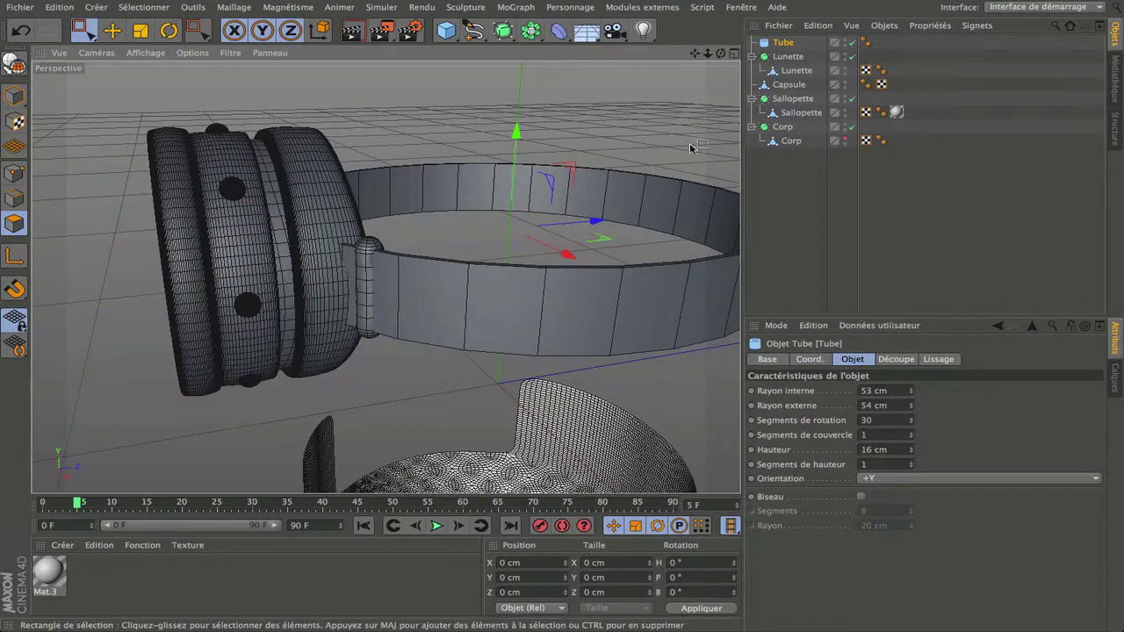
pyautogui.moveTo(720, 54); pyautogui.dragTo(516, 296)
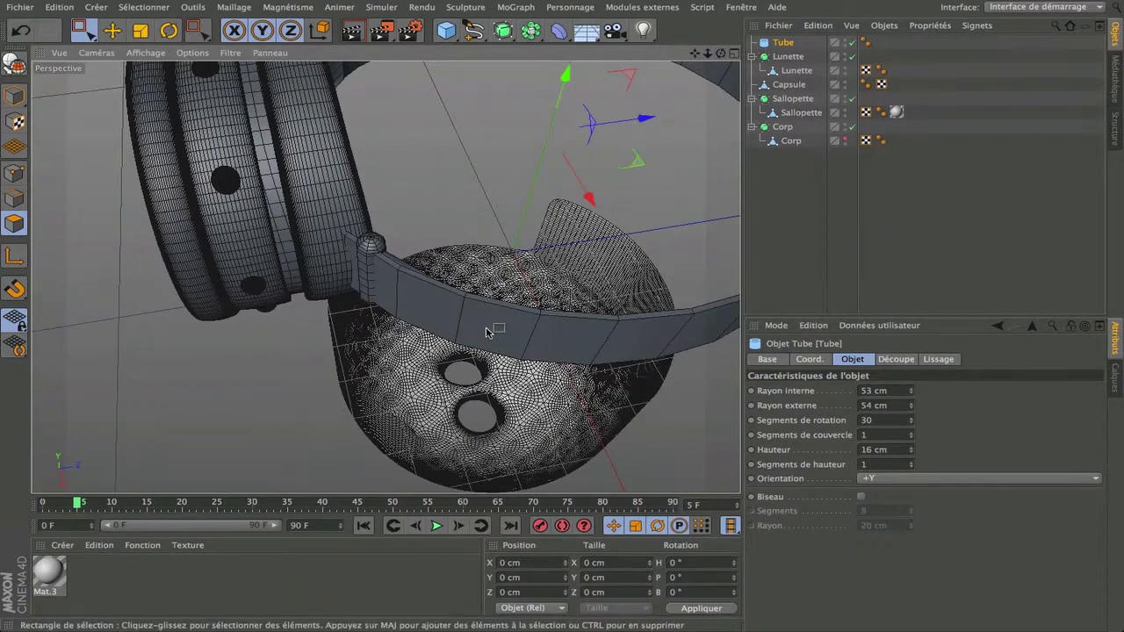
pyautogui.scroll(4, 489, 330)
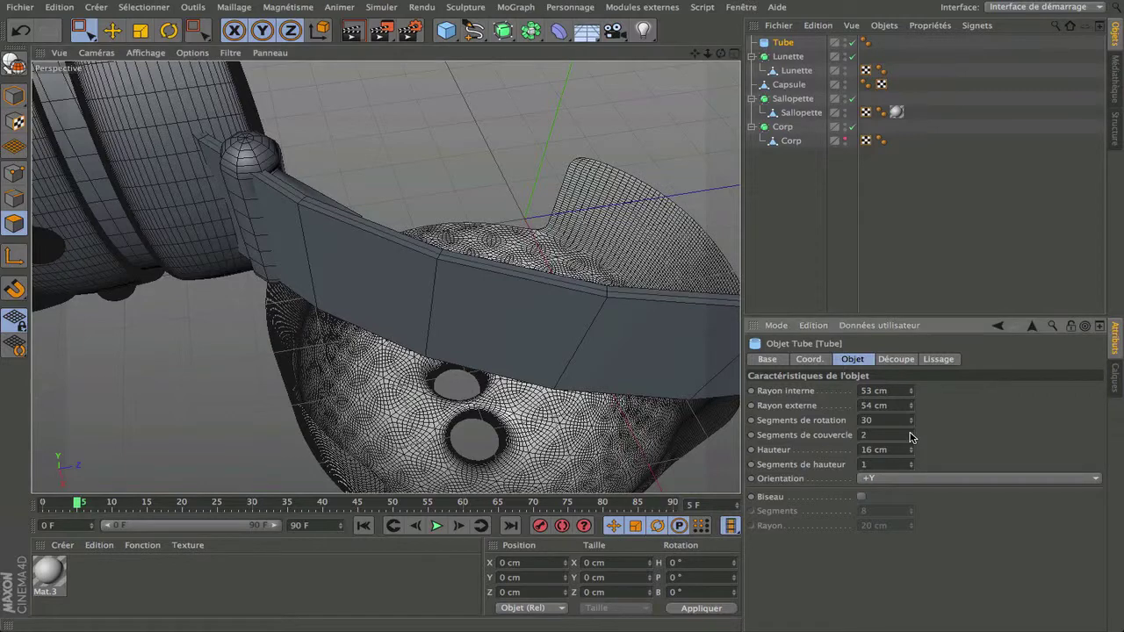
pyautogui.click(910, 434)
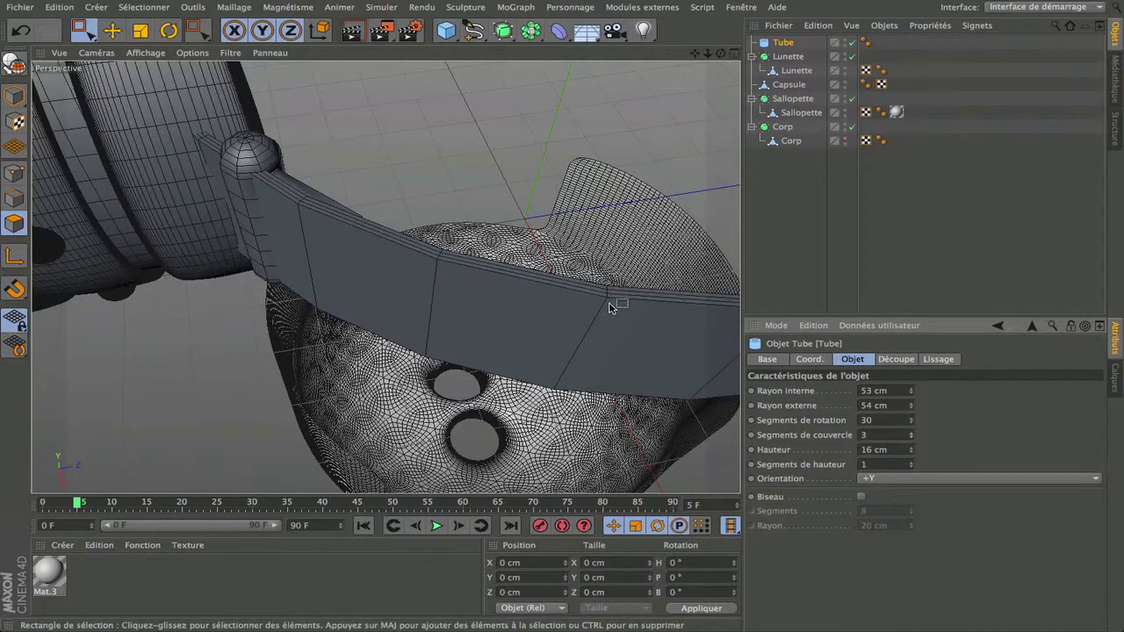
pyautogui.click(911, 432)
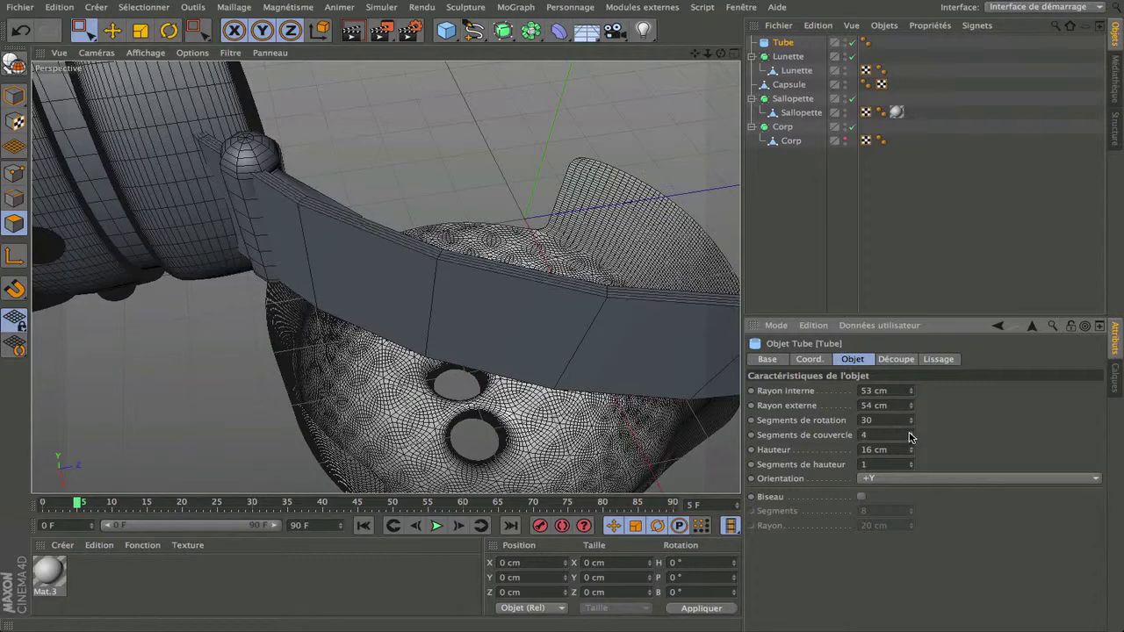
pyautogui.click(911, 438)
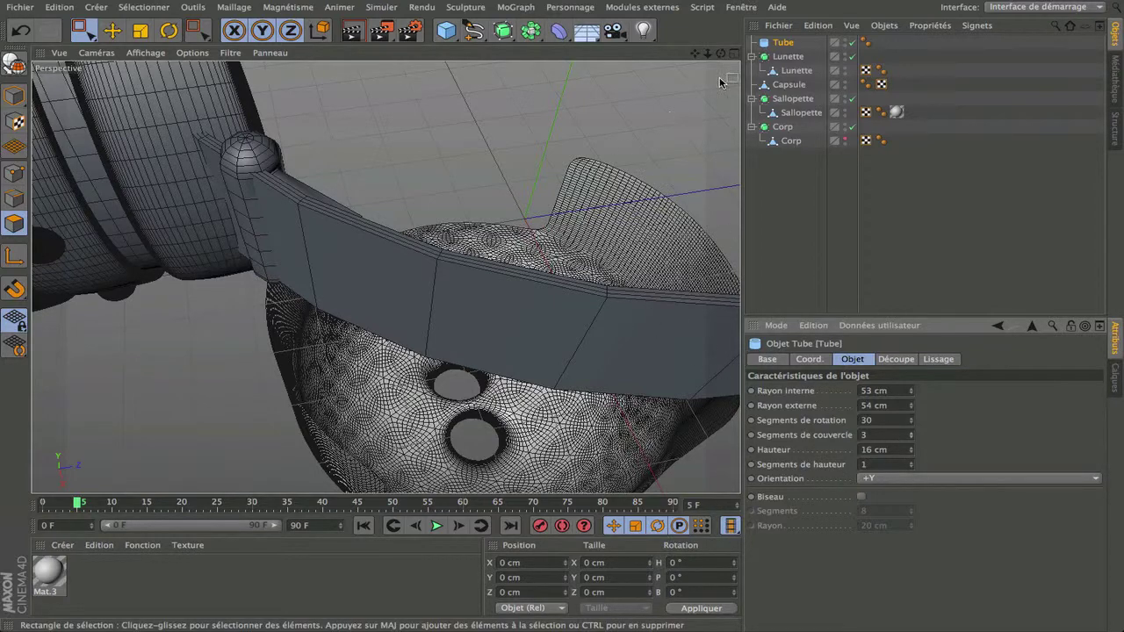
# Hide the Tube temporarily to examine the subdivisions of the goggle's side attachment, and show it again.
pyautogui.click(844, 42)
pyautogui.click(844, 42)
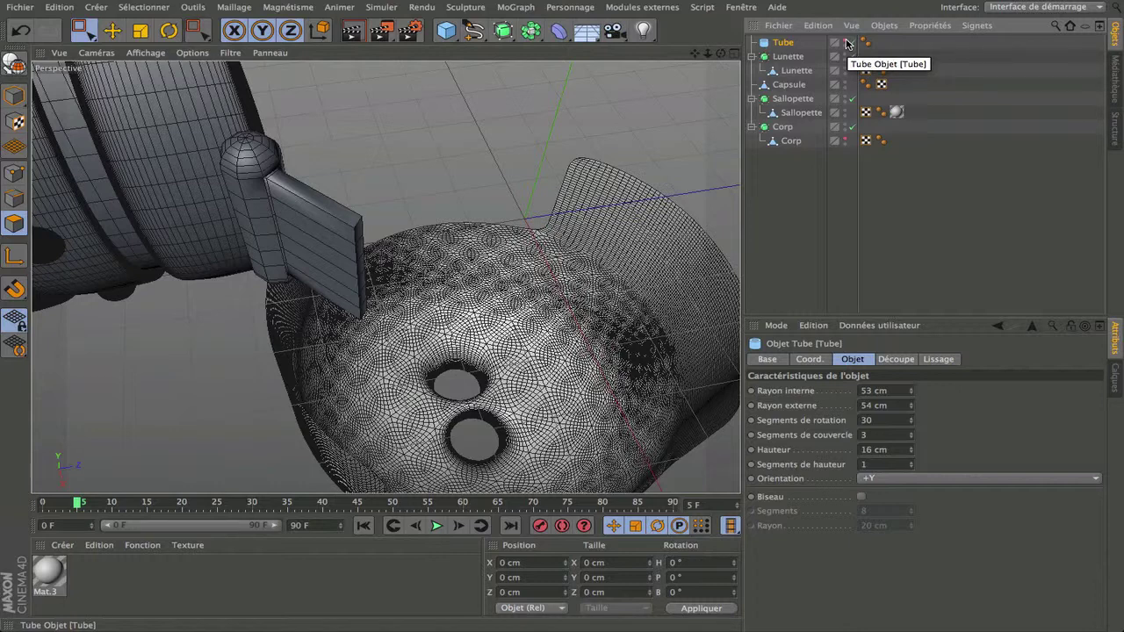
pyautogui.click(847, 43)
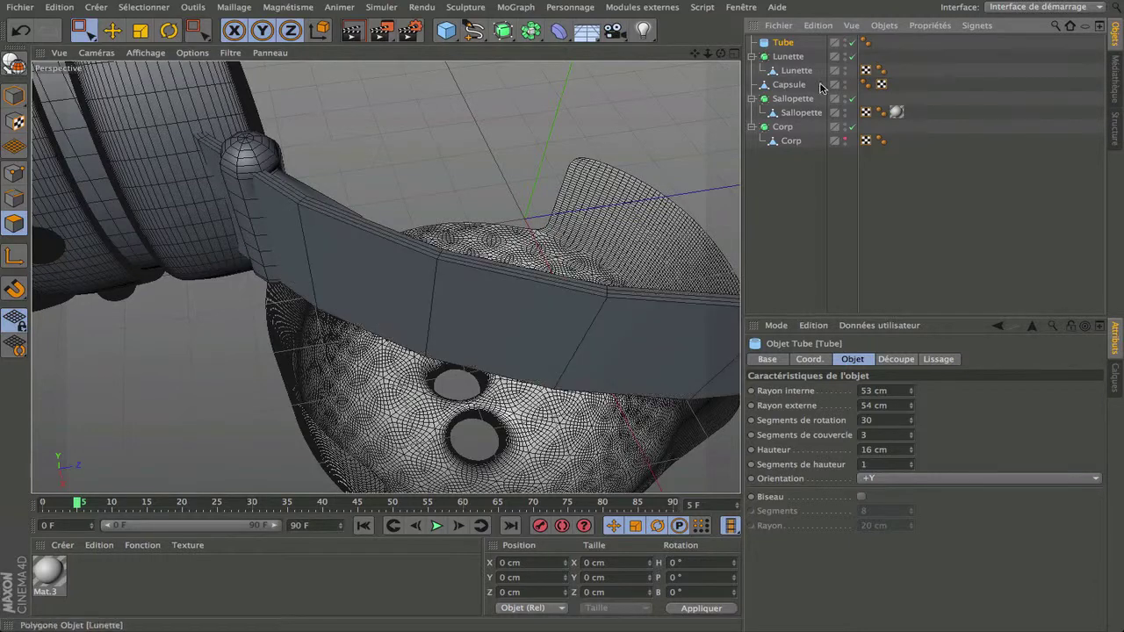
# Try 5 Segments de couvercle on the Tube and return the value to 1.
pyautogui.click(909, 431)
pyautogui.click(910, 432)
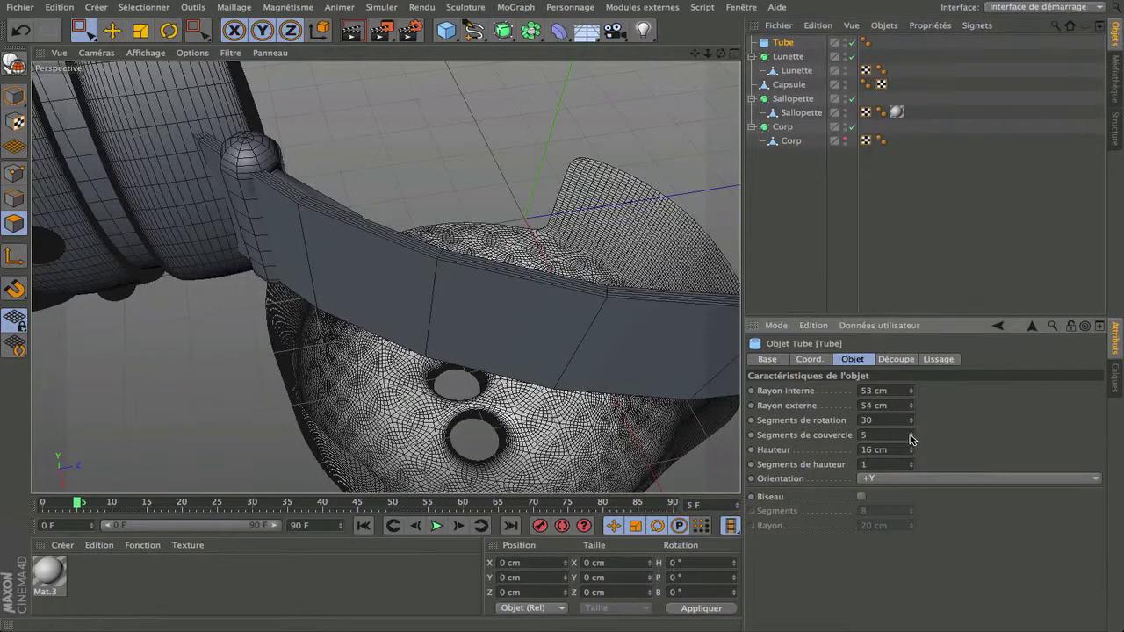
pyautogui.click(911, 438)
pyautogui.click(911, 438)
pyautogui.click(910, 438)
pyautogui.click(910, 438)
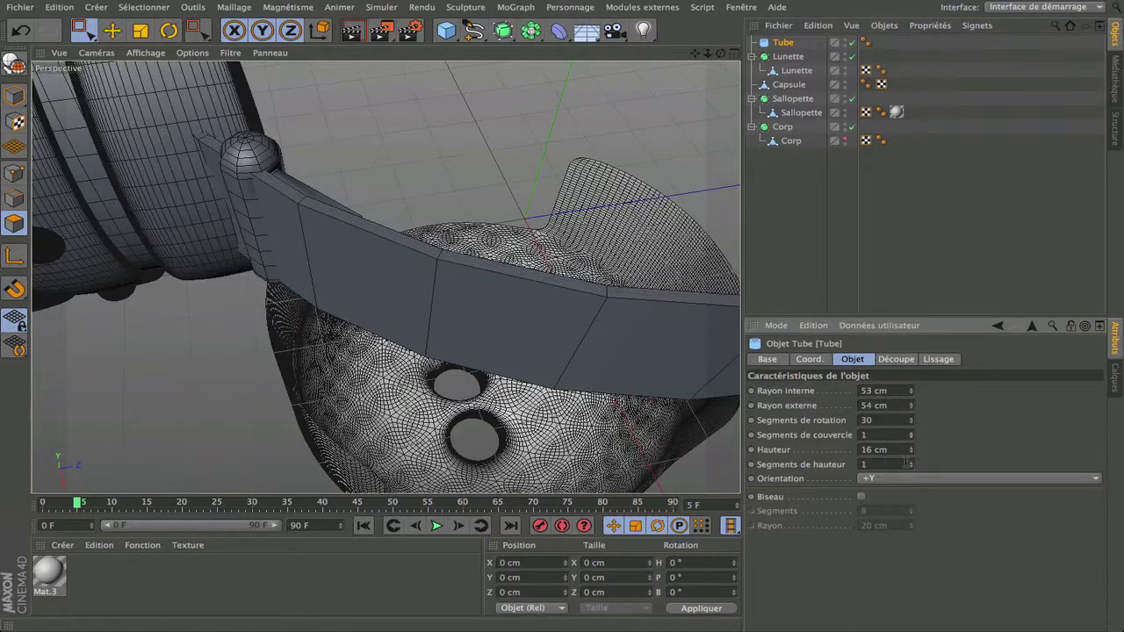
# Set the Tube's Segments de hauteur to 6, comparing its subdivisions with those of the goggle's side attachment.
pyautogui.click(909, 462)
pyautogui.click(910, 461)
pyautogui.click(909, 462)
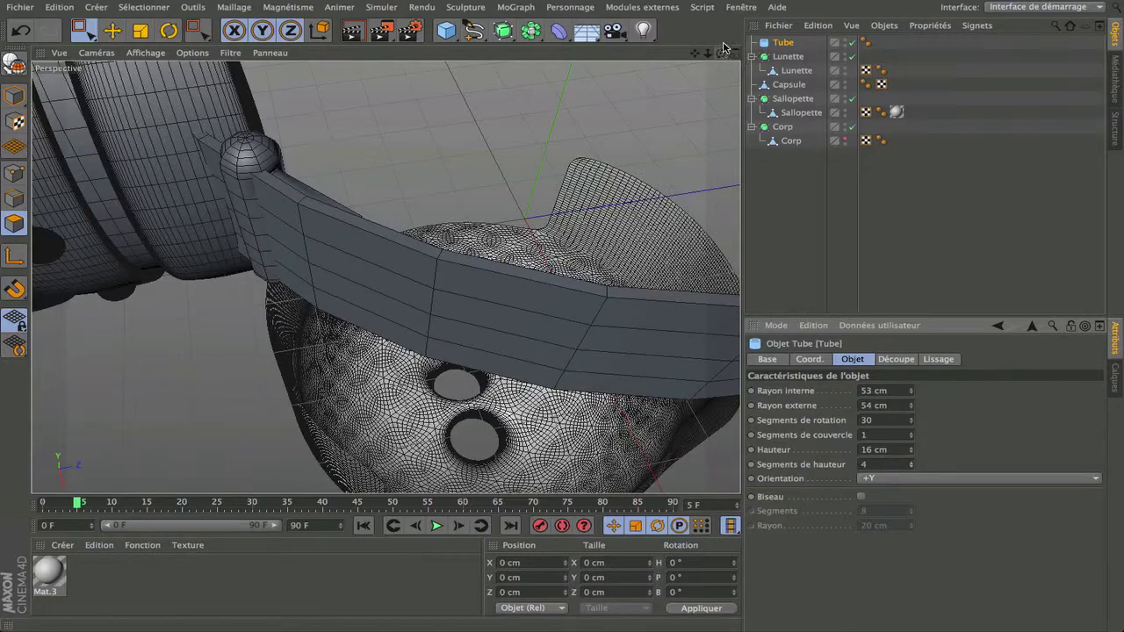
pyautogui.moveTo(721, 54); pyautogui.dragTo(722, 88)
pyautogui.moveTo(720, 53); pyautogui.dragTo(913, 63)
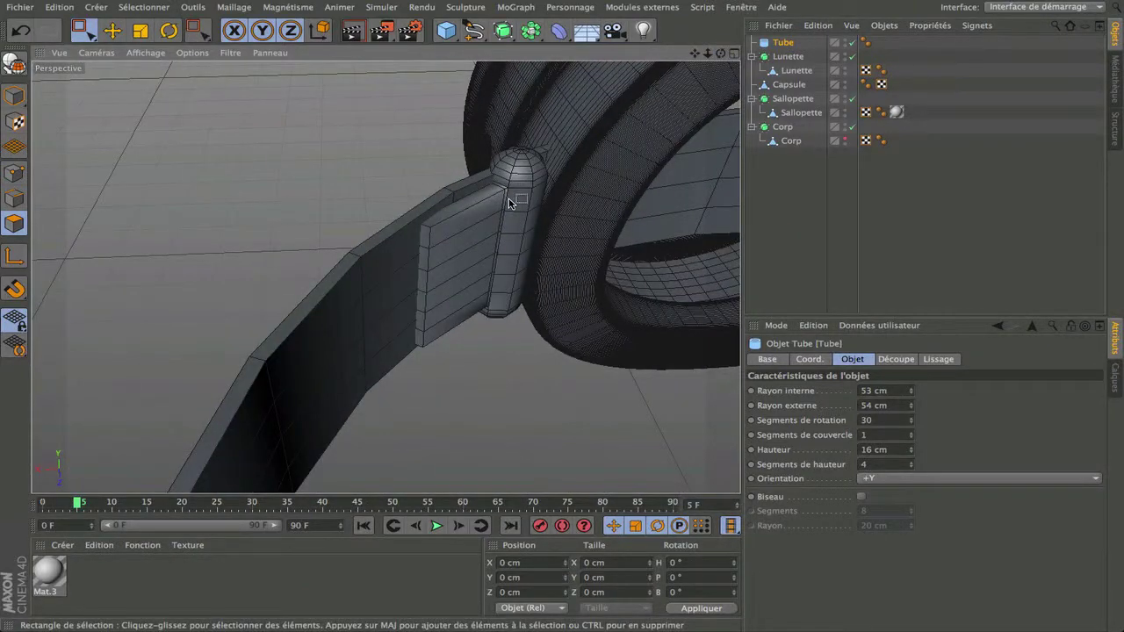
pyautogui.scroll(2, 510, 202)
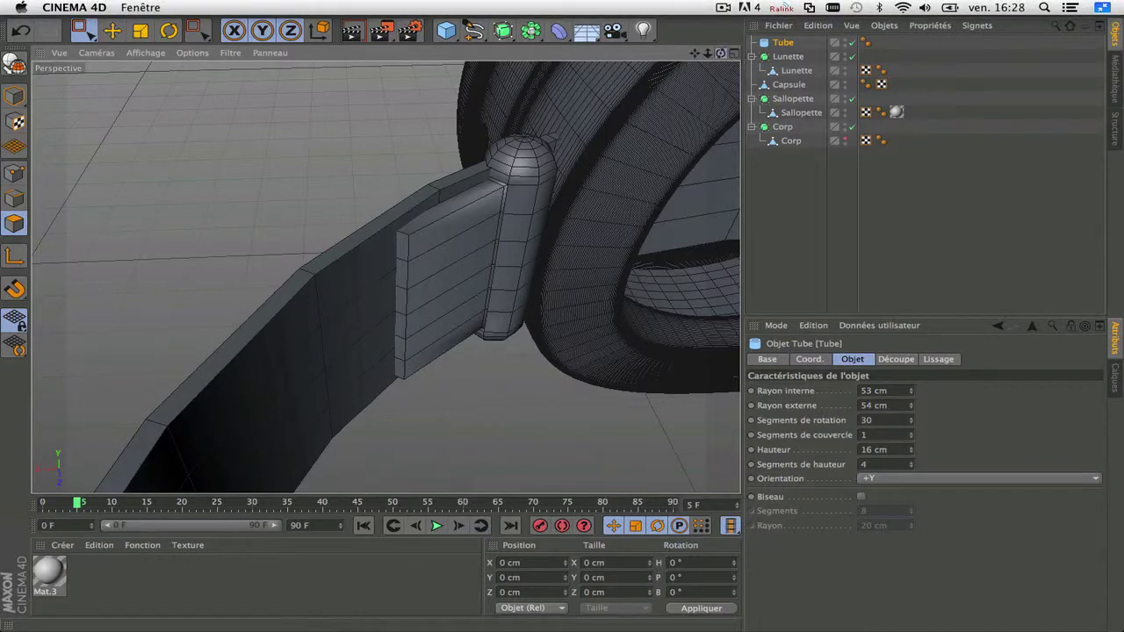
pyautogui.moveTo(721, 53)
pyautogui.mouseDown()
pyautogui.moveTo(904, 44)
pyautogui.moveTo(724, 54)
pyautogui.mouseUp()
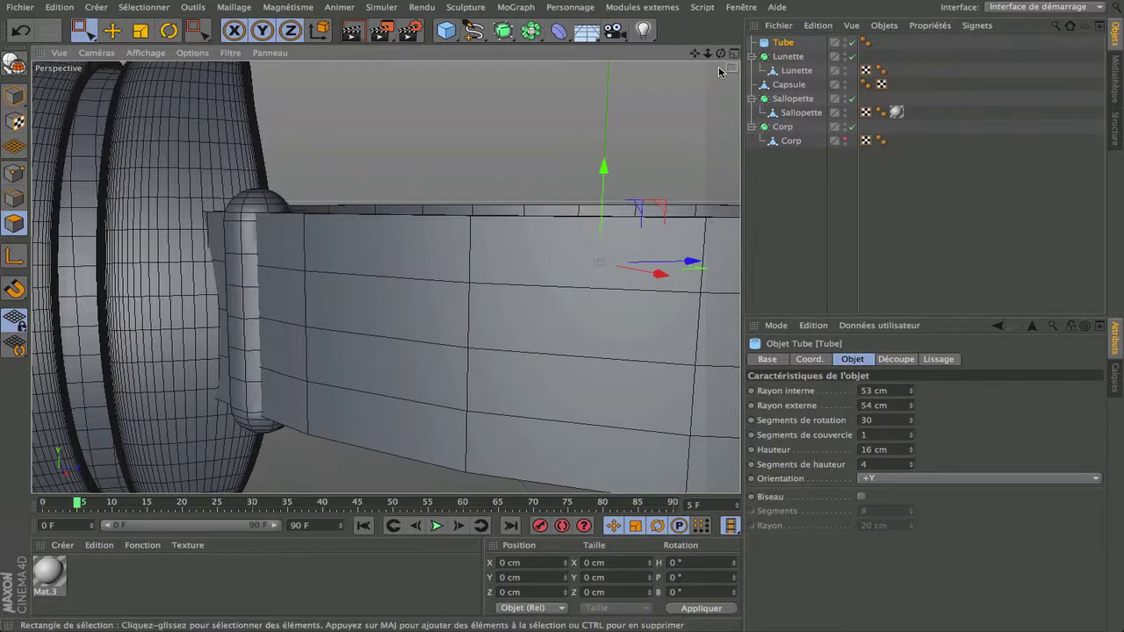
pyautogui.moveTo(720, 54); pyautogui.dragTo(720, 58)
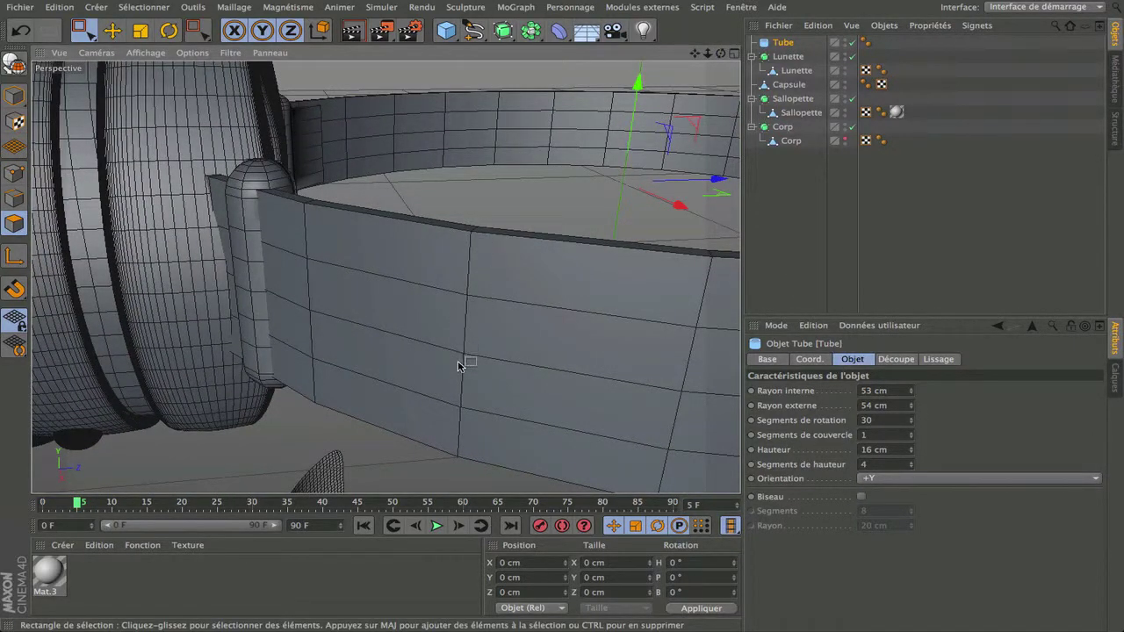
pyautogui.click(910, 462)
pyautogui.click(911, 462)
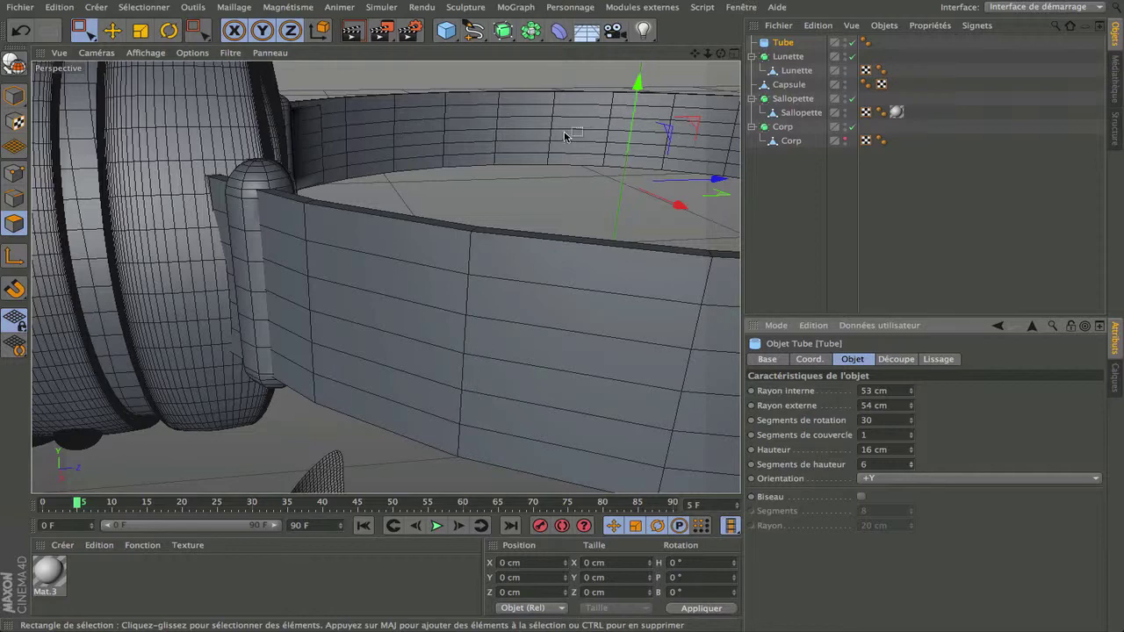
pyautogui.scroll(-5, 492, 267)
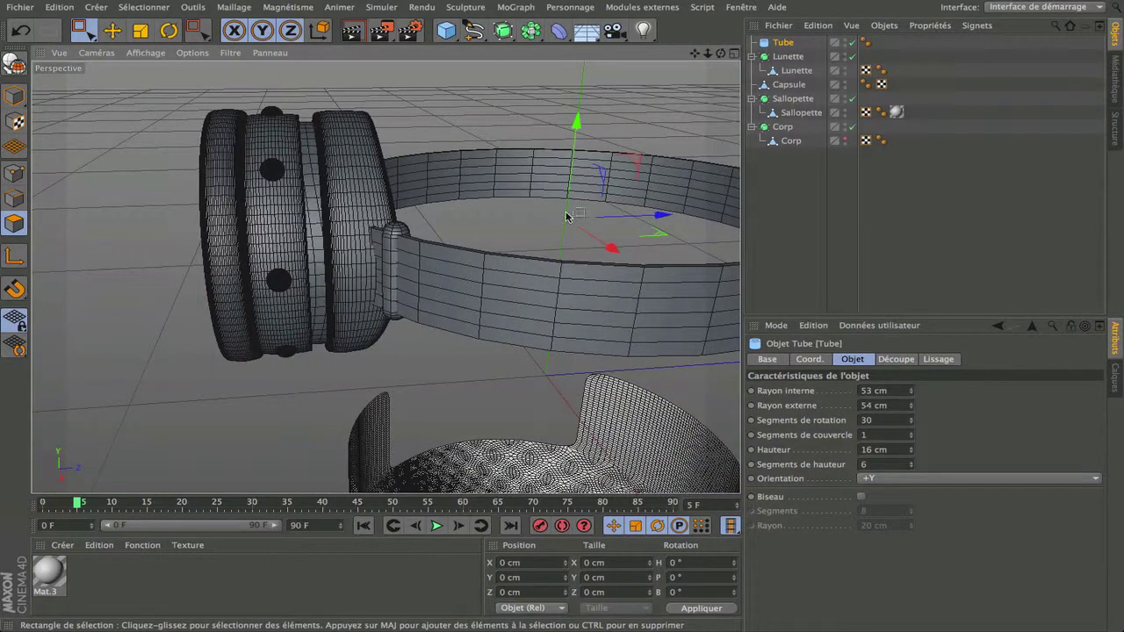
# Reduce the Tube's Hauteur to 13 cm to fit the height of the goggle's side attachment.
pyautogui.moveTo(720, 53); pyautogui.dragTo(850, 41)
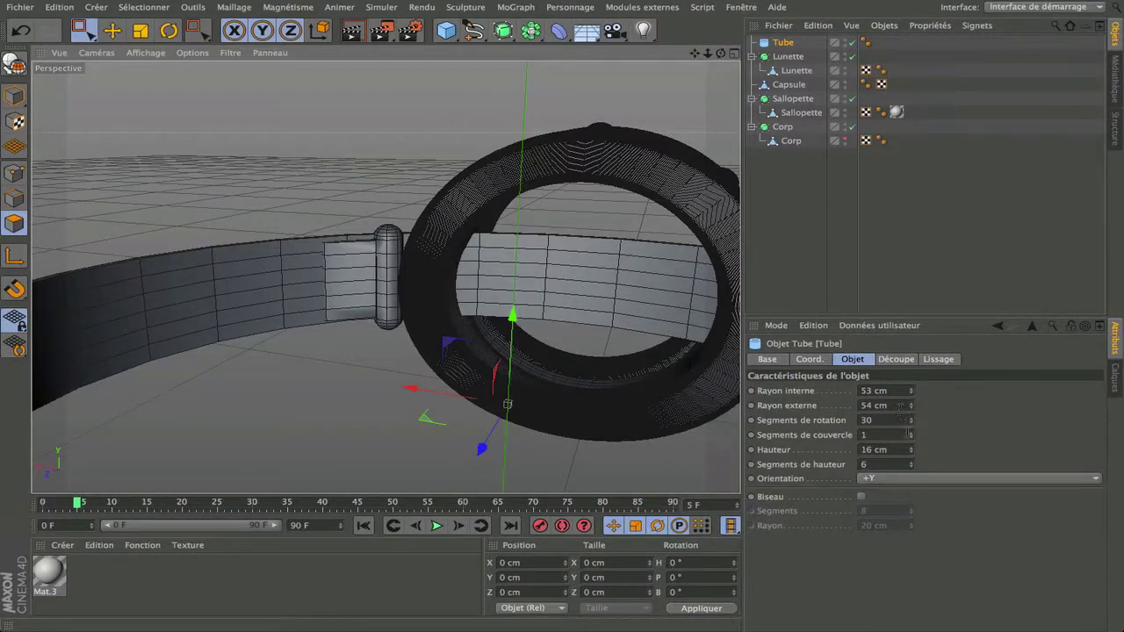
pyautogui.click(911, 452)
pyautogui.click(910, 452)
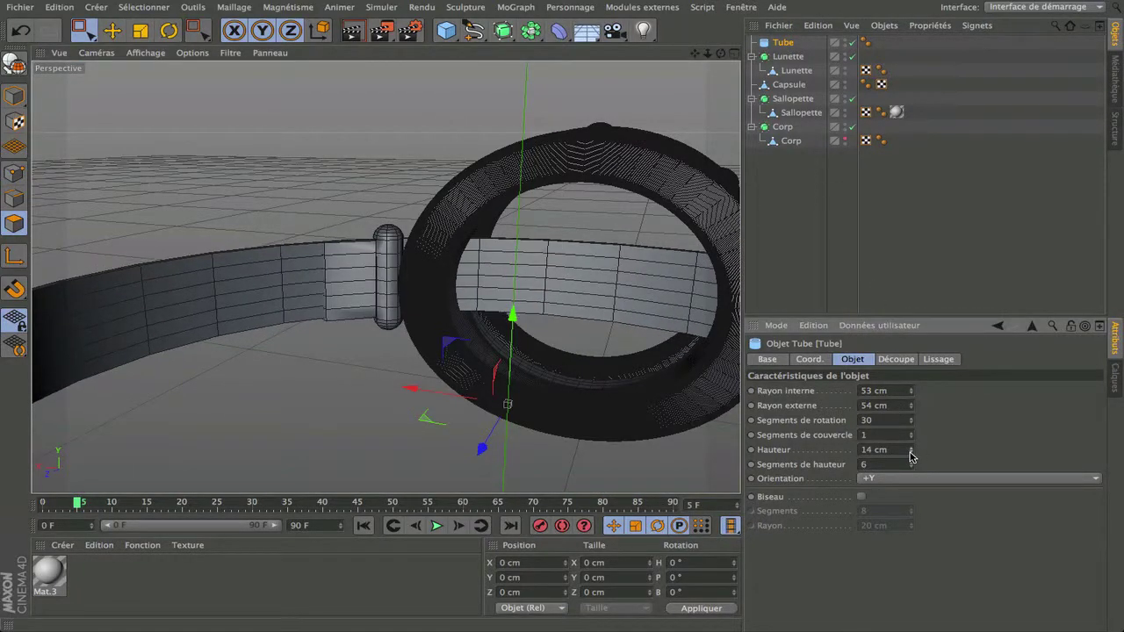
pyautogui.click(911, 452)
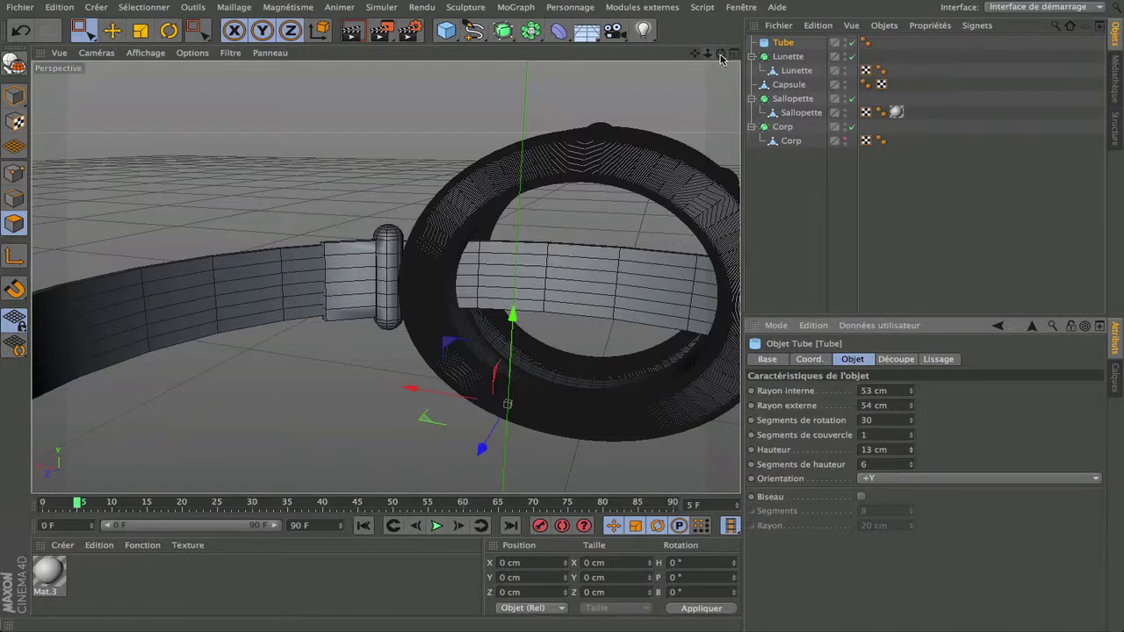
# Try the Biseau option on the Tube, examine its edges beside the goggle's attachment, and switch it off again.
pyautogui.moveTo(721, 54)
pyautogui.mouseDown()
pyautogui.moveTo(930, 57)
pyautogui.moveTo(940, 106)
pyautogui.moveTo(718, 57)
pyautogui.mouseUp()
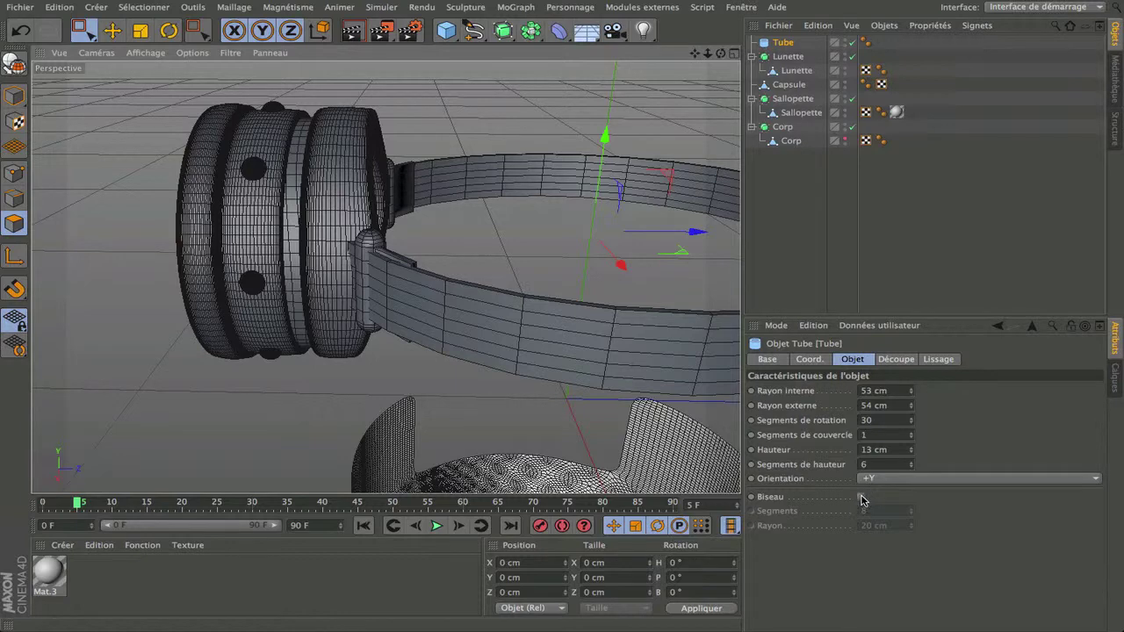
pyautogui.click(861, 496)
pyautogui.scroll(3, 584, 330)
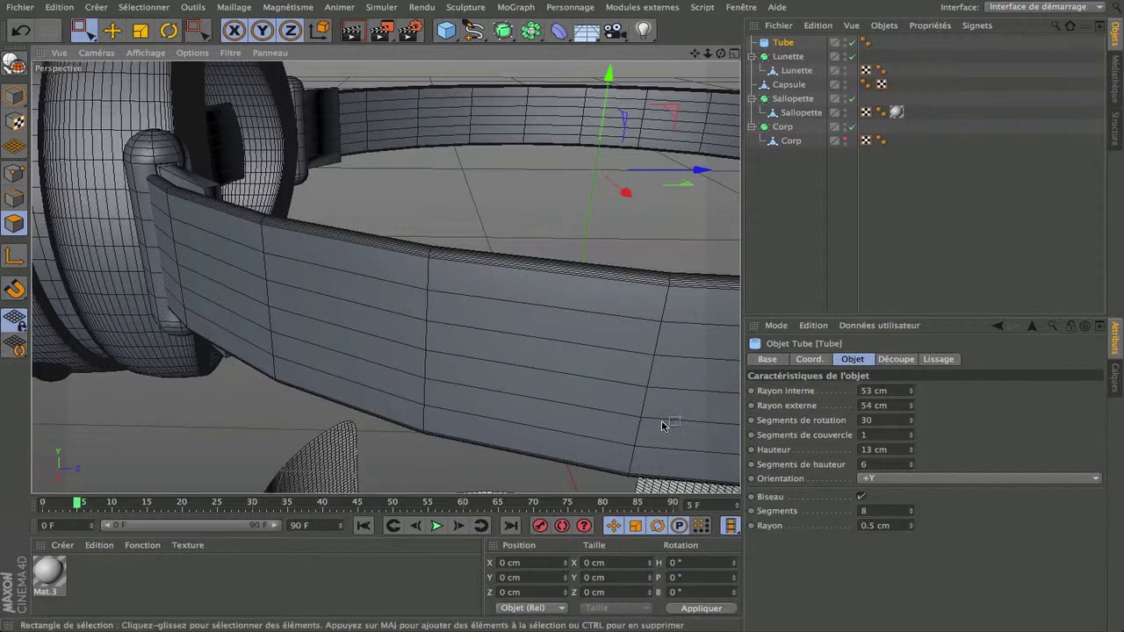
pyautogui.scroll(-5, 650, 421)
pyautogui.scroll(3, 649, 421)
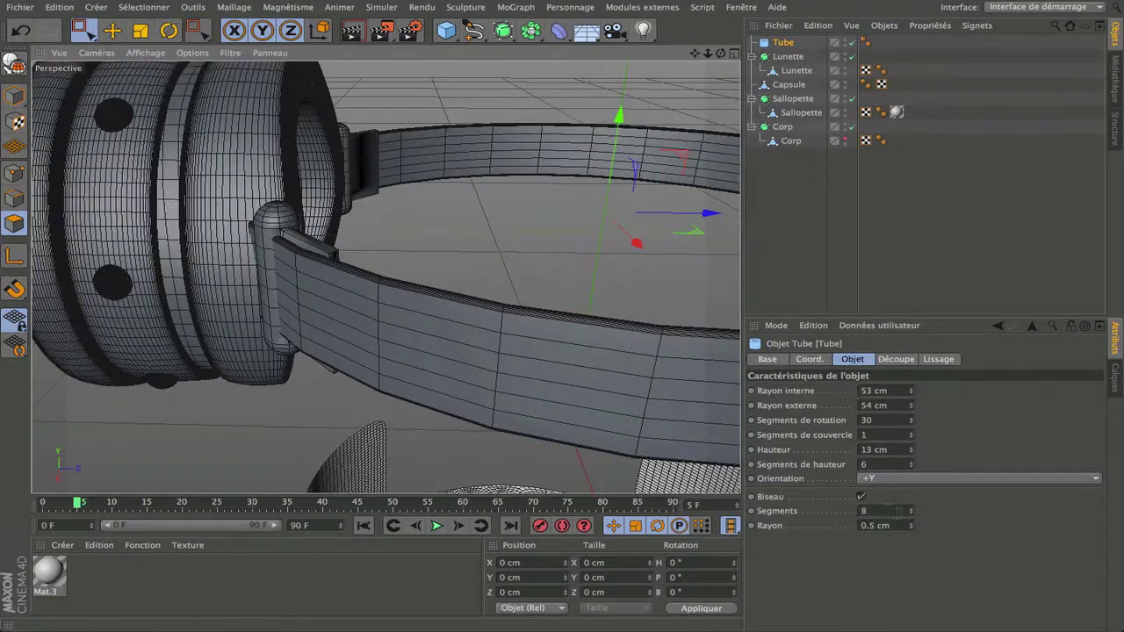
pyautogui.moveTo(721, 53); pyautogui.dragTo(384, 276)
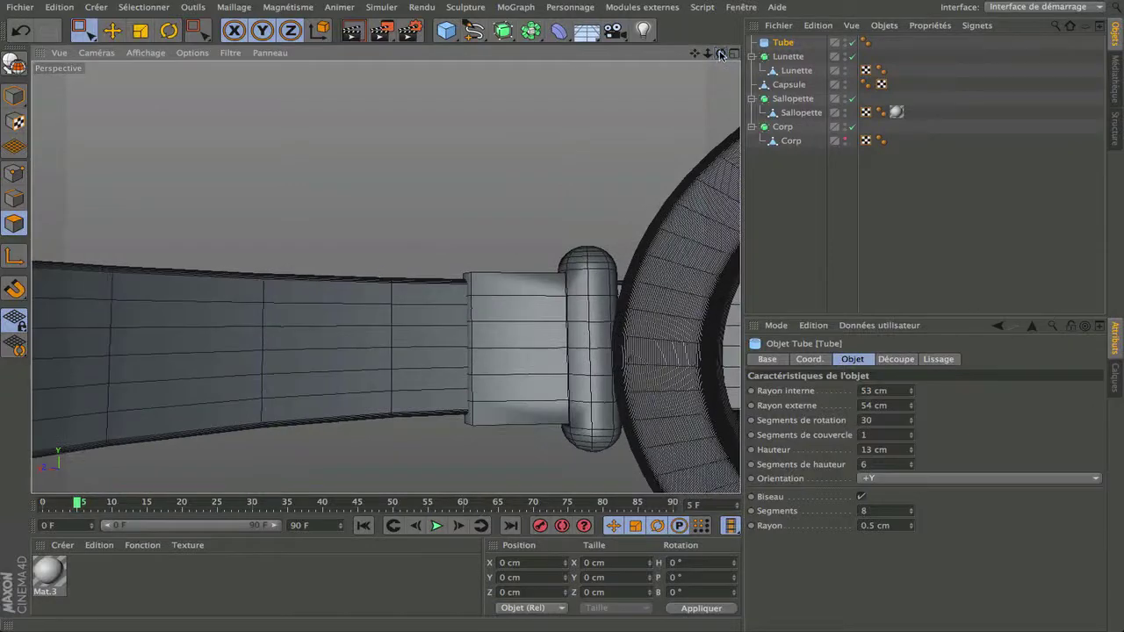
pyautogui.moveTo(721, 54); pyautogui.dragTo(385, 277)
pyautogui.click(861, 498)
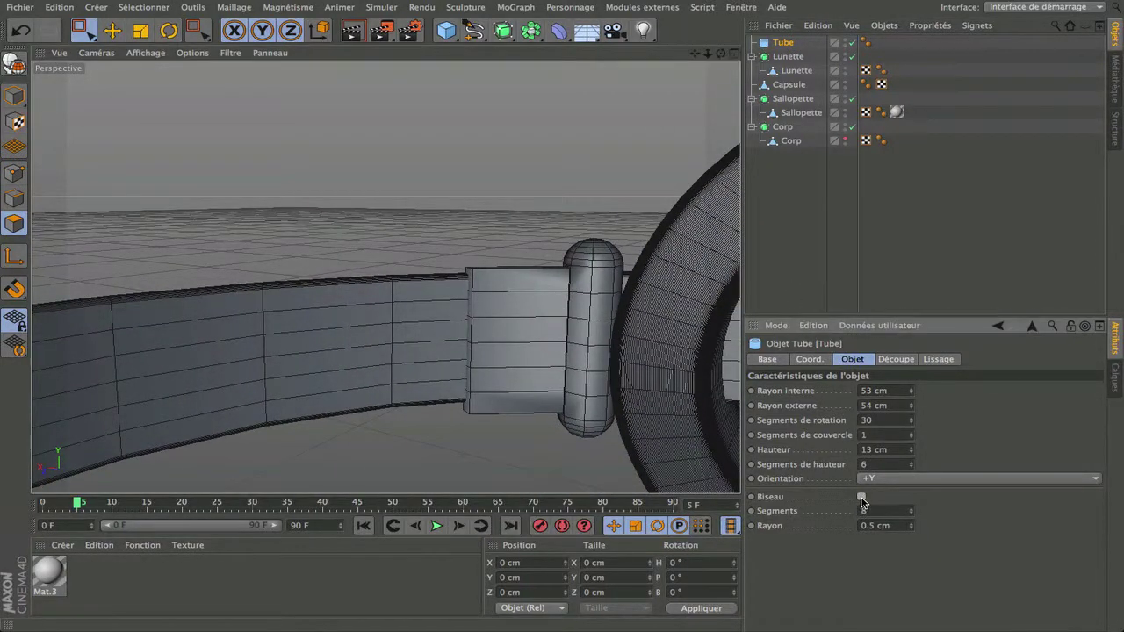
# Convert the parametric Tube into an editable polygon object.
pyautogui.scroll(-10, 563, 405)
pyautogui.scroll(10, 563, 405)
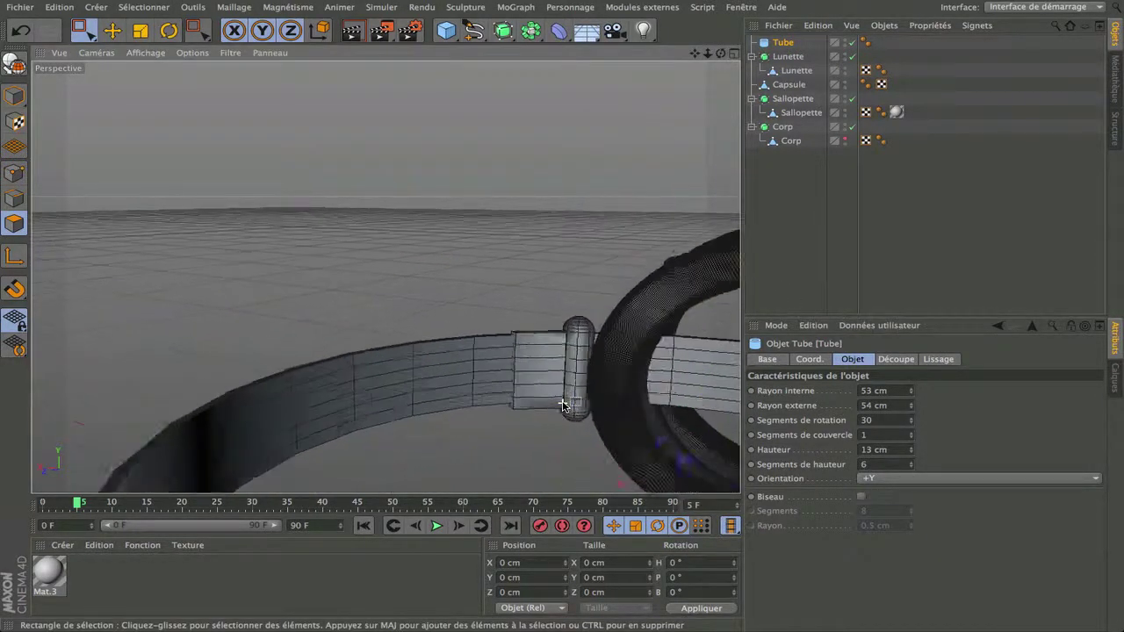
pyautogui.scroll(-6, 564, 405)
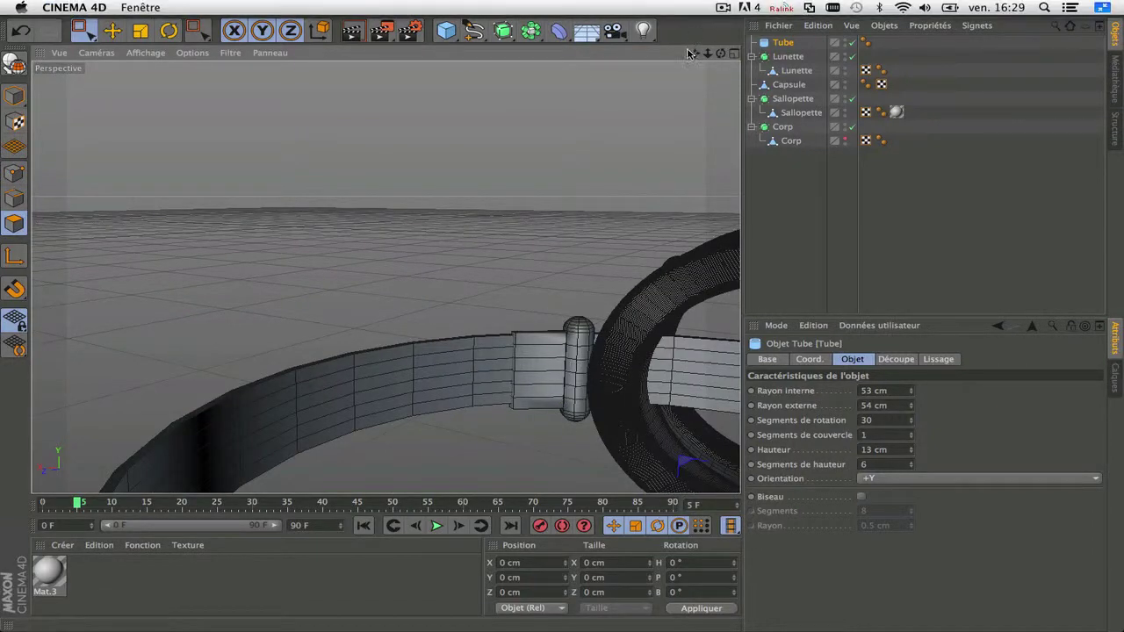
pyautogui.moveTo(694, 53); pyautogui.dragTo(605, 51)
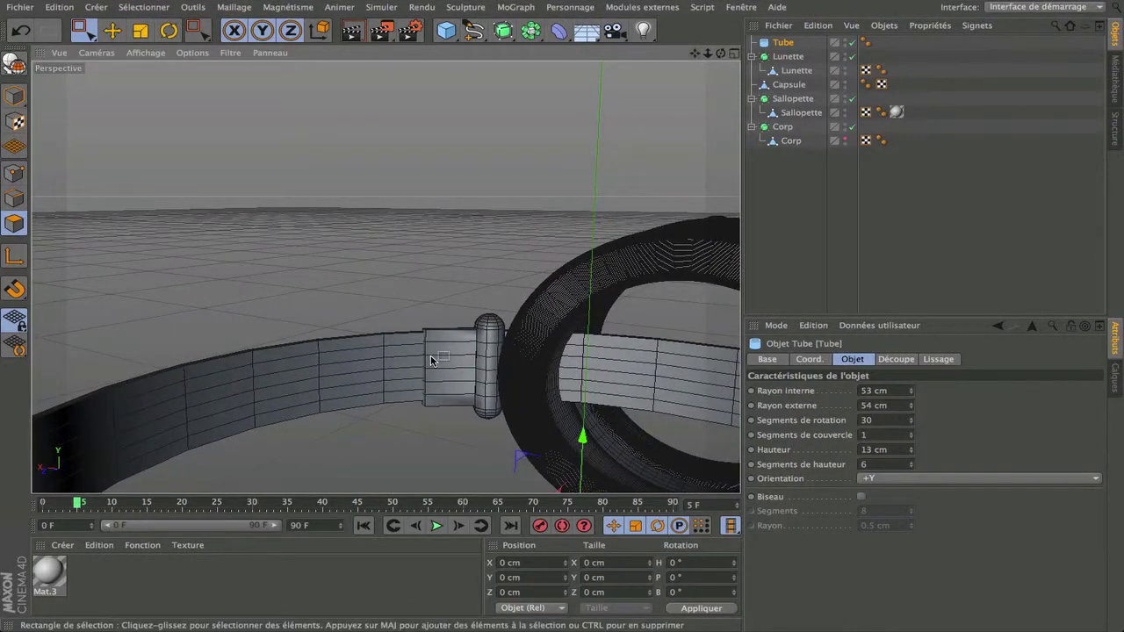
pyautogui.moveTo(721, 55); pyautogui.dragTo(766, 70)
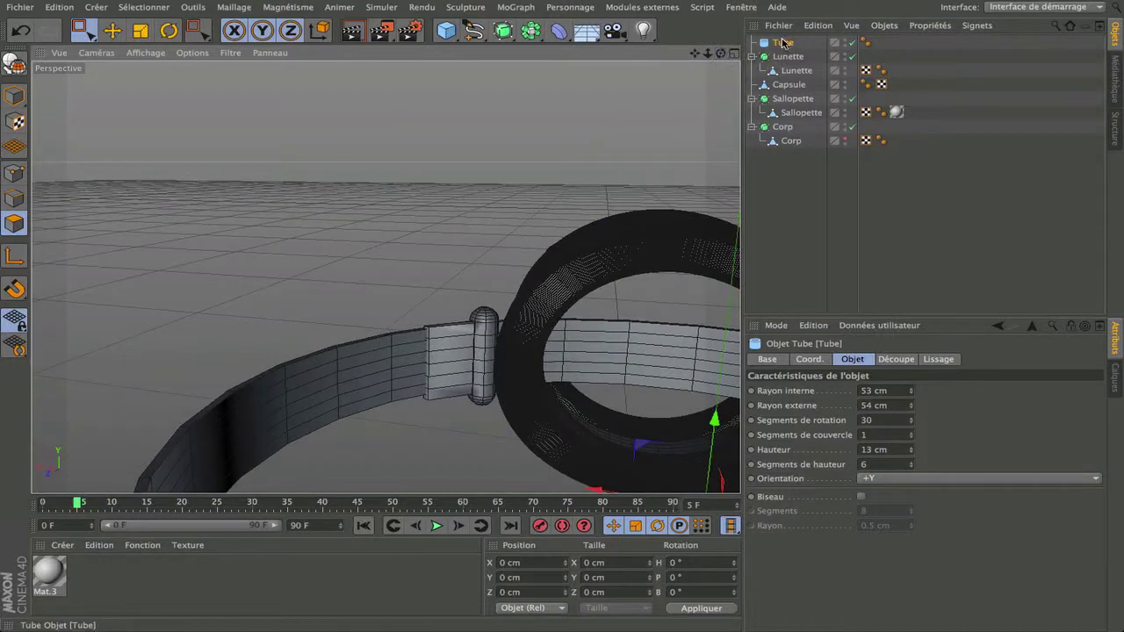
pyautogui.click(782, 43)
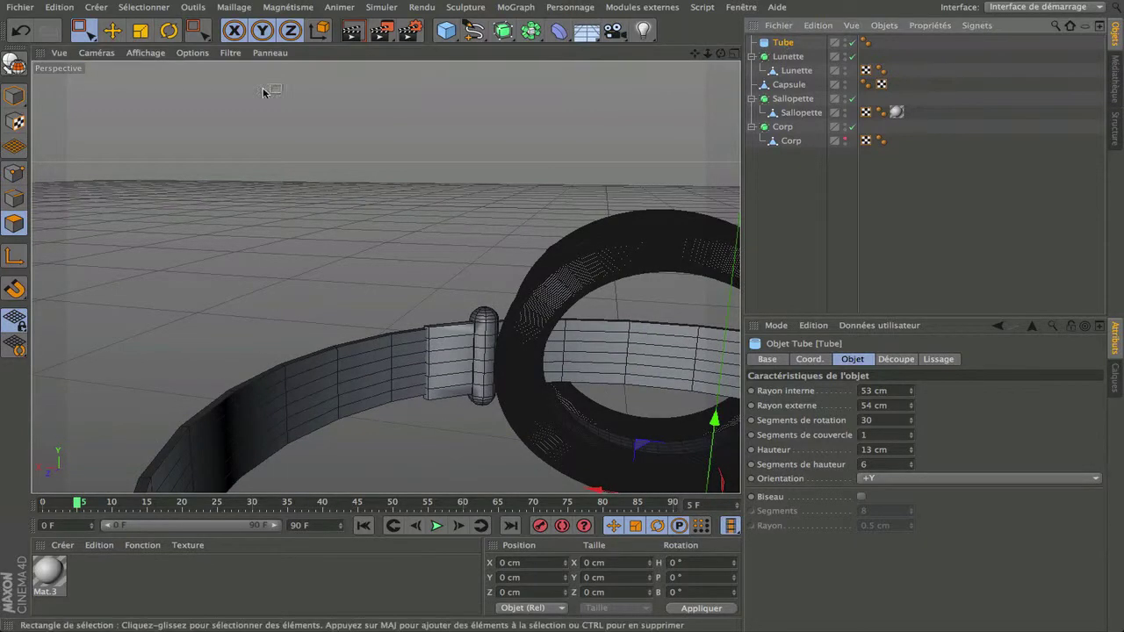
pyautogui.click(16, 65)
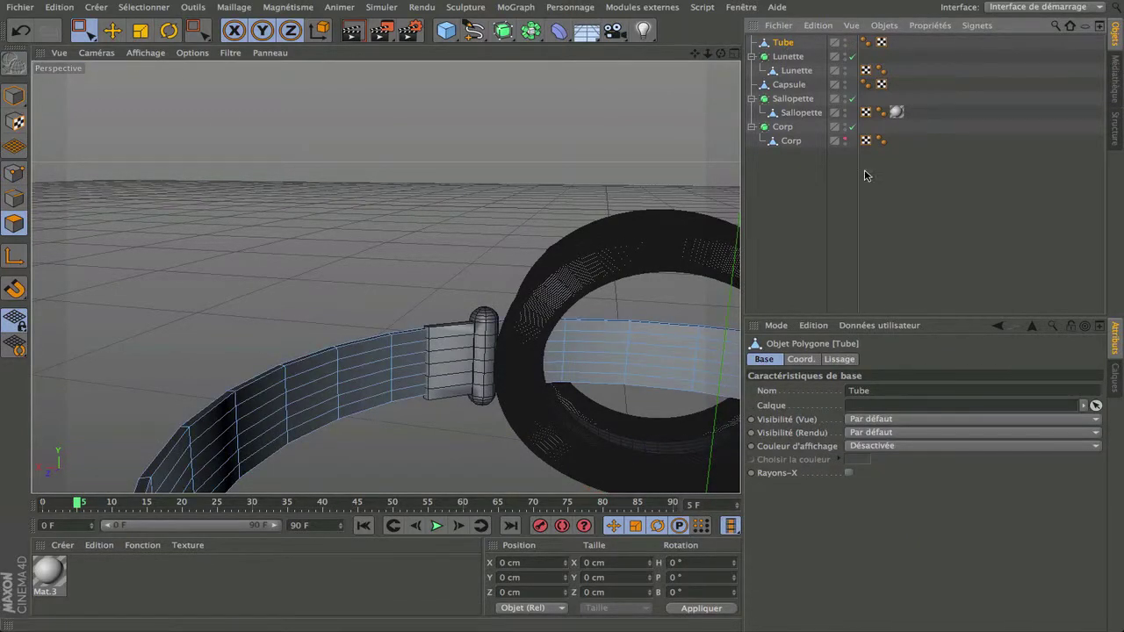
# Hide the Capsule in the view and activate the Pinceau de sélection for the Tube's polygons.
pyautogui.click(844, 82)
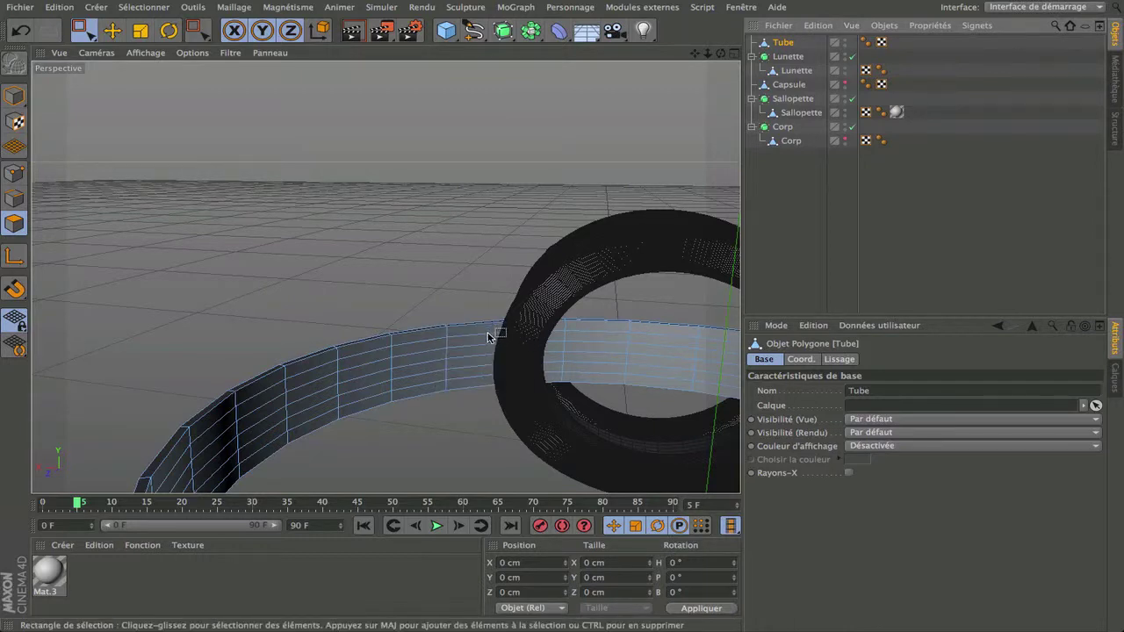
pyautogui.click(845, 81)
pyautogui.click(844, 82)
pyautogui.moveTo(85, 34); pyautogui.dragTo(121, 58)
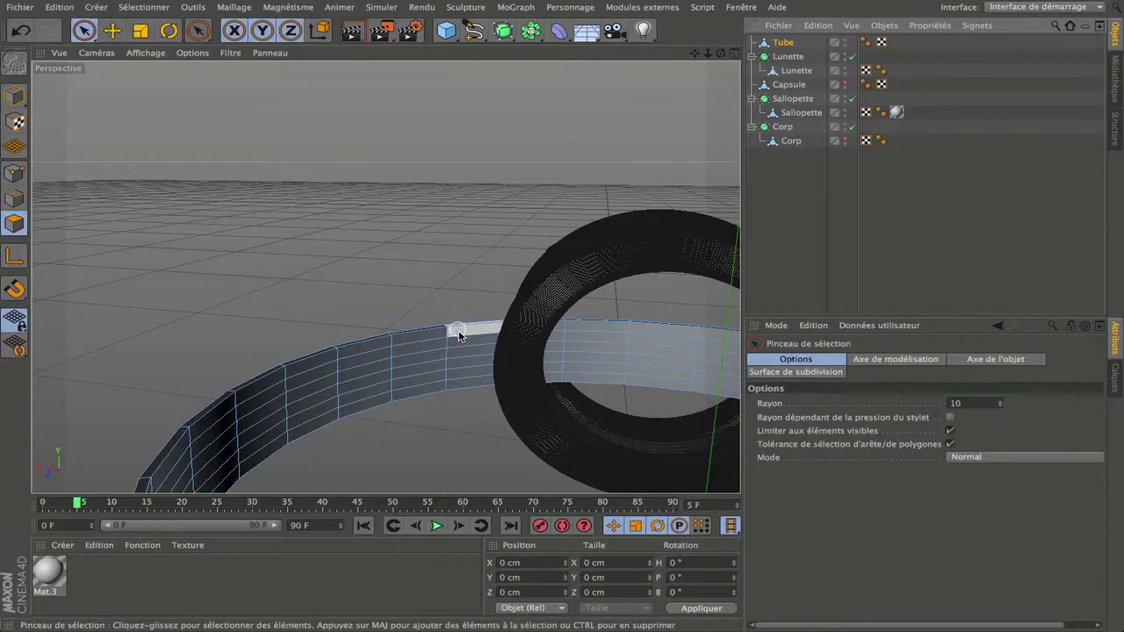
# Try deleting the outer, inner and edge polygons of the strap segment overlapping the end of the side attachment.
pyautogui.moveTo(438, 338); pyautogui.dragTo(438, 384)
pyautogui.press('Delete')
pyautogui.moveTo(424, 340); pyautogui.dragTo(423, 399)
pyautogui.press('Delete')
pyautogui.click(423, 334)
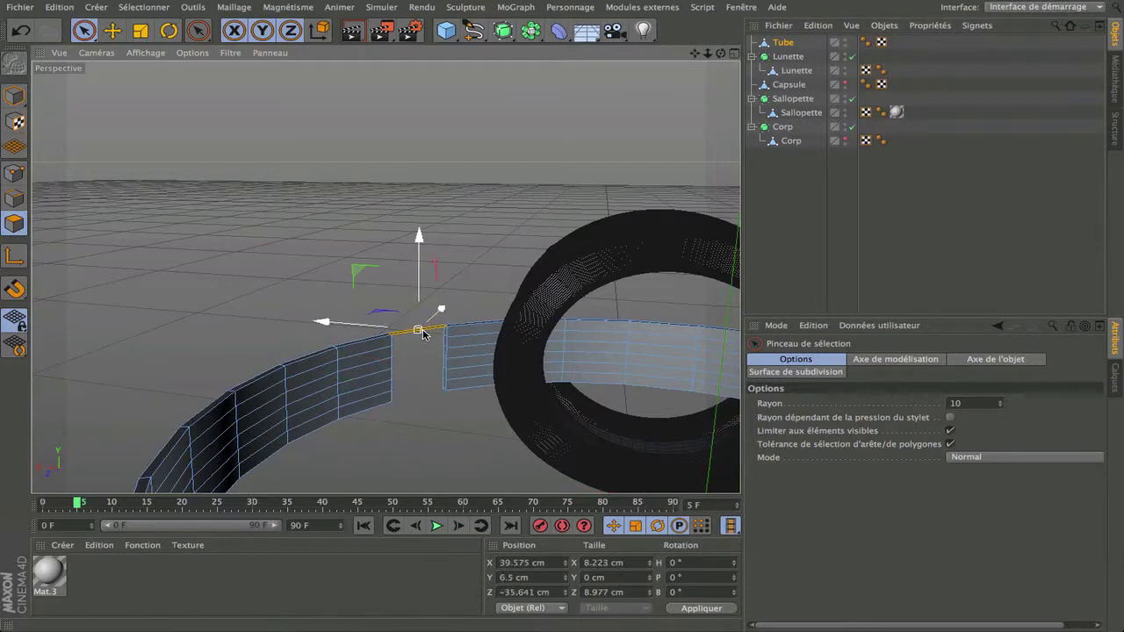
pyautogui.press('Delete')
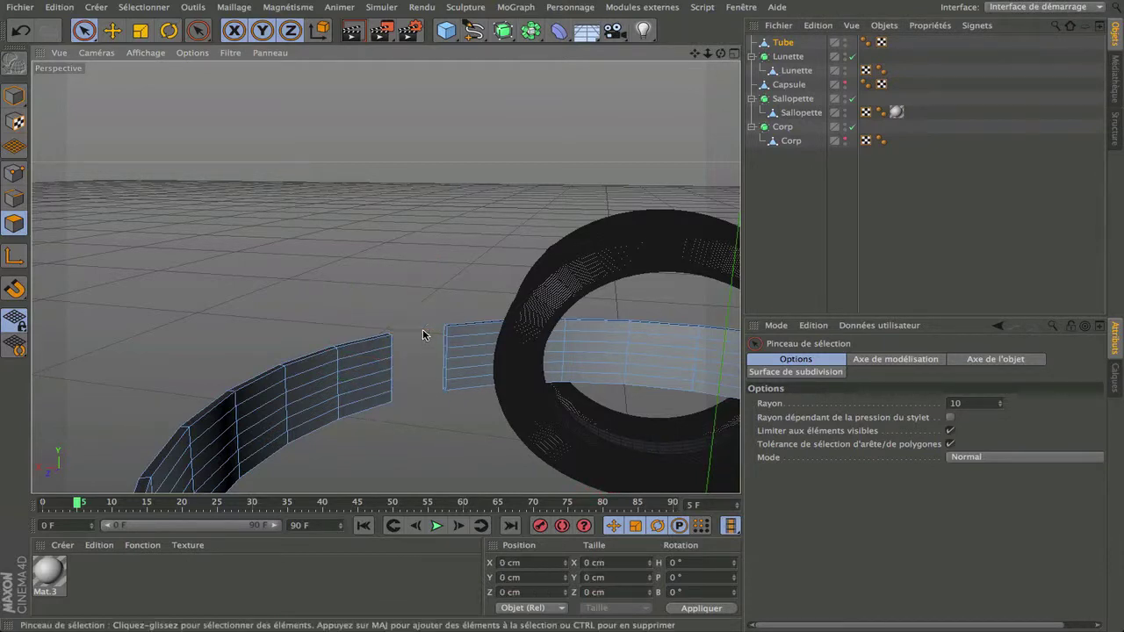
# Show the Capsule briefly to compare the strap's gap with the side attachment, and hide it again.
pyautogui.click(844, 84)
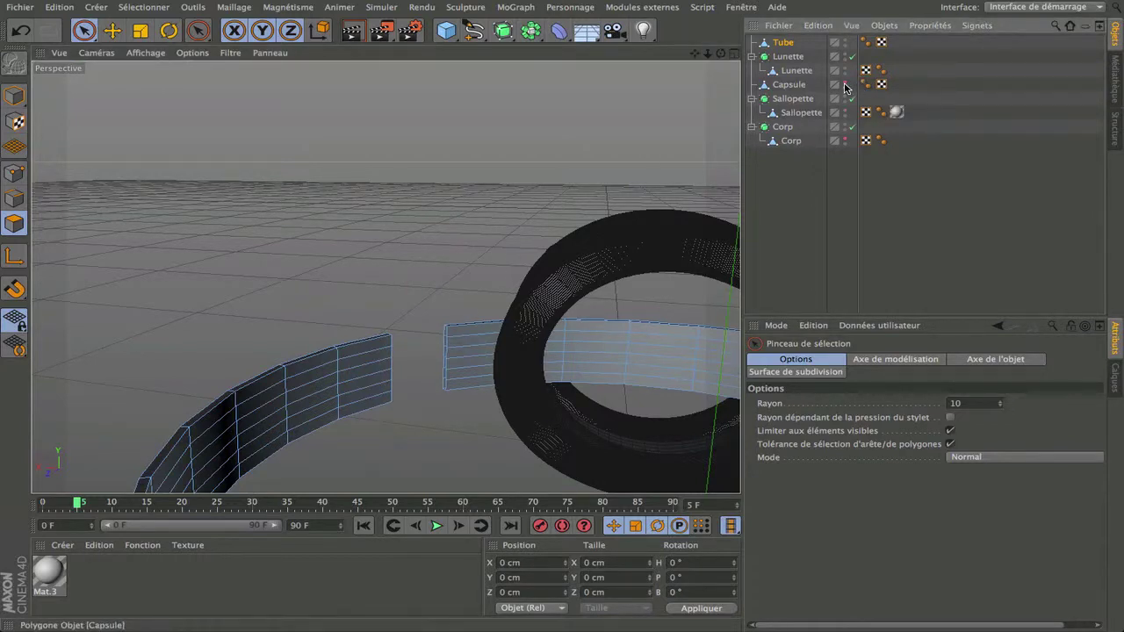
pyautogui.click(845, 84)
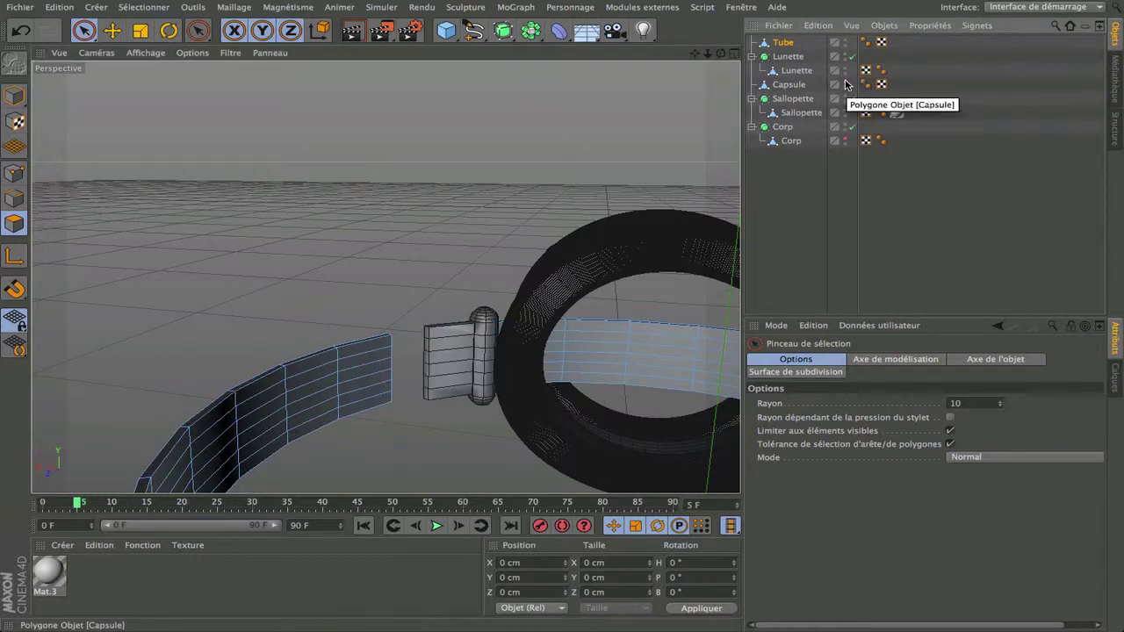
pyautogui.click(845, 84)
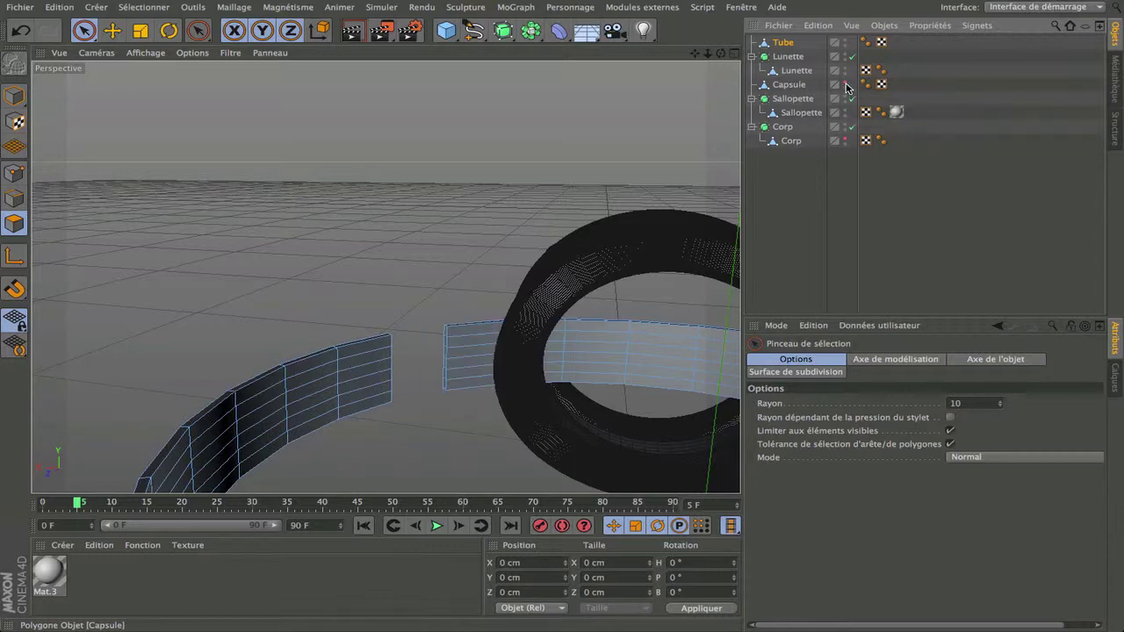
# Undo the deletion of the strap segment, keeping the Capsule hidden.
pyautogui.hotkey('ctrl', 'z')
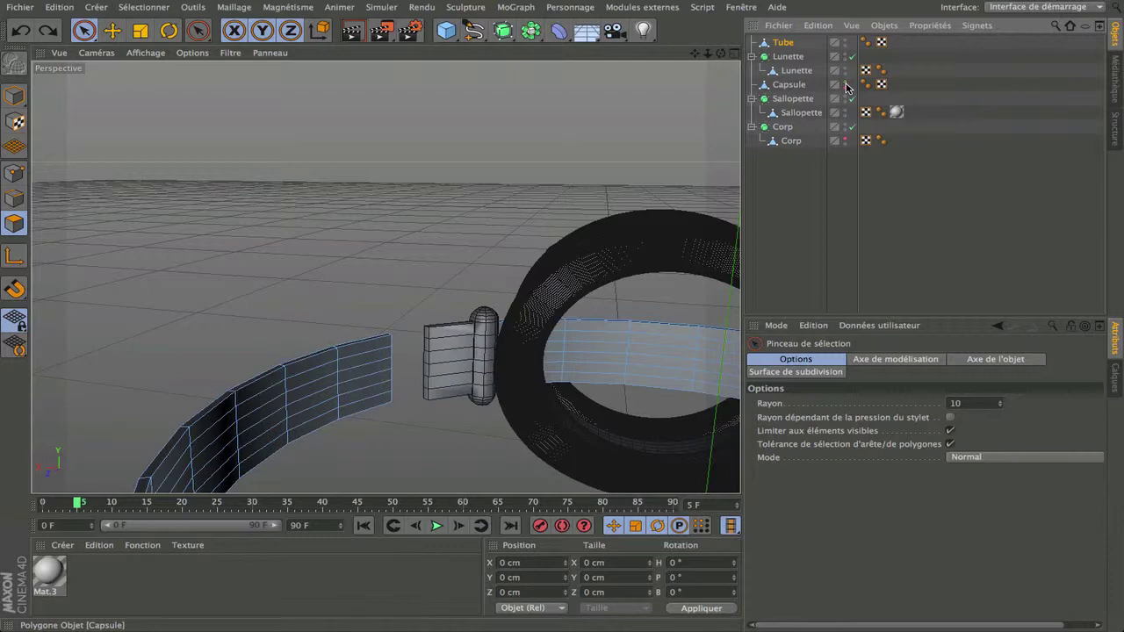
pyautogui.click(846, 85)
pyautogui.hotkey('ctrl', 'z')
pyautogui.hotkey('ctrl', 'z')
pyautogui.hotkey('ctrl', 'z')
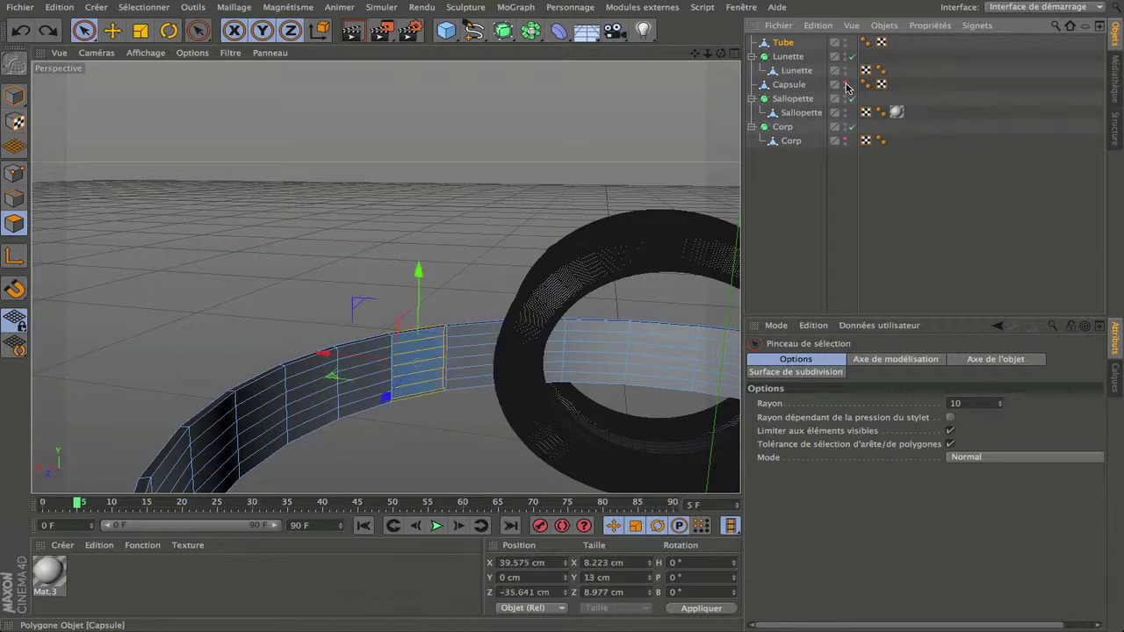
pyautogui.hotkey('ctrl', 'z')
pyautogui.hotkey('ctrl', 'z')
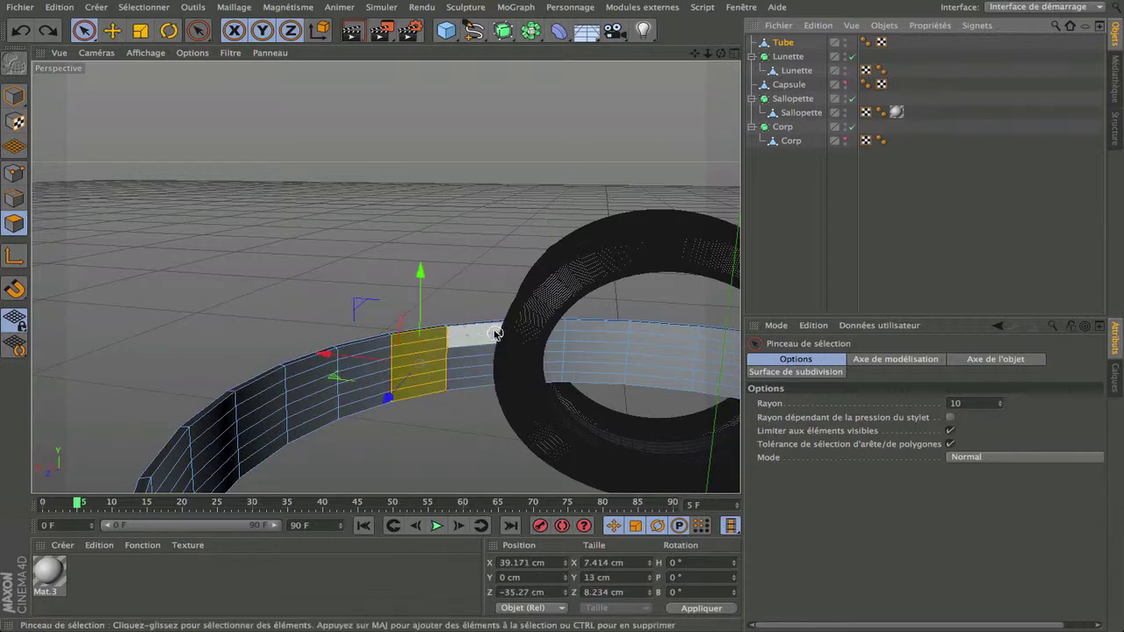
# Delete the outer and inner polygons of the strap segment directly beside the goggle's ring.
pyautogui.moveTo(480, 326); pyautogui.dragTo(479, 388)
pyautogui.press('Delete')
pyautogui.moveTo(483, 326); pyautogui.dragTo(479, 397)
pyautogui.press('Delete')
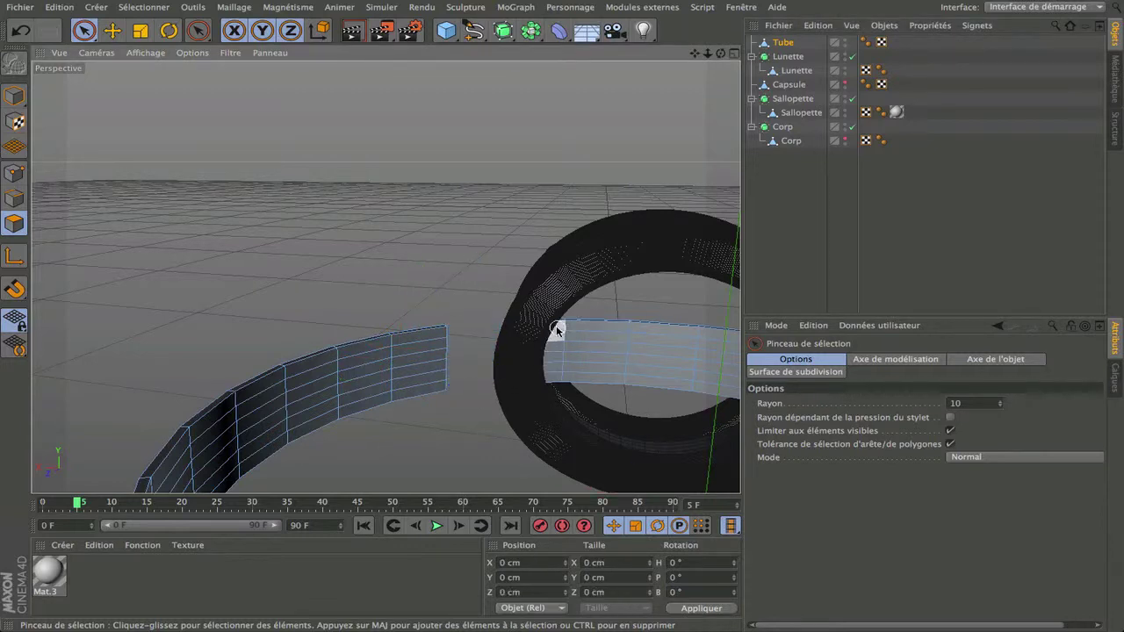
# Delete the outer and inner polygons of the next two strap segments, seen at the near edge of the goggle's opening.
pyautogui.moveTo(553, 325); pyautogui.dragTo(549, 394)
pyautogui.press('Delete')
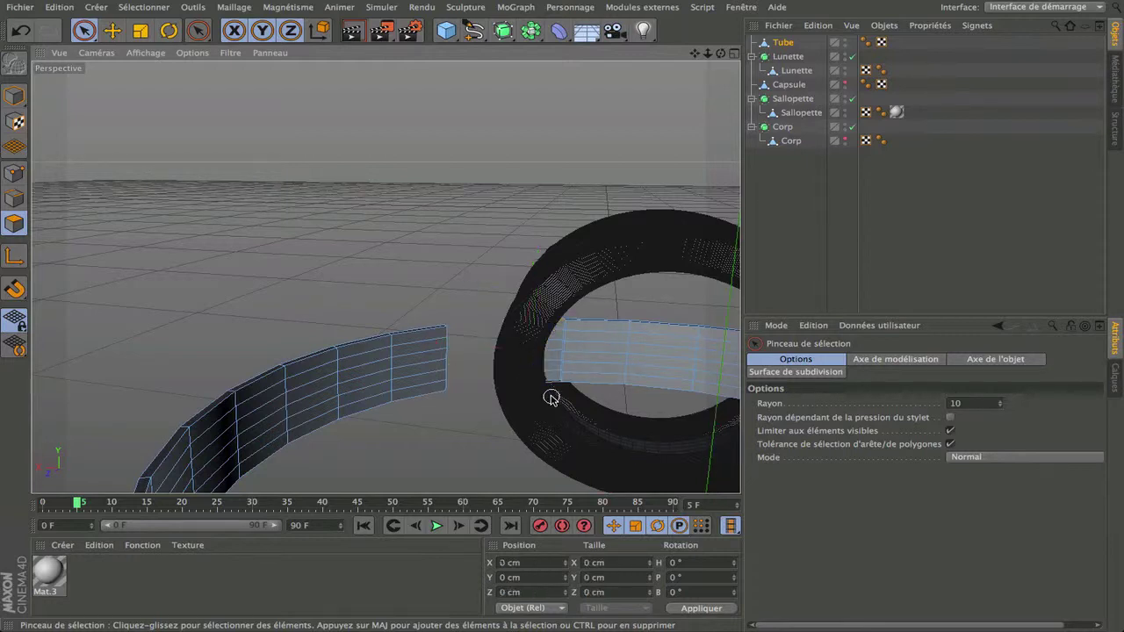
pyautogui.moveTo(552, 319); pyautogui.dragTo(544, 409)
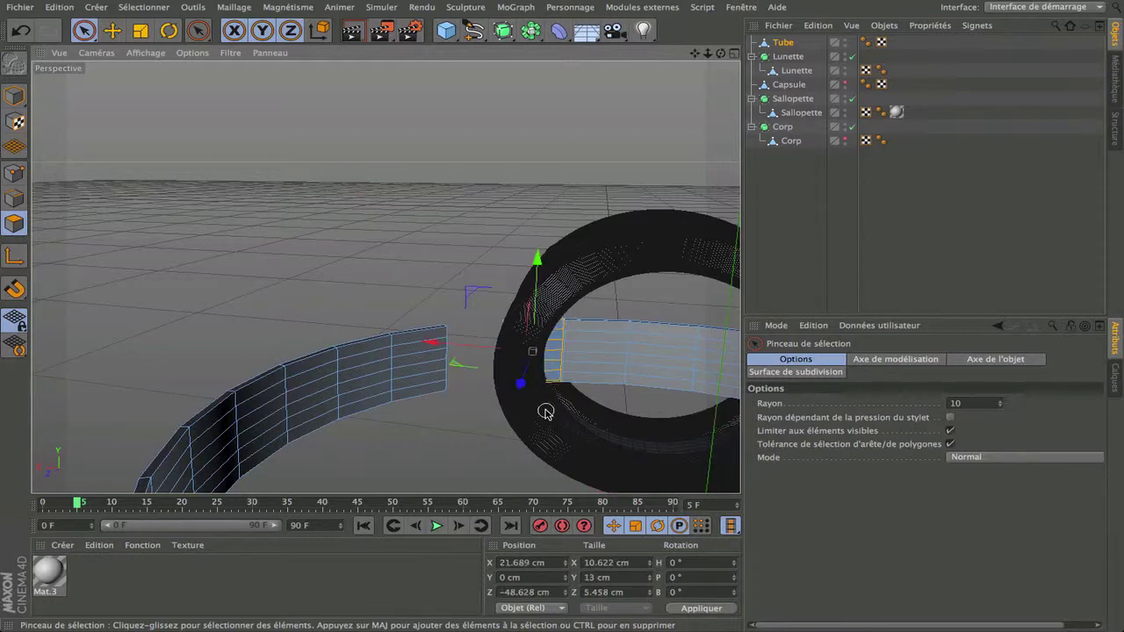
pyautogui.press('Delete')
pyautogui.moveTo(605, 324); pyautogui.dragTo(598, 402)
pyautogui.press('Delete')
pyautogui.moveTo(606, 324); pyautogui.dragTo(595, 400)
pyautogui.press('Delete')
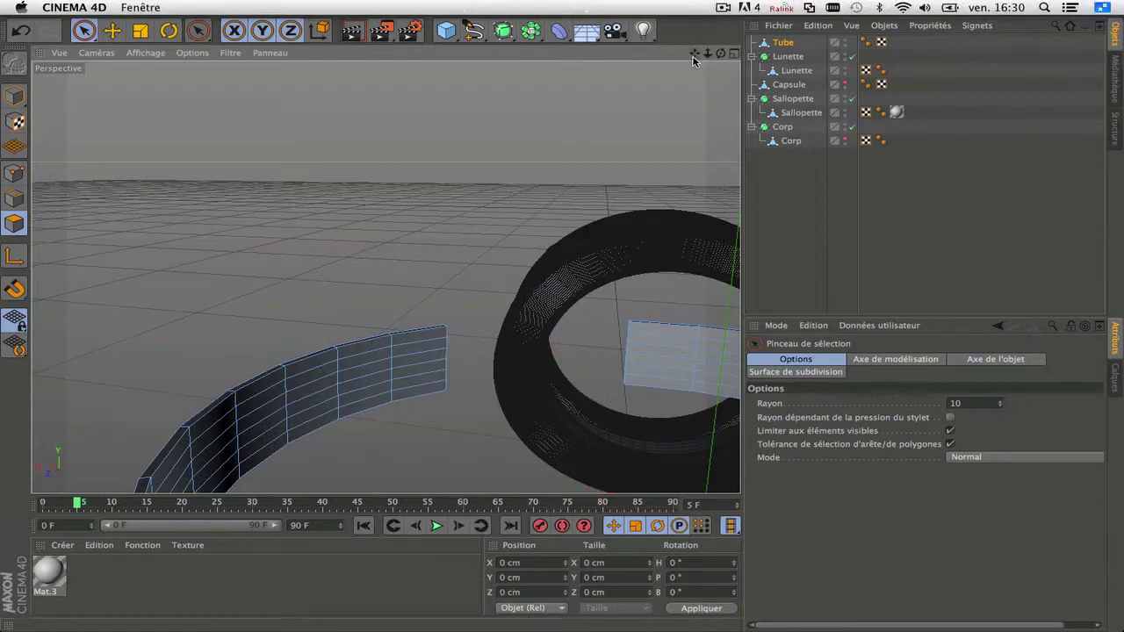
# Delete the outer and inner polygons of the next two strap segments across the middle of the goggle's opening.
pyautogui.moveTo(694, 53)
pyautogui.mouseDown()
pyautogui.moveTo(385, 277)
pyautogui.moveTo(258, 264)
pyautogui.mouseUp()
pyautogui.moveTo(394, 306); pyautogui.dragTo(386, 399)
pyautogui.press('Delete')
pyautogui.moveTo(393, 305); pyautogui.dragTo(385, 391)
pyautogui.press('Delete')
pyautogui.moveTo(448, 298); pyautogui.dragTo(427, 389)
pyautogui.press('Delete')
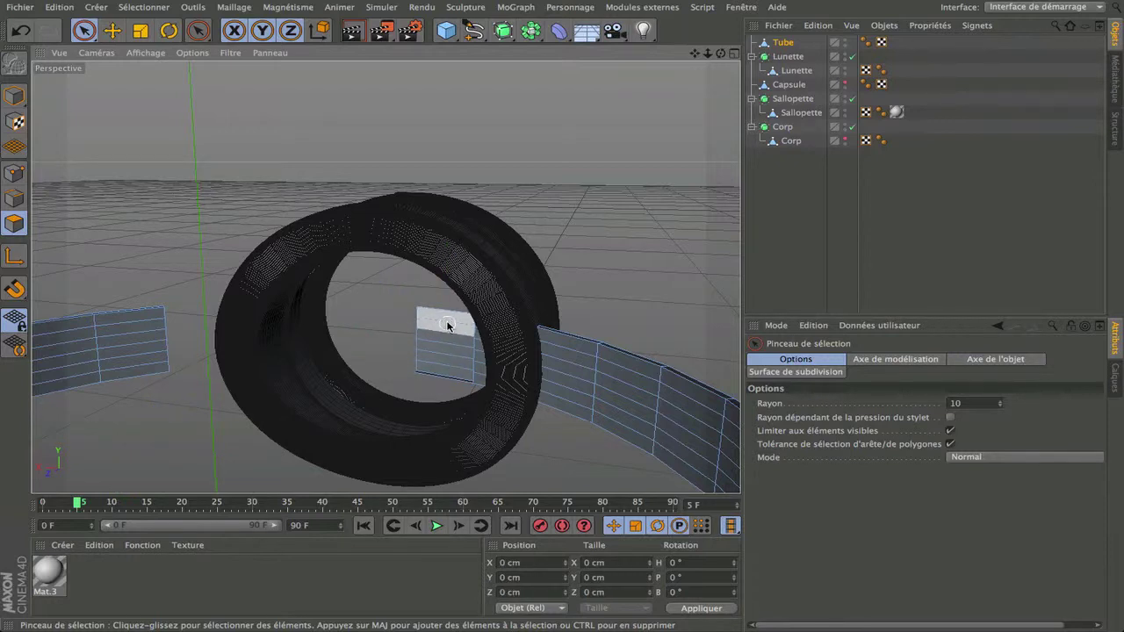
pyautogui.moveTo(449, 319); pyautogui.dragTo(448, 389)
pyautogui.press('Delete')
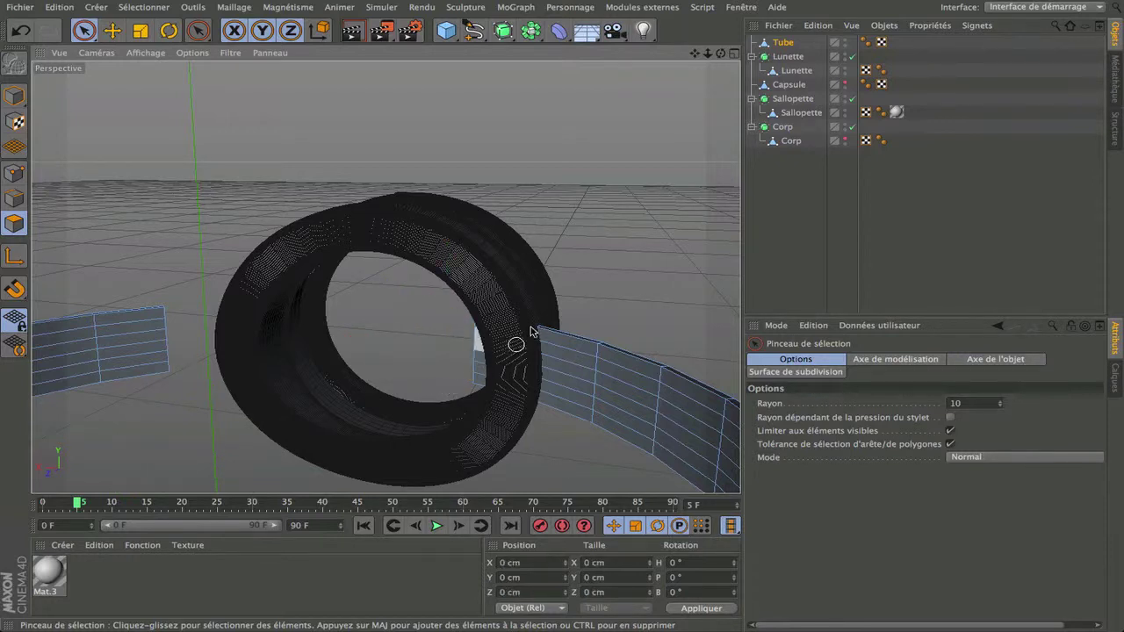
# Delete both layers of the strap segment partly hidden behind the far edge of the goggle's ring.
pyautogui.moveTo(515, 319); pyautogui.dragTo(478, 405)
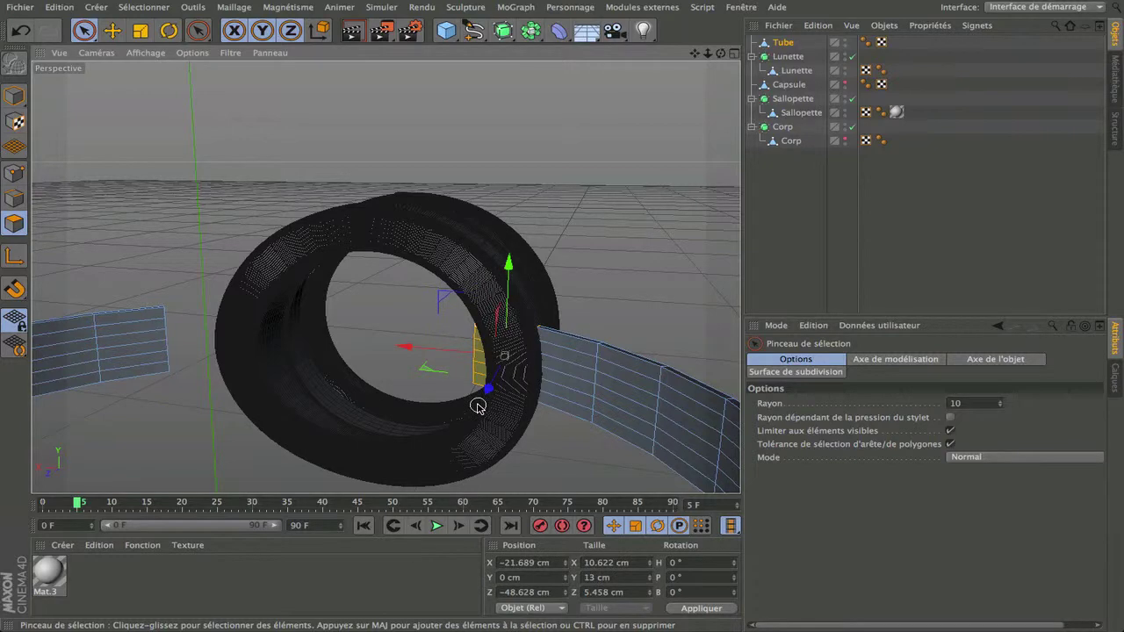
pyautogui.press('Delete')
pyautogui.click(505, 317)
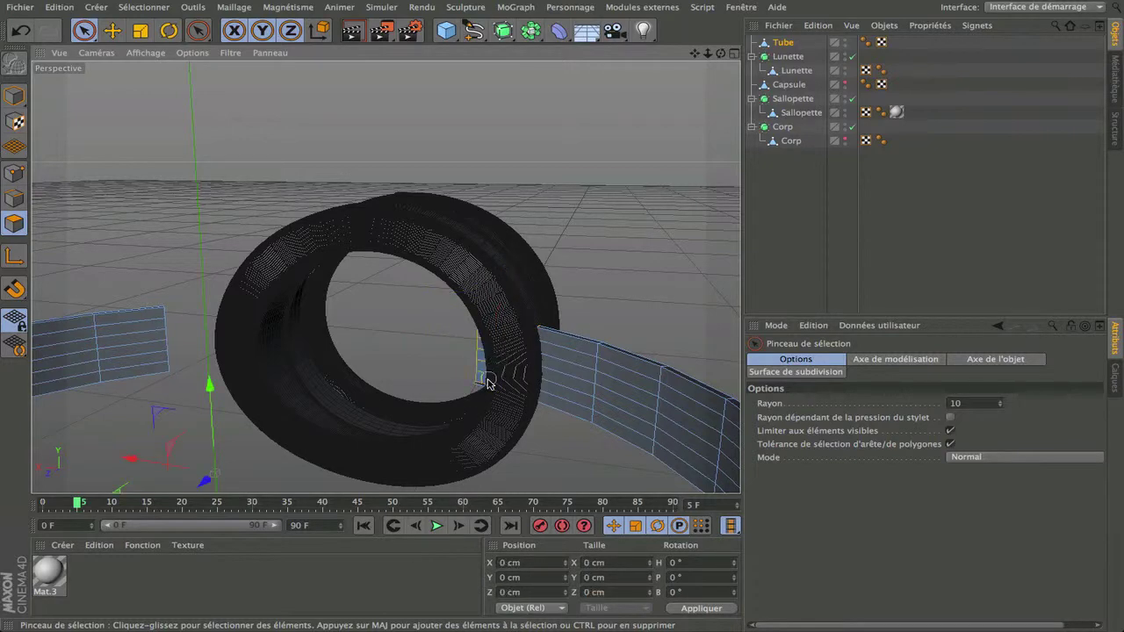
pyautogui.moveTo(487, 378); pyautogui.dragTo(483, 391)
pyautogui.press('Delete')
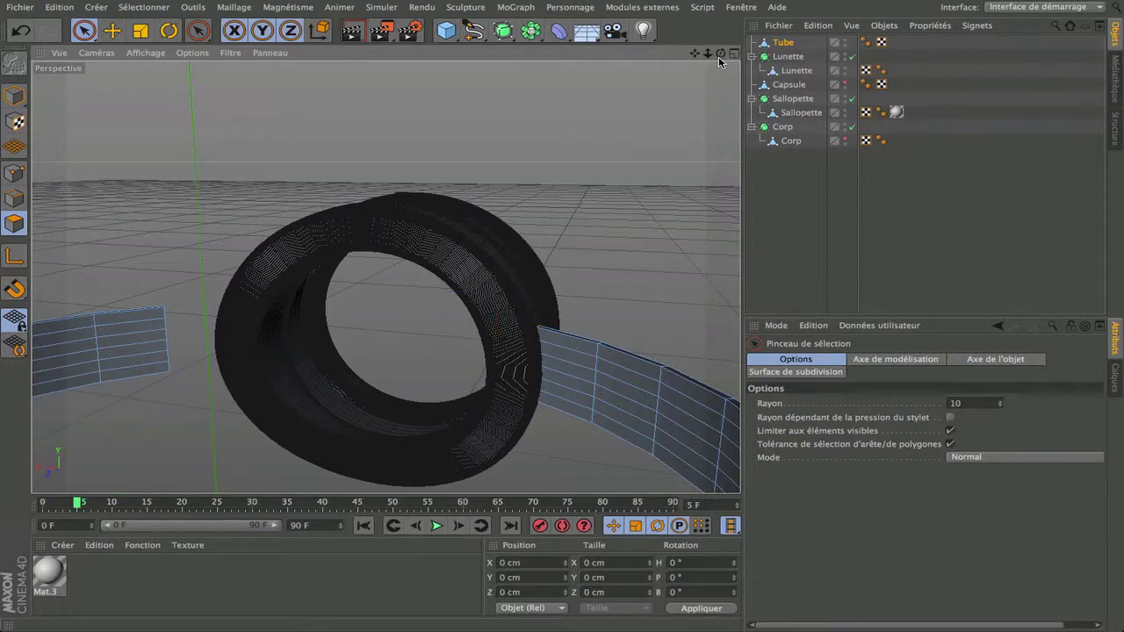
# Delete the strap segment beside the goggle on the opposite side, completing a symmetrical gap in the Tube.
pyautogui.moveTo(719, 56); pyautogui.dragTo(757, 51)
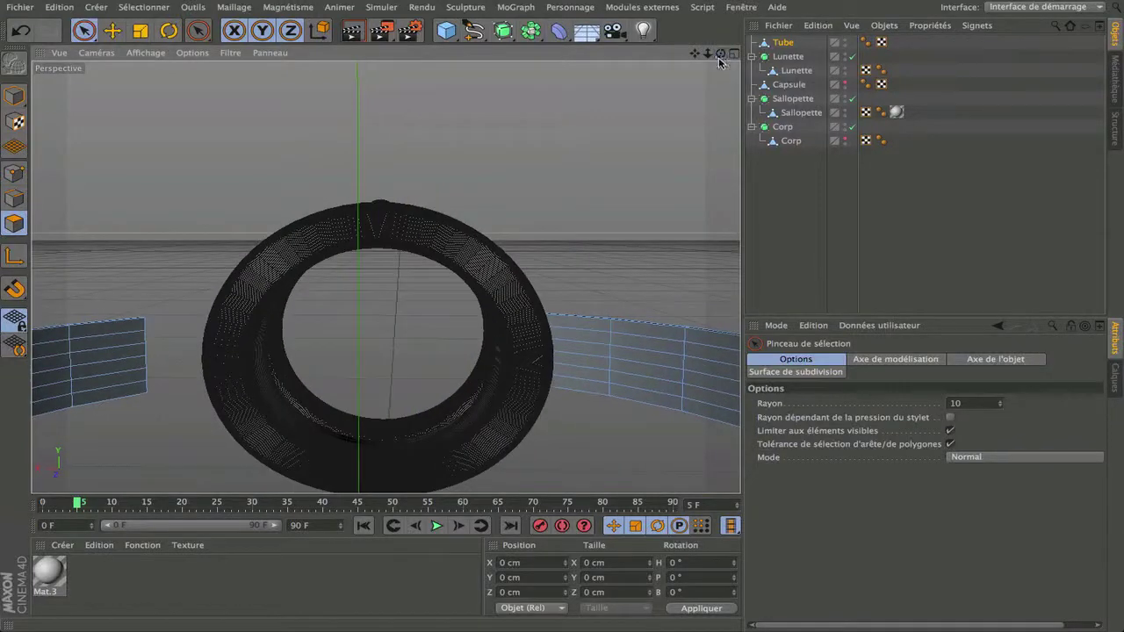
pyautogui.moveTo(556, 306); pyautogui.dragTo(557, 424)
pyautogui.press('Delete')
pyautogui.press('Delete')
pyautogui.scroll(-5, 537, 357)
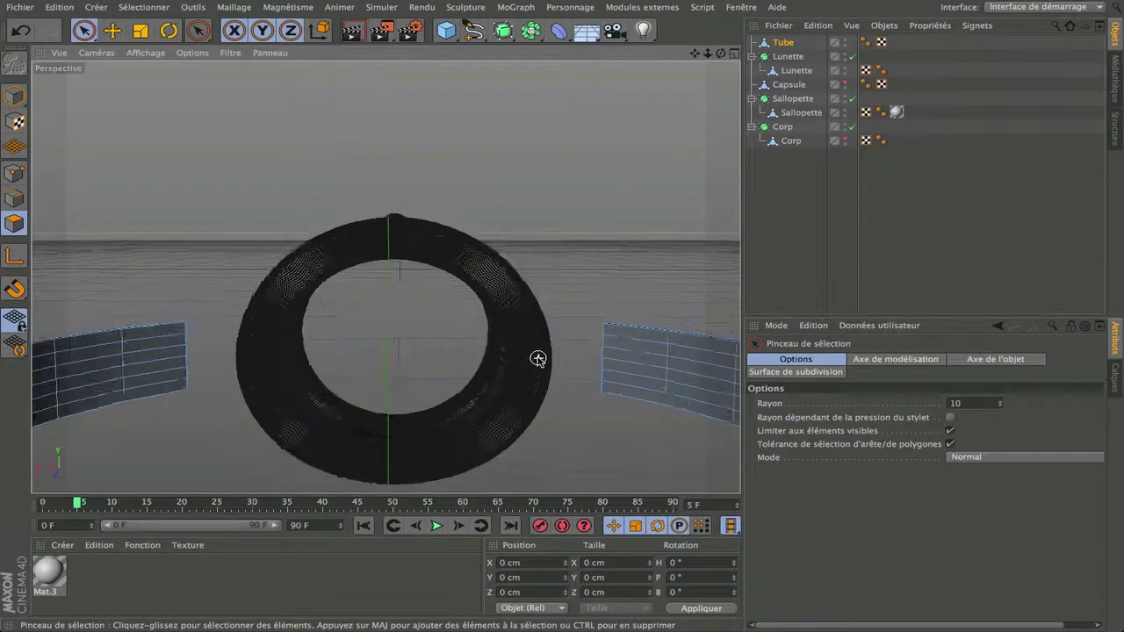
# Make the hidden Capsule attachments visible in the viewport beside the goggle and the opened strap.
pyautogui.scroll(1, 537, 357)
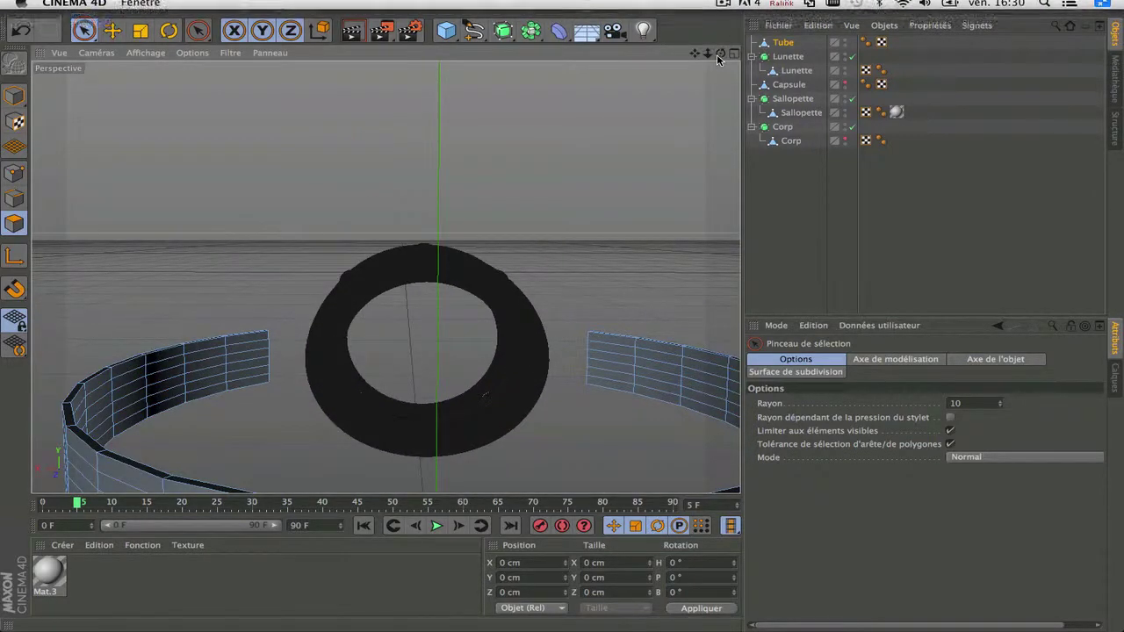
pyautogui.moveTo(721, 55); pyautogui.dragTo(386, 277)
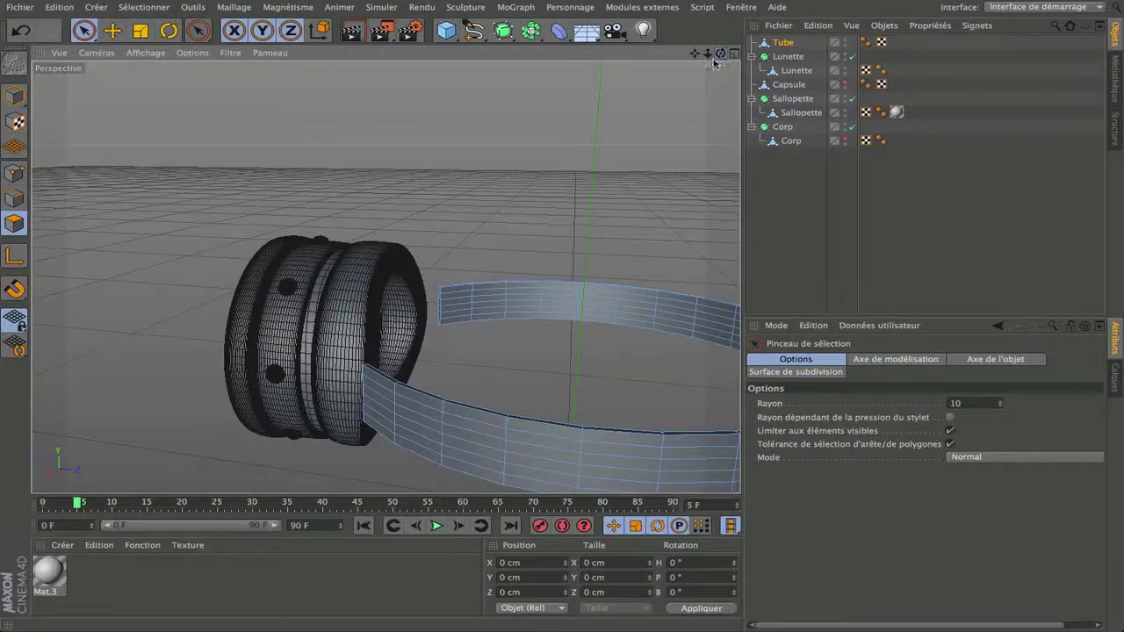
pyautogui.click(845, 82)
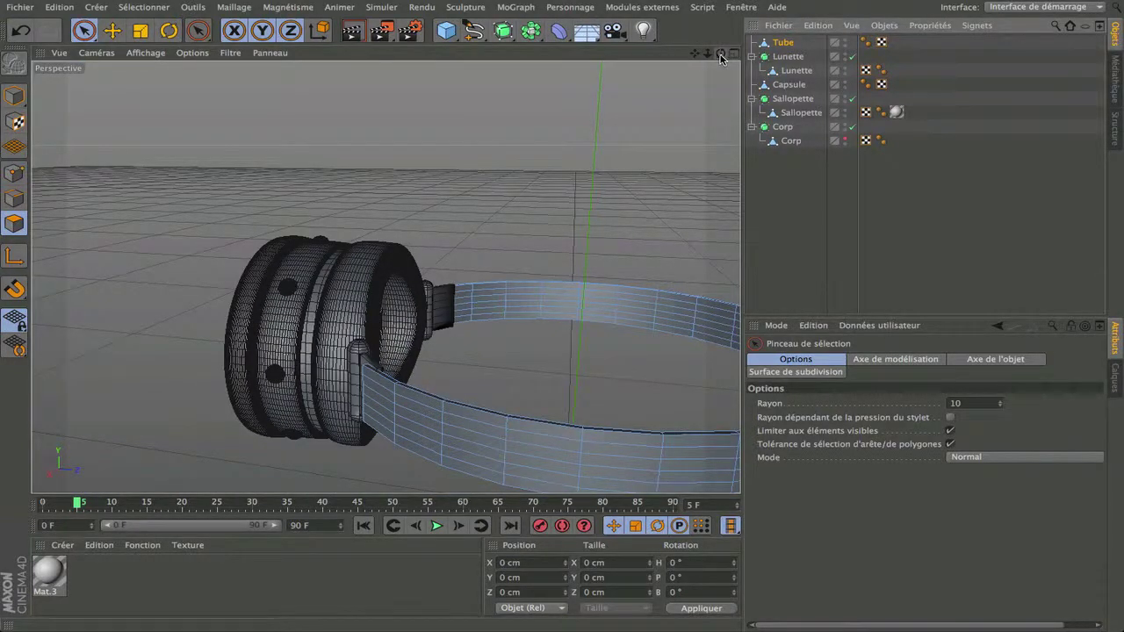
# Delete the inner and outer polygons of the Tube segment overlapping the first side attachment, leaving a gap before the strap.
pyautogui.moveTo(720, 55); pyautogui.dragTo(385, 276)
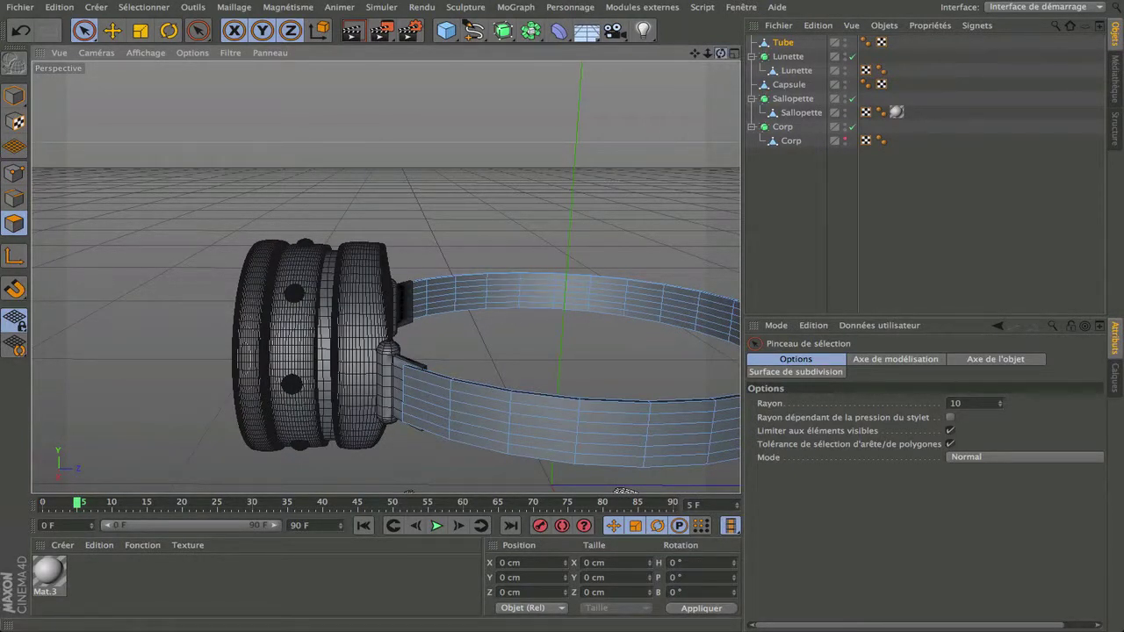
pyautogui.moveTo(720, 54); pyautogui.dragTo(385, 277)
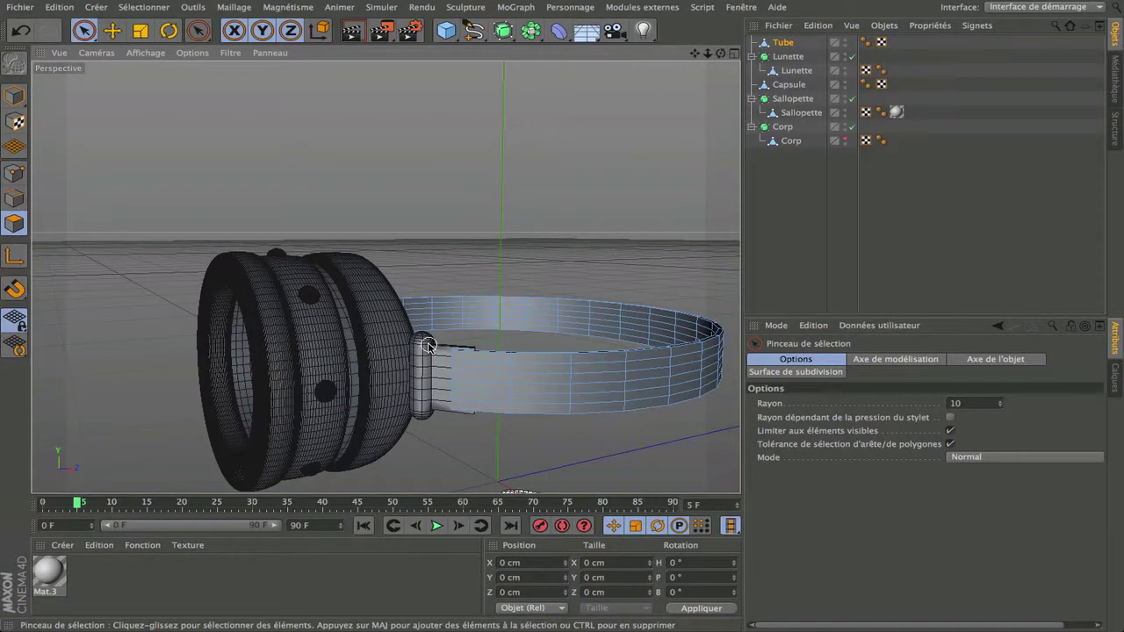
pyautogui.scroll(4, 467, 392)
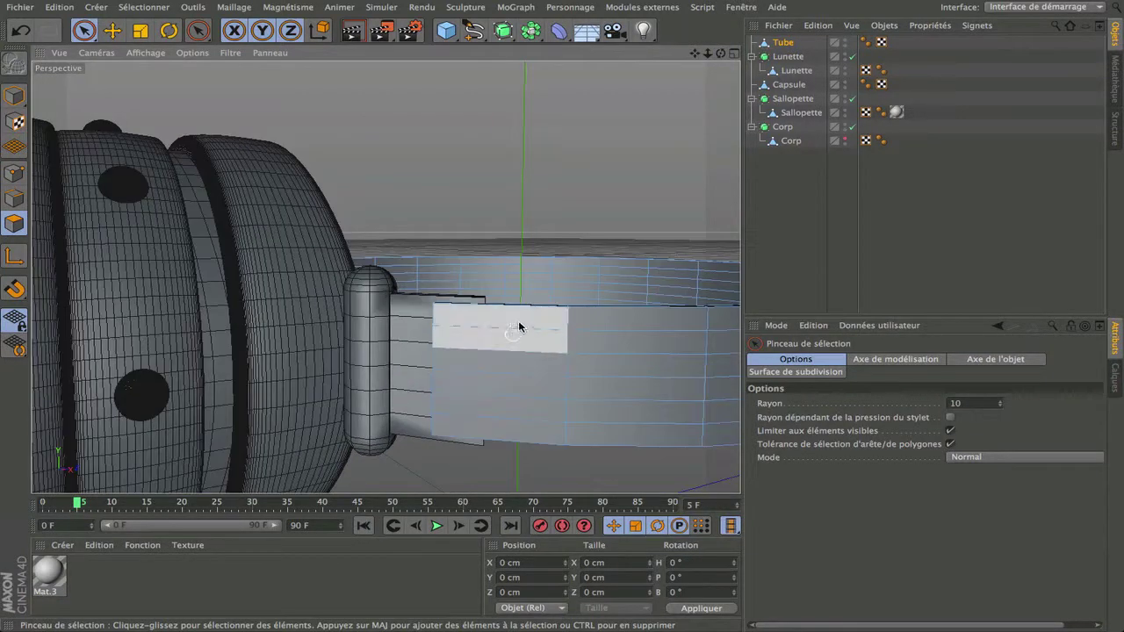
pyautogui.moveTo(720, 54); pyautogui.dragTo(385, 276)
pyautogui.moveTo(265, 299); pyautogui.dragTo(284, 449)
pyautogui.press('Delete')
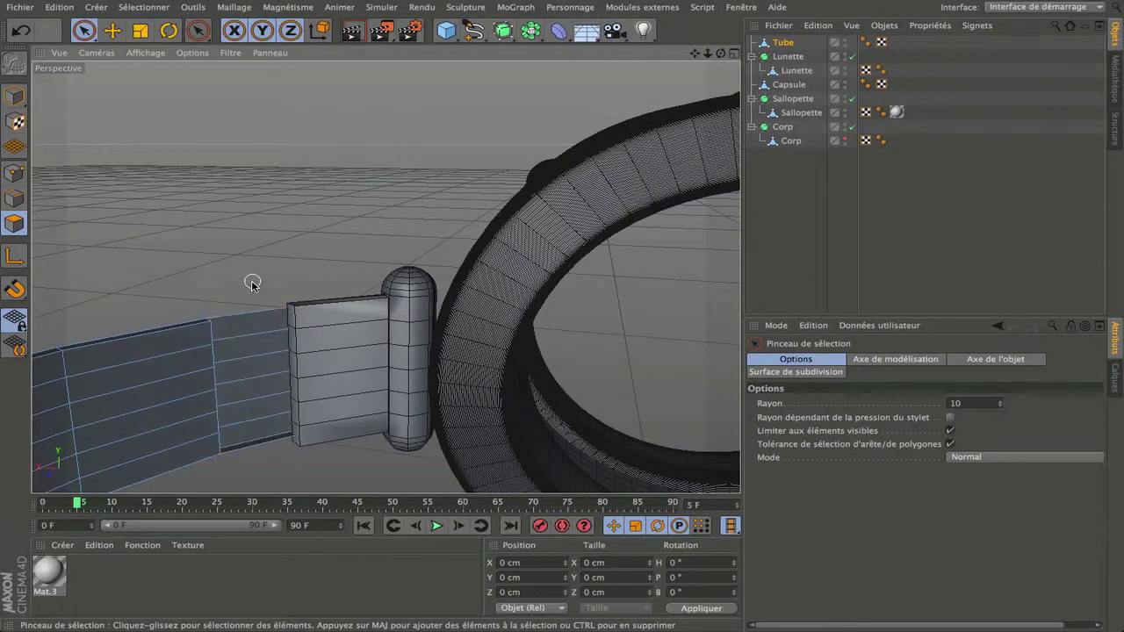
pyautogui.moveTo(251, 281); pyautogui.dragTo(278, 454)
pyautogui.press('Delete')
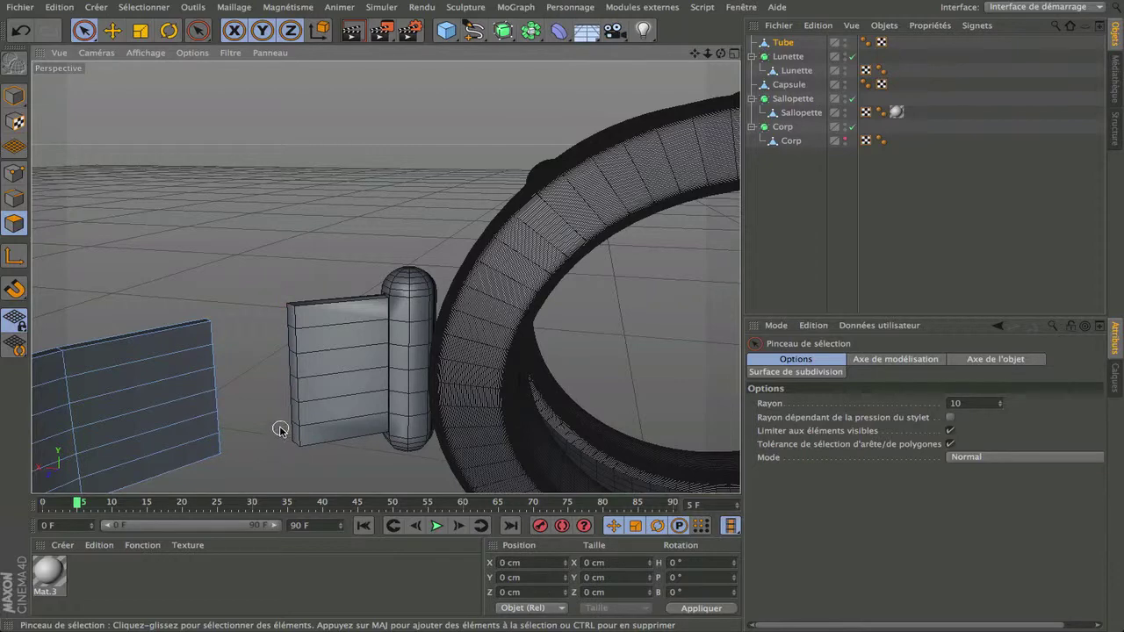
# Delete both layers of the Tube segment next to the attachment on the goggle's opposite side.
pyautogui.scroll(-6, 280, 428)
pyautogui.moveTo(720, 53)
pyautogui.mouseDown()
pyautogui.moveTo(385, 277)
pyautogui.moveTo(650, 353)
pyautogui.moveTo(612, 446)
pyautogui.mouseUp()
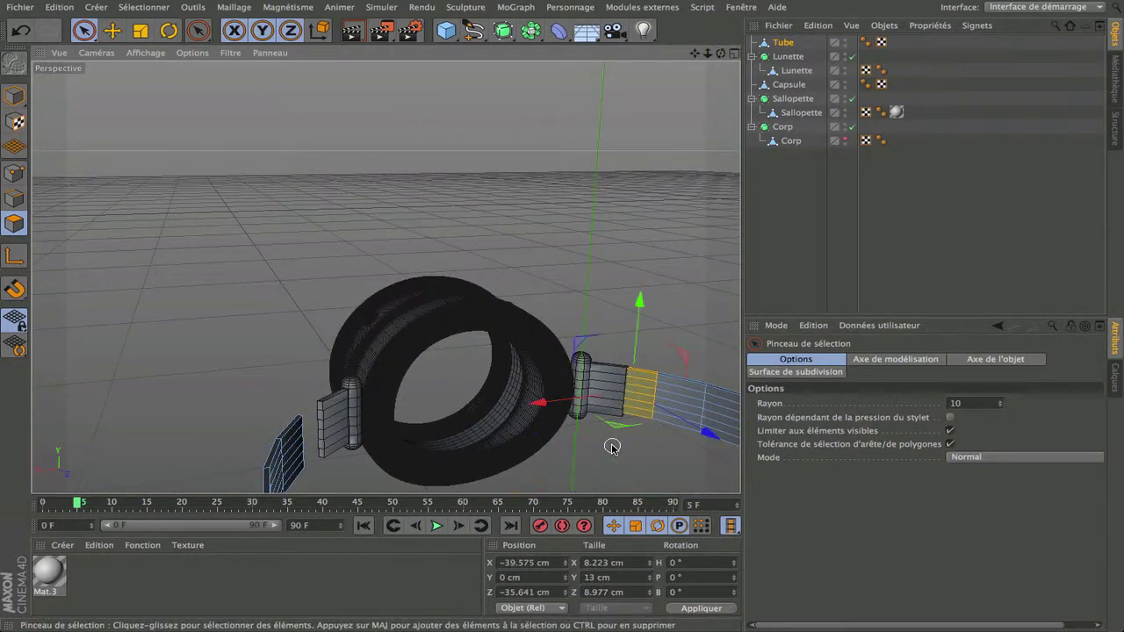
pyautogui.press('Delete')
pyautogui.moveTo(626, 369); pyautogui.dragTo(615, 459)
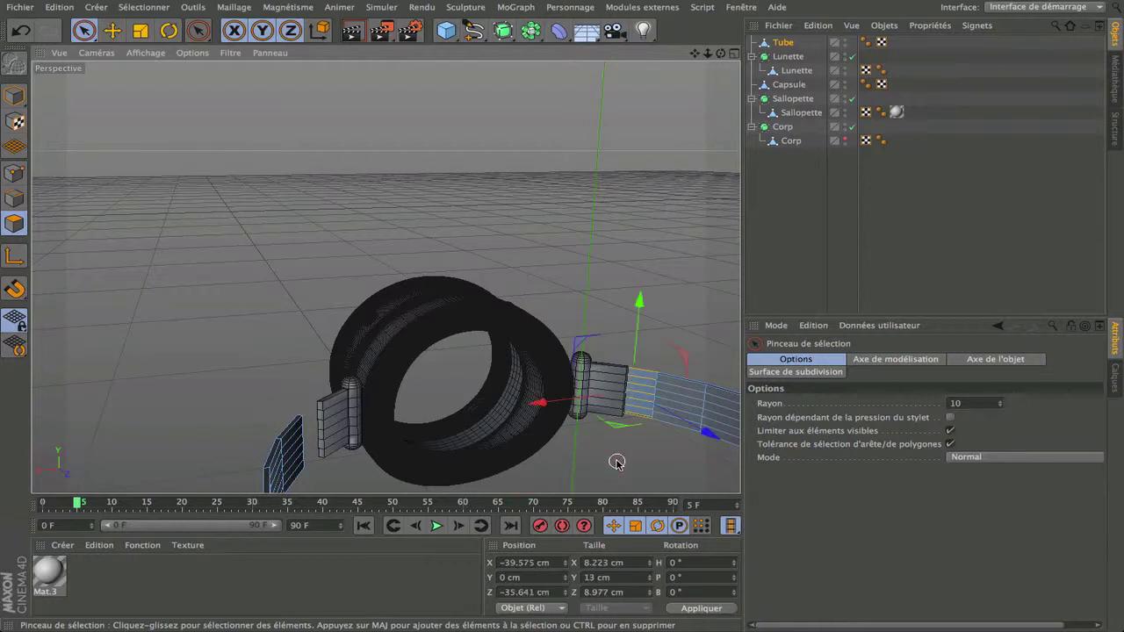
pyautogui.press('Delete')
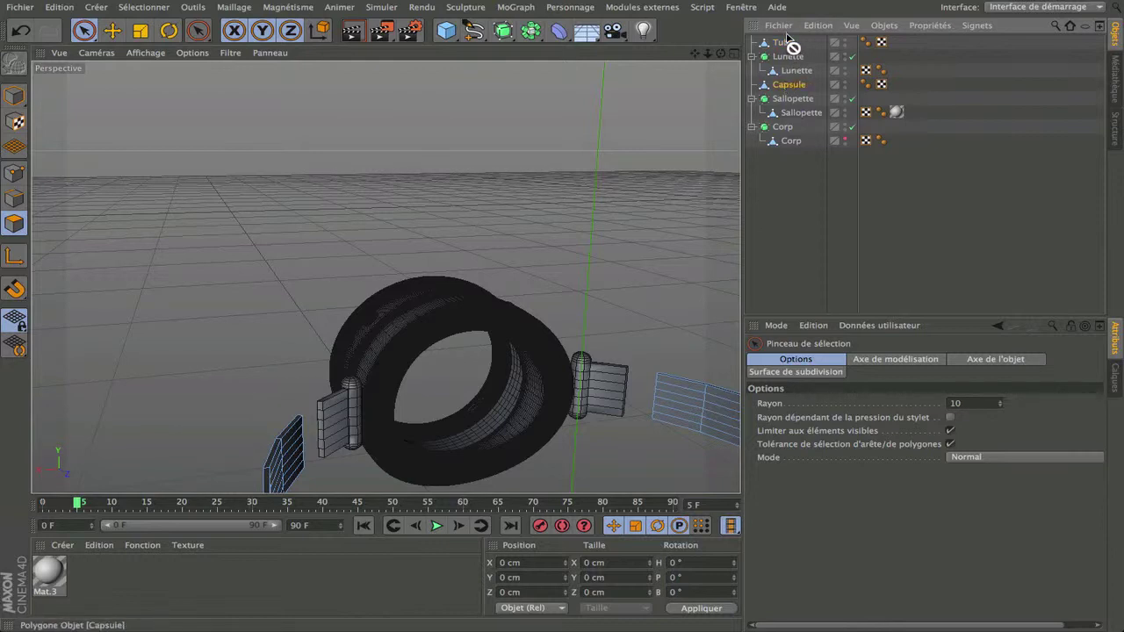
# Place Capsule above Tube in the object hierarchy and merge the two into one object, deleting the originals.
pyautogui.moveTo(788, 41); pyautogui.dragTo(788, 42)
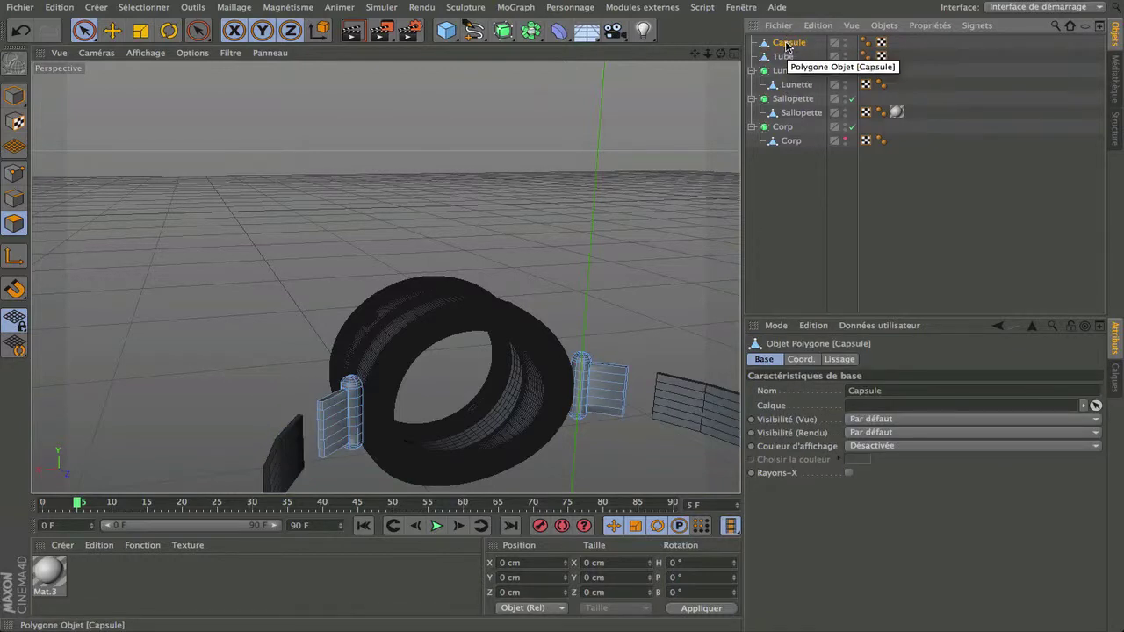
pyautogui.keyDown('shift'); pyautogui.click(784, 57); pyautogui.keyUp('shift')
pyautogui.rightClick(784, 57)
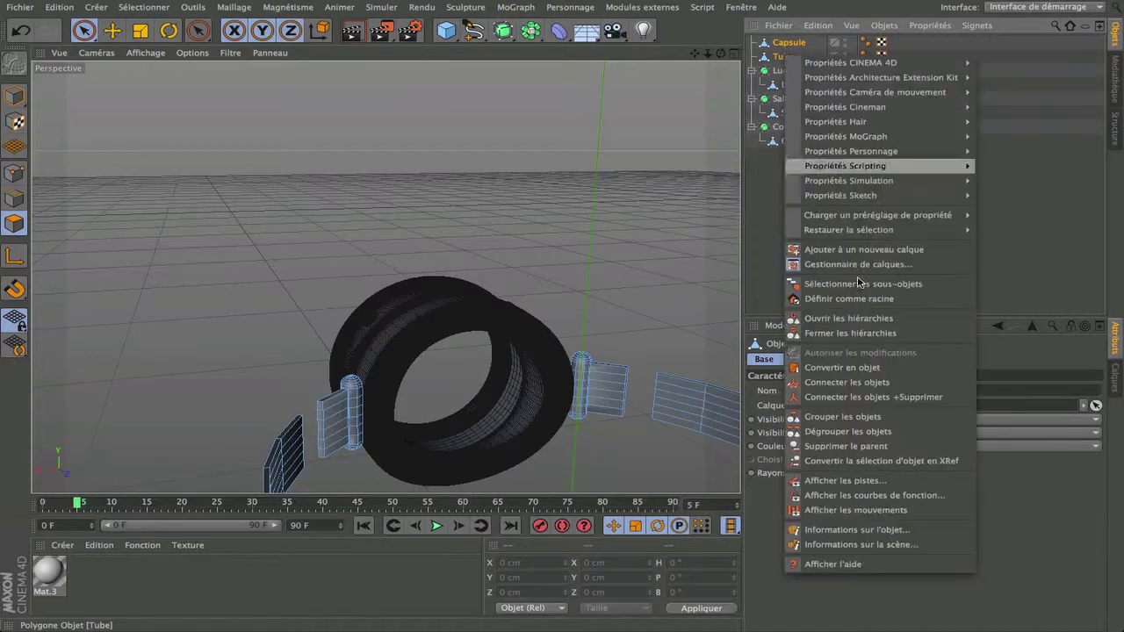
pyautogui.click(866, 397)
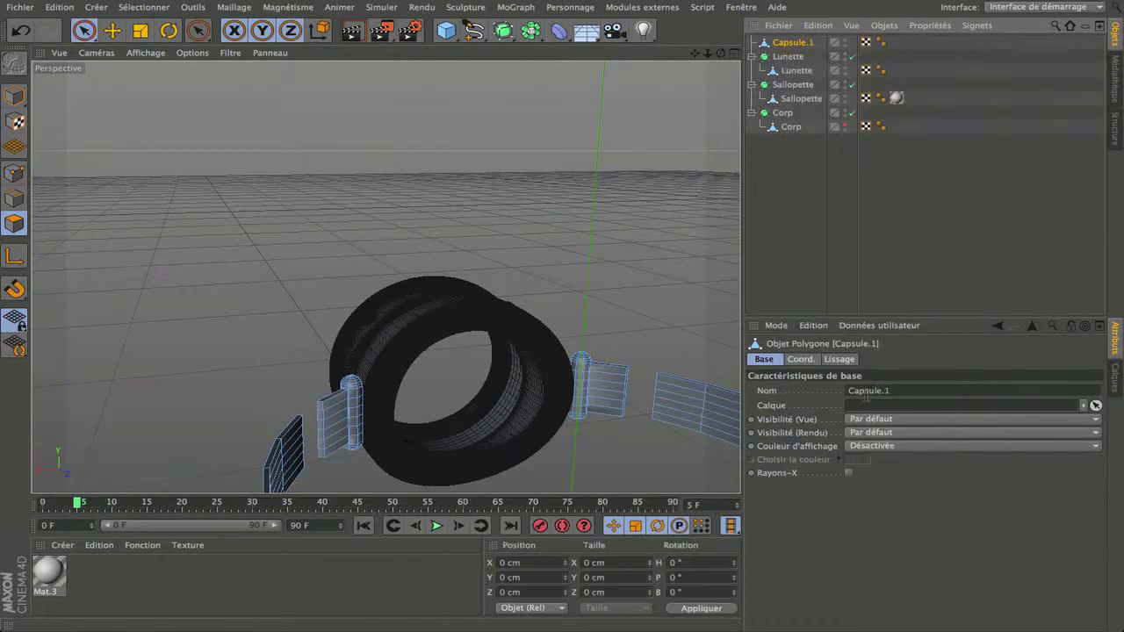
# Activate the Couture tool and switch the merged Capsule.1 object to point mode.
pyautogui.click(203, 32)
pyautogui.click(233, 7)
pyautogui.moveTo(256, 62)
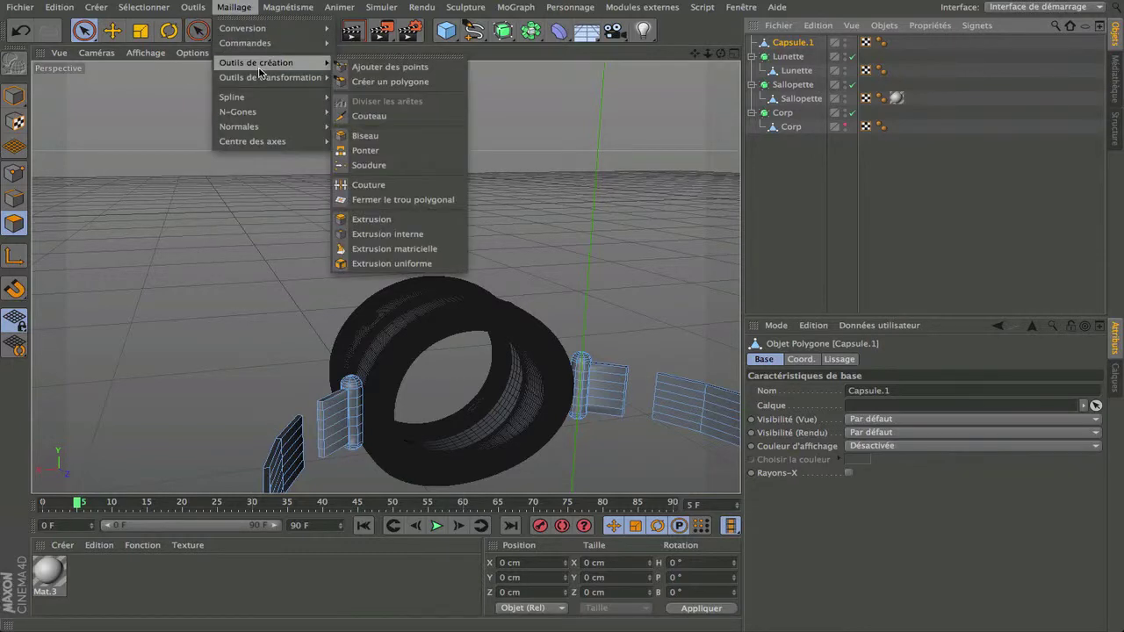
pyautogui.click(410, 186)
pyautogui.click(14, 173)
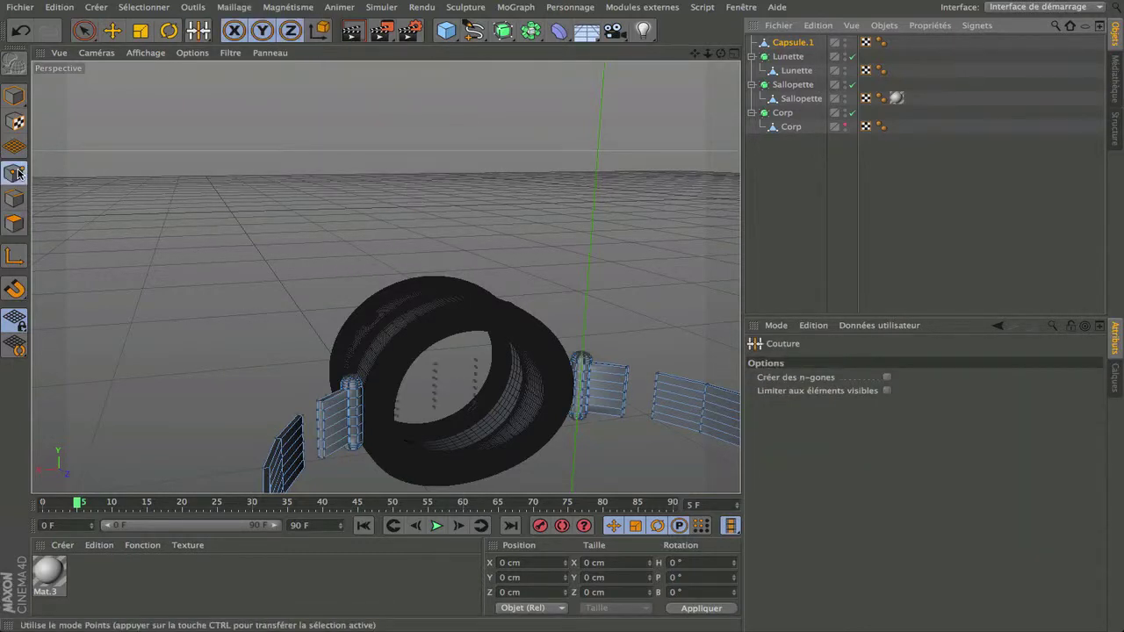
pyautogui.scroll(6, 438, 376)
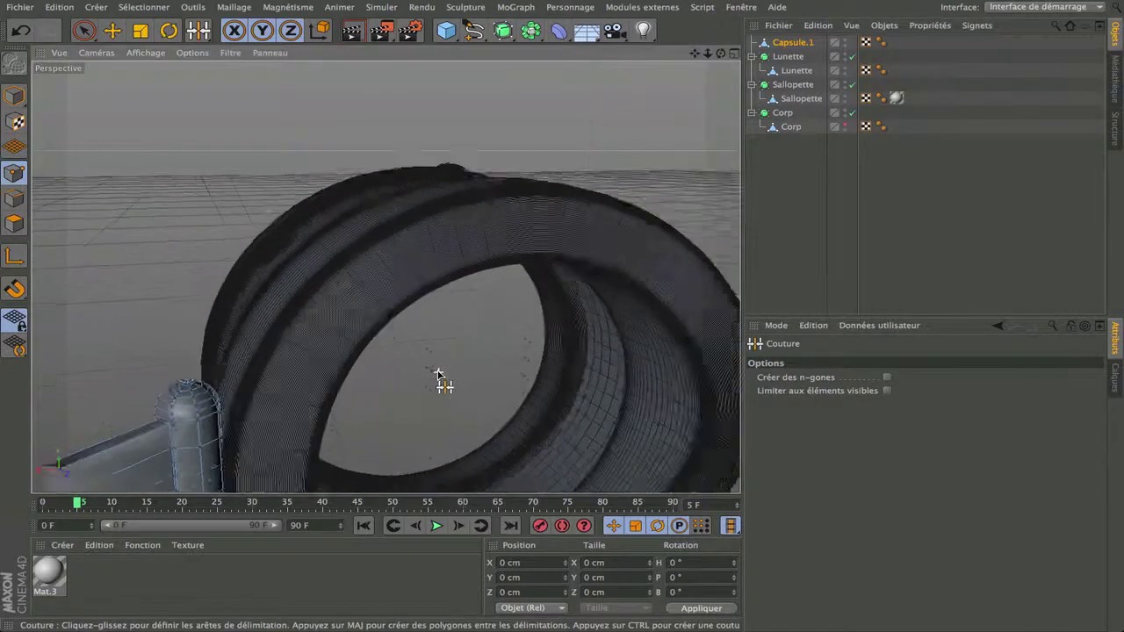
pyautogui.scroll(-4, 438, 376)
pyautogui.scroll(-3, 428, 378)
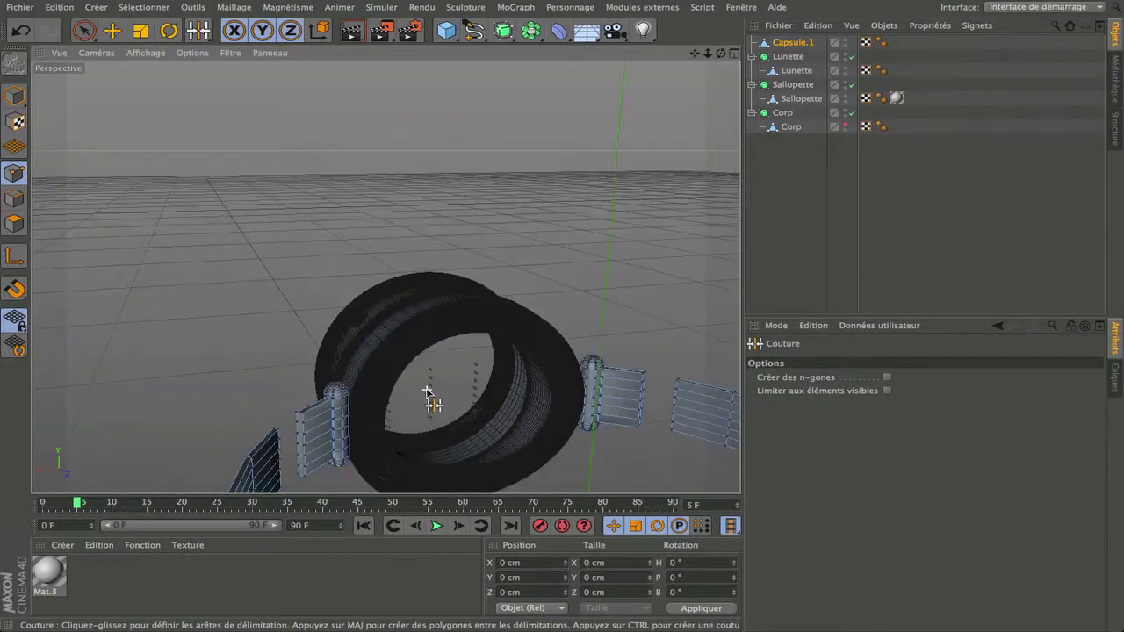
# Clean the stray loose points in the strap's gap out of the Capsule.1 mesh with a mesh command.
pyautogui.click(765, 57)
pyautogui.click(766, 44)
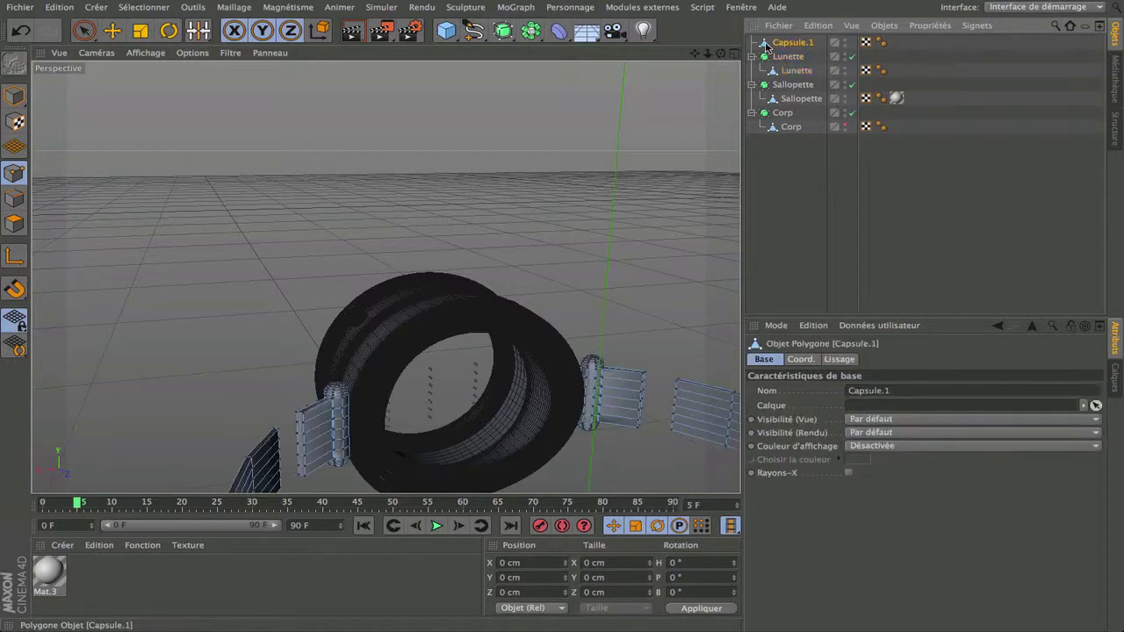
pyautogui.click(235, 8)
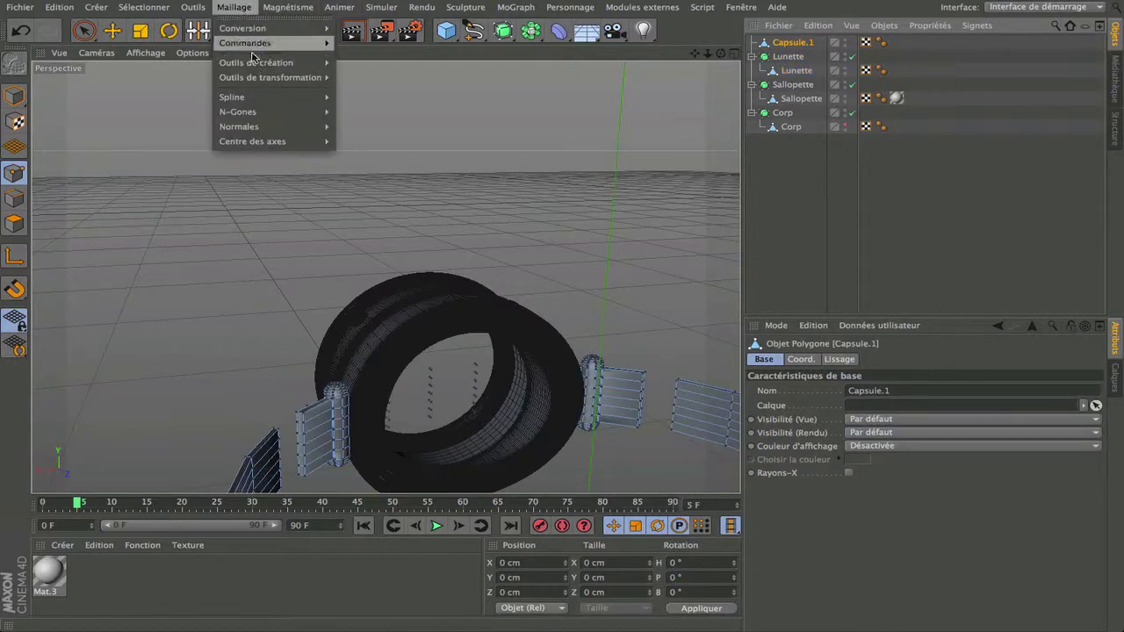
pyautogui.moveTo(253, 45)
pyautogui.click(382, 295)
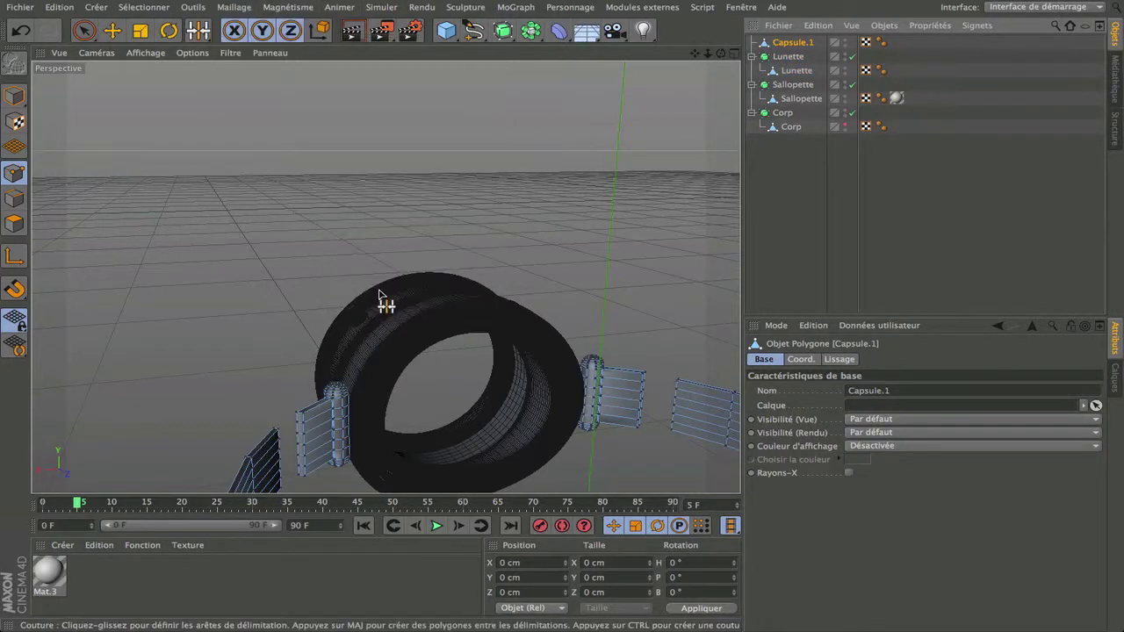
# Select and delete the column of polygons closing the free end of the near side attachment, facing the strap.
pyautogui.moveTo(720, 56); pyautogui.dragTo(720, 58)
pyautogui.scroll(5, 576, 416)
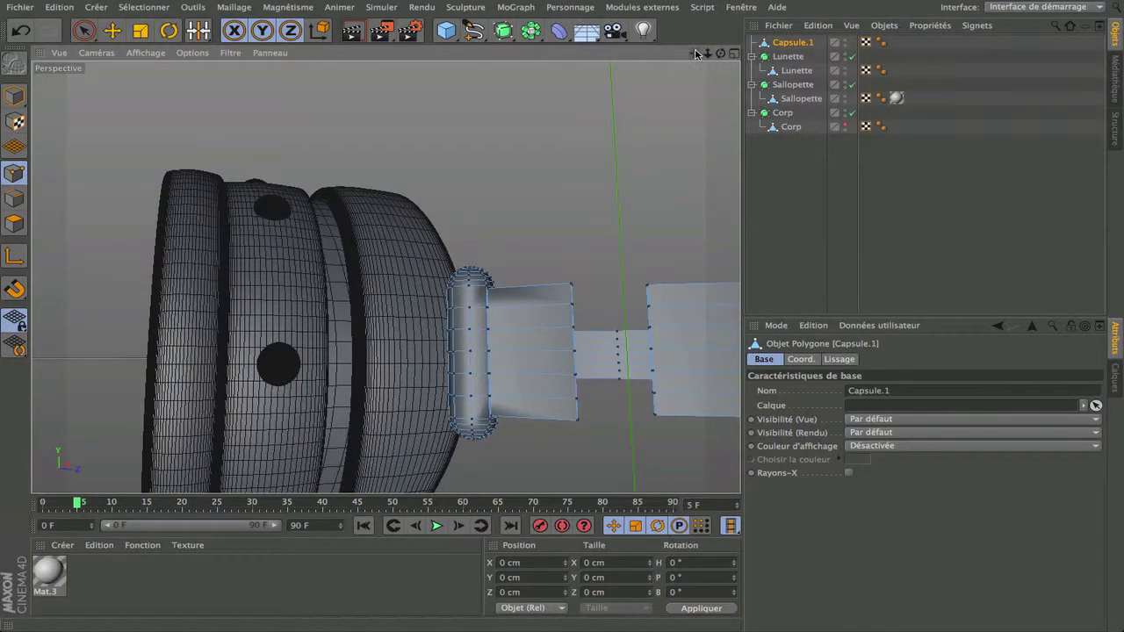
pyautogui.moveTo(695, 54); pyautogui.dragTo(720, 55)
pyautogui.scroll(5, 369, 329)
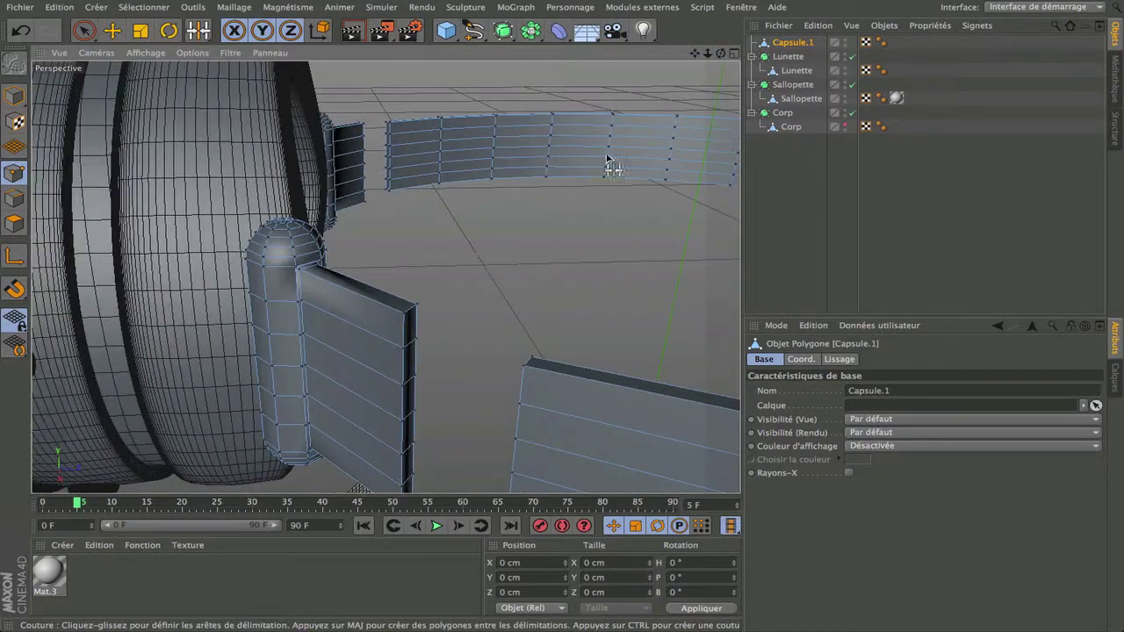
pyautogui.moveTo(720, 56); pyautogui.dragTo(721, 55)
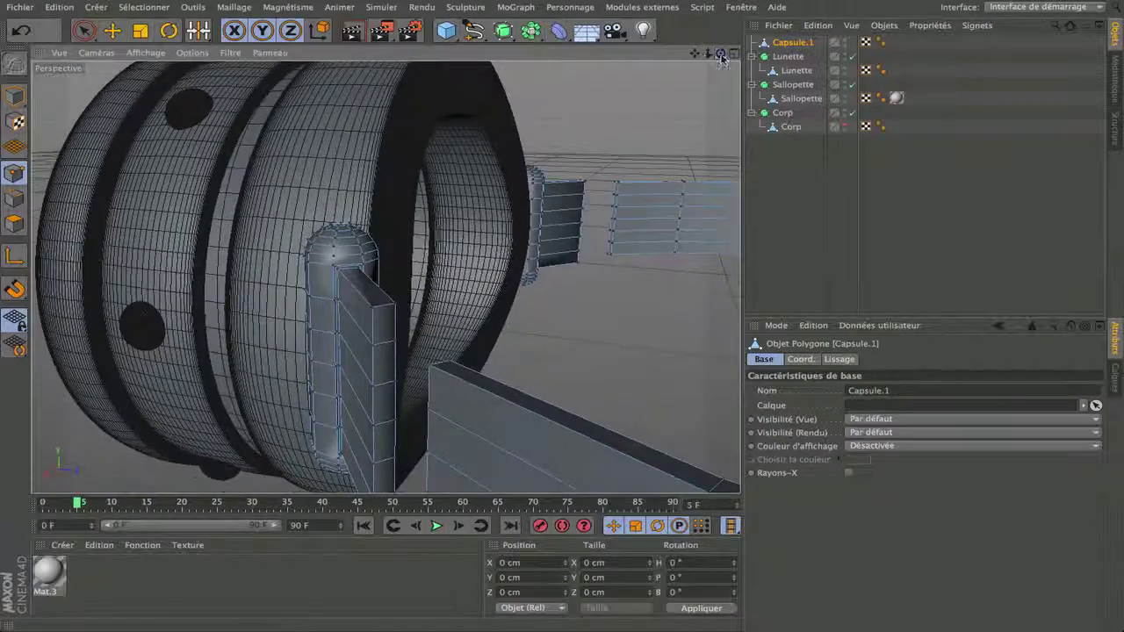
pyautogui.moveTo(84, 37); pyautogui.dragTo(121, 51)
pyautogui.click(17, 222)
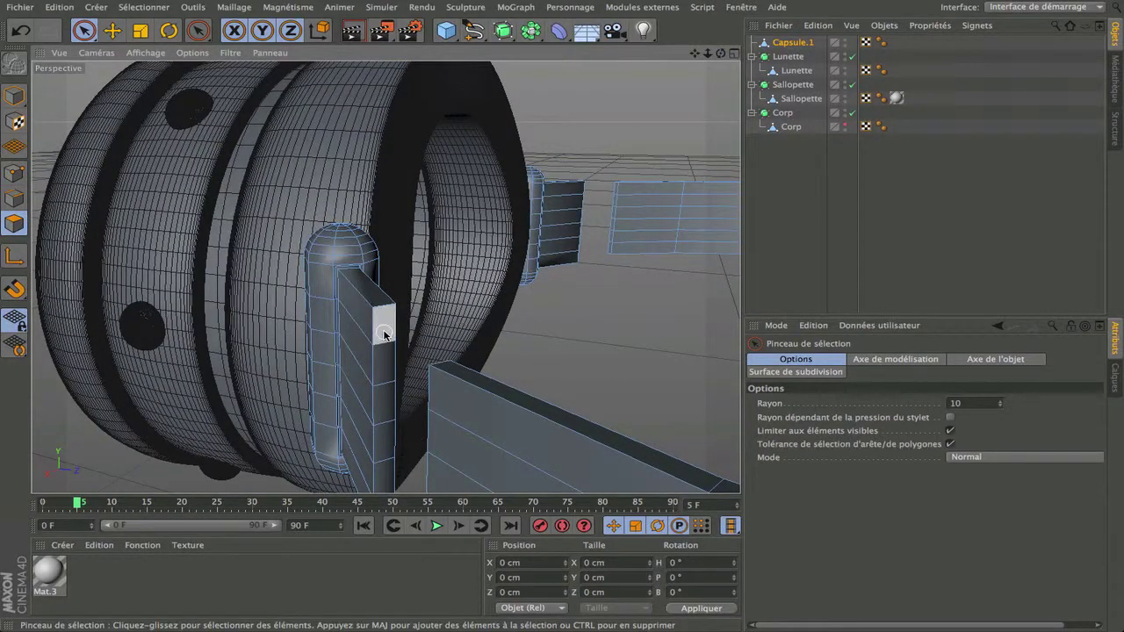
pyautogui.moveTo(383, 316); pyautogui.dragTo(389, 468)
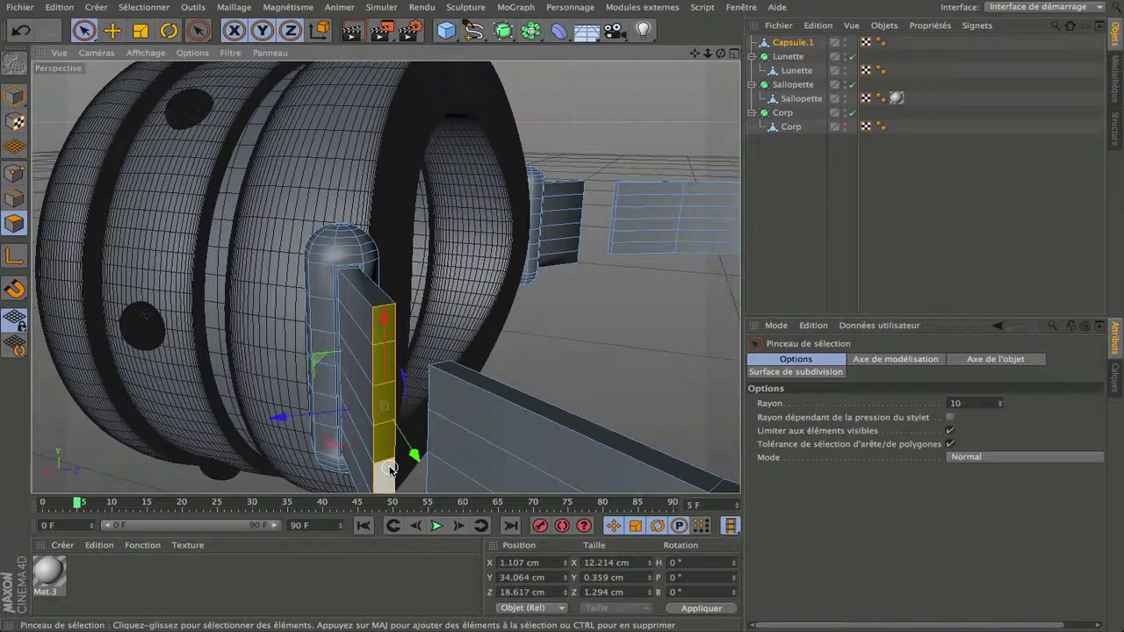
pyautogui.scroll(-5, 389, 469)
pyautogui.moveTo(695, 54); pyautogui.dragTo(699, 3)
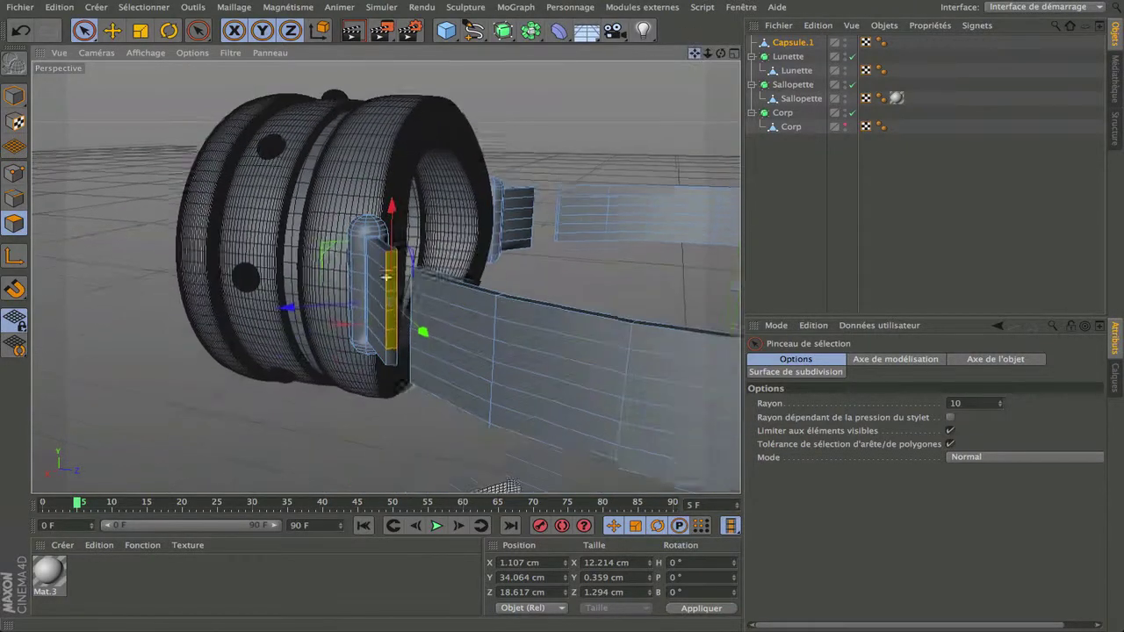
pyautogui.scroll(5, 391, 351)
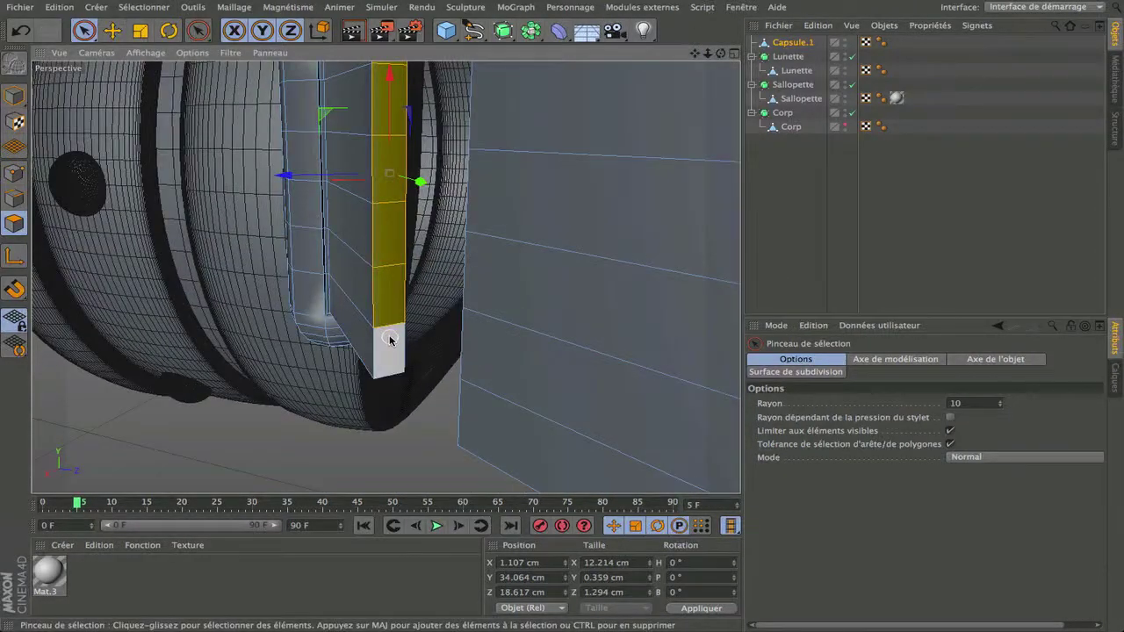
pyautogui.press('Delete')
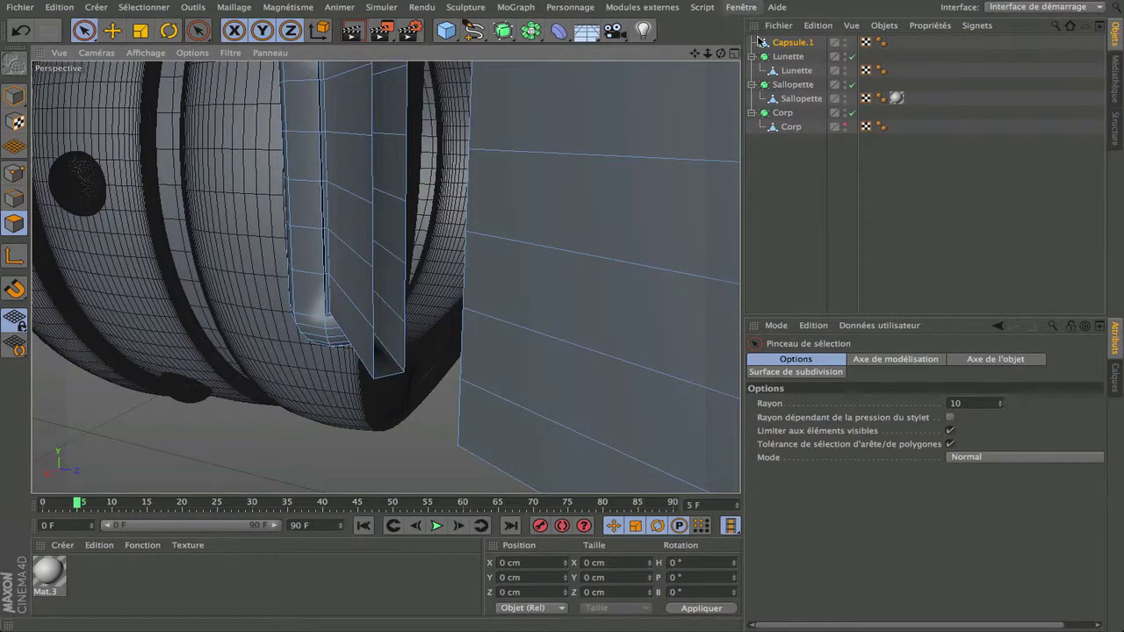
# Sew the near attachment's upper outer corner point to the strap's matching corner point using the Couture tool in point mode.
pyautogui.moveTo(721, 55); pyautogui.dragTo(649, 114)
pyautogui.scroll(-5, 561, 156)
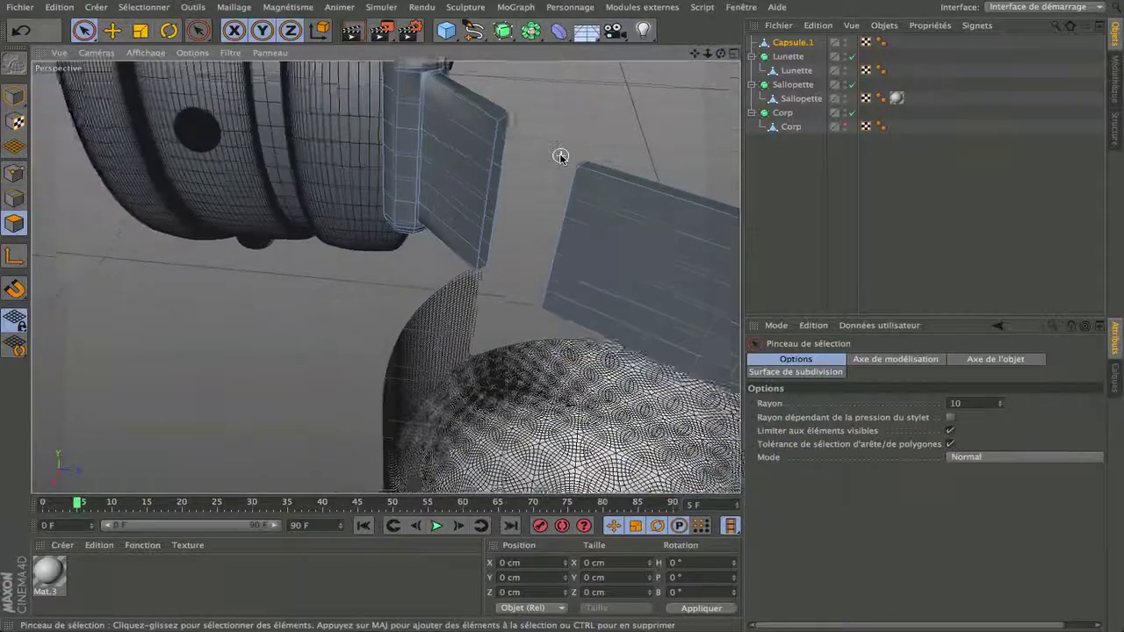
pyautogui.moveTo(720, 54); pyautogui.dragTo(681, 18)
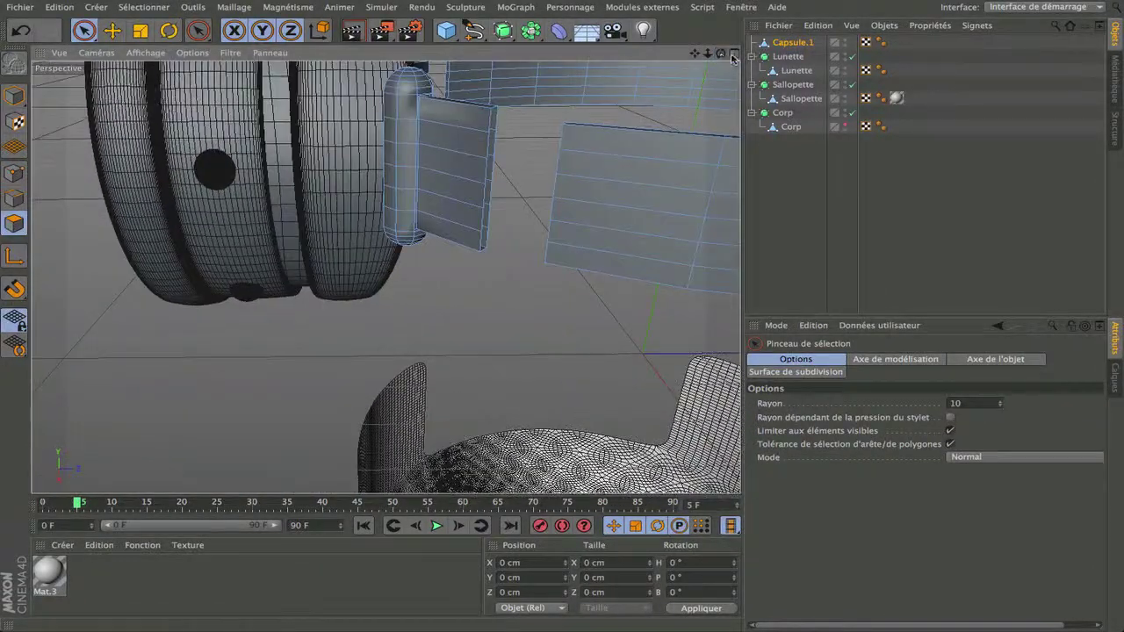
pyautogui.click(199, 32)
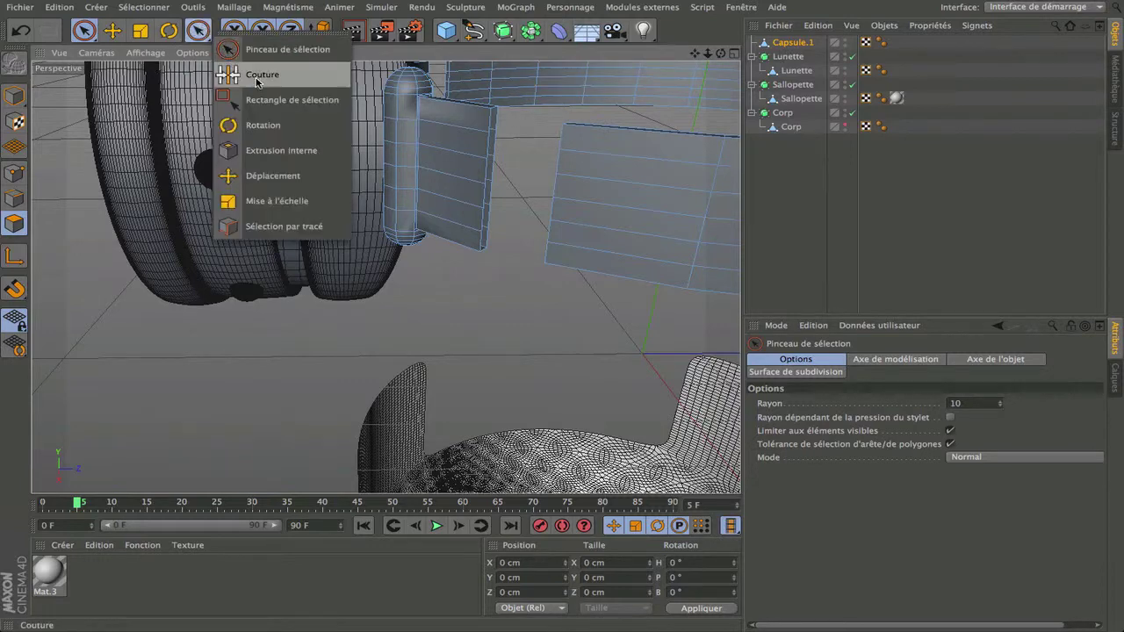
pyautogui.click(256, 78)
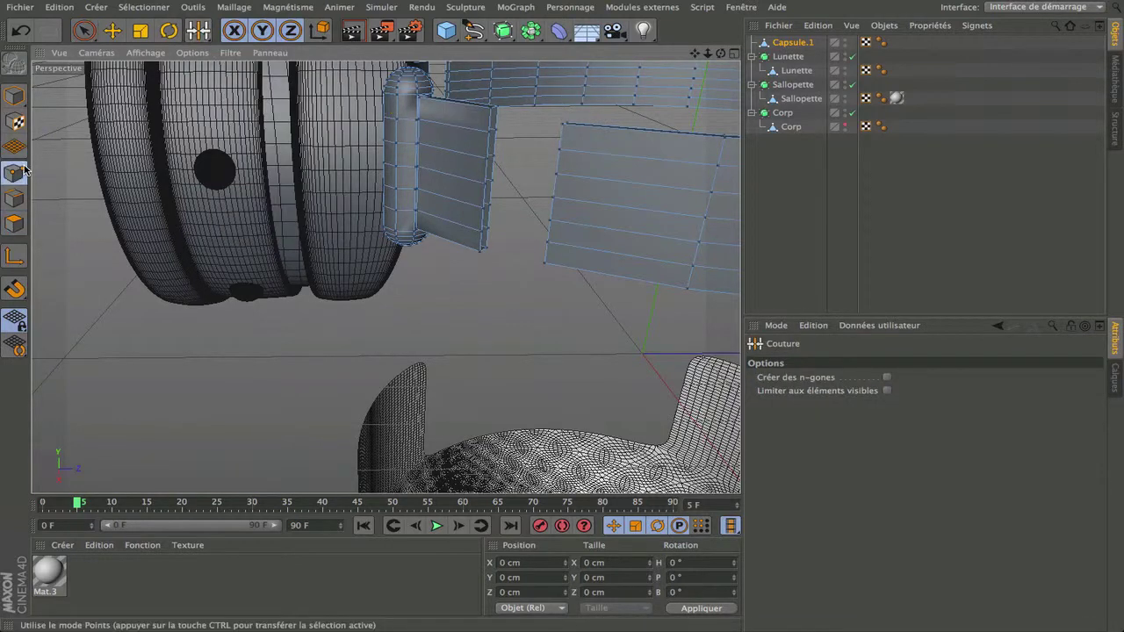
pyautogui.moveTo(721, 54); pyautogui.dragTo(384, 276)
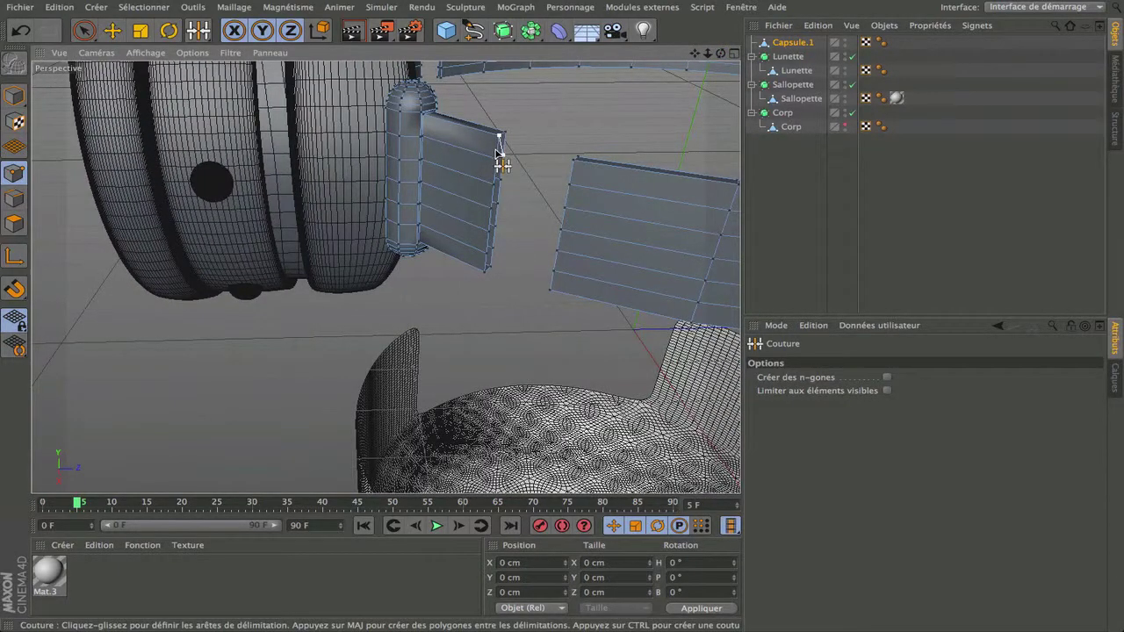
pyautogui.moveTo(536, 152); pyautogui.dragTo(535, 152)
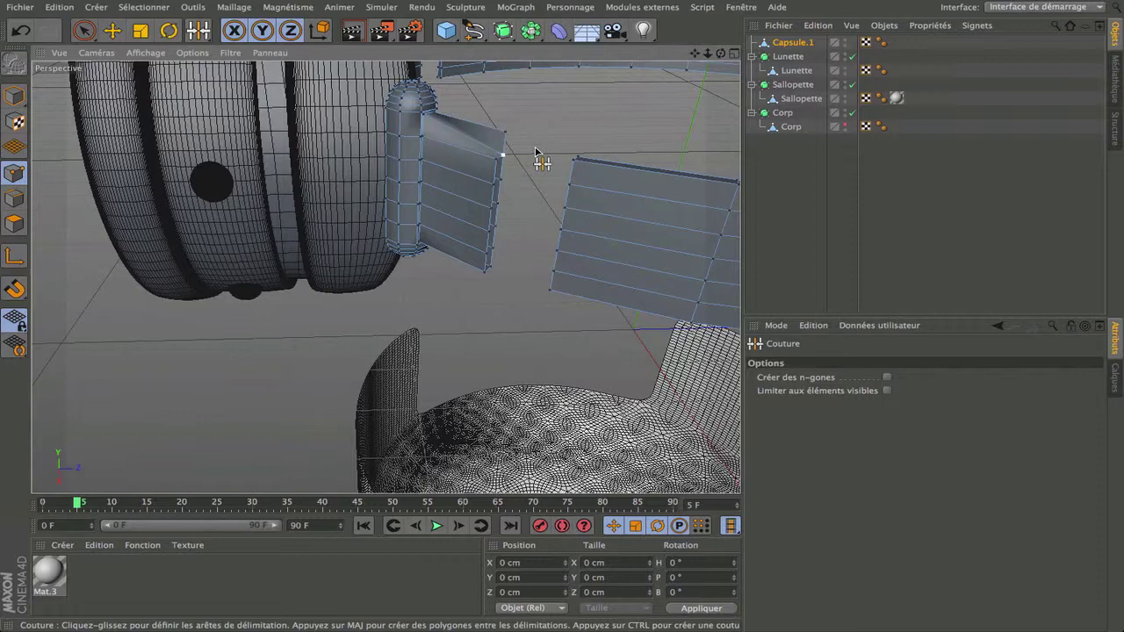
pyautogui.press('super+z')
pyautogui.scroll(3, 516, 143)
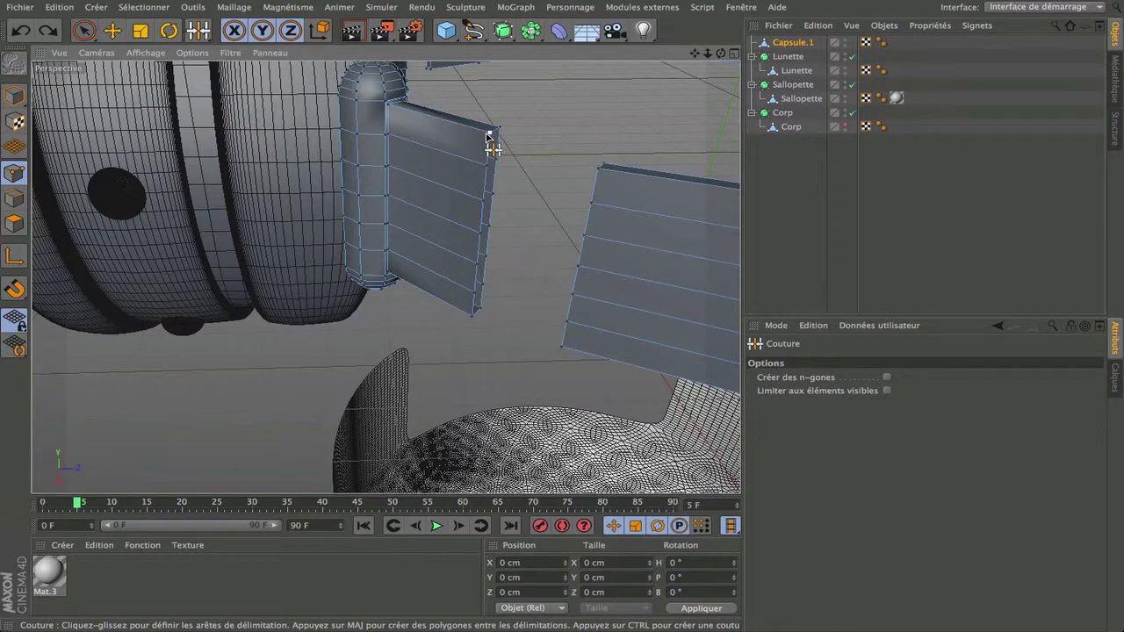
pyautogui.moveTo(487, 134); pyautogui.dragTo(582, 169)
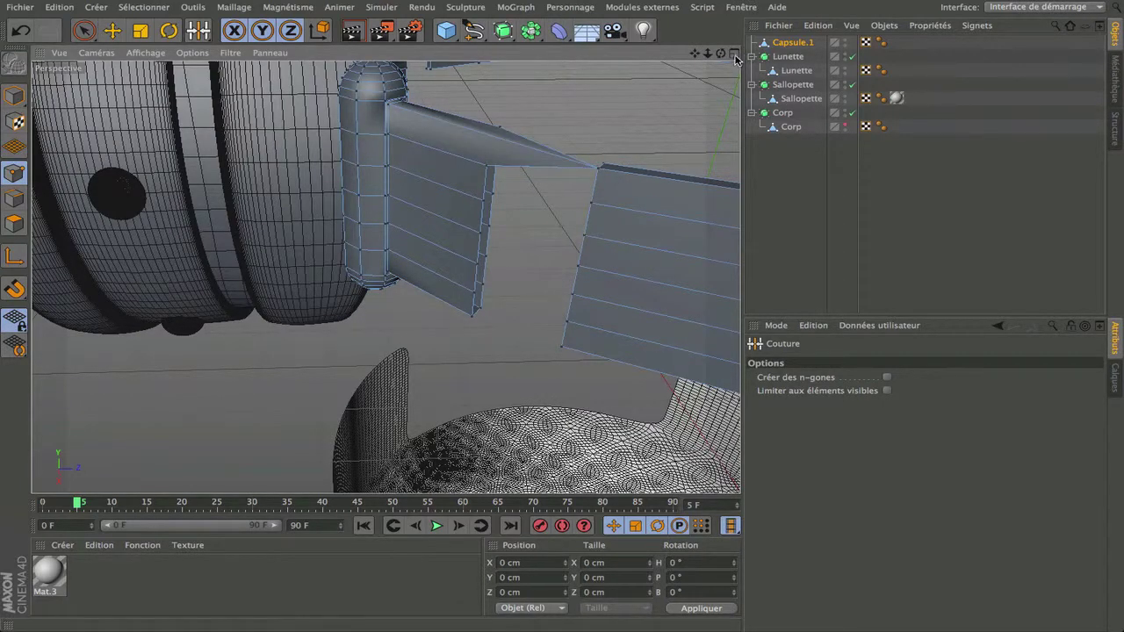
# Sew the second outer point down the near attachment's open edge to the corresponding point on the strap's edge.
pyautogui.moveTo(722, 55); pyautogui.dragTo(395, 97)
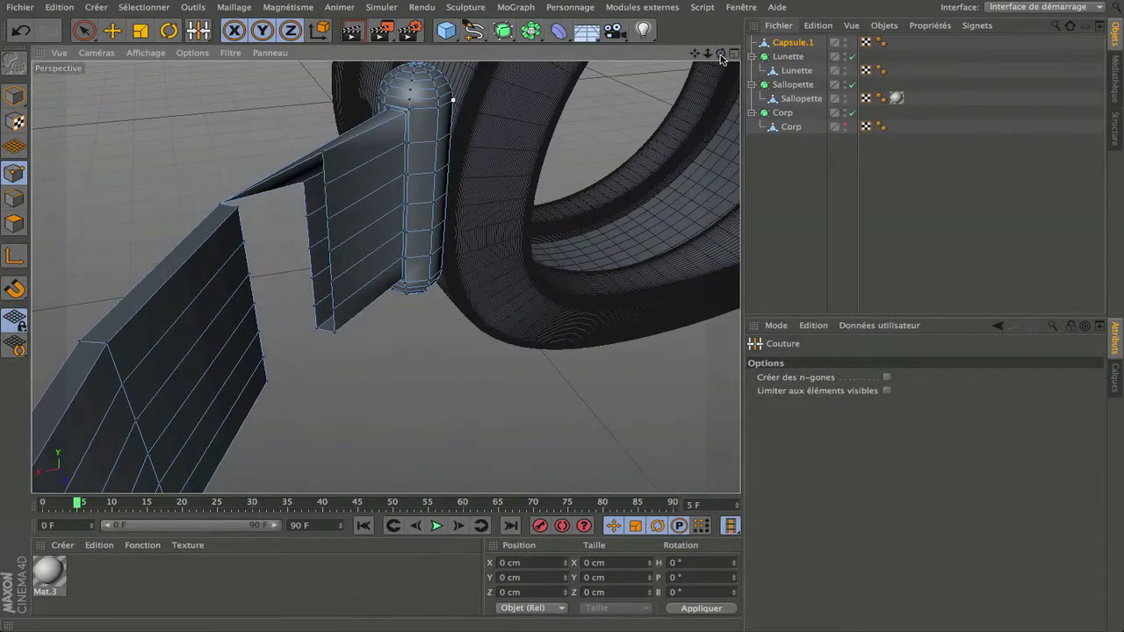
pyautogui.moveTo(721, 54); pyautogui.dragTo(896, 49)
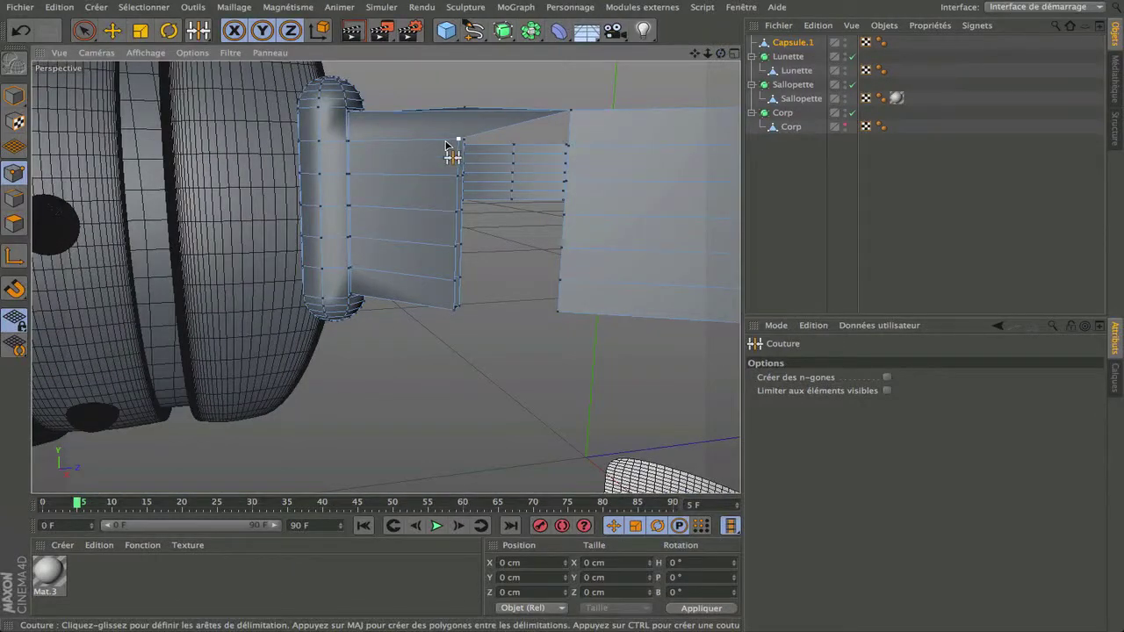
pyautogui.moveTo(459, 138); pyautogui.dragTo(568, 150)
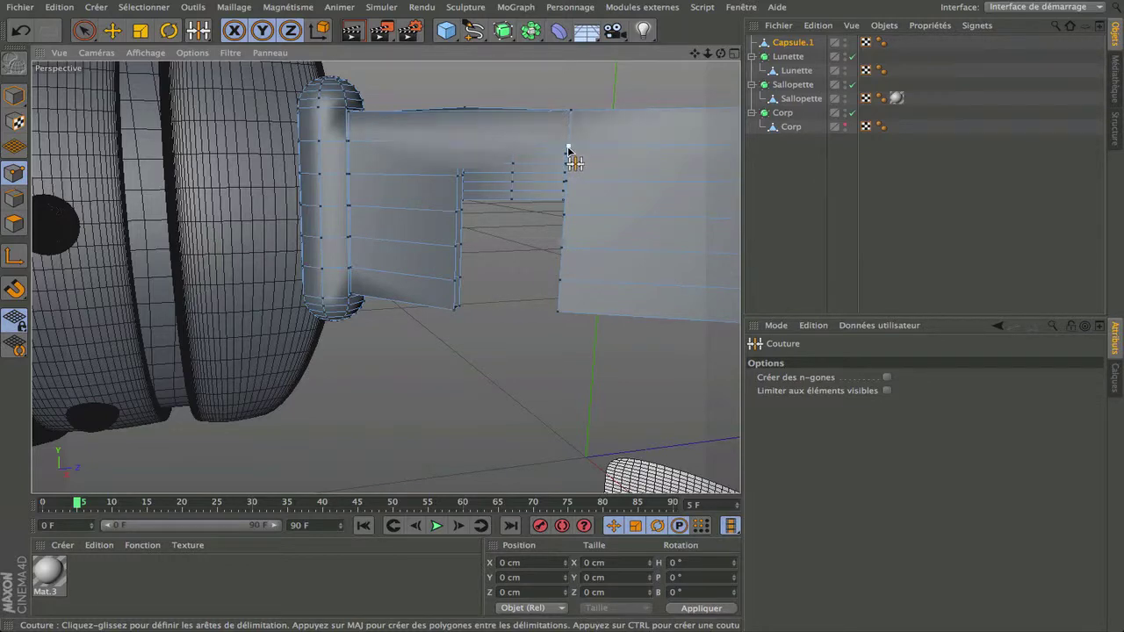